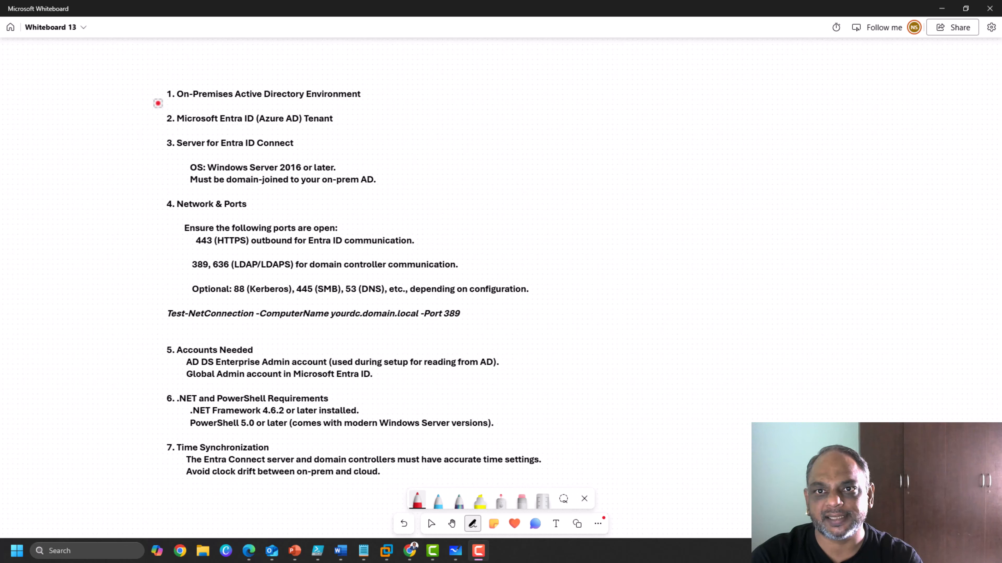
# Draw red brackets left of prerequisites 1 and 2 and tick each as covered.
pyautogui.click(158, 103)
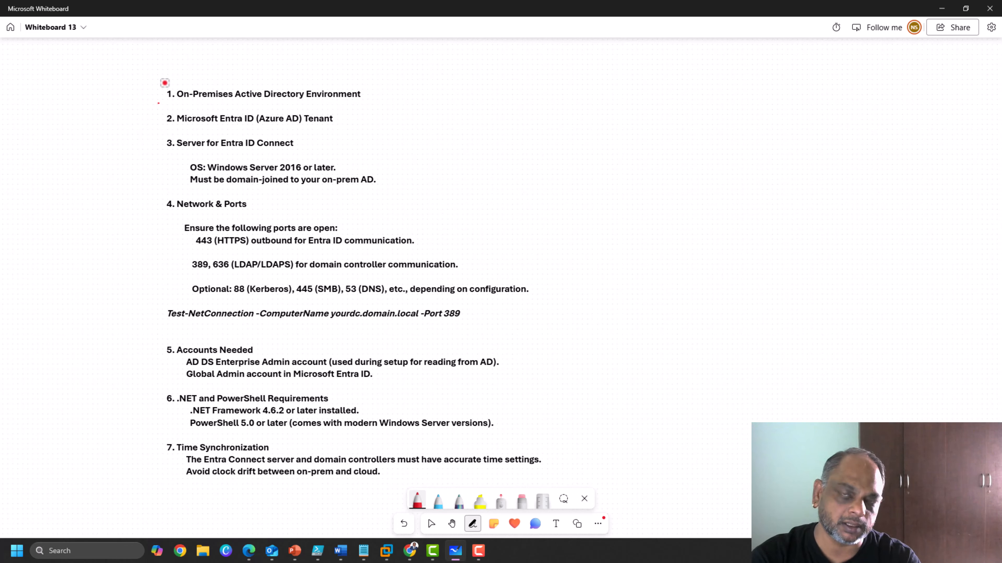
pyautogui.moveTo(165, 83)
pyautogui.mouseDown()
pyautogui.moveTo(139, 84)
pyautogui.moveTo(138, 105)
pyautogui.moveTo(169, 105)
pyautogui.mouseUp()
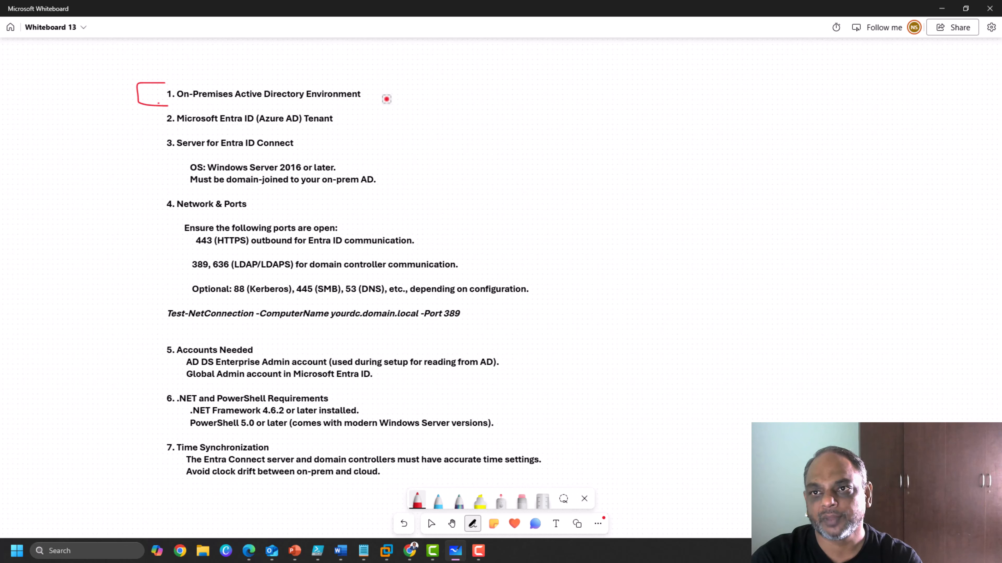
pyautogui.moveTo(382, 93); pyautogui.dragTo(413, 74)
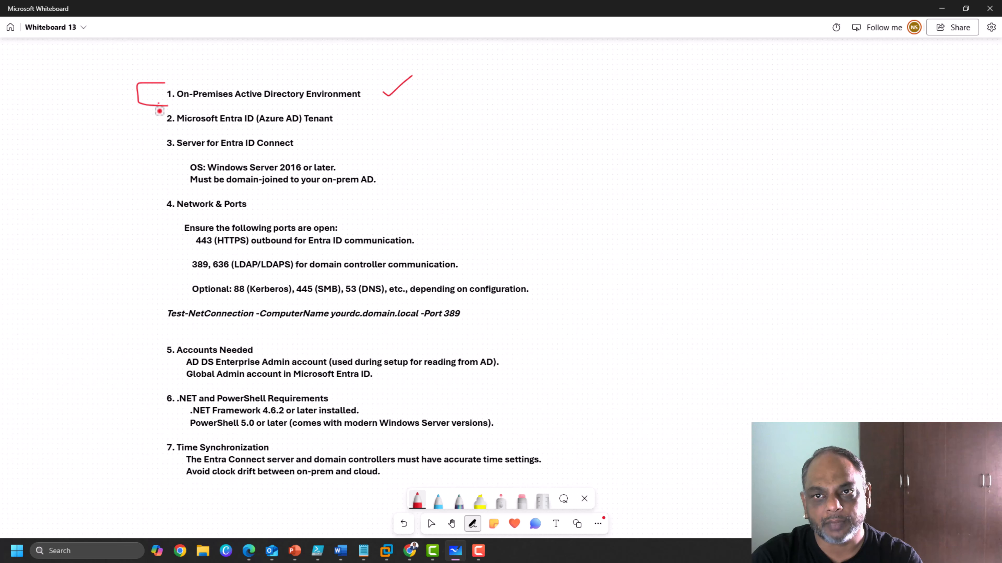
pyautogui.moveTo(160, 111)
pyautogui.mouseDown()
pyautogui.moveTo(146, 129)
pyautogui.moveTo(162, 131)
pyautogui.mouseUp()
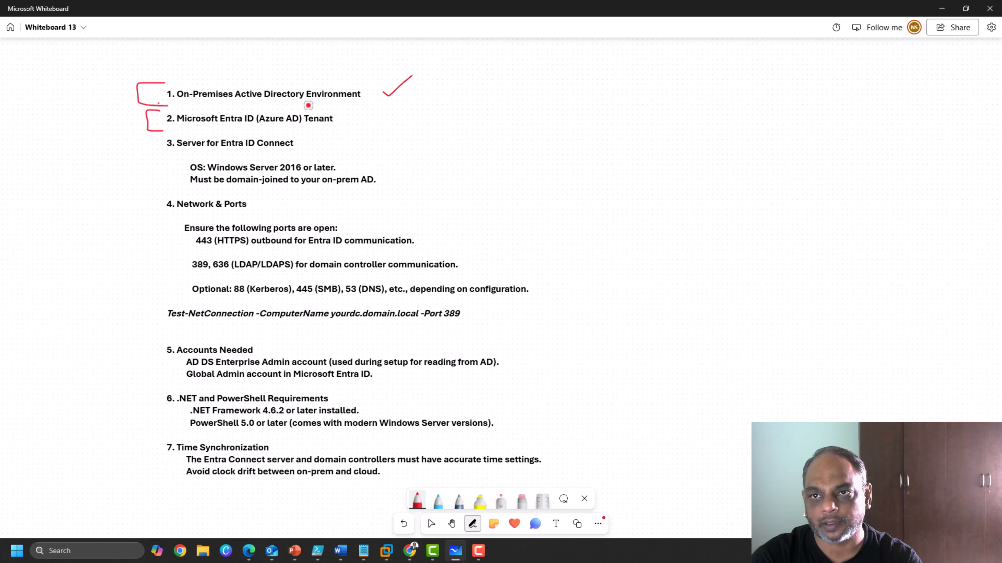
pyautogui.moveTo(355, 122); pyautogui.dragTo(403, 114)
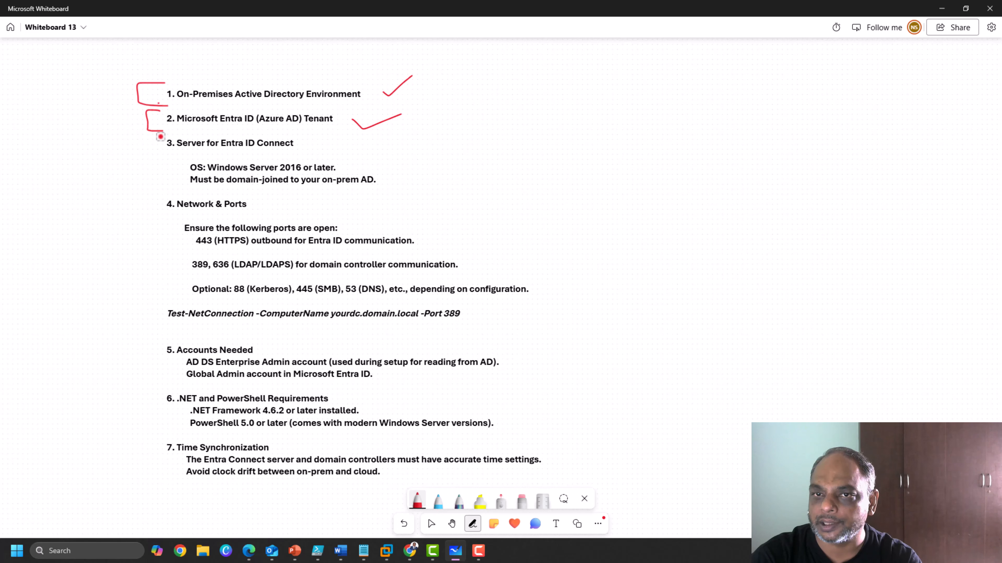
pyautogui.moveTo(160, 137); pyautogui.dragTo(158, 137)
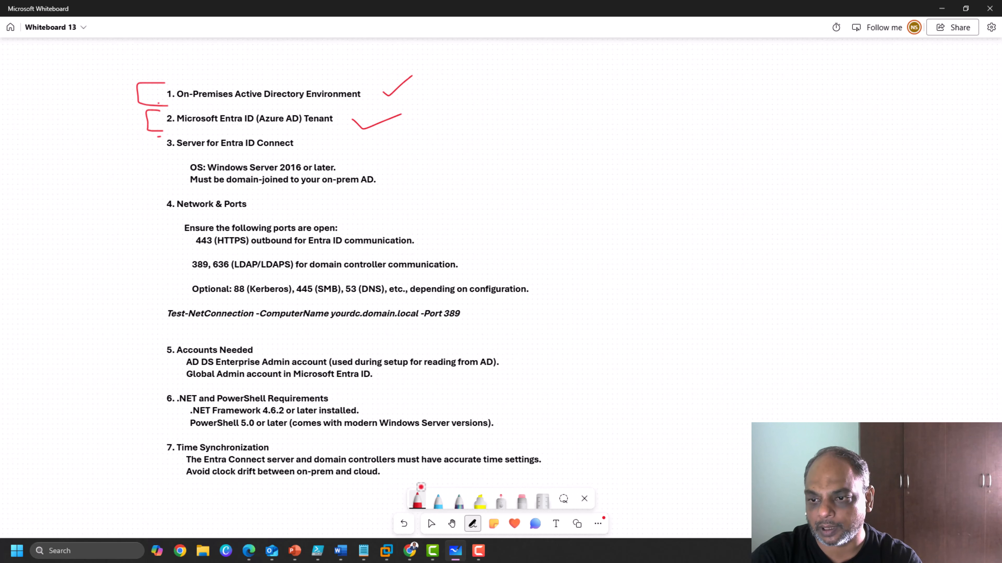
# Run winver on tps-dc01 to confirm Windows Server 2022 21H2, then return to the whiteboard.
pyautogui.moveTo(387, 551)
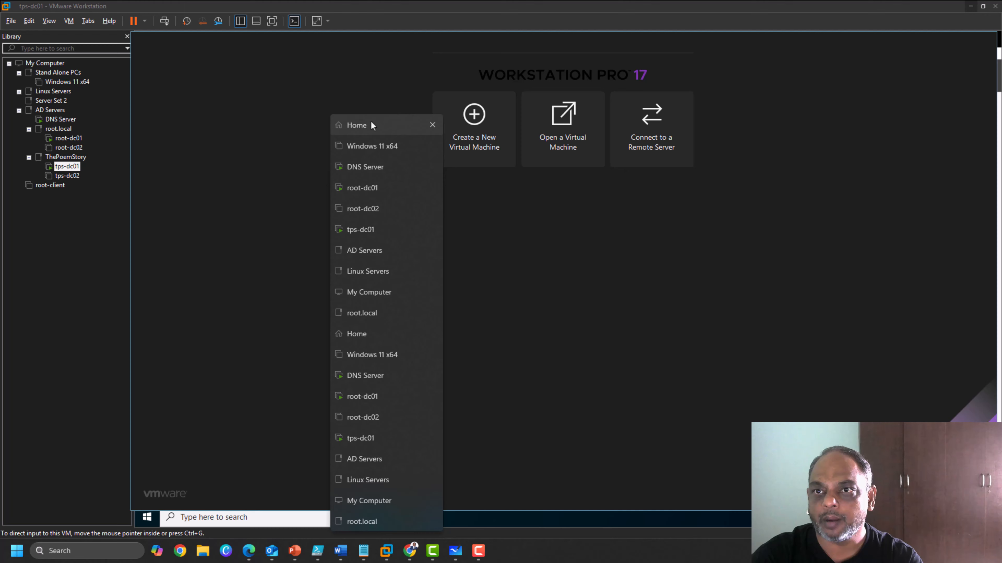
pyautogui.click(372, 126)
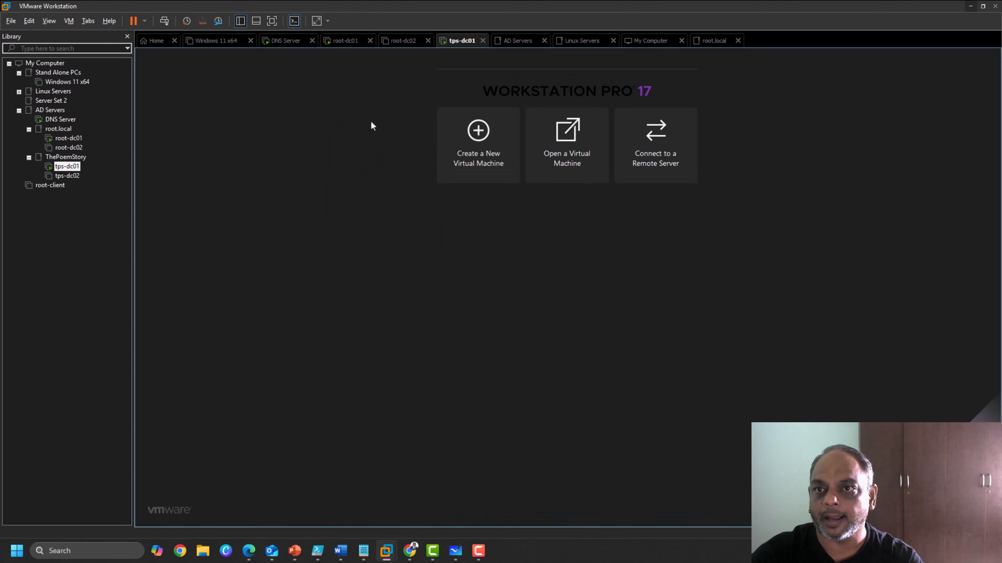
pyautogui.click(64, 169)
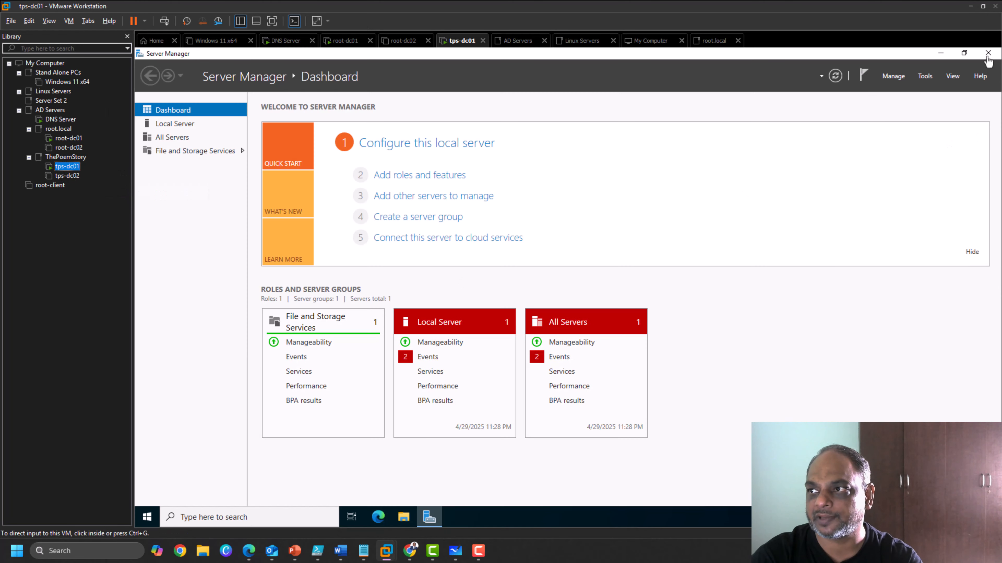
pyautogui.click(989, 54)
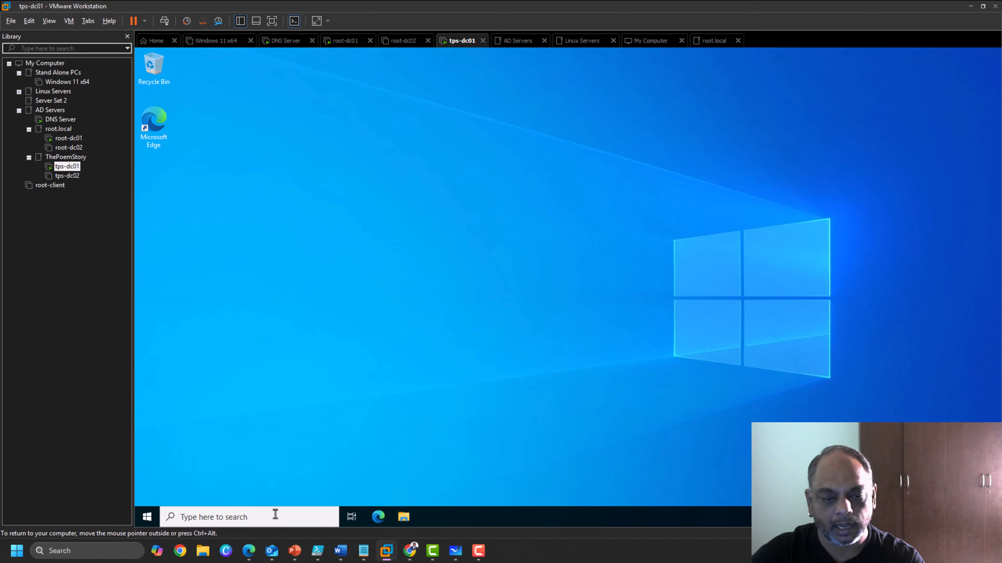
pyautogui.click(275, 525)
pyautogui.write('winver')
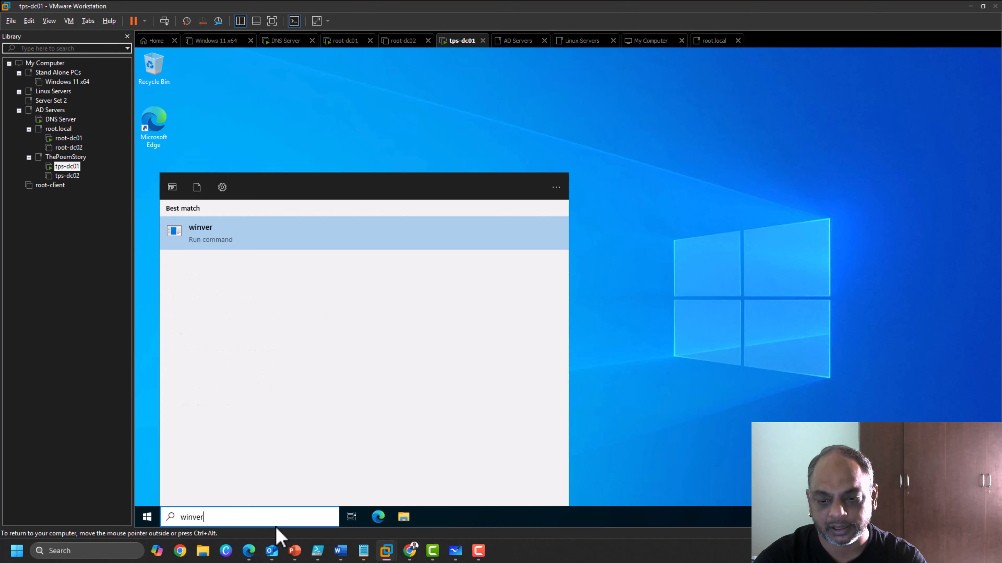
pyautogui.press('Return')
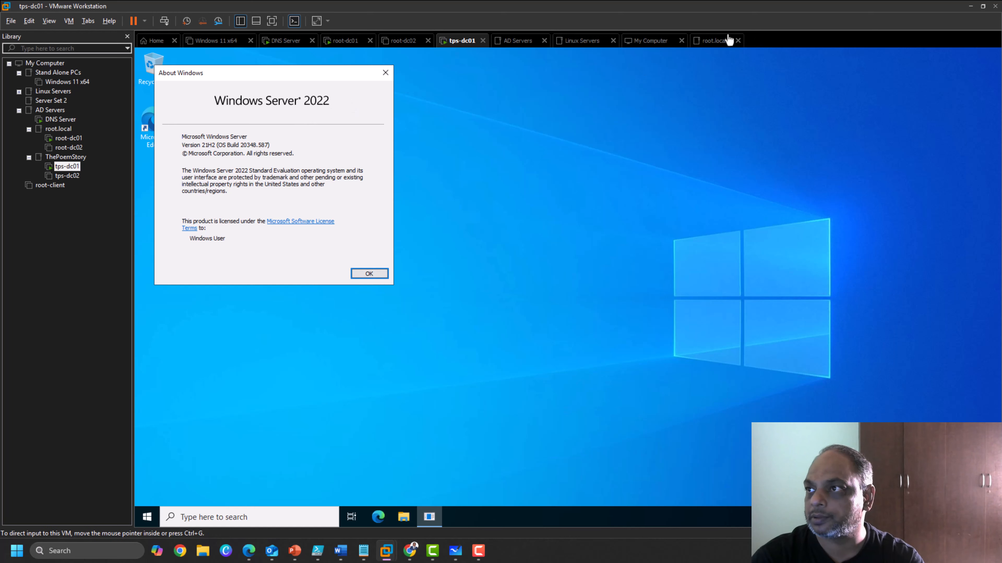
pyautogui.click(971, 6)
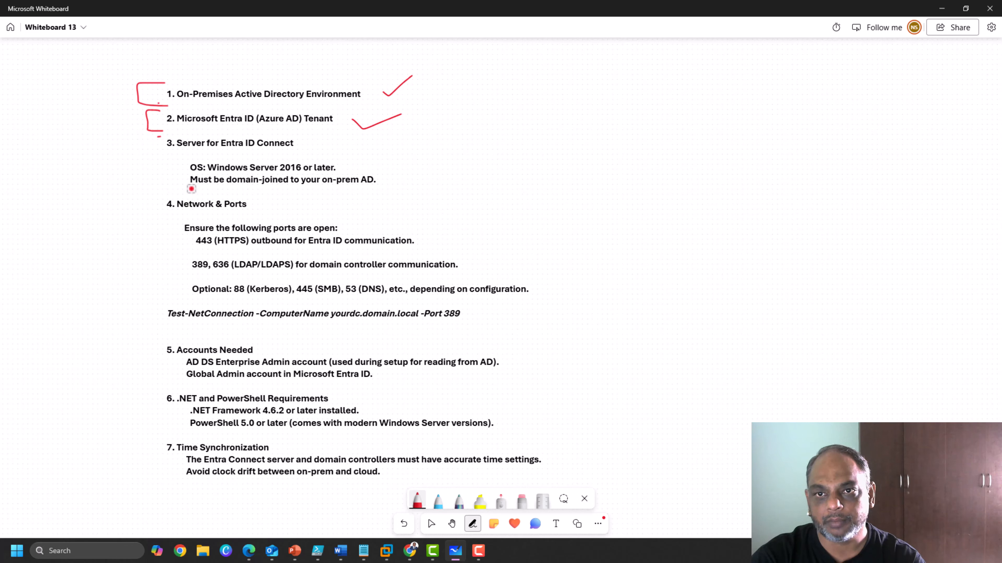
# Underline 'Must be domain-joined to your on-prem AD' and bracket item 3 in red.
pyautogui.moveTo(191, 189); pyautogui.dragTo(378, 181)
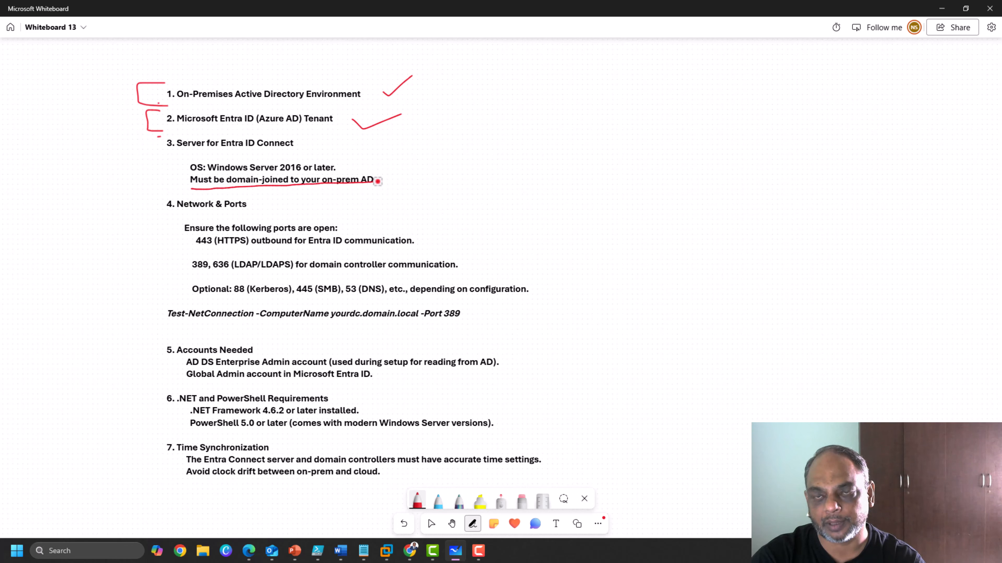
pyautogui.moveTo(162, 138)
pyautogui.mouseDown()
pyautogui.moveTo(147, 188)
pyautogui.moveTo(213, 192)
pyautogui.mouseUp()
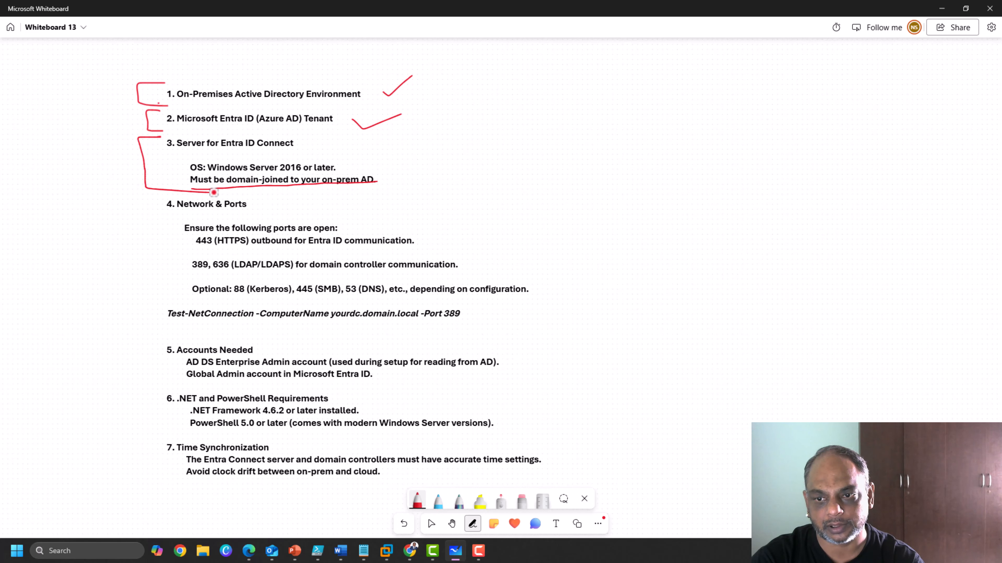
pyautogui.rightClick(385, 552)
# Return to the tps-dc01 machine and close the Windows version dialog.
pyautogui.click(357, 125)
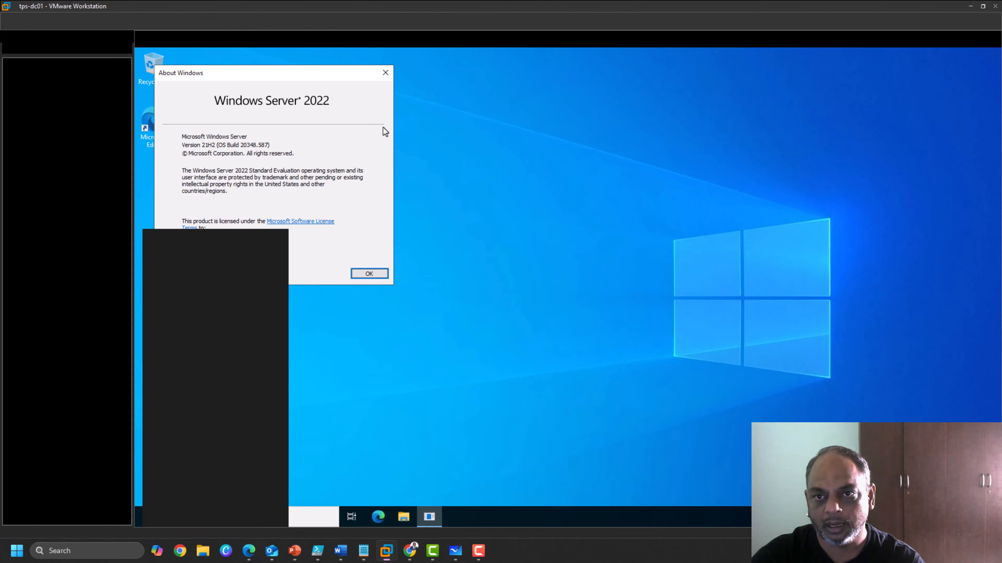
pyautogui.click(67, 166)
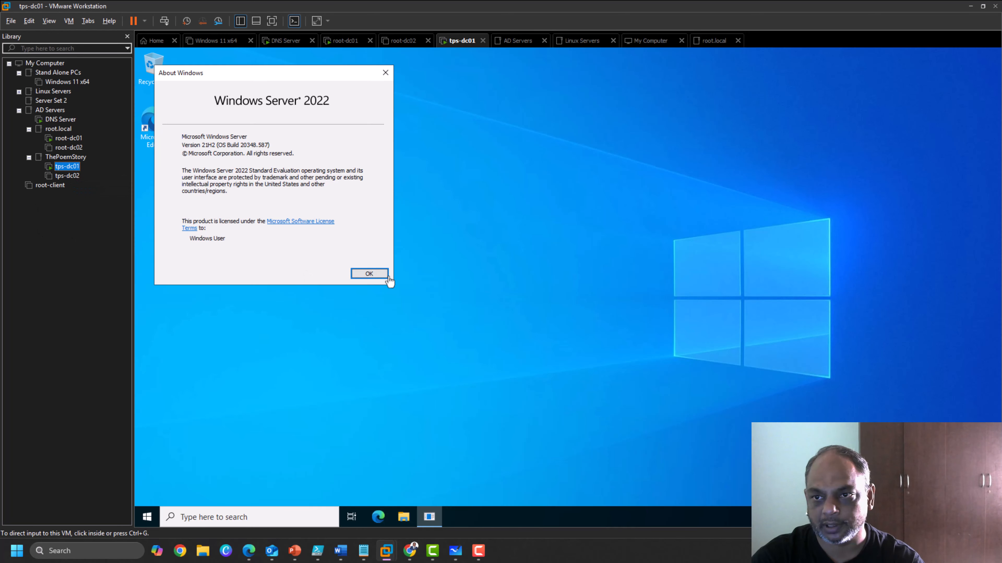
pyautogui.click(378, 277)
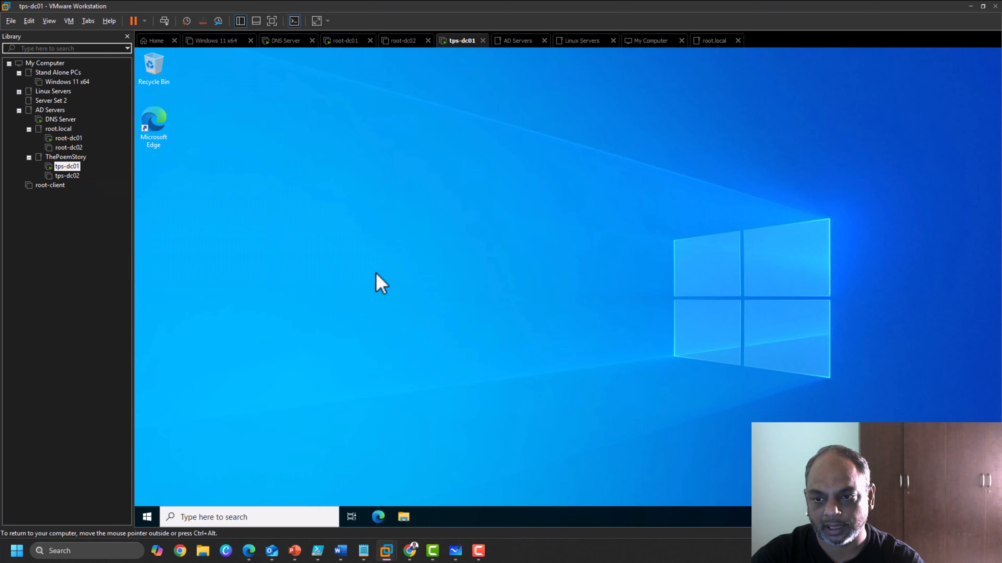
# Via Settings > System > About, open System Properties showing tps-dc01.thepoemstory.com in WORKGROUP.
pyautogui.click(232, 519)
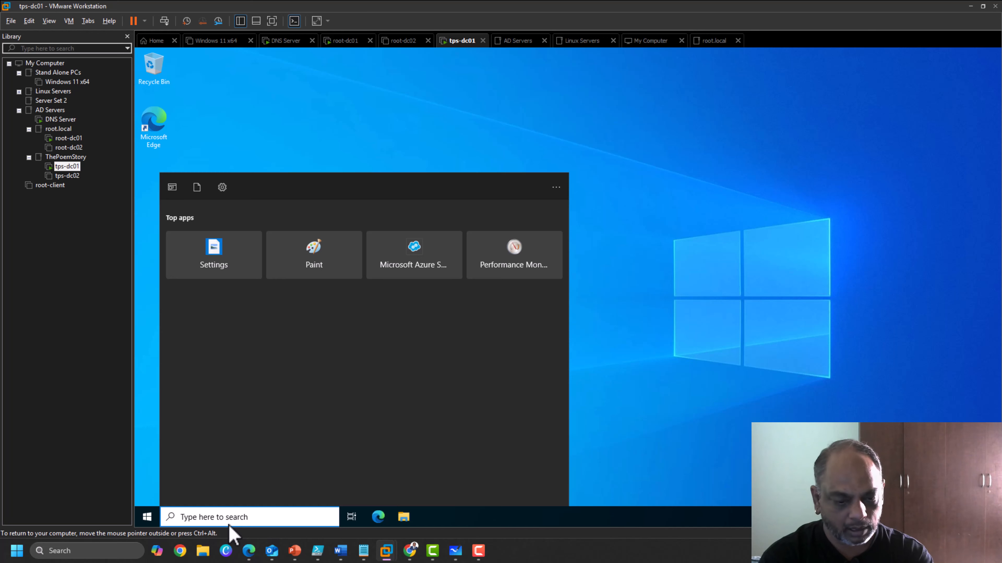
pyautogui.write('setting')
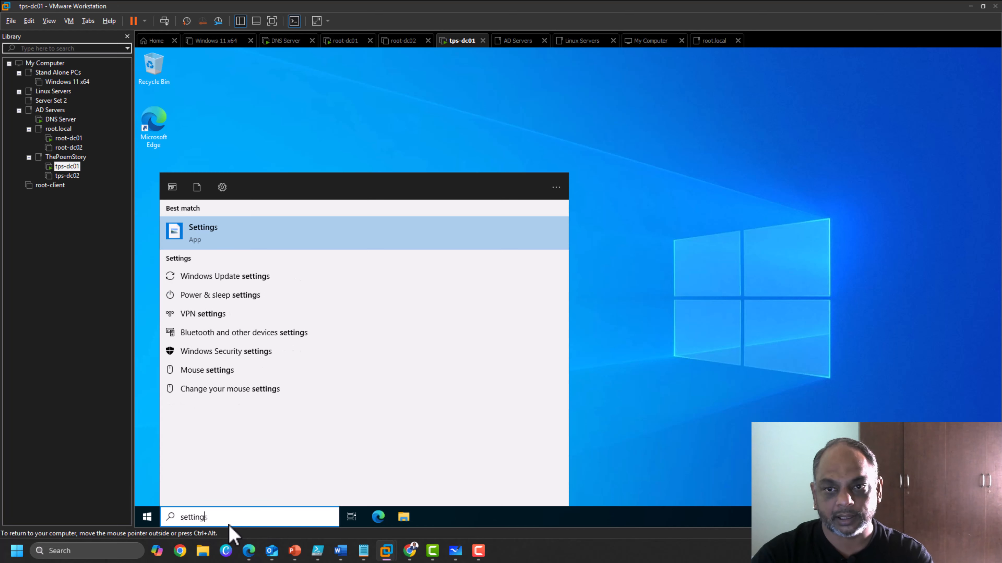
pyautogui.press('Return')
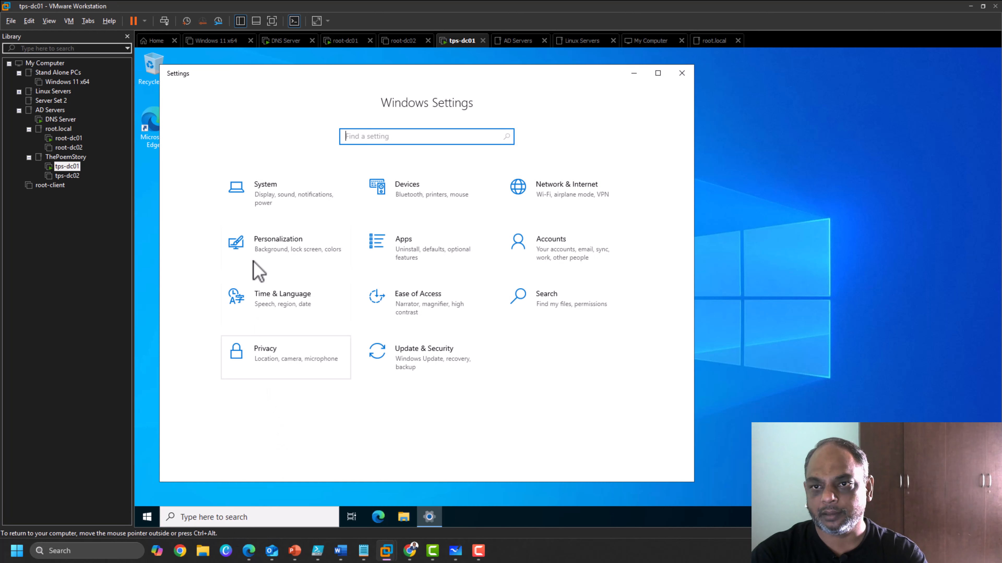
pyautogui.click(271, 201)
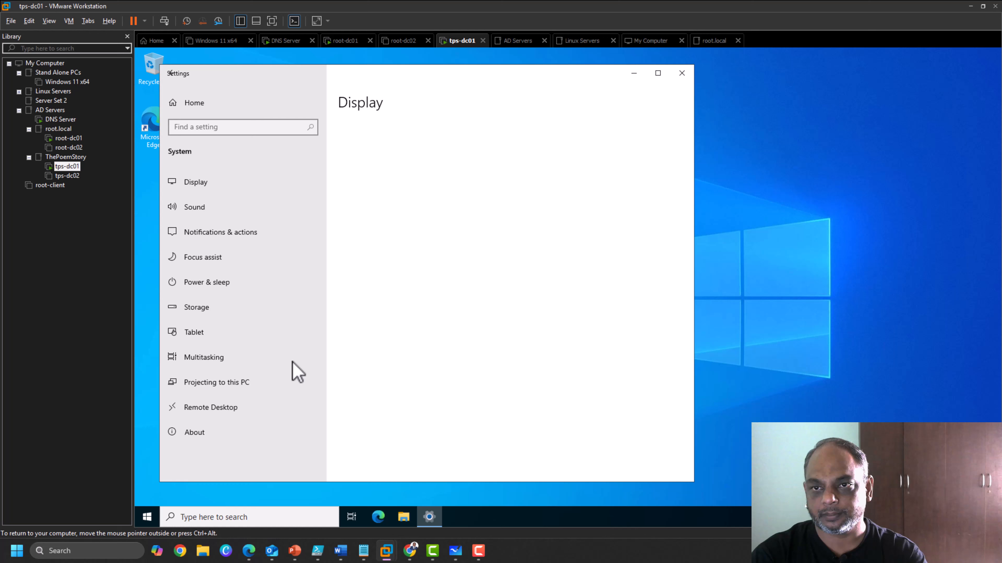
pyautogui.click(224, 431)
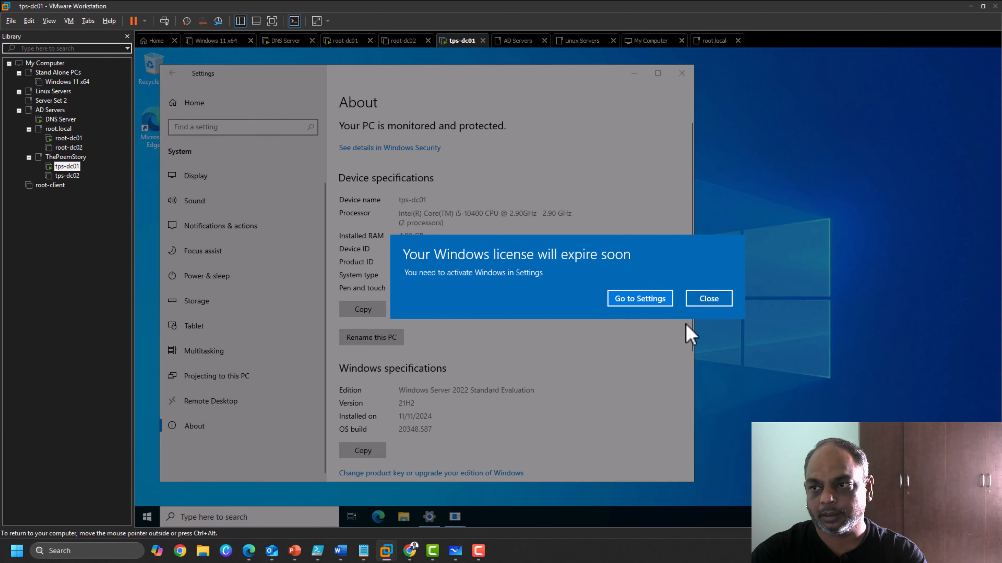
pyautogui.click(709, 298)
pyautogui.scroll(-5, 507, 335)
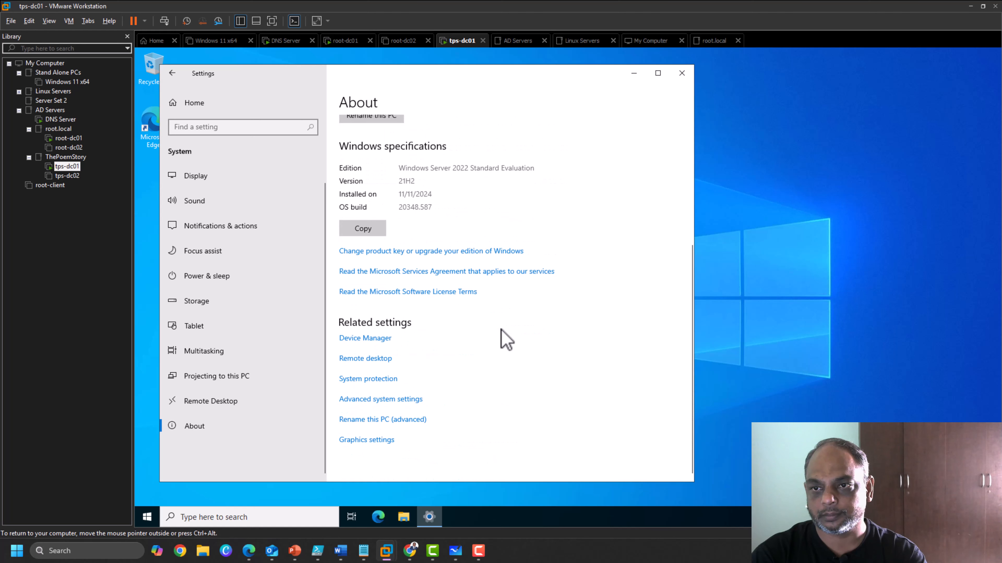
pyautogui.scroll(1, 503, 336)
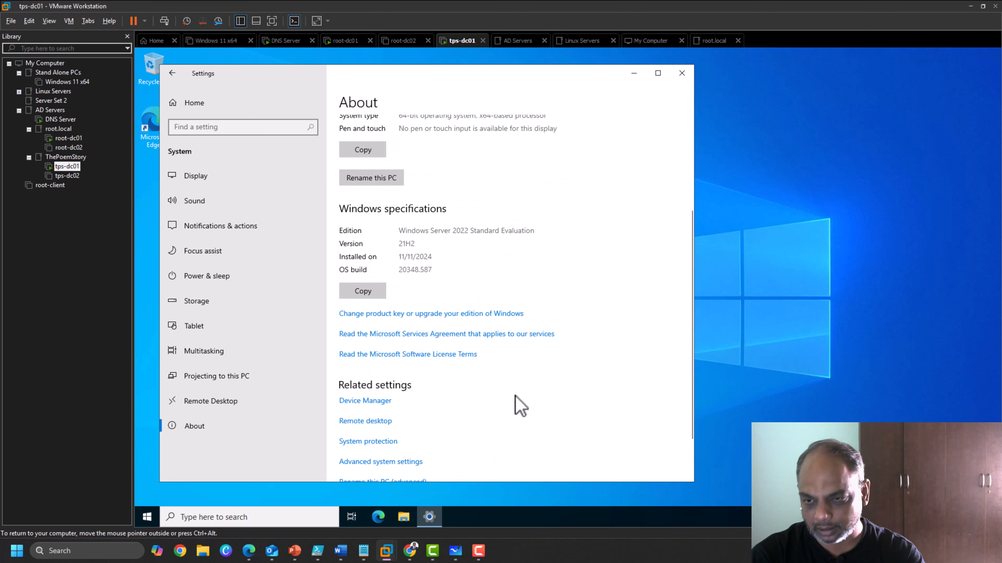
pyautogui.scroll(-1, 526, 409)
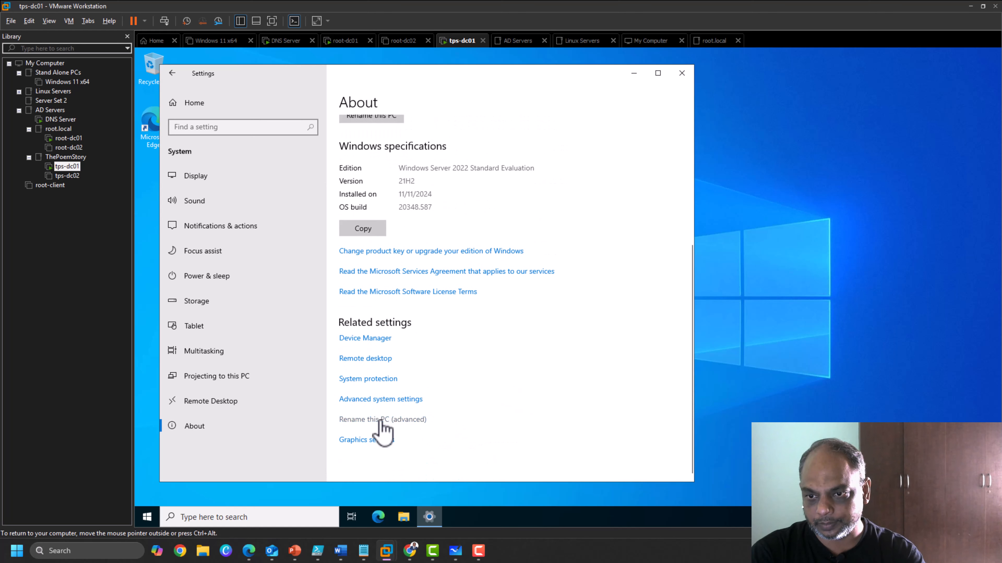
pyautogui.click(384, 420)
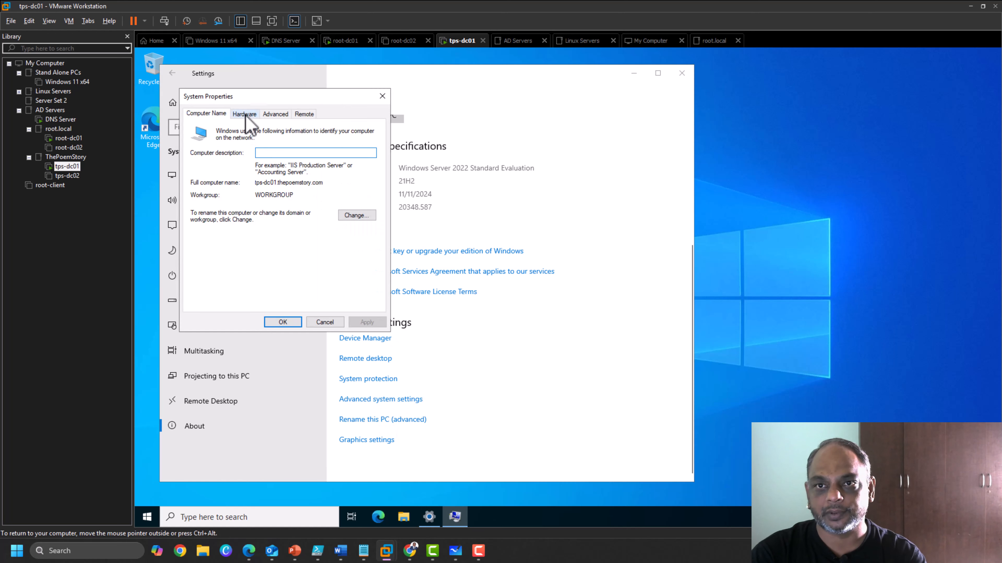
# Rename the computer to entraconnect and set it to join domain root.local.
pyautogui.click(347, 217)
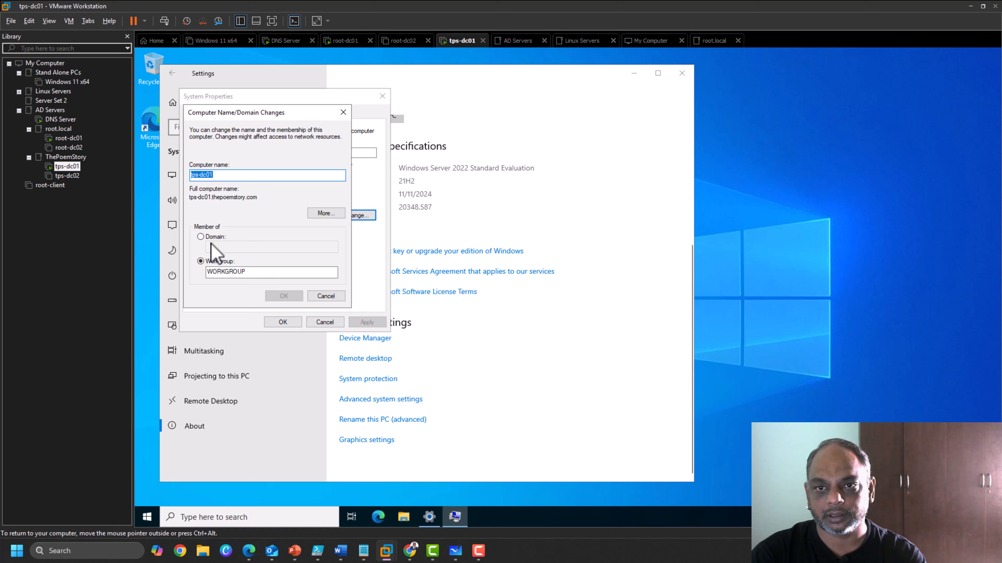
pyautogui.click(201, 237)
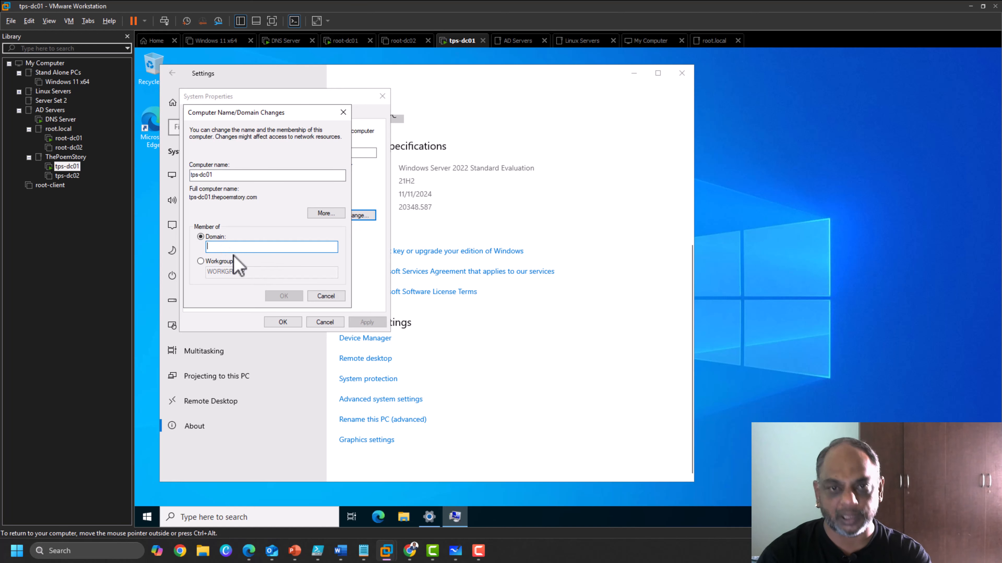
pyautogui.write('root.local')
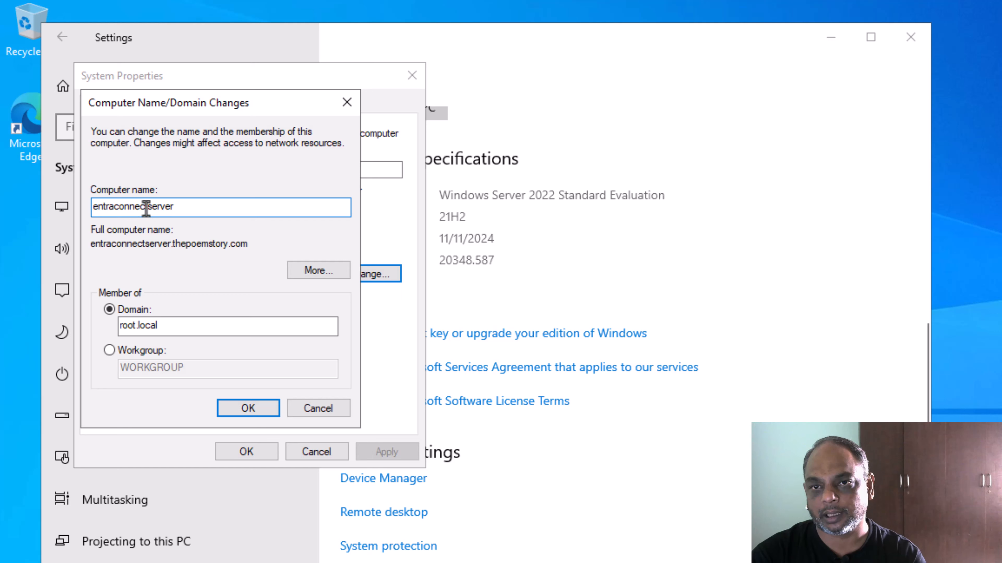
pyautogui.moveTo(148, 206); pyautogui.dragTo(201, 206)
pyautogui.press('BackSpace')
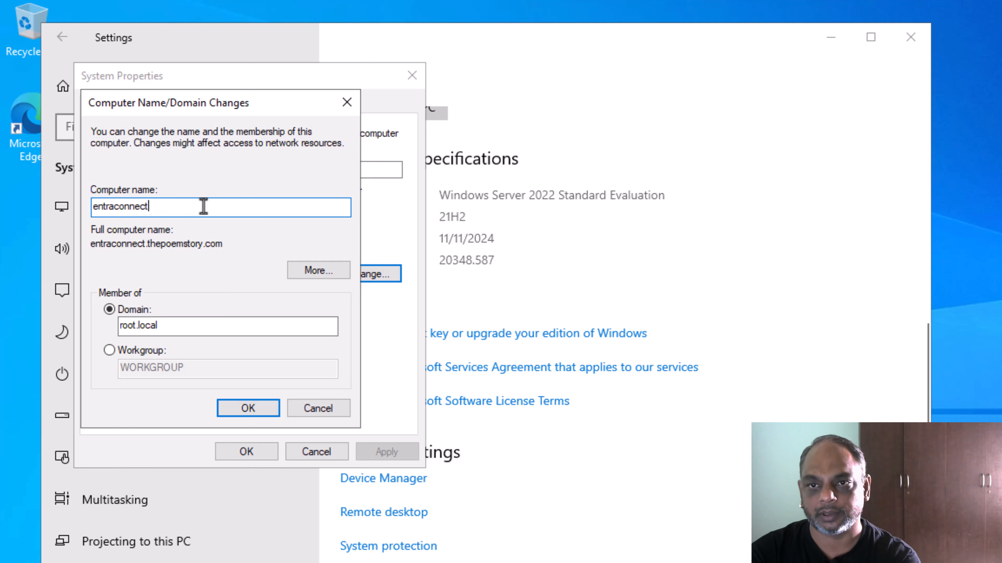
pyautogui.click(243, 408)
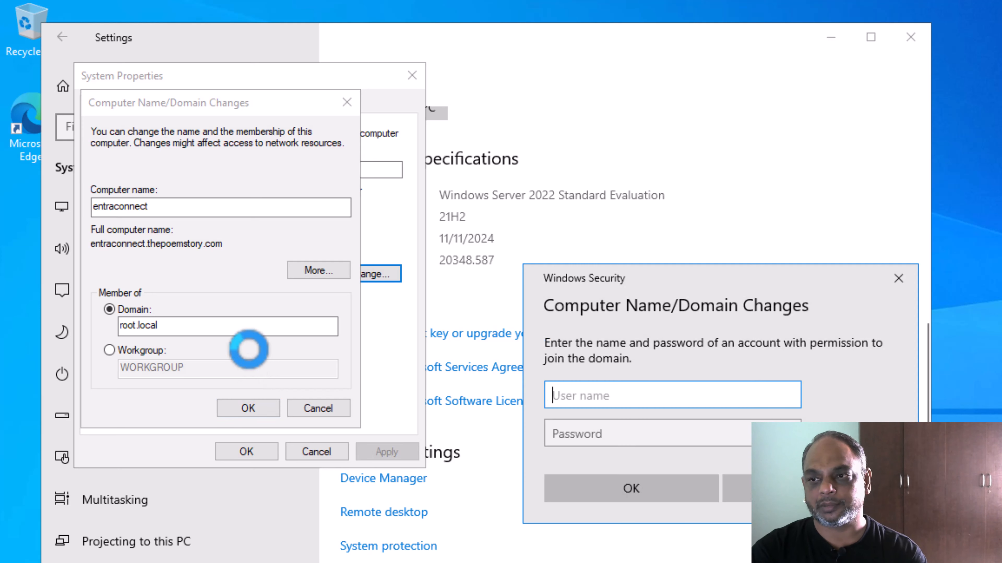
# Authorize the domain join with the Administrator account and its password.
pyautogui.write('Ad')
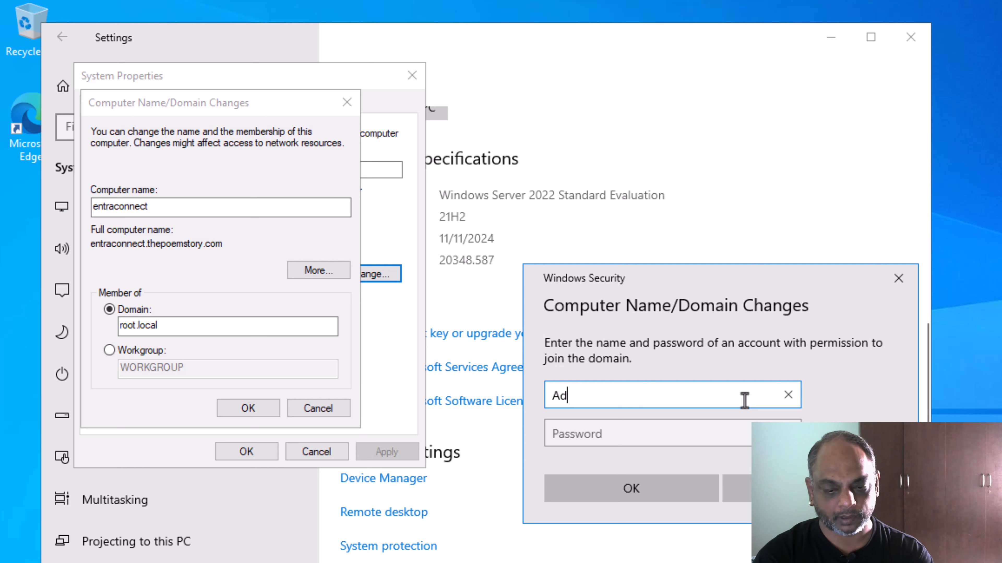
pyautogui.write('ministrator')
pyautogui.press('Tab')
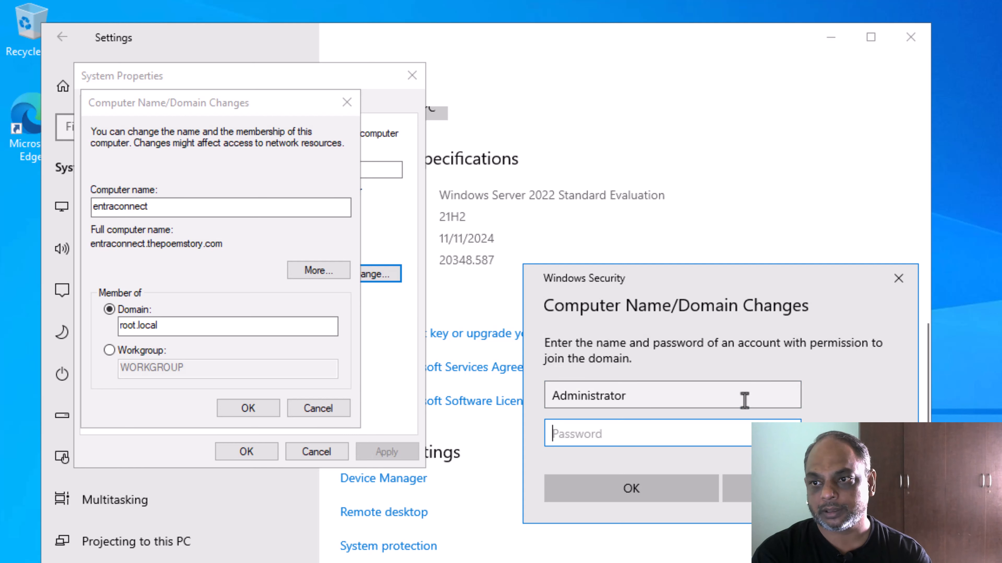
pyautogui.write('••••••••••••')
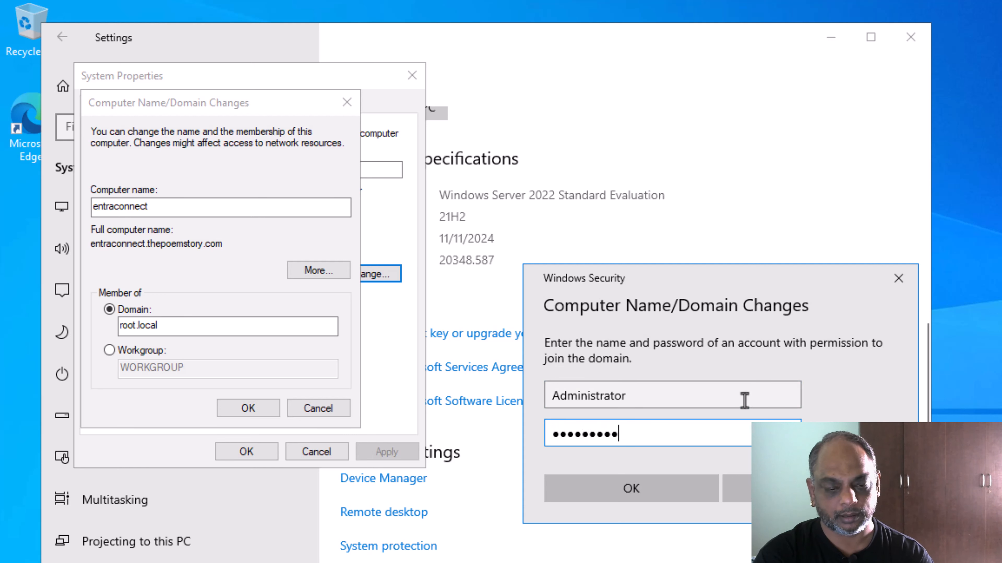
pyautogui.write('••')
pyautogui.press('Return')
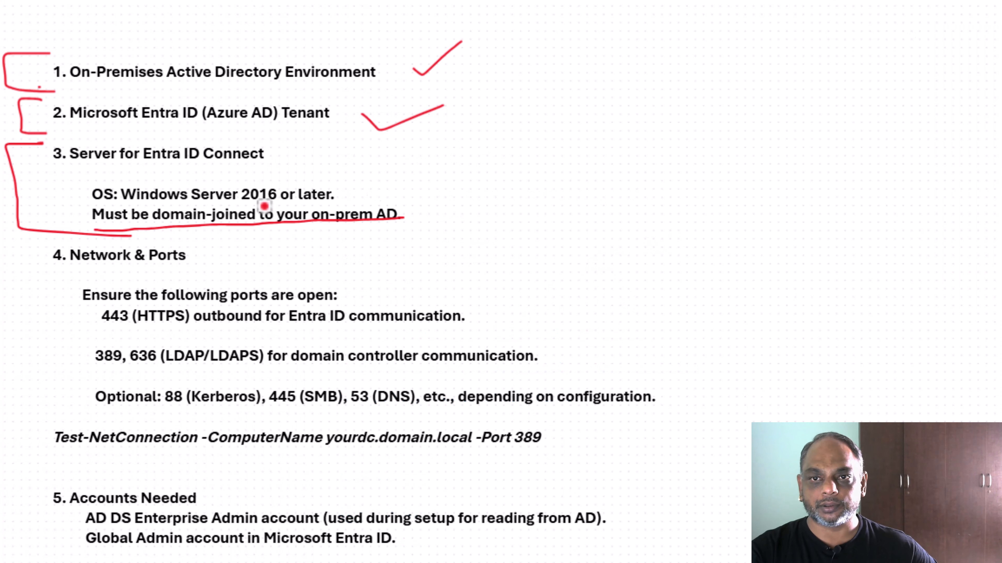
# Draw a red bracket around section 4, Network & Ports, beside the Domain Controller label.
pyautogui.moveTo(59, 235)
pyautogui.mouseDown()
pyautogui.moveTo(22, 237)
pyautogui.moveTo(14, 327)
pyautogui.mouseUp()
pyautogui.moveTo(20, 365)
pyautogui.mouseDown()
pyautogui.moveTo(20, 410)
pyautogui.moveTo(77, 424)
pyautogui.moveTo(137, 417)
pyautogui.mouseUp()
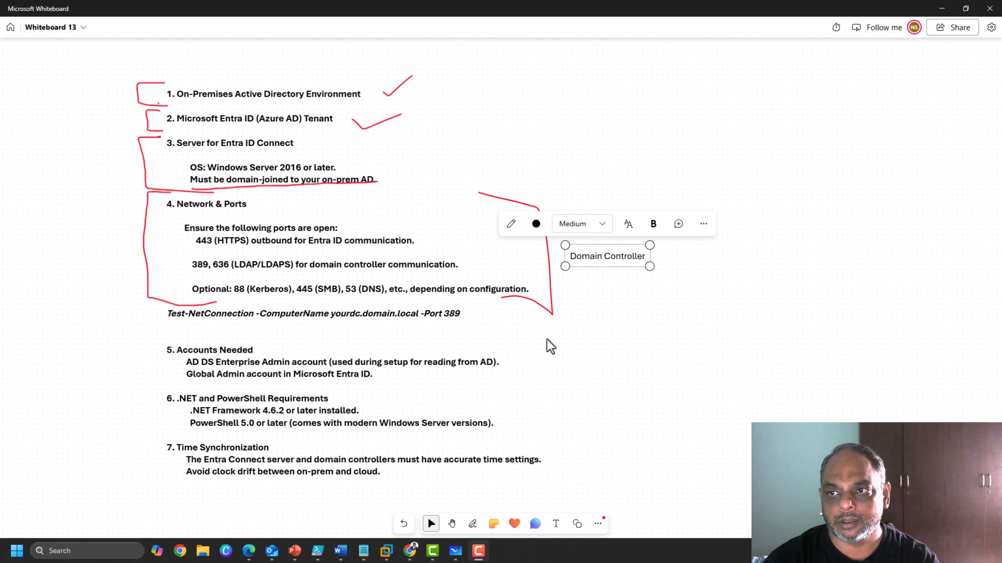
pyautogui.hotkey('ctrl', 'a')
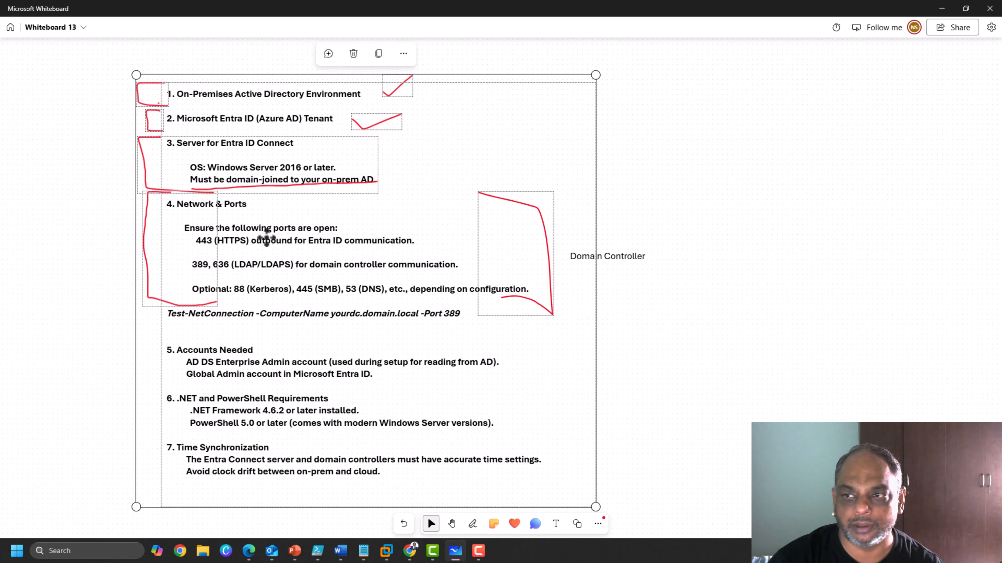
pyautogui.click(611, 258)
pyautogui.click(773, 287)
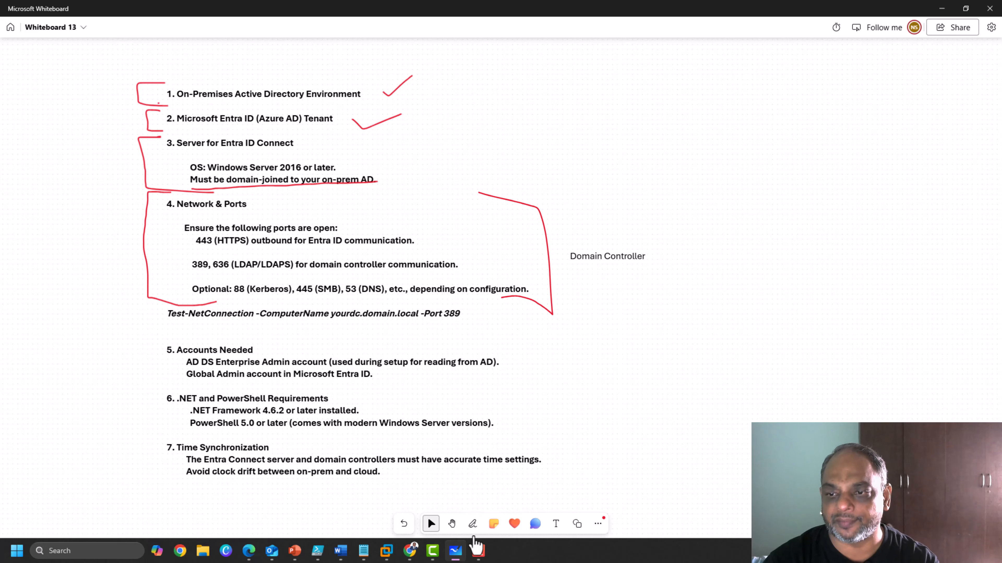
pyautogui.click(472, 528)
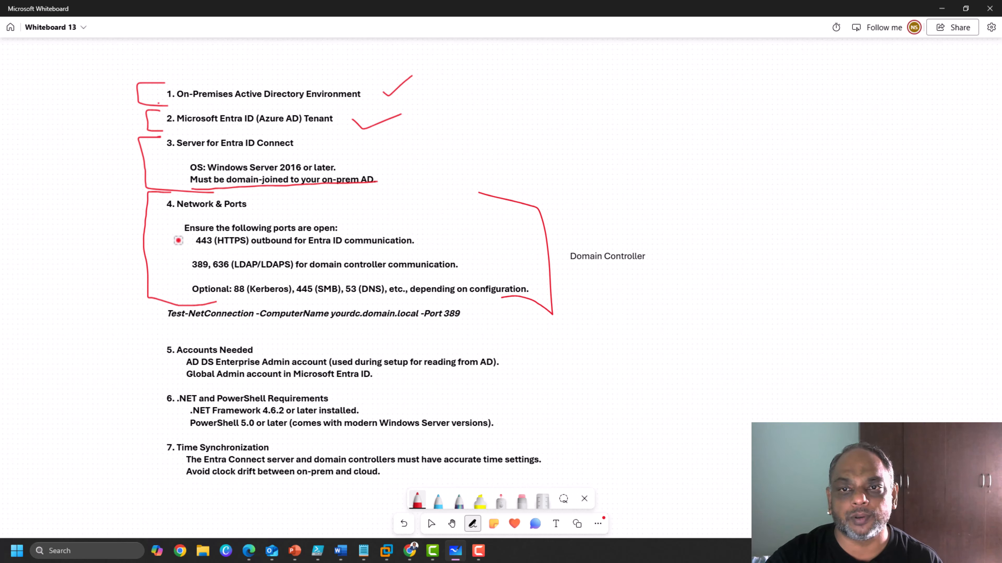
# Underline the Test-NetConnection line in red and bracket it together with item 4.
pyautogui.moveTo(193, 214)
pyautogui.mouseDown()
pyautogui.moveTo(174, 294)
pyautogui.moveTo(217, 296)
pyautogui.mouseUp()
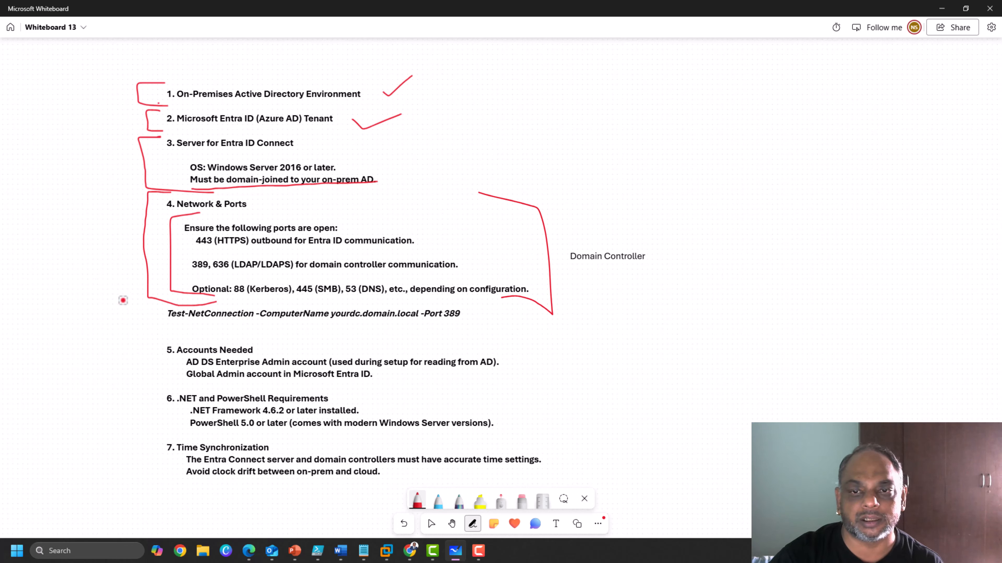
pyautogui.moveTo(158, 324); pyautogui.dragTo(234, 323)
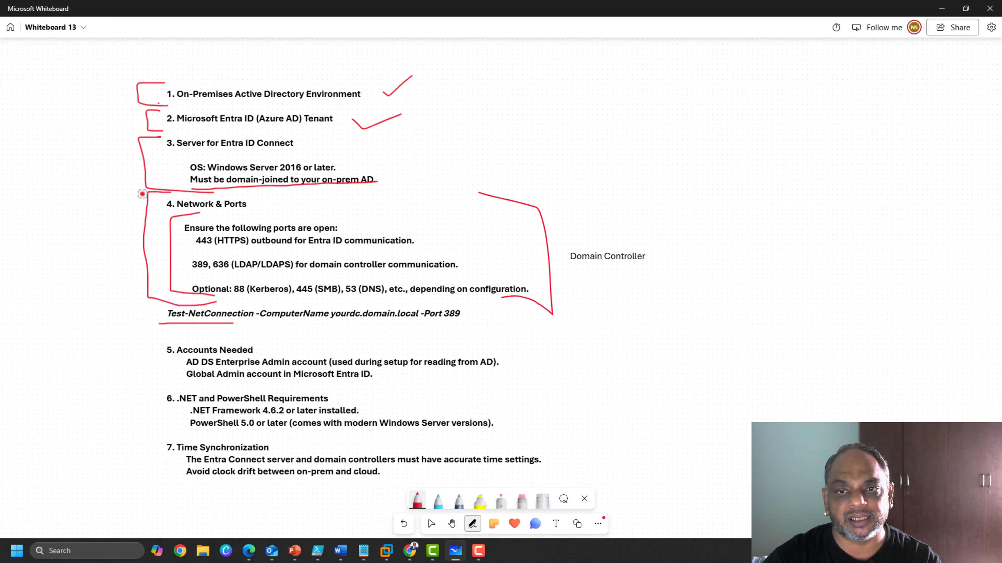
pyautogui.moveTo(129, 192)
pyautogui.mouseDown()
pyautogui.moveTo(121, 328)
pyautogui.moveTo(168, 331)
pyautogui.mouseUp()
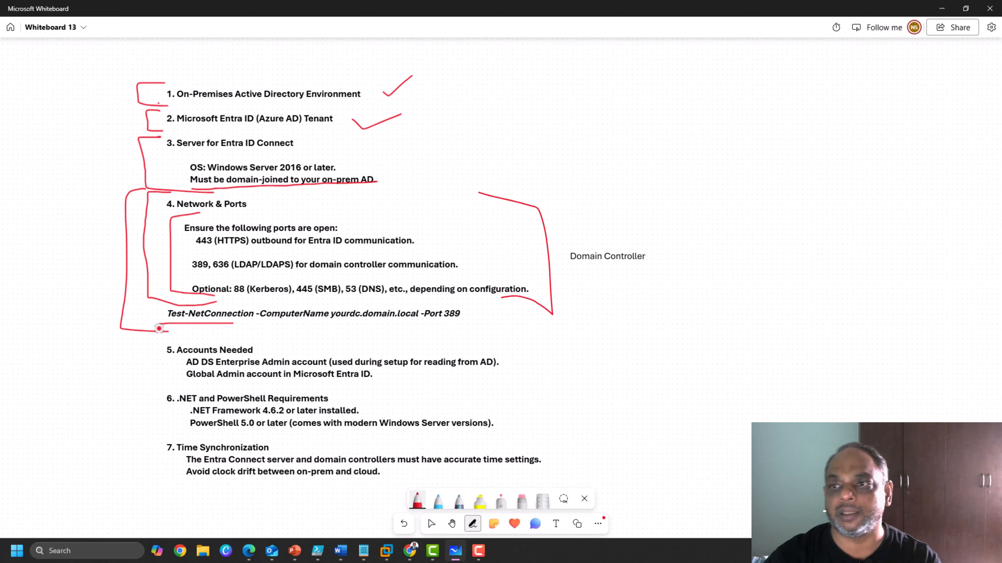
# Draw a red line up-right from the bracket to a new 'Network Firewall' label.
pyautogui.moveTo(619, 165); pyautogui.dragTo(625, 161)
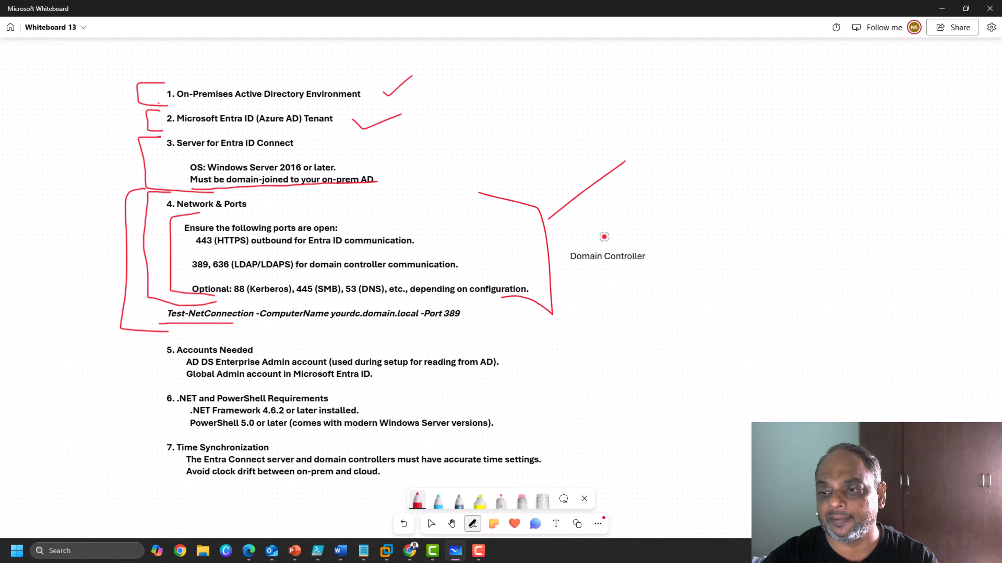
pyautogui.click(556, 524)
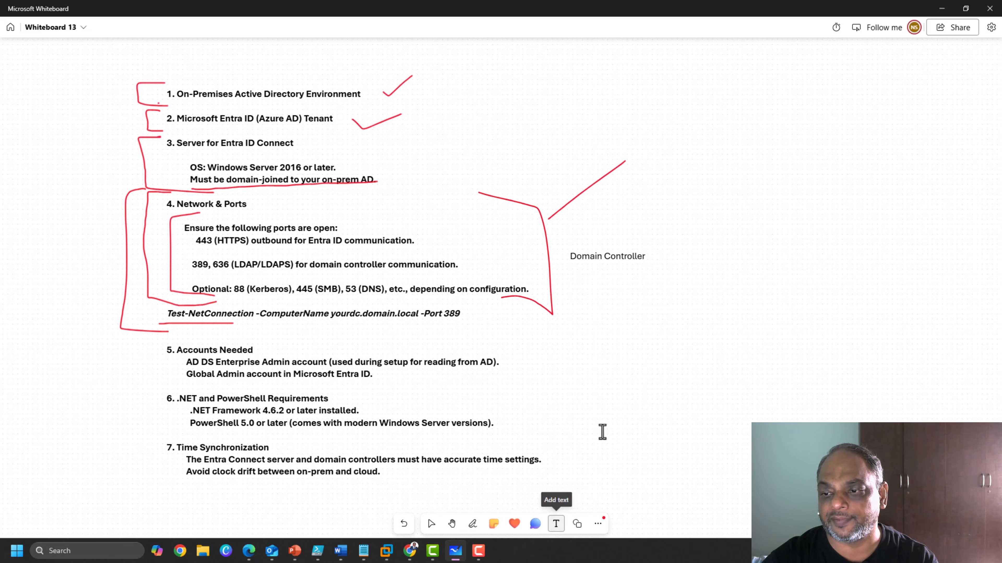
pyautogui.click(641, 163)
pyautogui.write('Network')
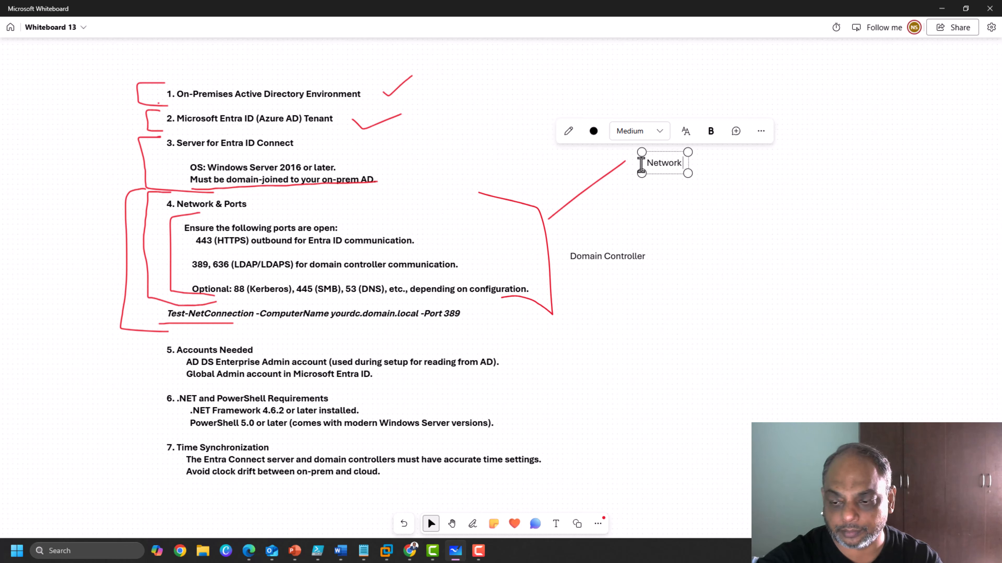
pyautogui.write(' Firewall')
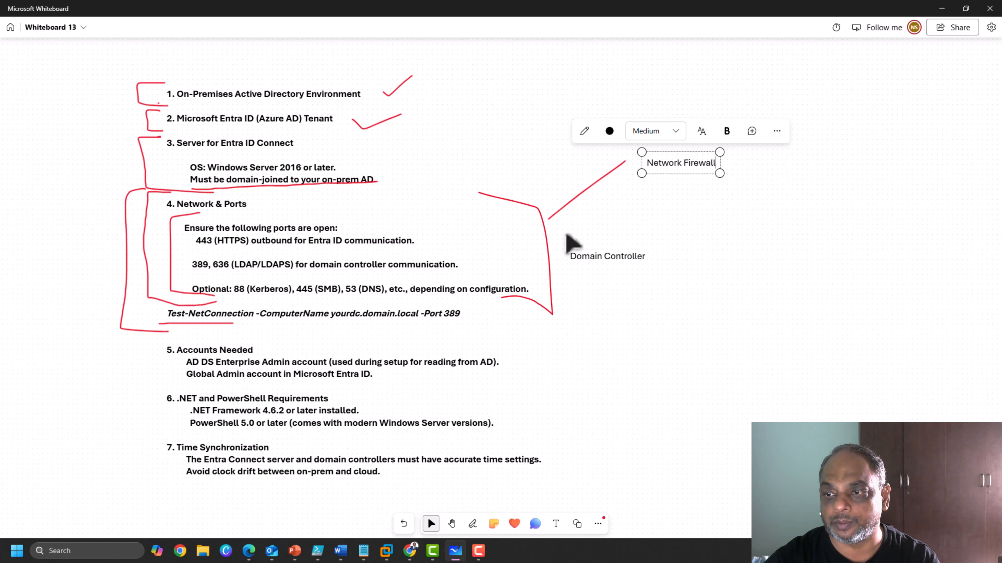
# Add a short red stroke beside Network Firewall and discard a second started label.
pyautogui.click(472, 524)
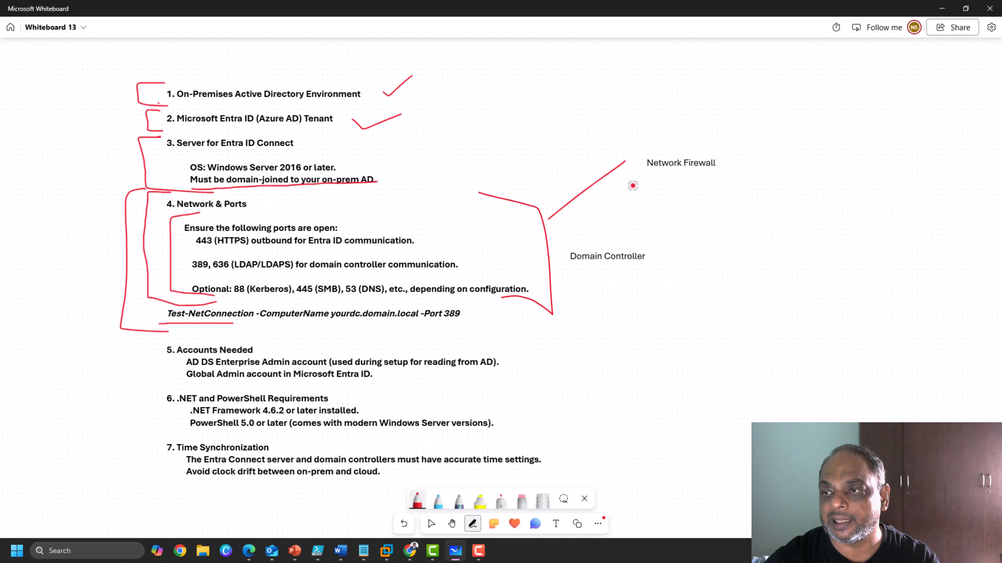
pyautogui.moveTo(633, 185); pyautogui.dragTo(650, 184)
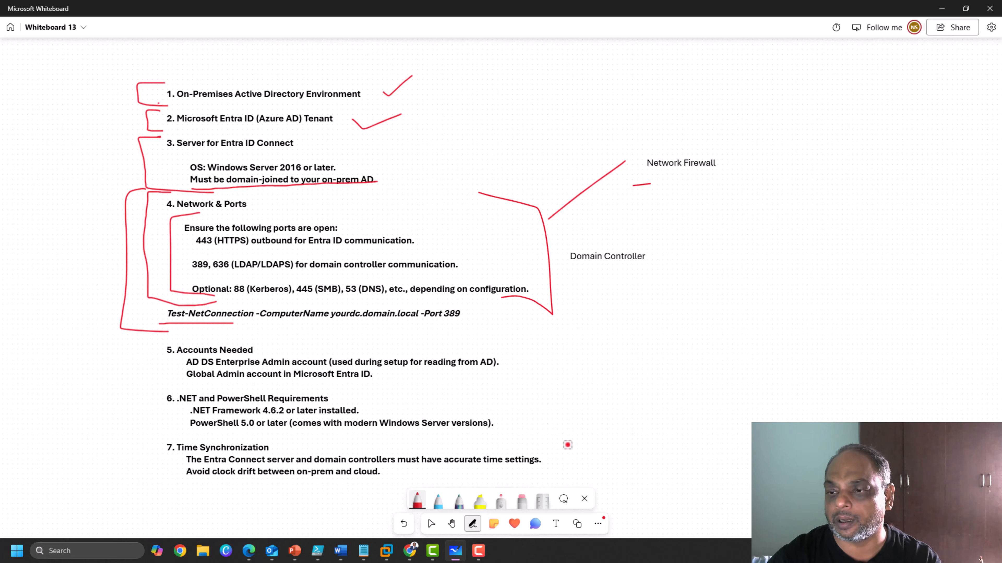
pyautogui.click(555, 524)
pyautogui.click(651, 195)
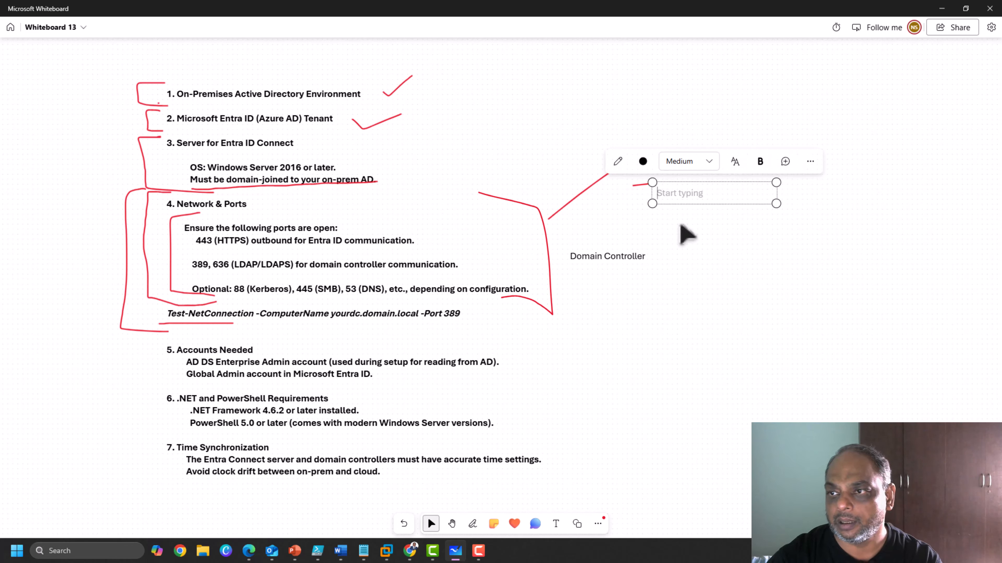
pyautogui.write('Mic')
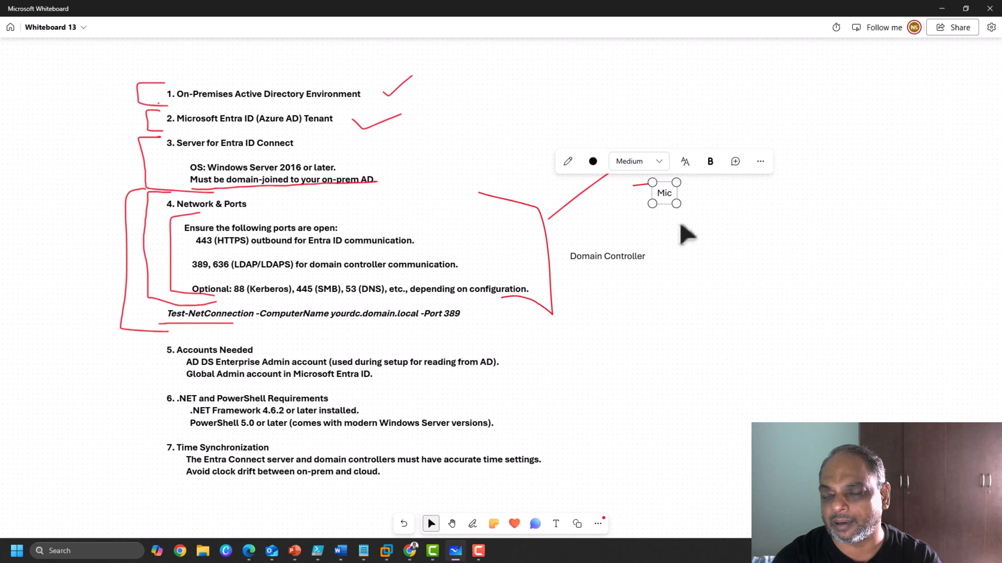
pyautogui.press('BackSpace')
pyautogui.press('BackSpace')
pyautogui.press('BackSpace')
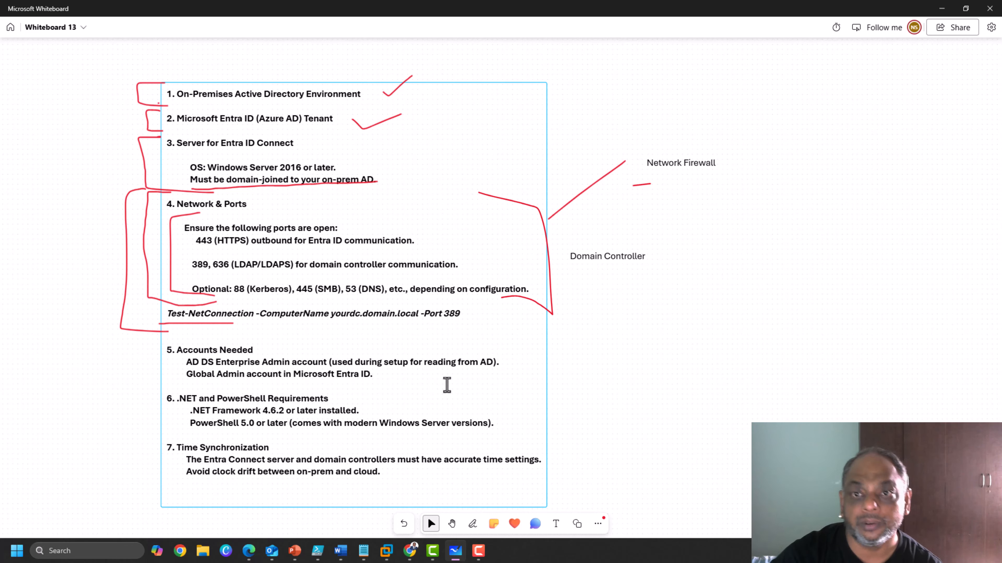
# Return to VMware Workstation and wake the virtual machine's lock screen.
pyautogui.rightClick(386, 549)
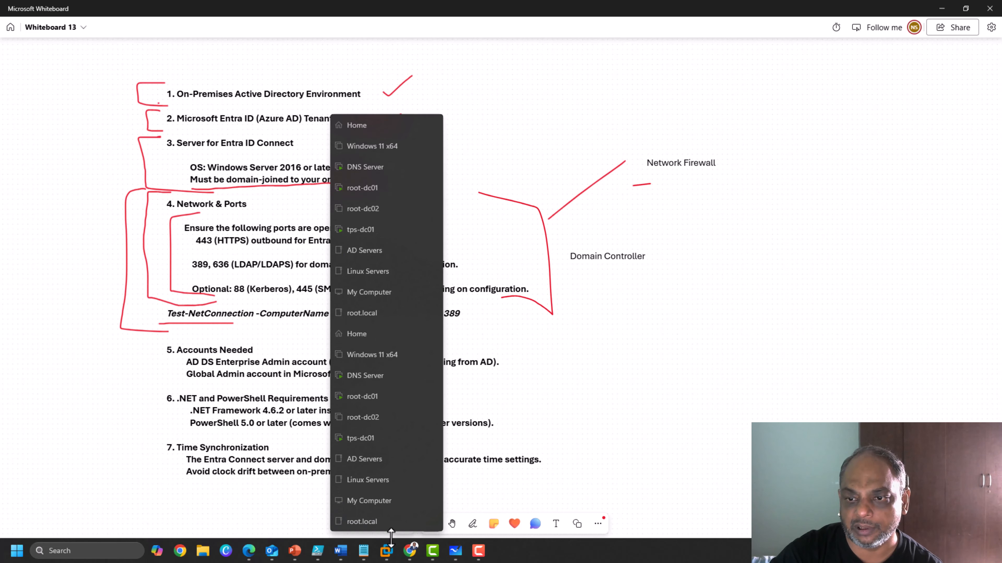
pyautogui.click(430, 125)
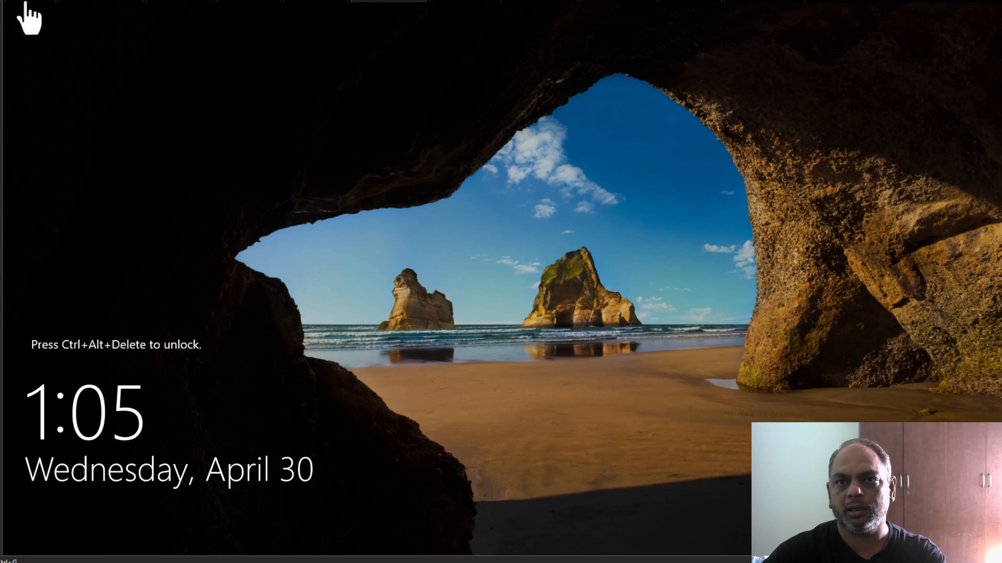
pyautogui.click(40, 1)
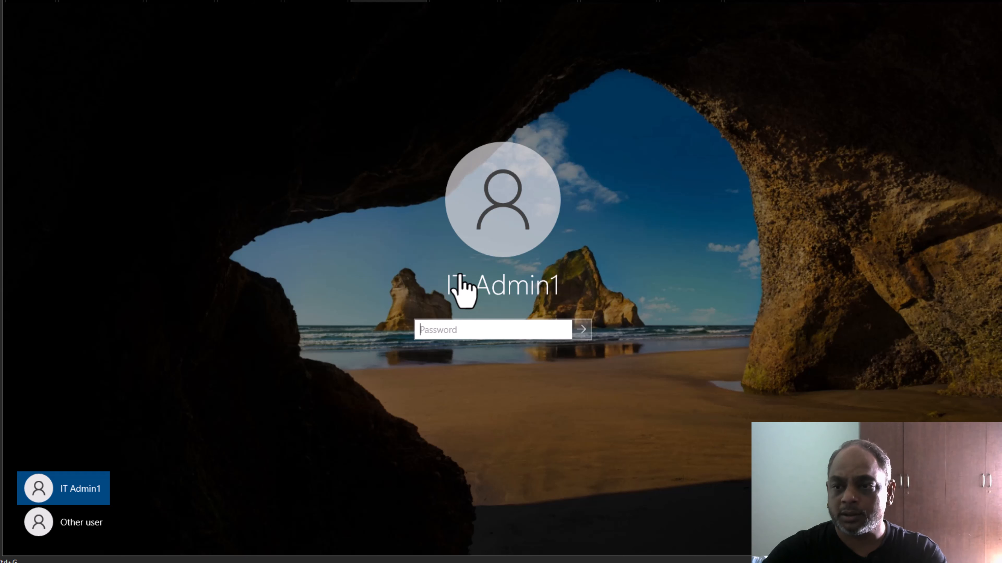
# Sign in with the admin account password, retrying after the first attempt is rejected.
pyautogui.click(445, 330)
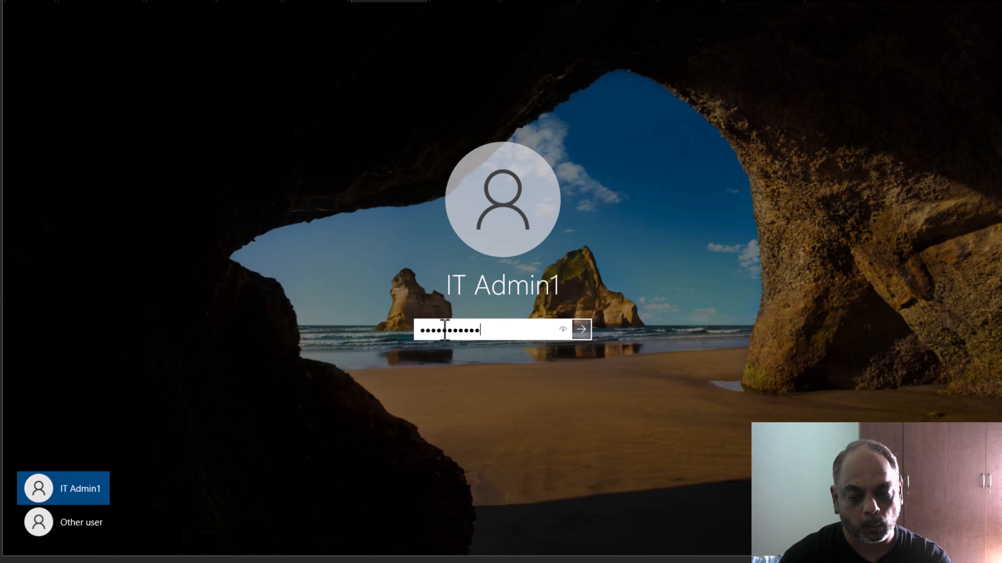
pyautogui.press('Return')
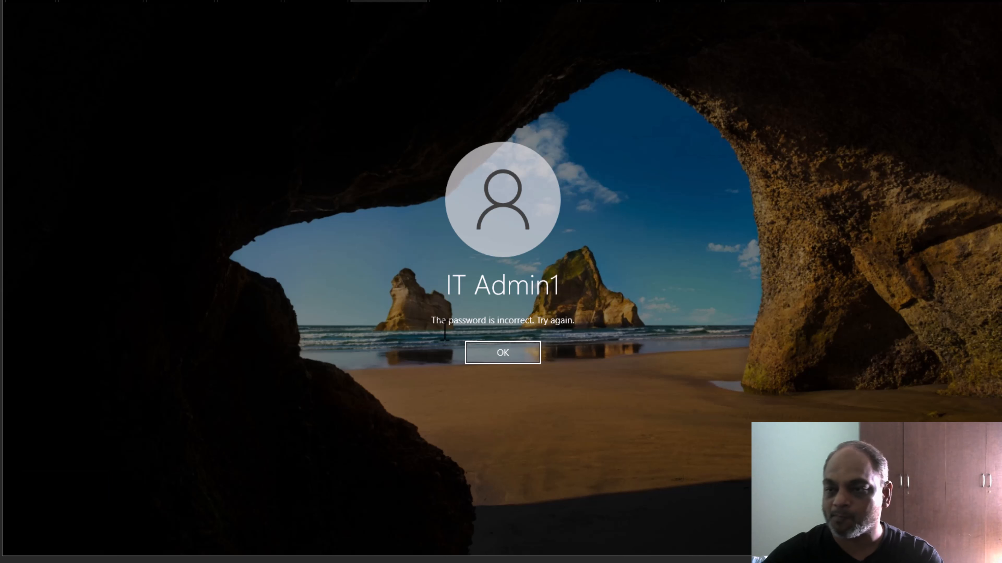
pyautogui.click(499, 357)
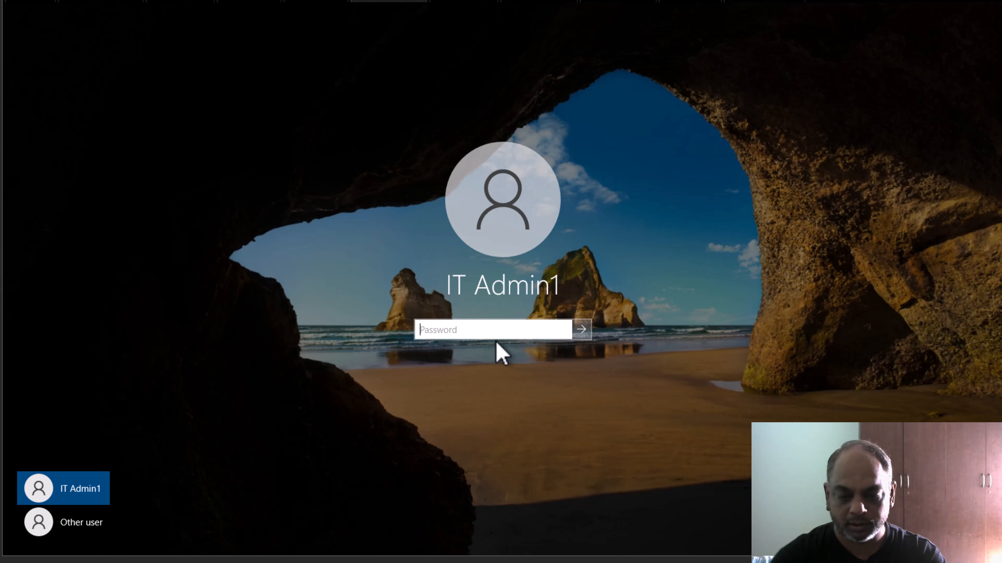
pyautogui.write('•')
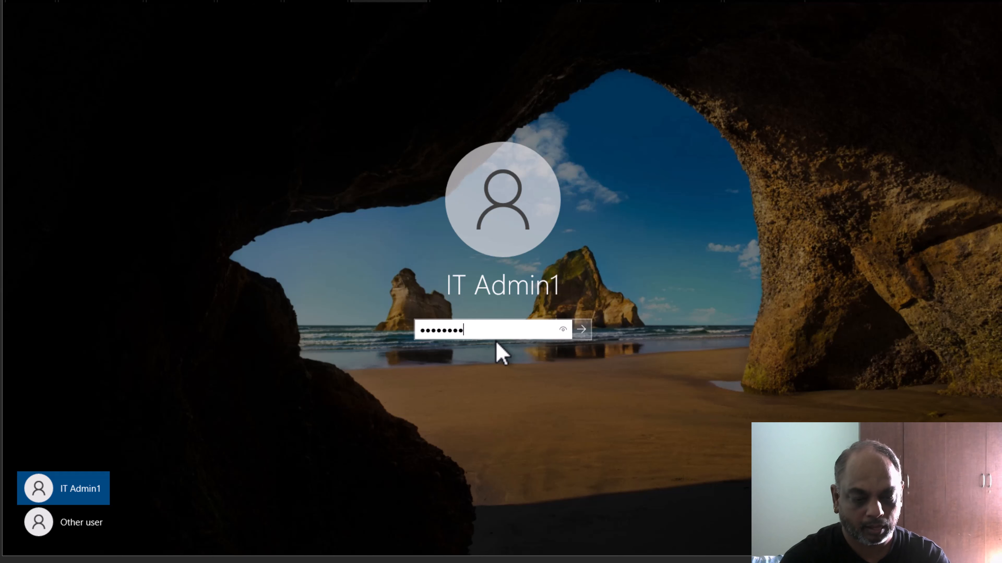
pyautogui.write('•••••••••••••')
pyautogui.press('Return')
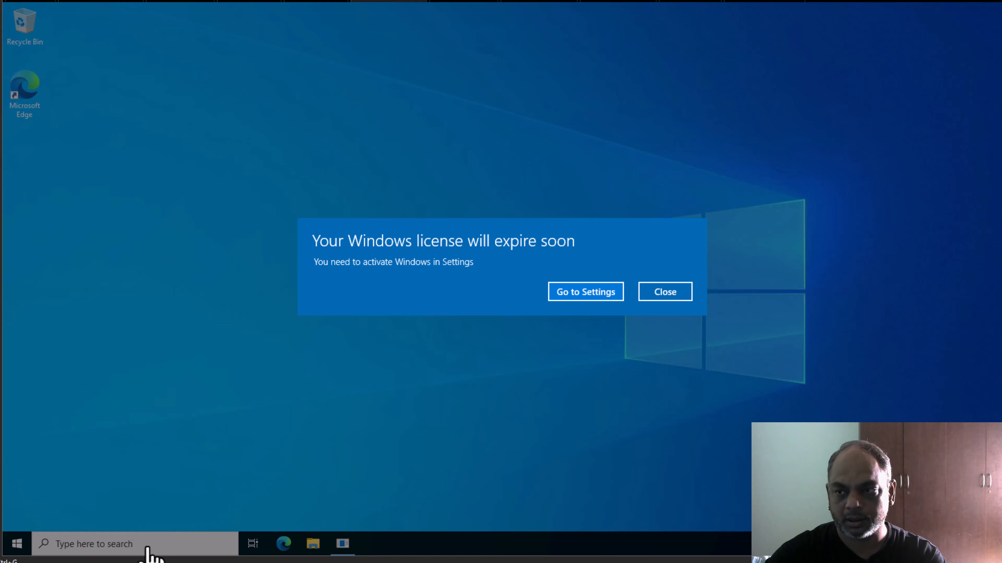
# Dismiss the license notice and open an empty Notepad document.
pyautogui.click(657, 297)
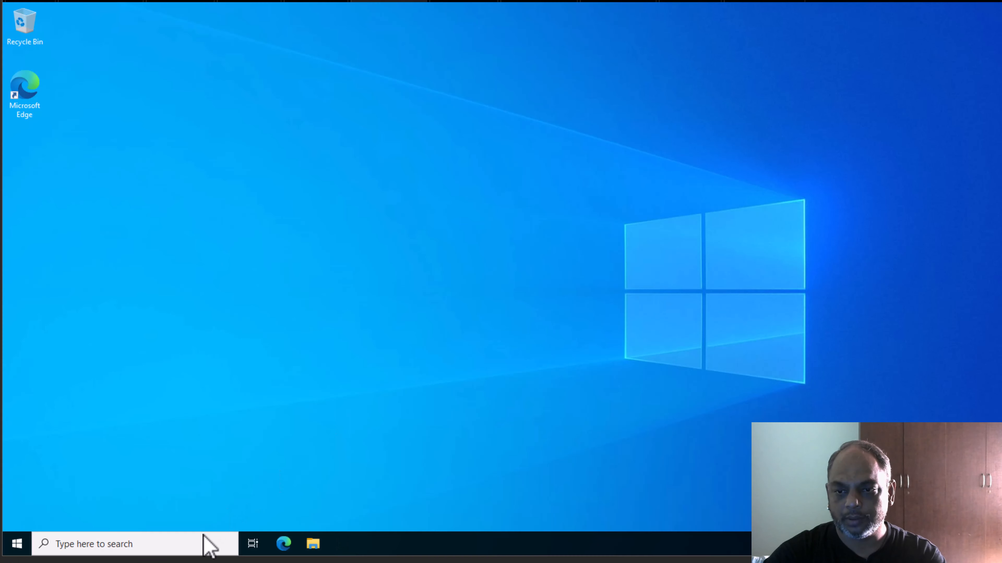
pyautogui.click(204, 544)
pyautogui.write('Not')
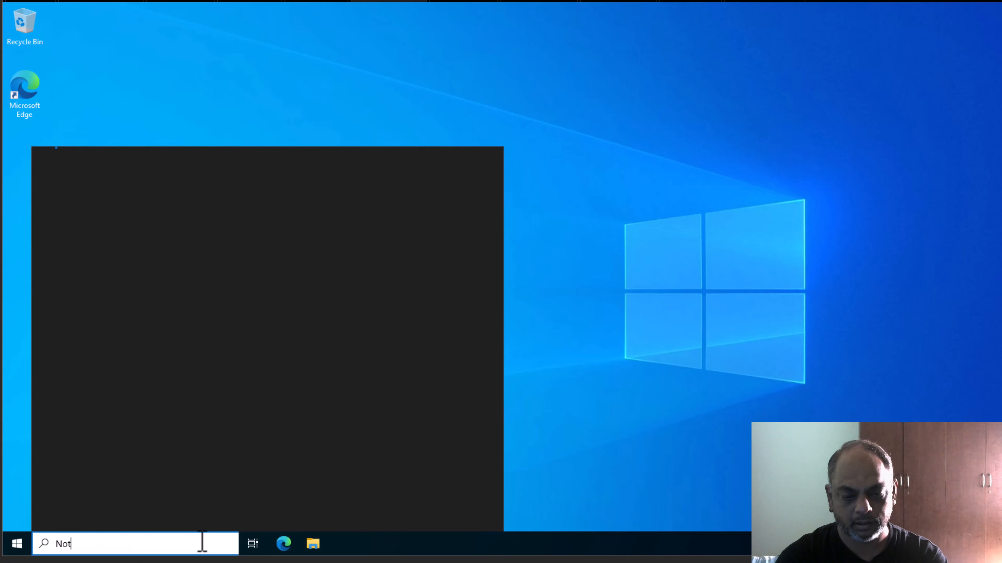
pyautogui.write('epad')
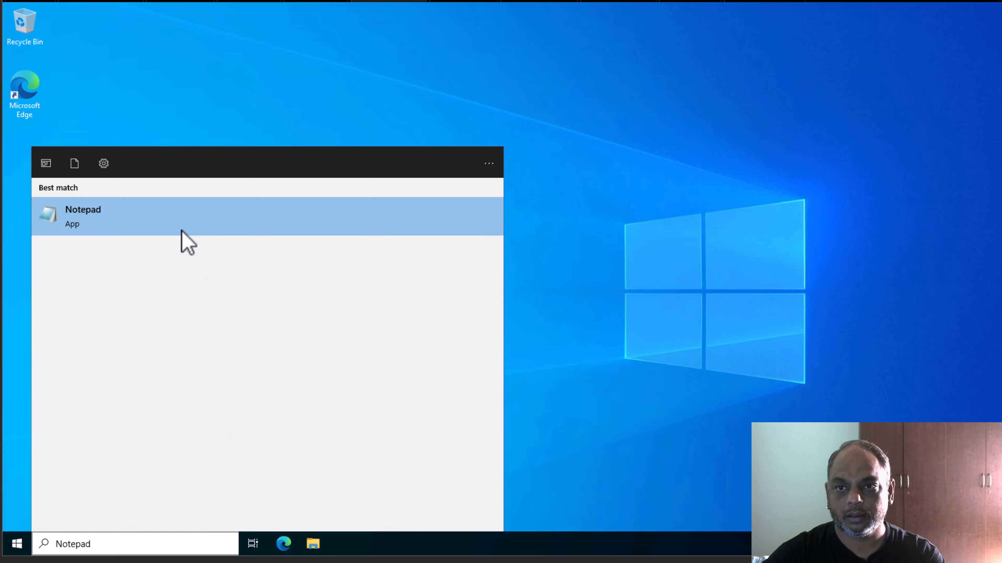
pyautogui.click(181, 231)
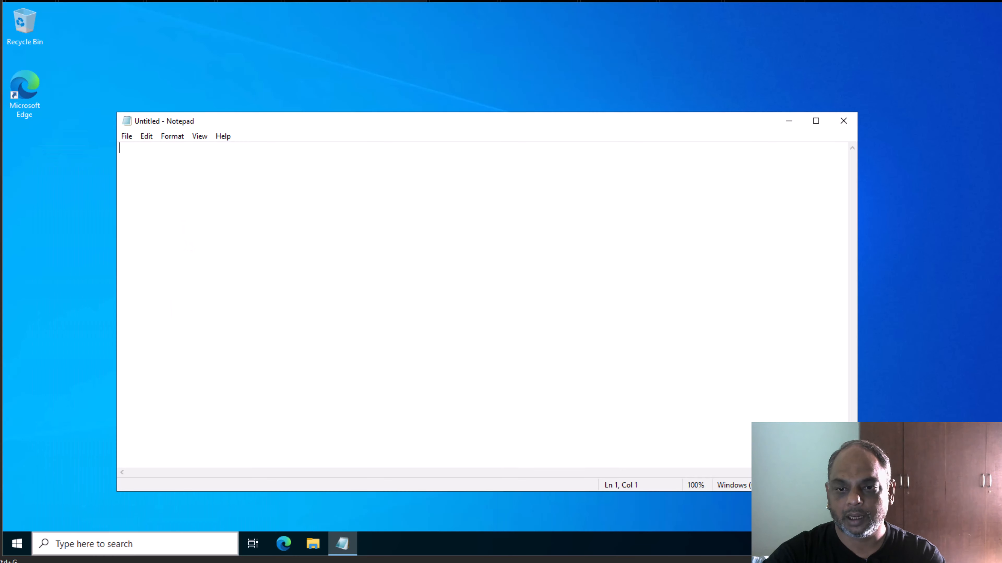
# Open Windows Security's Firewall & network protection, showing firewall on for domain, private and public.
pyautogui.click(131, 545)
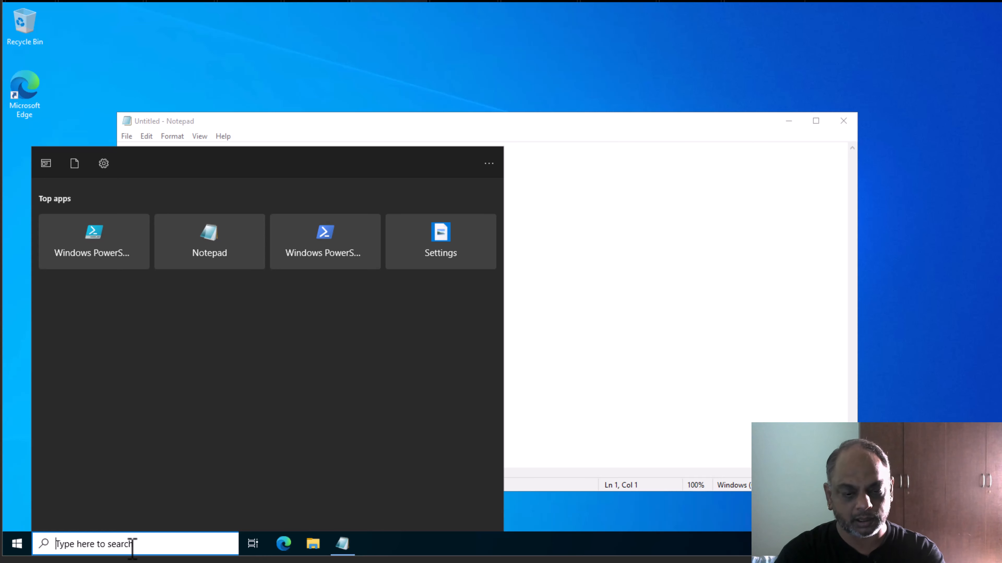
pyautogui.write('f')
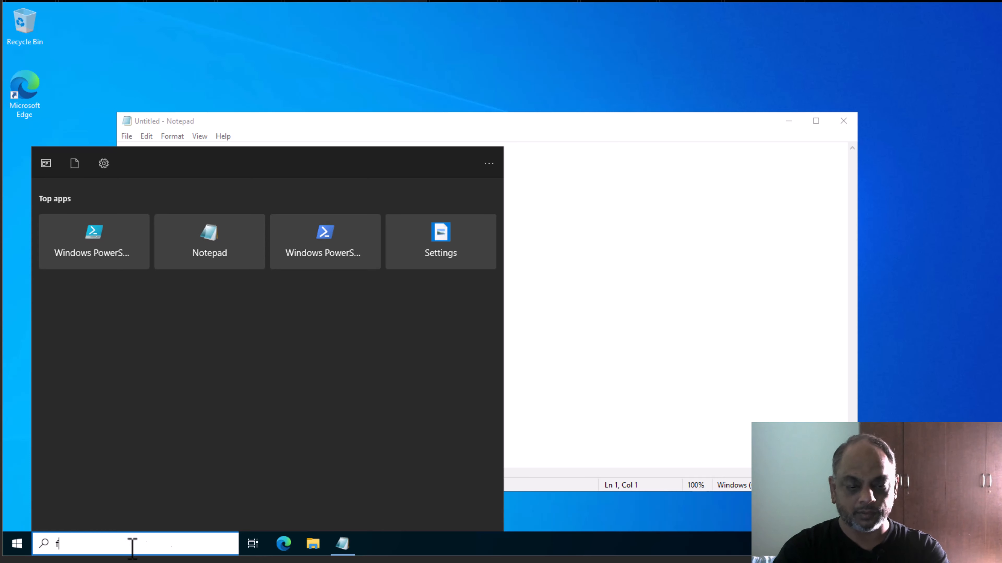
pyautogui.write('irewall')
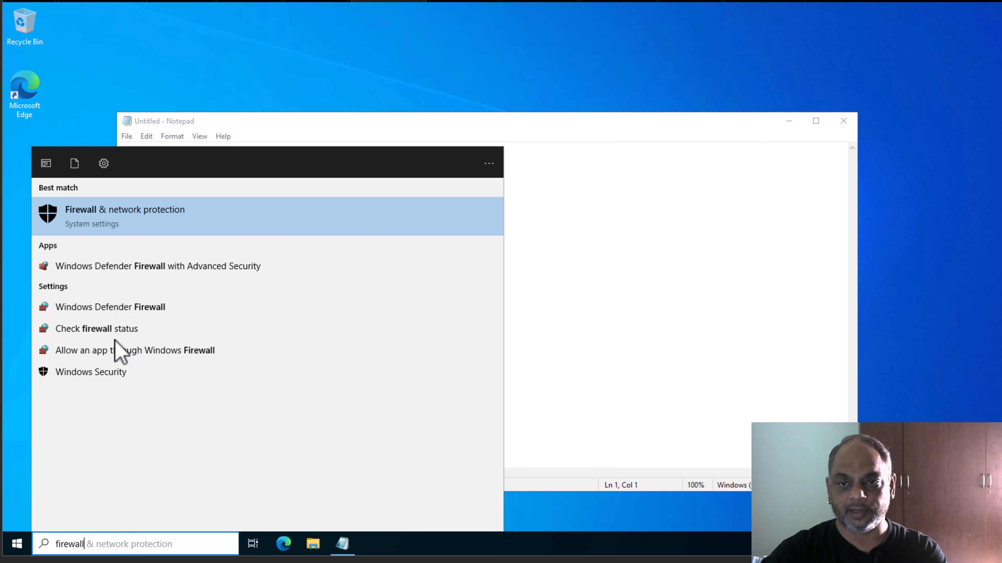
pyautogui.click(136, 215)
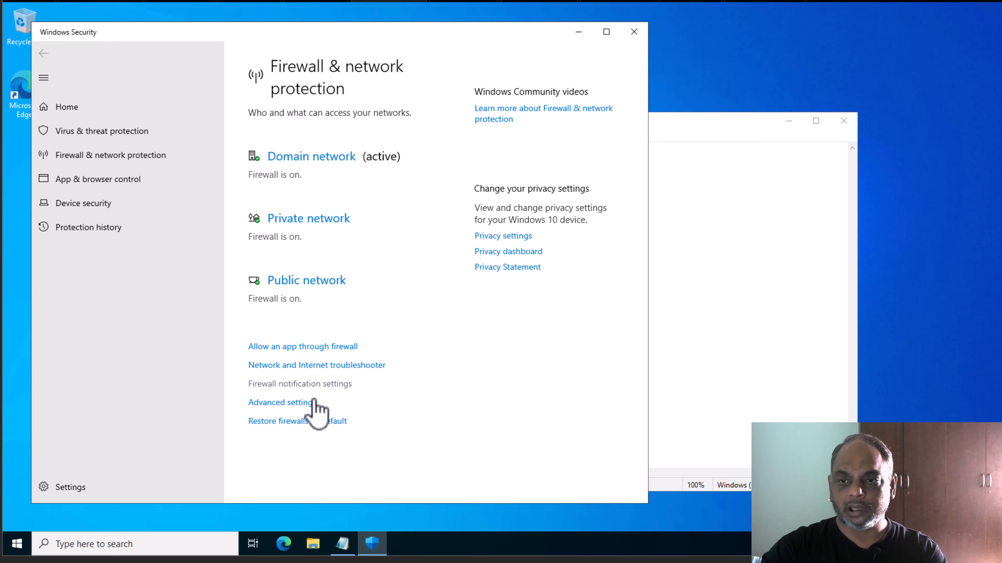
pyautogui.click(299, 402)
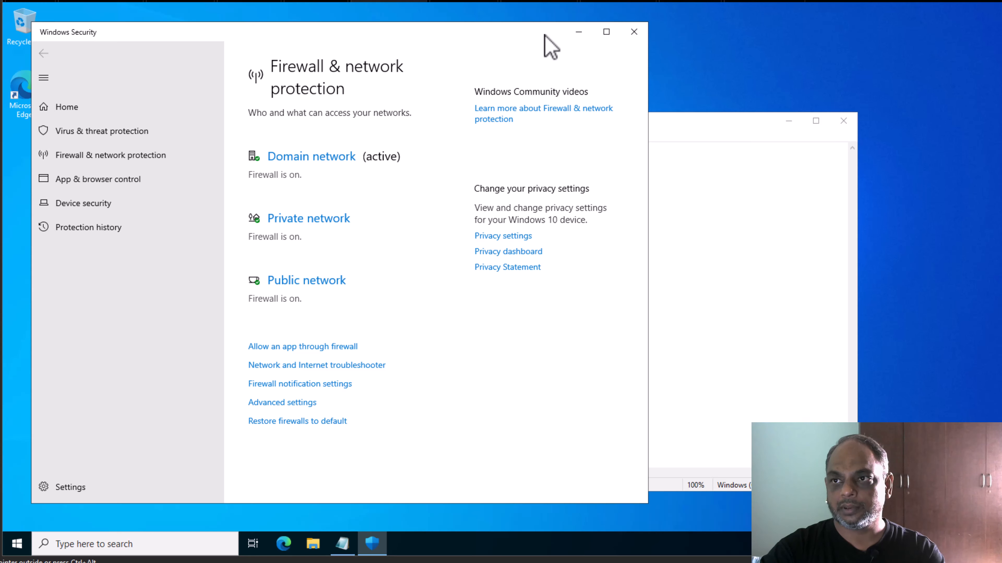
pyautogui.moveTo(551, 47)
pyautogui.mouseDown()
pyautogui.moveTo(552, 97)
pyautogui.moveTo(550, 46)
pyautogui.mouseUp()
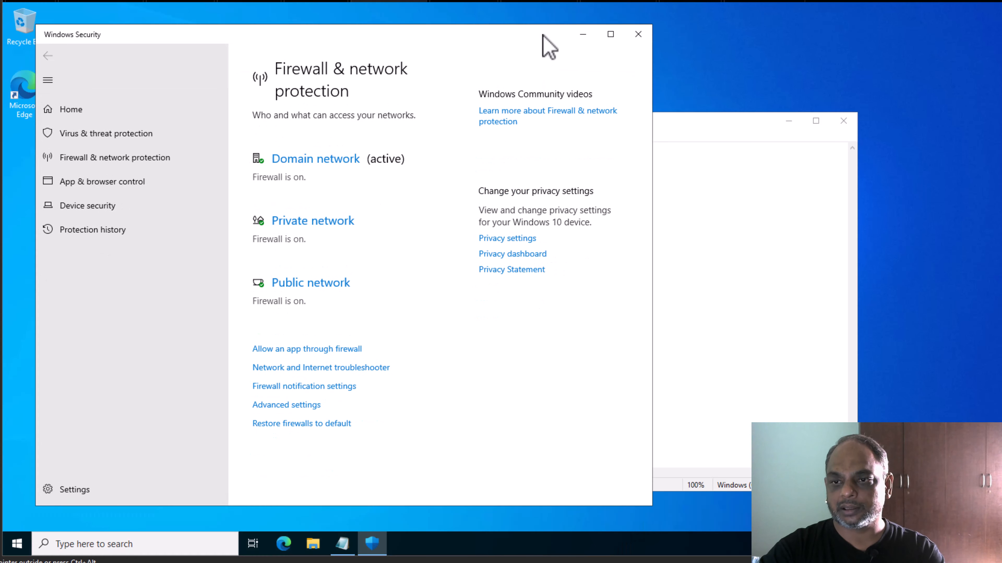
pyautogui.click(380, 548)
pyautogui.click(379, 547)
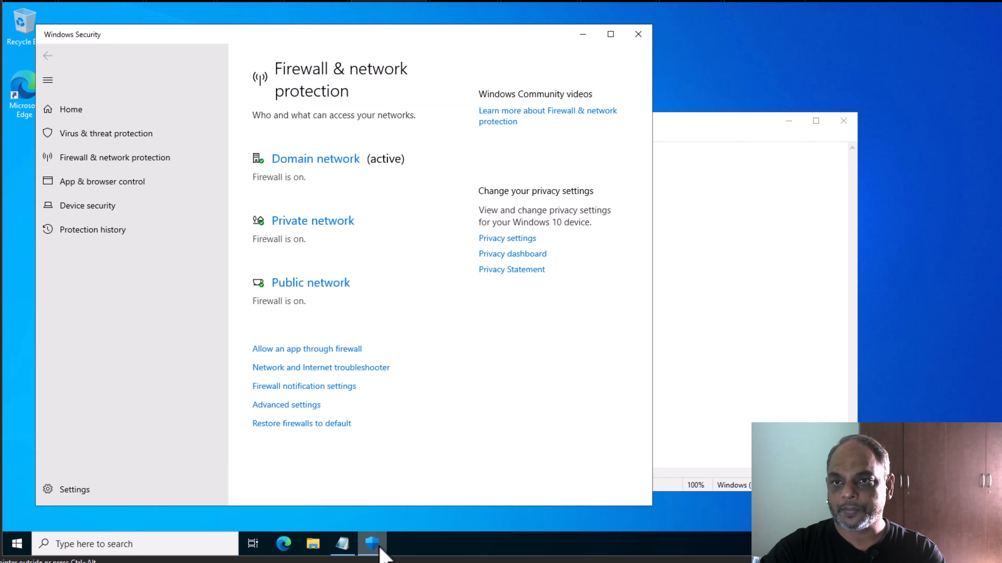
# Authorize opening the advanced firewall settings by entering the Administrator user name and password in the UAC prompt.
pyautogui.click(291, 399)
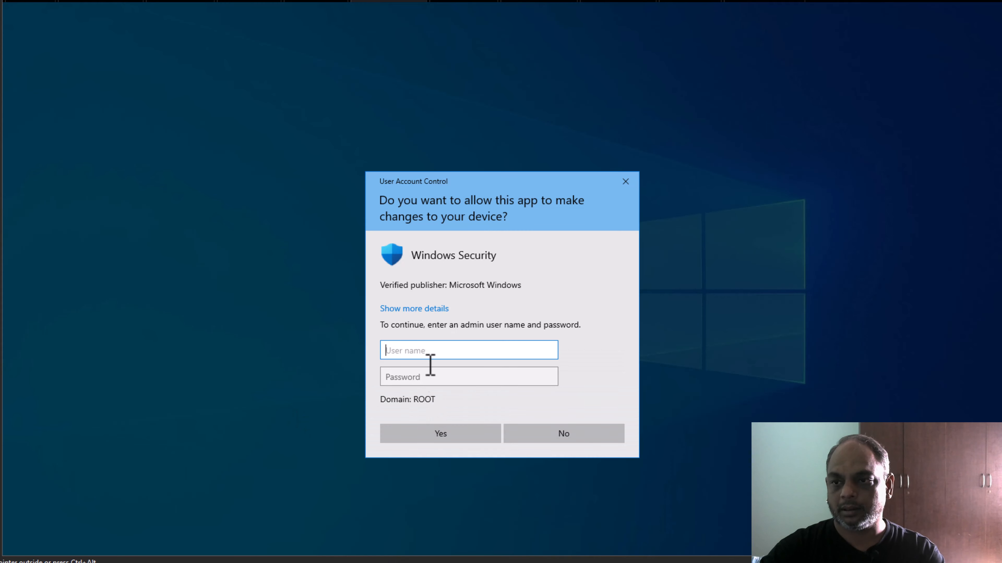
pyautogui.write('Admini')
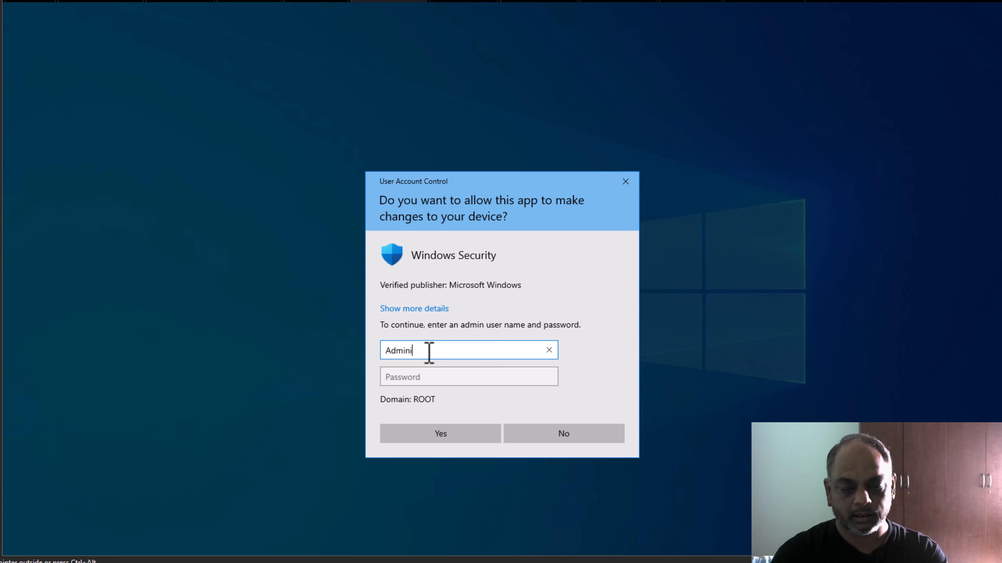
pyautogui.write('strato')
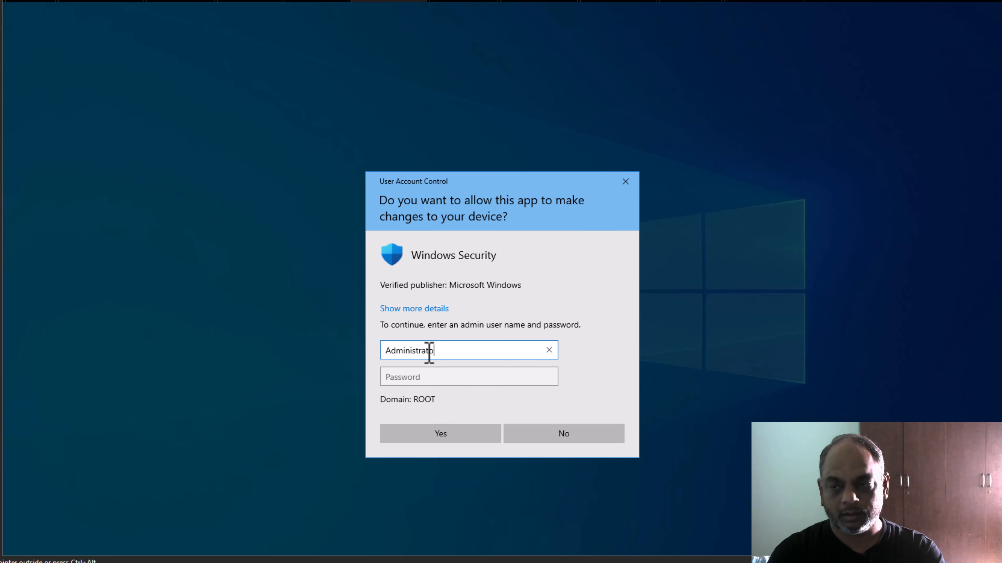
pyautogui.write('r')
pyautogui.press('Tab')
pyautogui.write('••••')
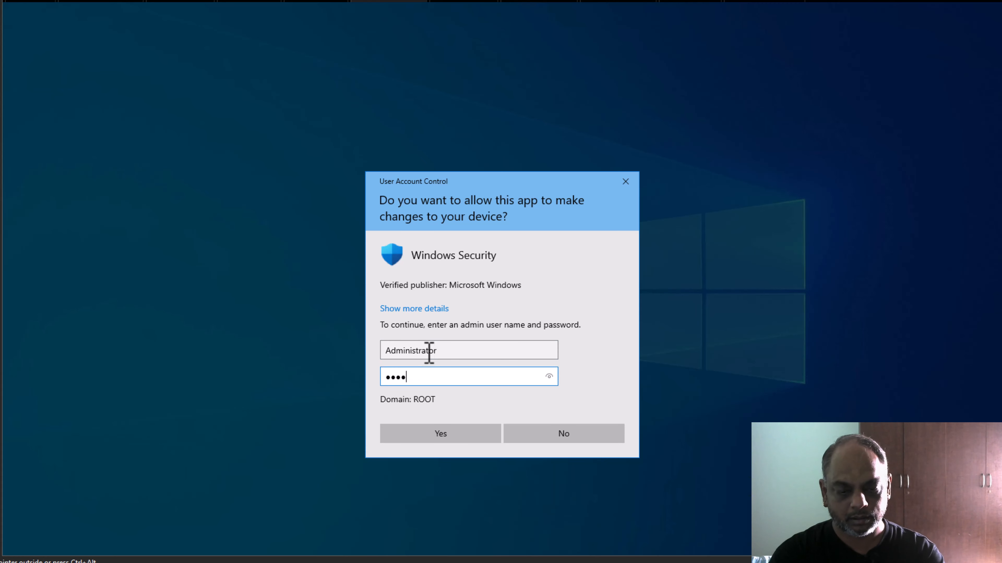
pyautogui.write('•••••••••')
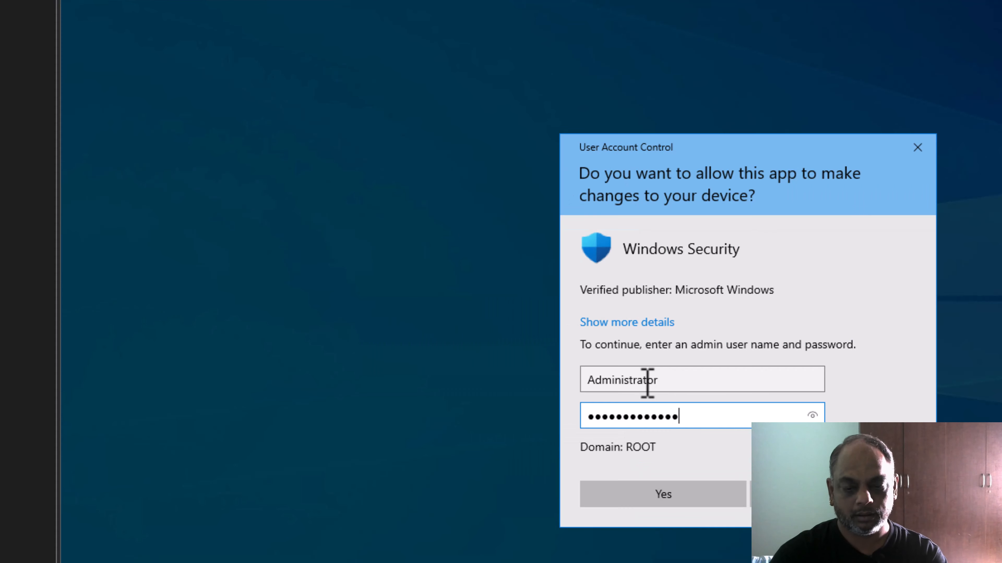
pyautogui.press('Return')
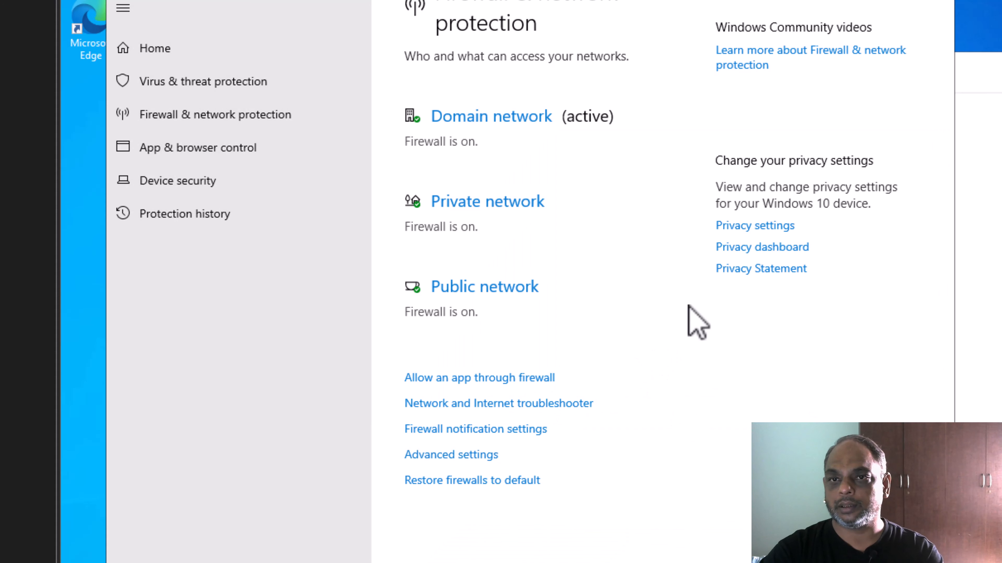
# Open Windows Defender Firewall with Advanced Security showing Outbound Rules, with Notepad brought forward.
pyautogui.click(491, 455)
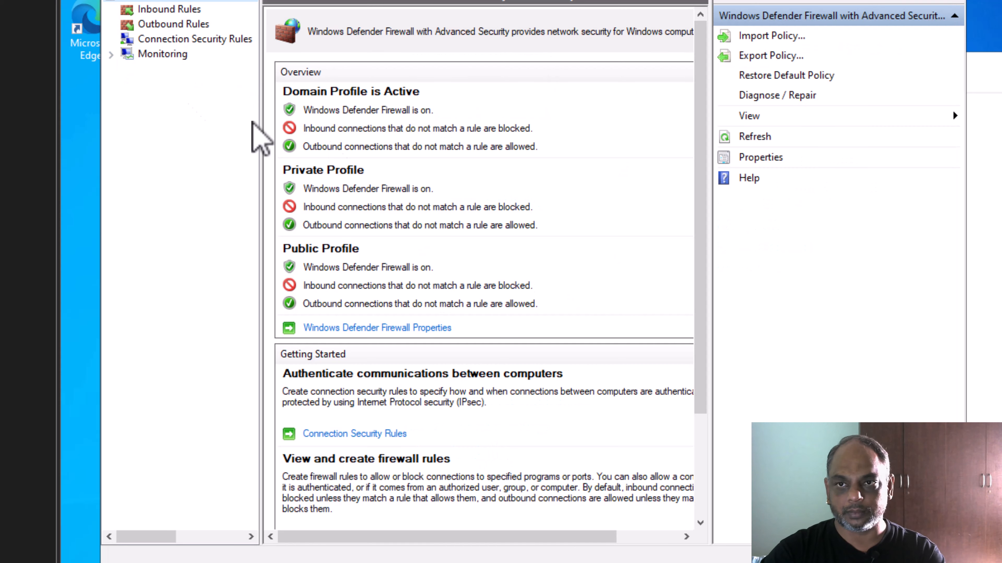
pyautogui.click(165, 23)
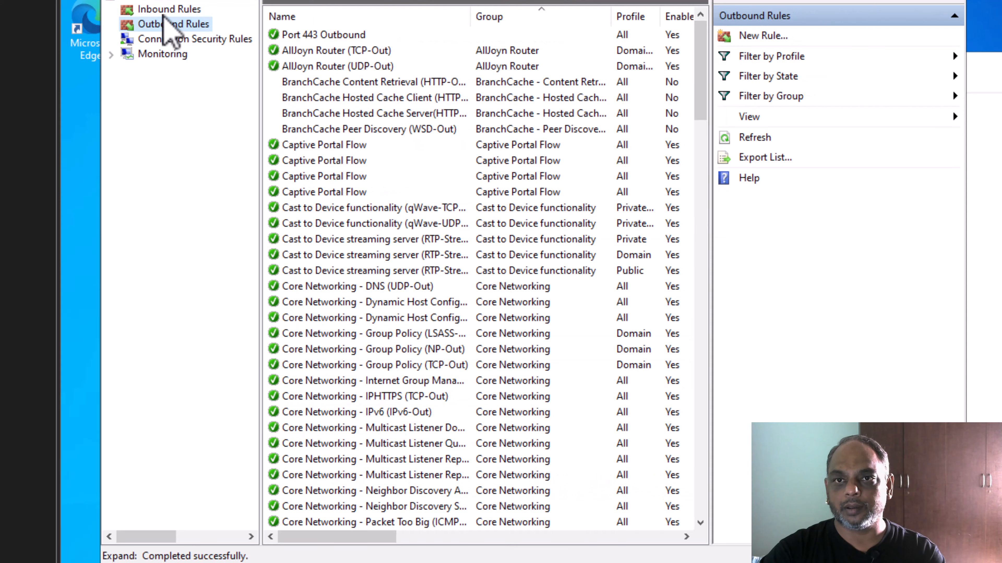
pyautogui.click(166, 9)
pyautogui.click(165, 24)
pyautogui.click(166, 9)
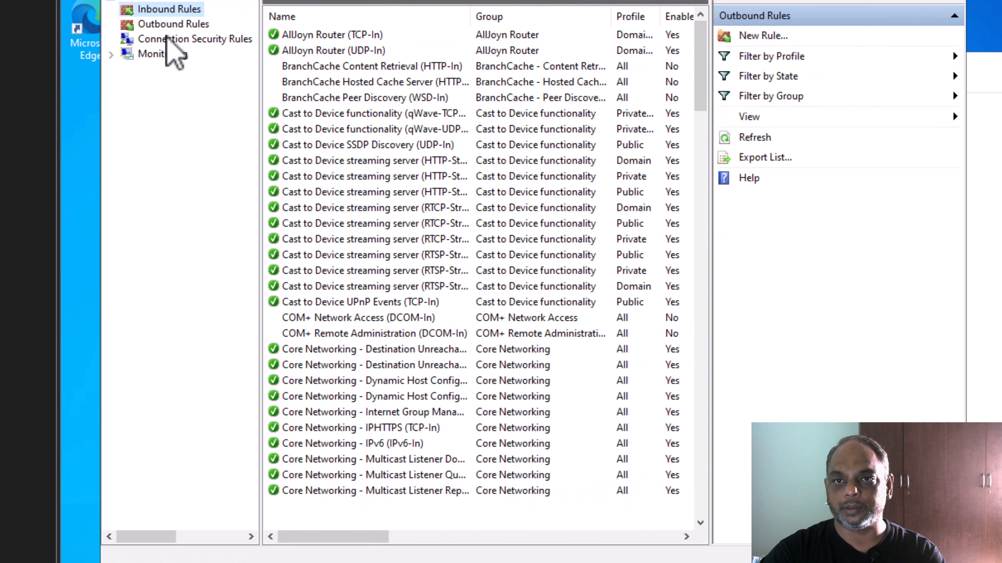
pyautogui.click(166, 26)
pyautogui.click(984, 237)
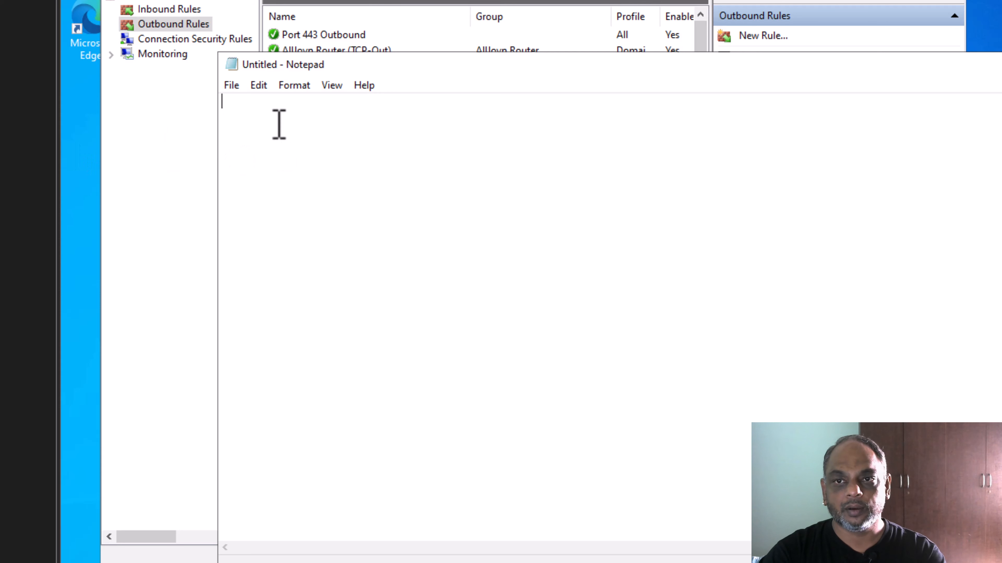
# Write '443 - Entra ID Connect Server' in Notepad, then return to the firewall outbound rules.
pyautogui.write('443 - Entra ID Connect Server')
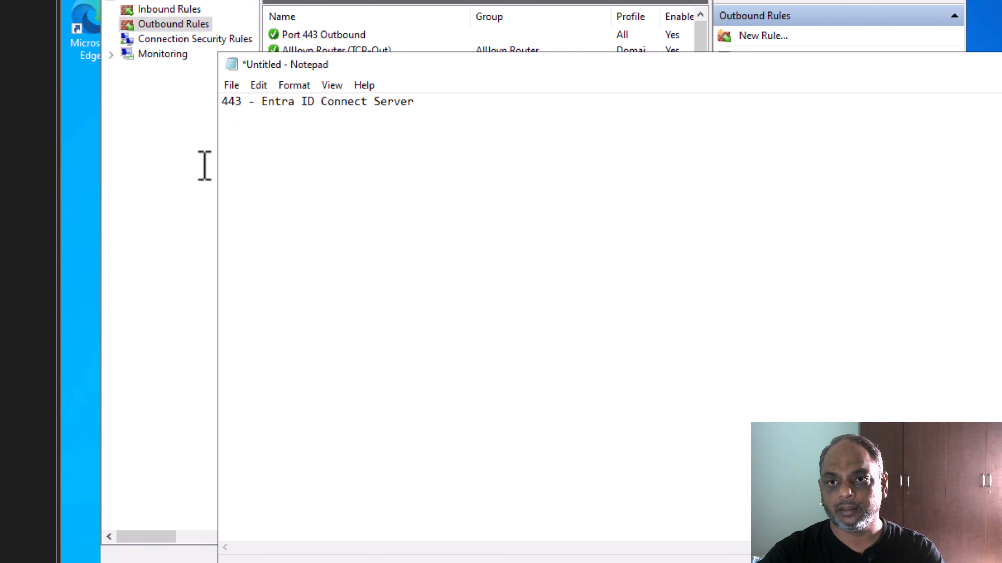
pyautogui.click(177, 161)
# Delete the Port 443 Outbound firewall rule and search Start for 'powershell'.
pyautogui.click(298, 35)
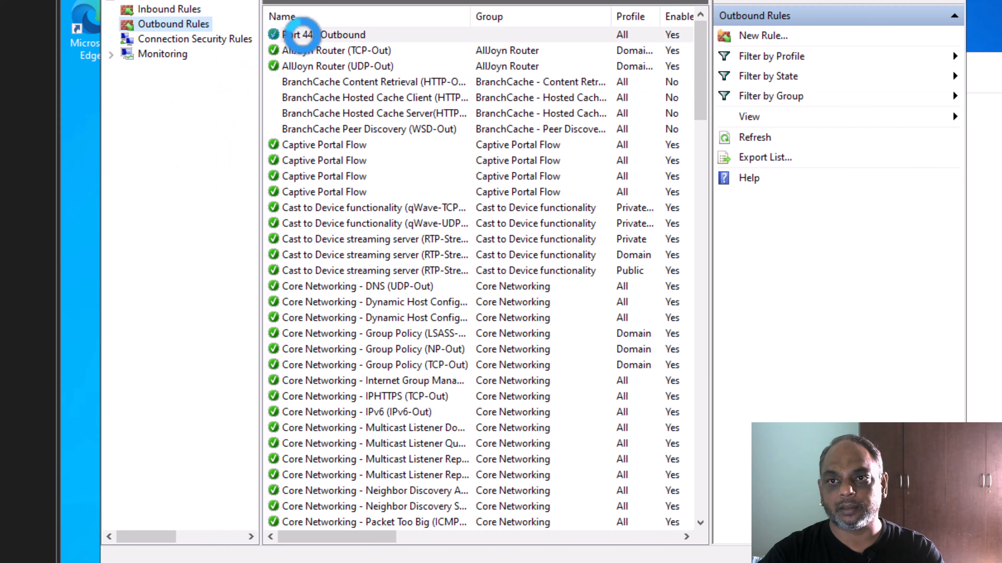
pyautogui.rightClick(303, 36)
pyautogui.click(390, 112)
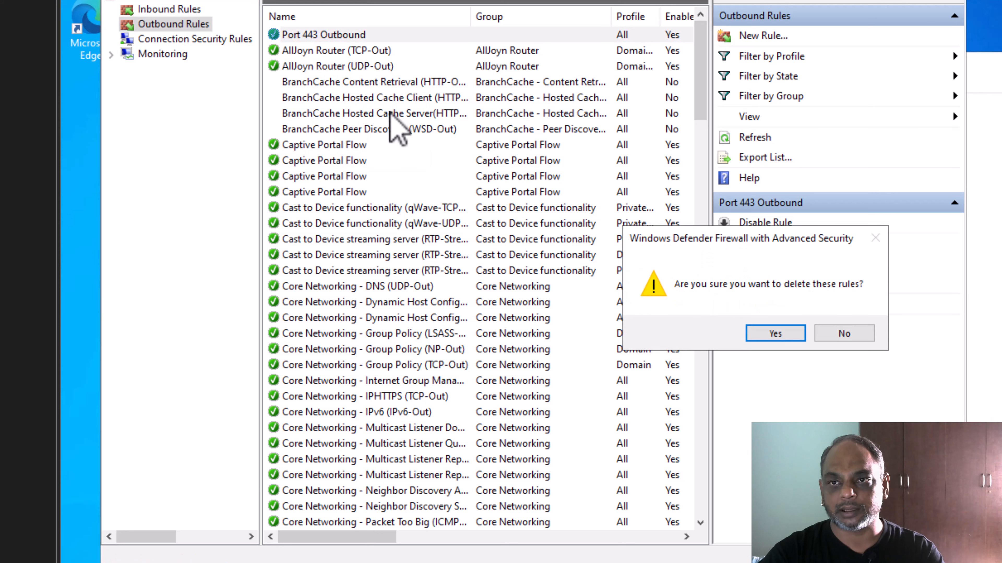
pyautogui.click(775, 334)
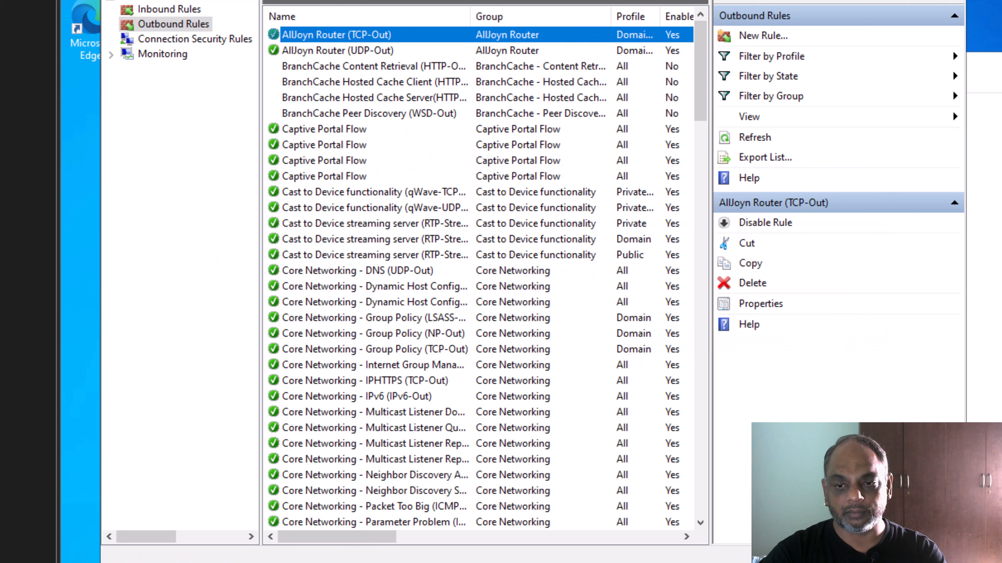
pyautogui.press('super')
pyautogui.write('power')
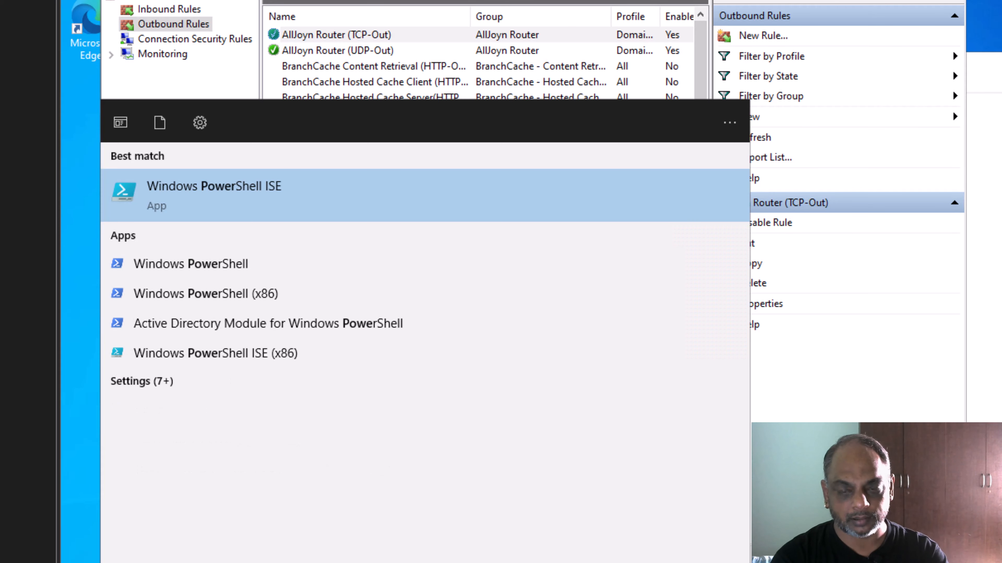
pyautogui.write('shell')
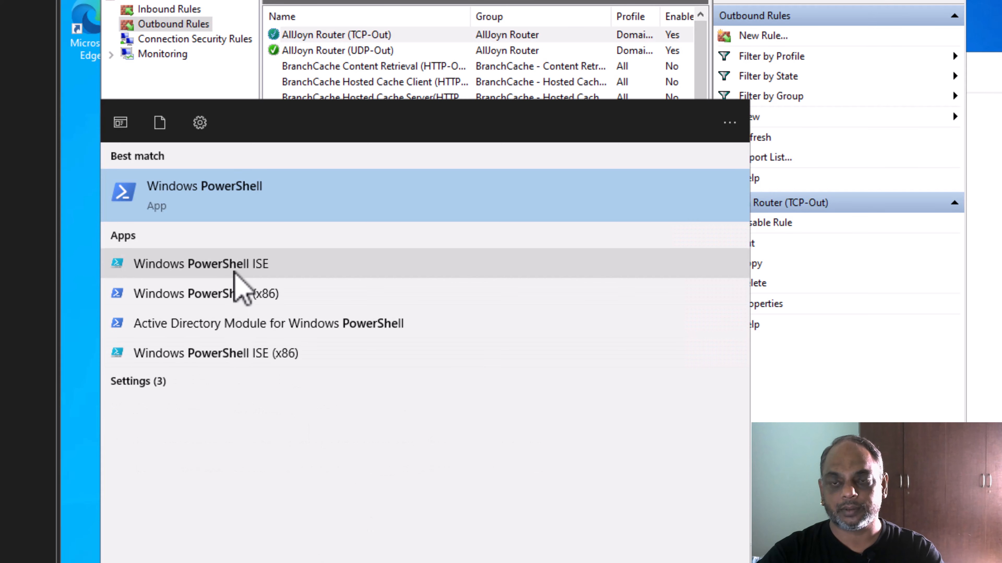
# Launch Windows PowerShell ISE with an empty Untitled1.ps1 script and a ready console.
pyautogui.click(237, 268)
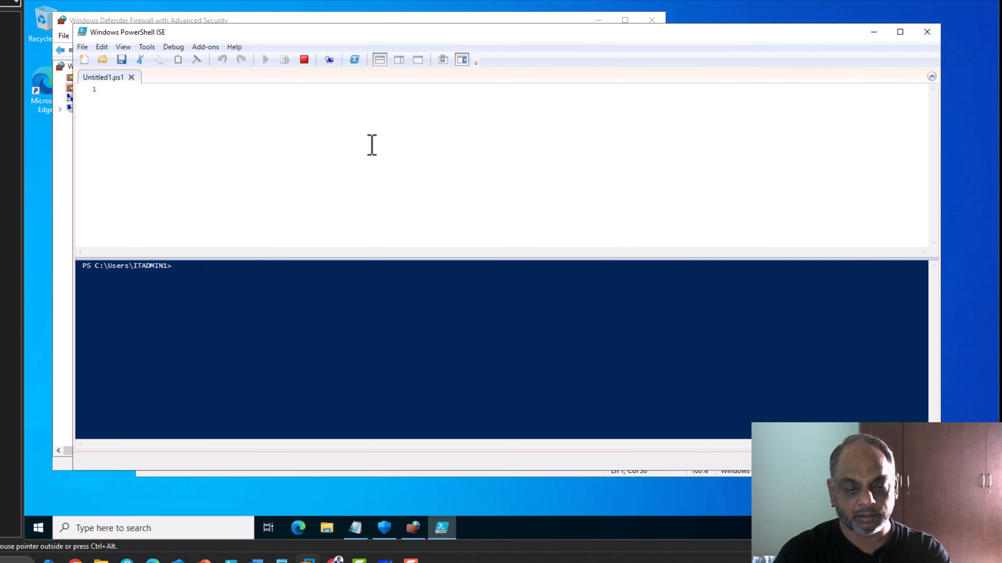
pyautogui.press('t')
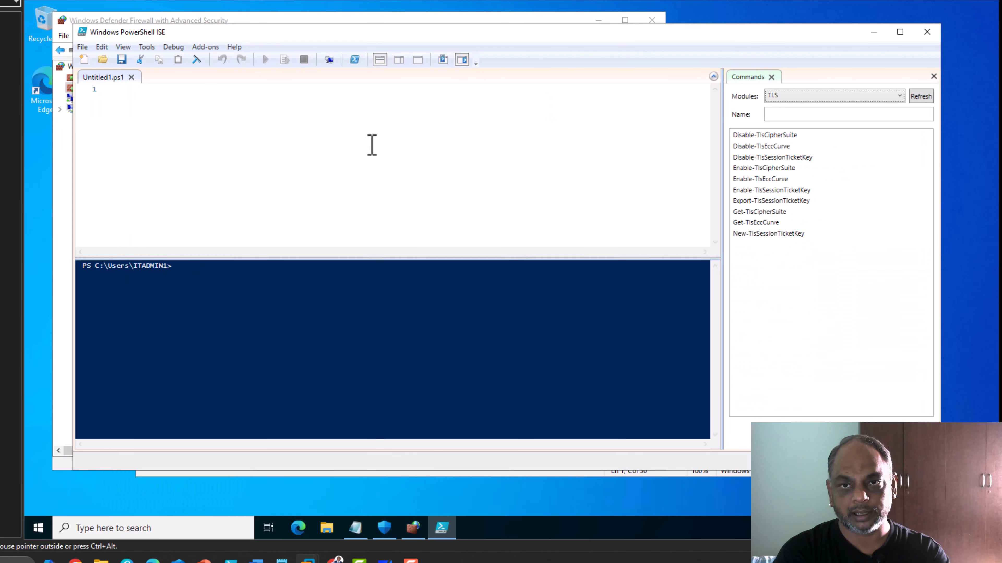
pyautogui.click(289, 114)
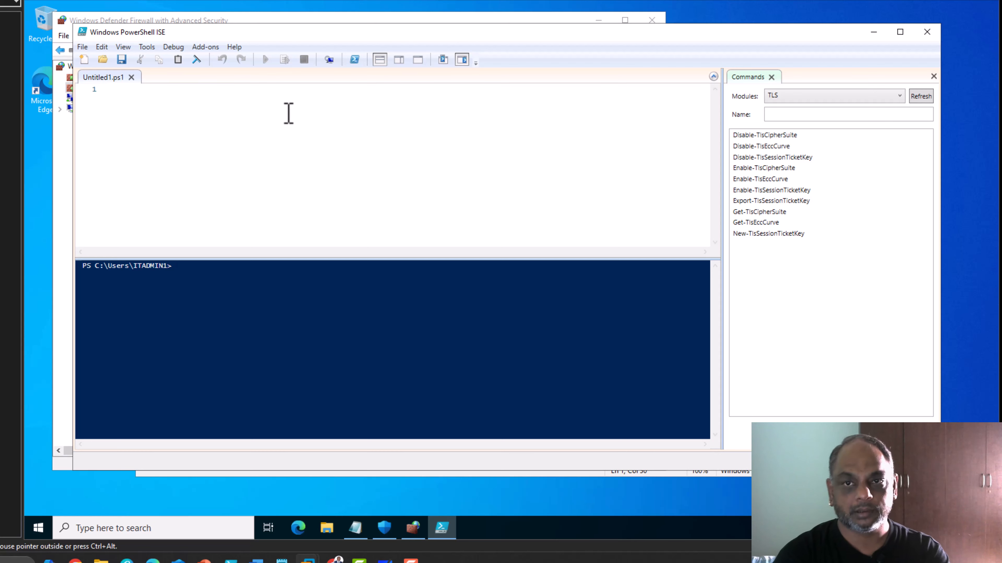
pyautogui.write('tes')
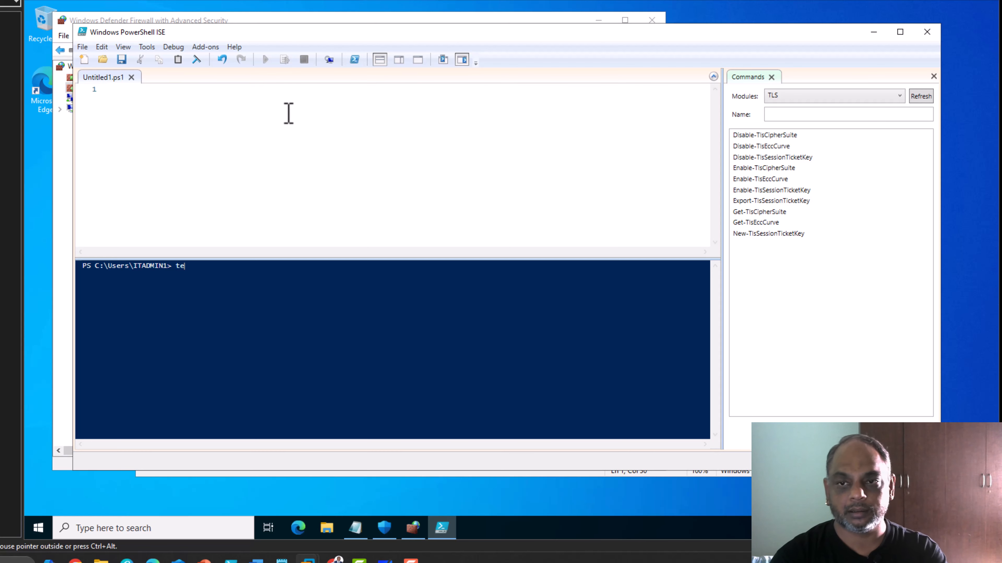
pyautogui.scroll(4, 245, 417)
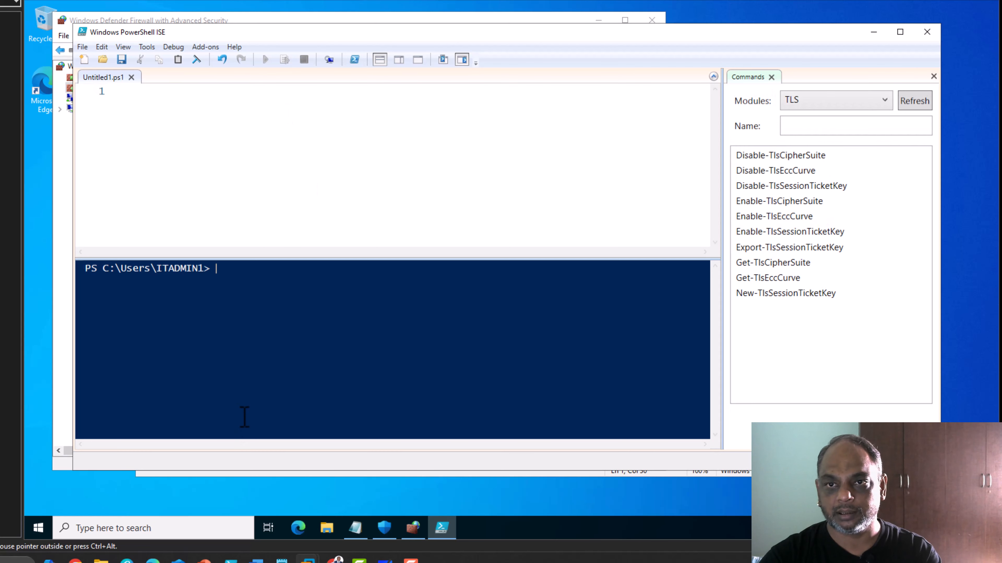
# Maximize ISE and run 'Test-NetConnection -computername login.microsoft.com -port 443', getting TcpTestSucceeded True.
pyautogui.click(900, 31)
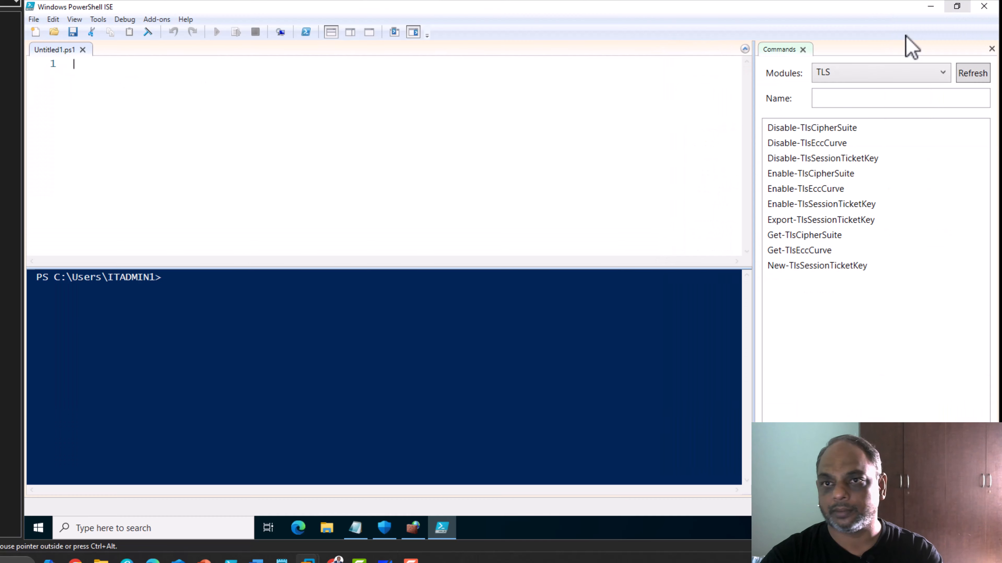
pyautogui.write('tes')
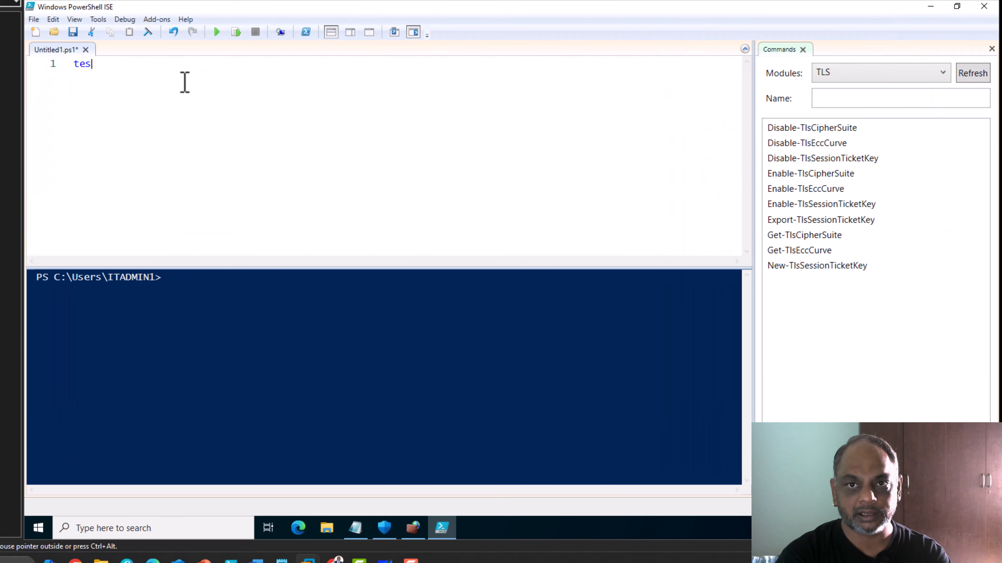
pyautogui.write('t-net')
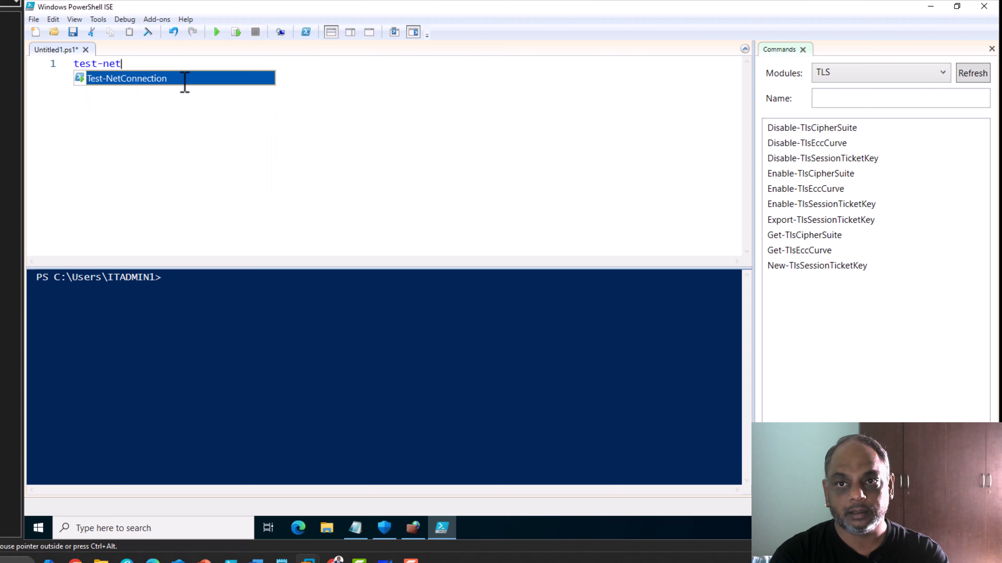
pyautogui.press('Tab')
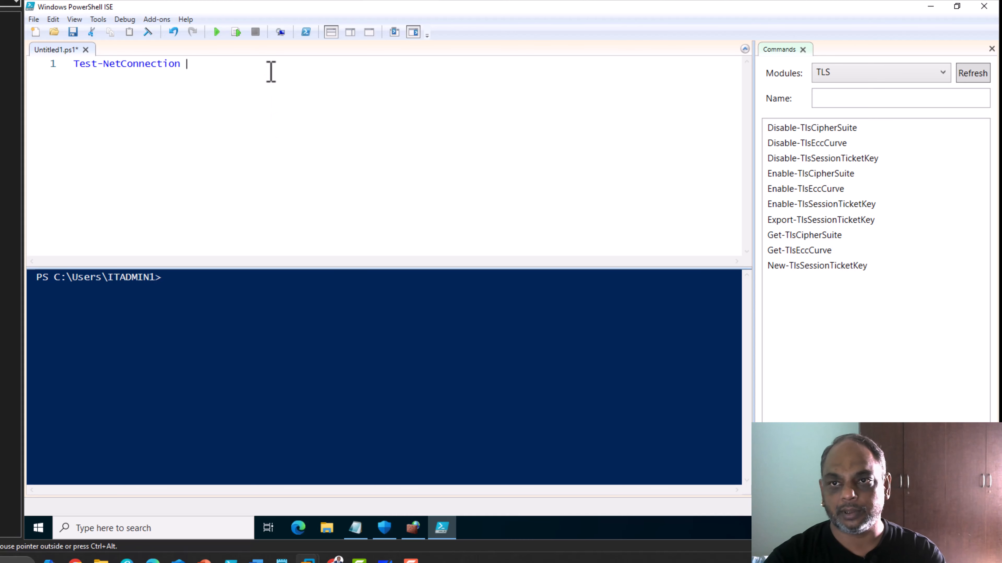
pyautogui.write('-compu')
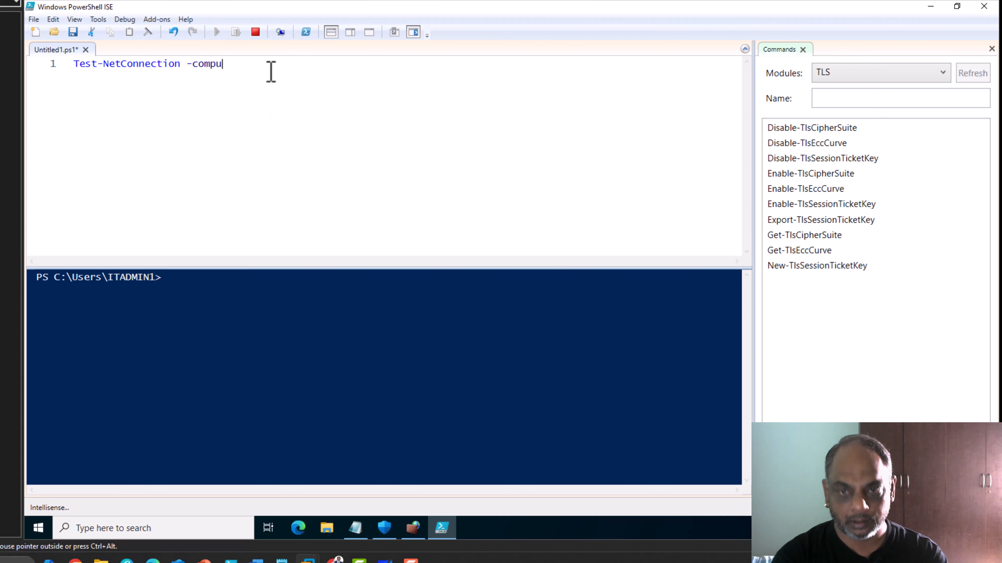
pyautogui.write('tername')
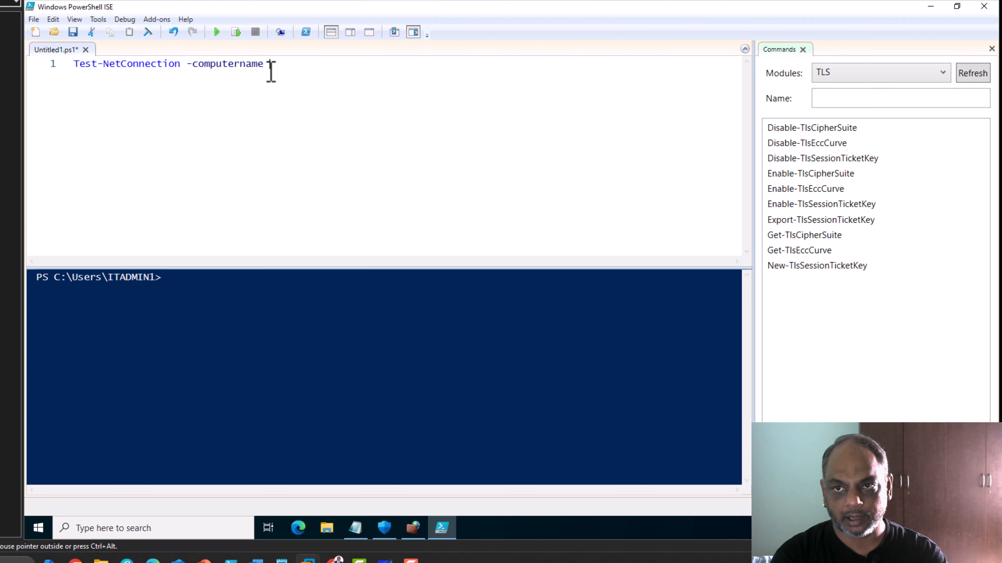
pyautogui.write(' mic')
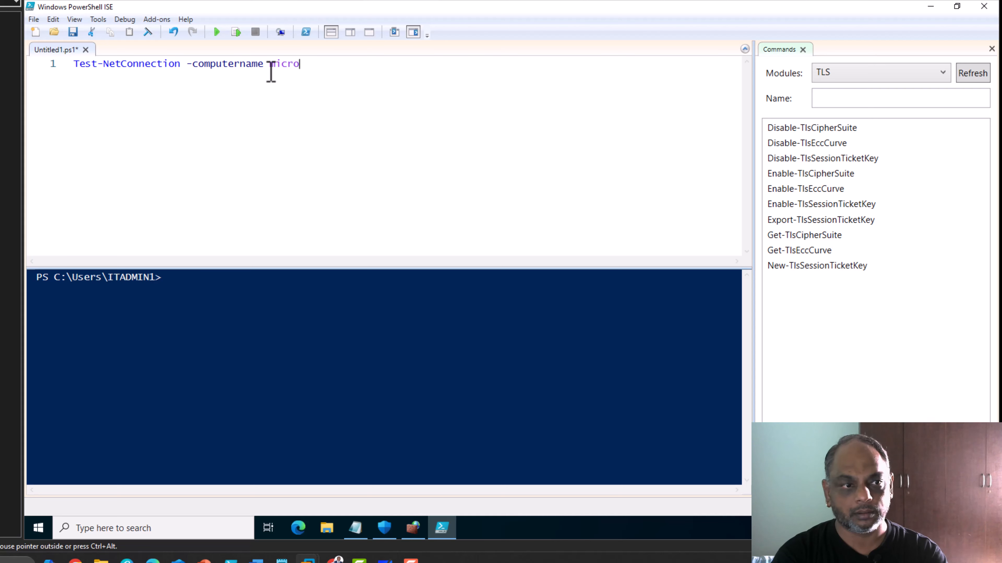
pyautogui.write('ro')
pyautogui.press('BackSpace')
pyautogui.press('BackSpace')
pyautogui.press('BackSpace')
pyautogui.press('BackSpace')
pyautogui.press('BackSpace')
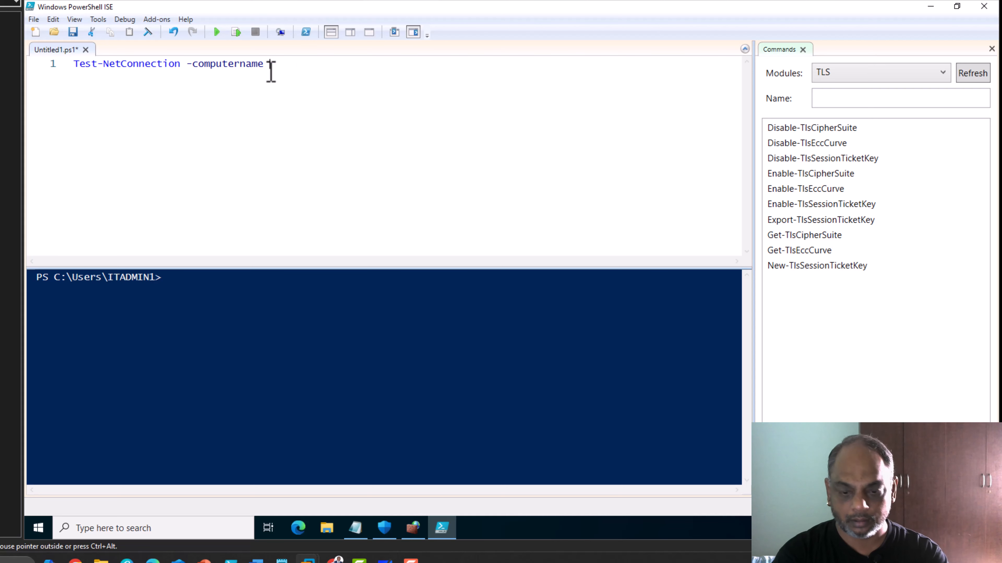
pyautogui.write('login.m')
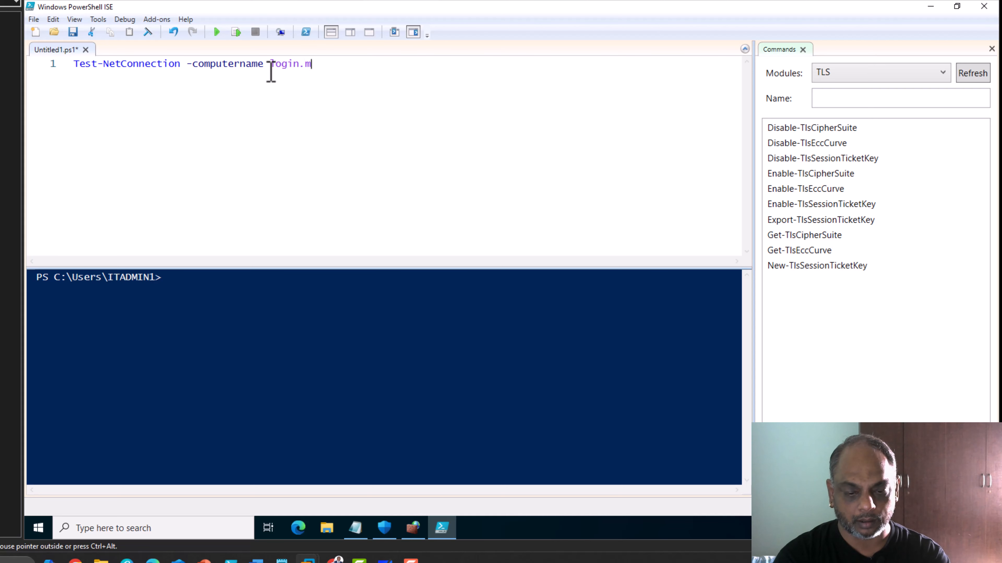
pyautogui.write('icrosoft.co')
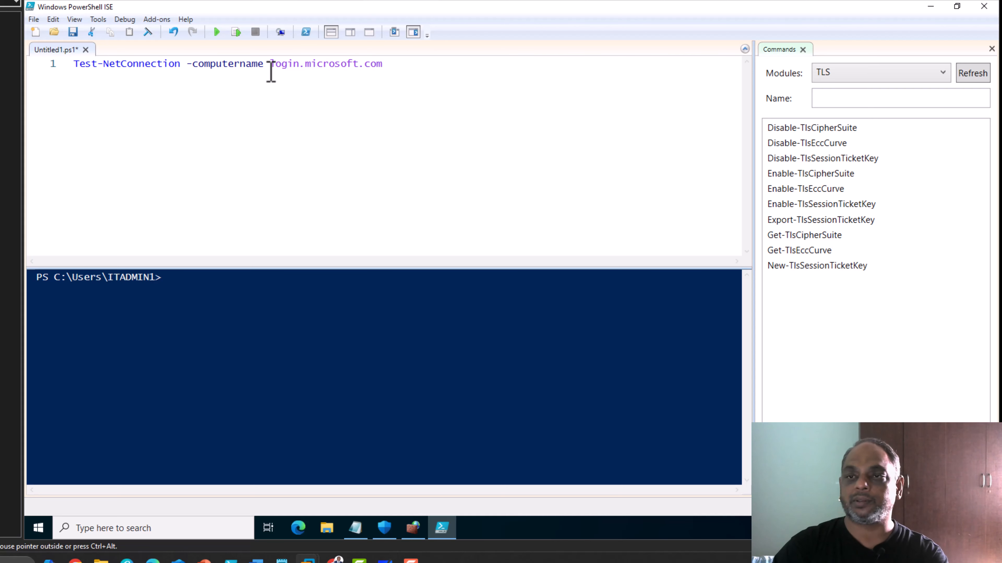
pyautogui.write('m -port')
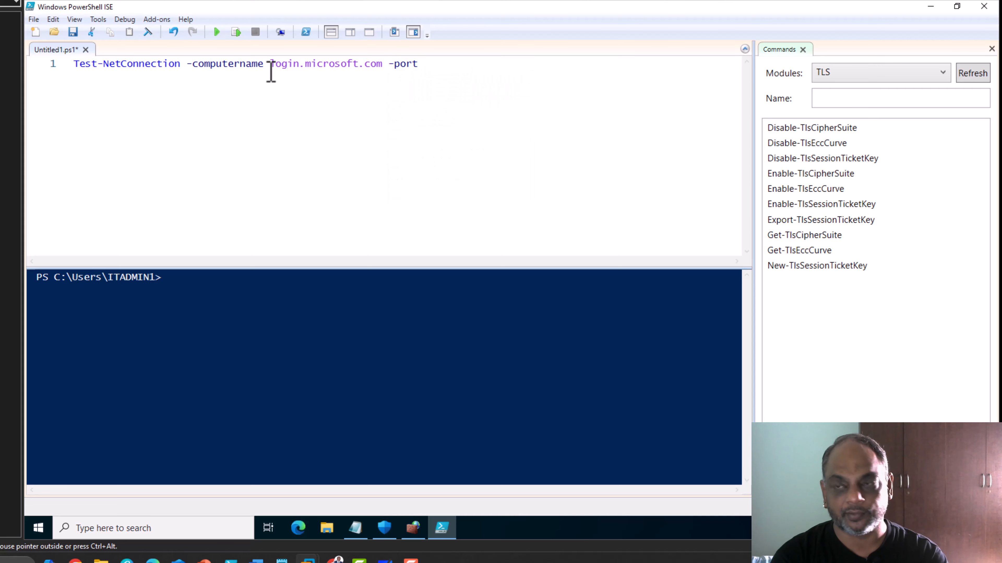
pyautogui.write(' 443')
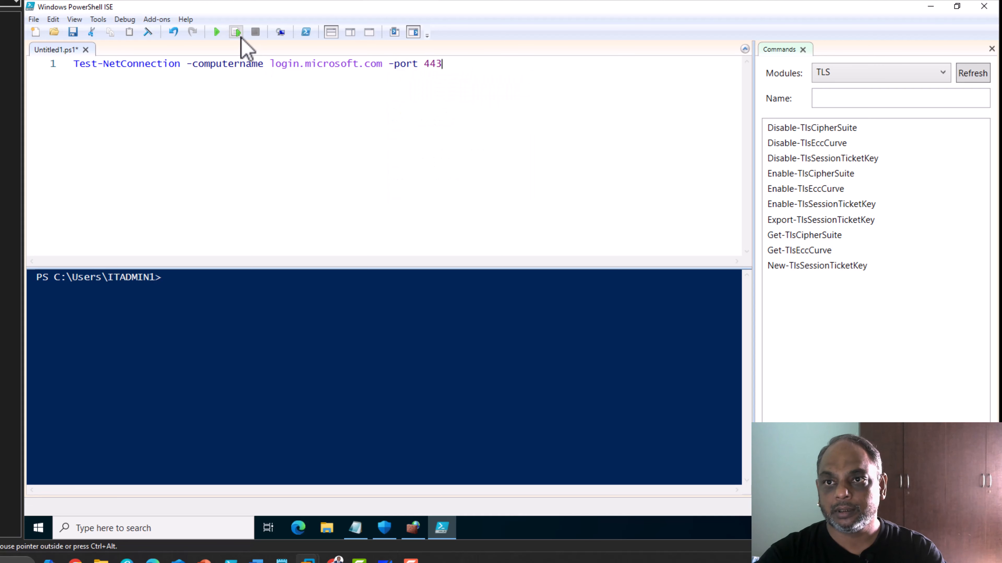
pyautogui.click(237, 34)
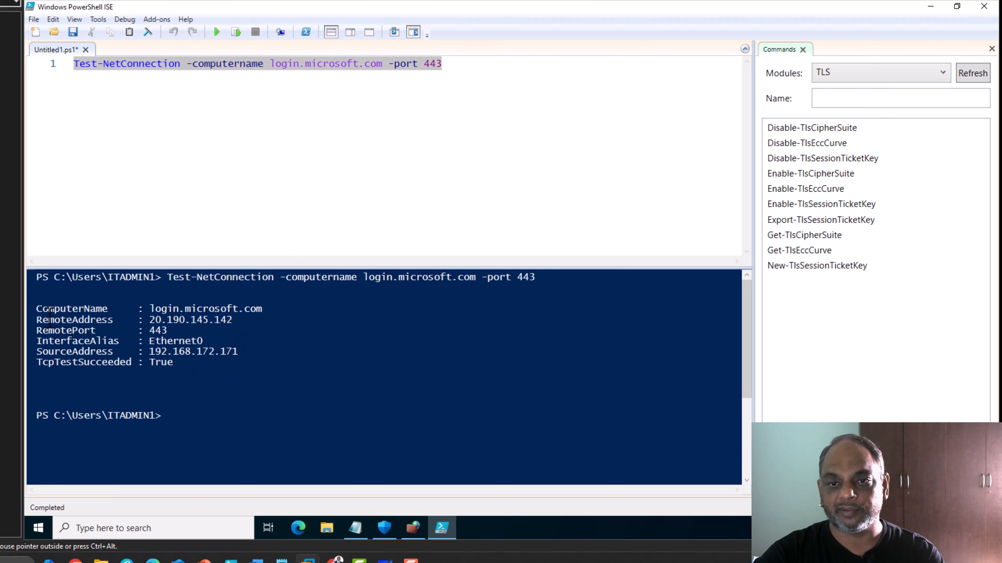
# Select the test output, then append '- Outlboound - Open' to Notepad's 443 line.
pyautogui.moveTo(37, 308); pyautogui.dragTo(259, 365)
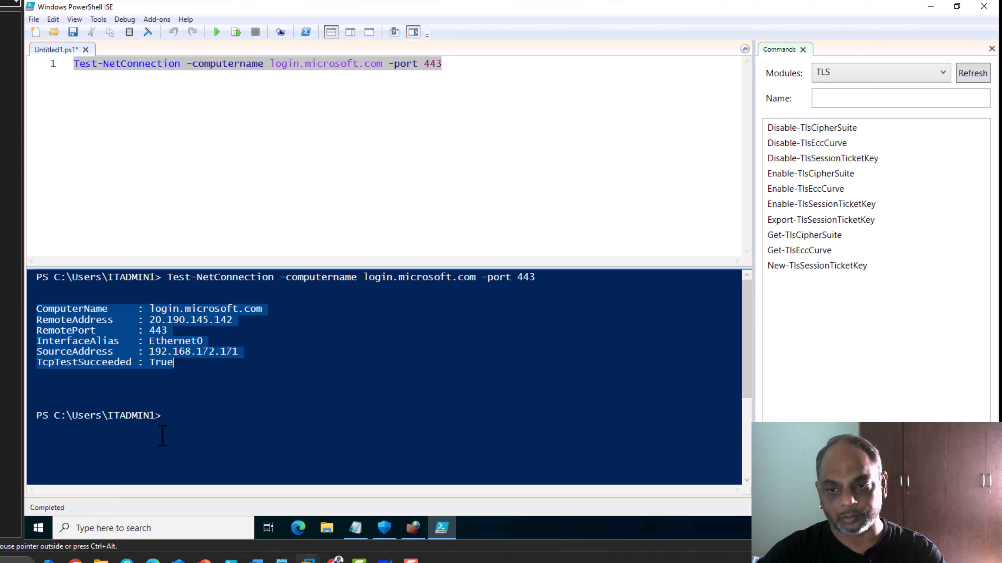
pyautogui.click(355, 528)
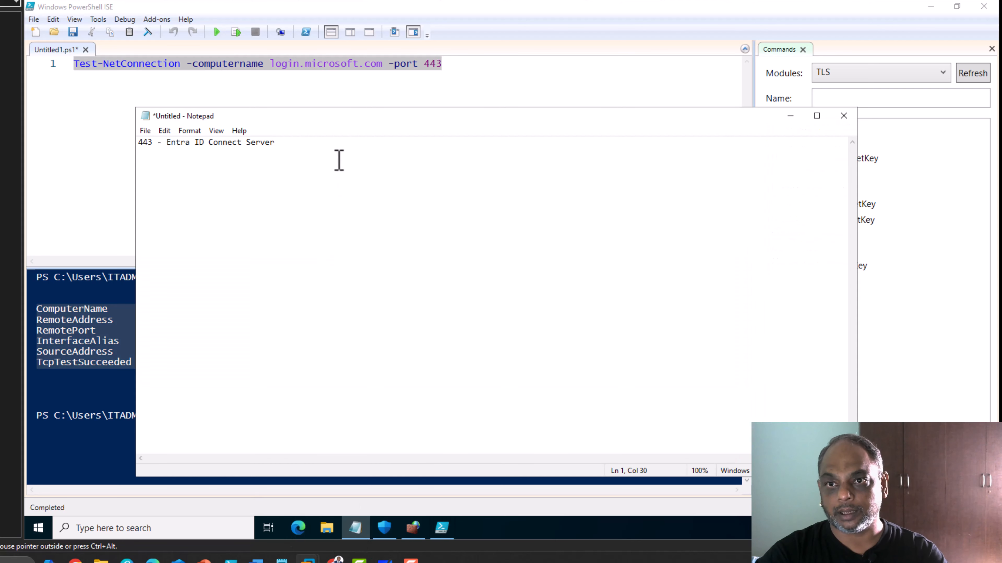
pyautogui.write('- O')
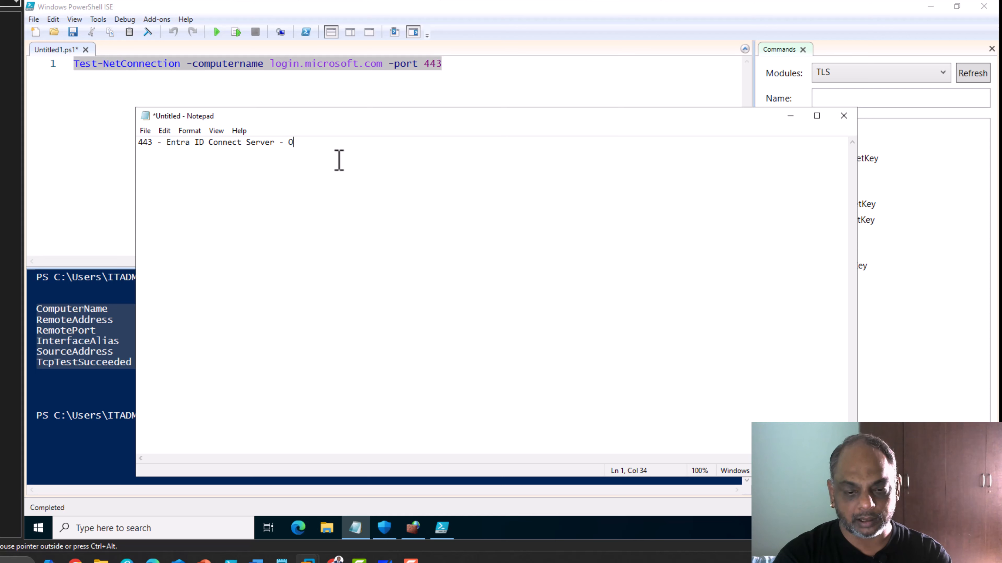
pyautogui.write('utl')
pyautogui.write('boound')
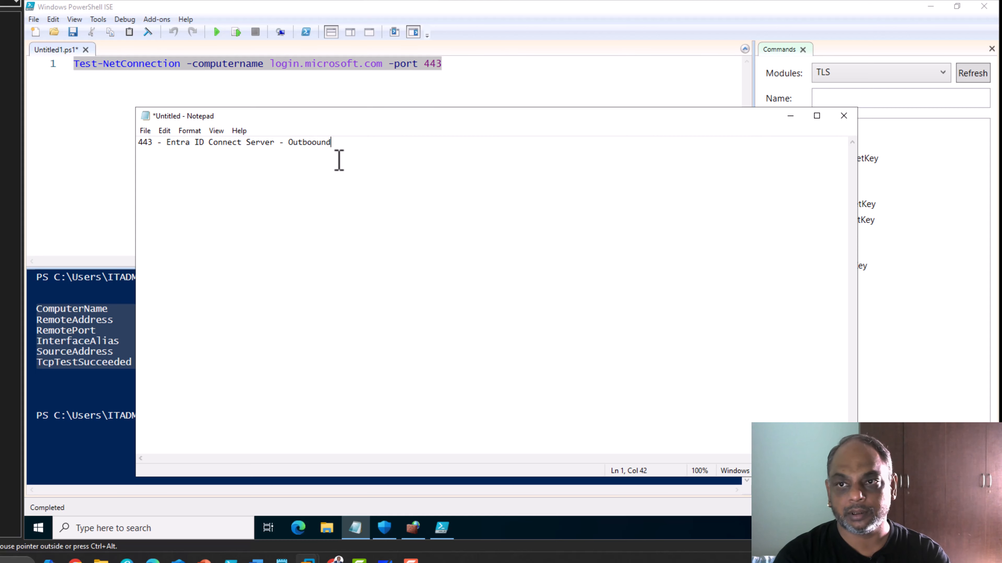
pyautogui.write(' - Open')
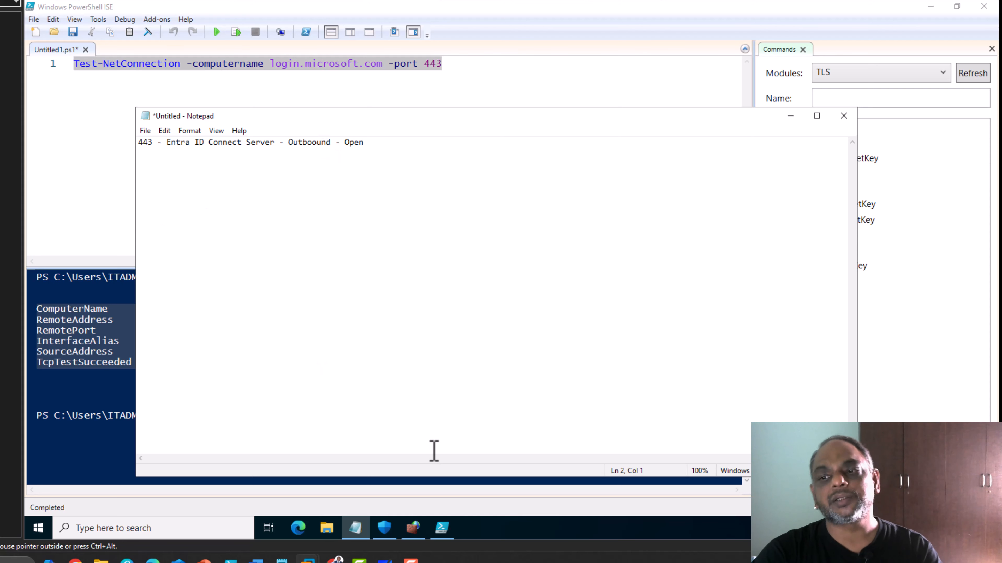
# Bring the firewall console forward and start a single New Outbound Rule wizard.
pyautogui.moveTo(417, 539)
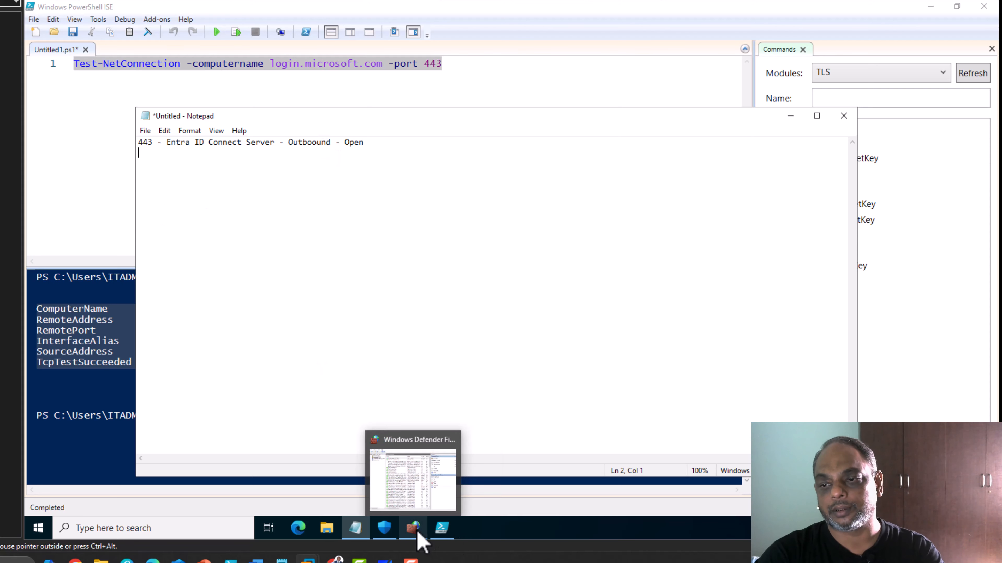
pyautogui.click(410, 491)
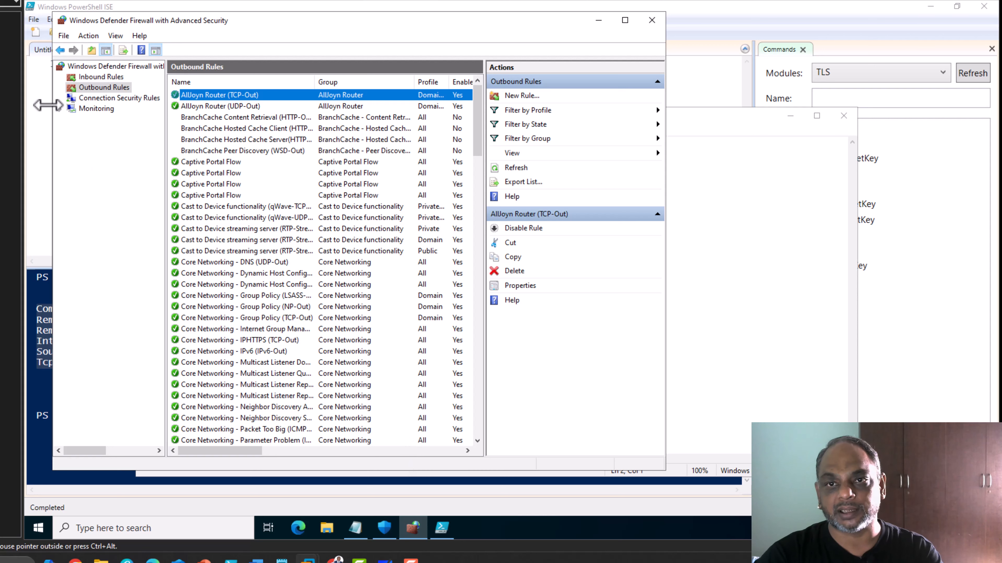
pyautogui.click(109, 86)
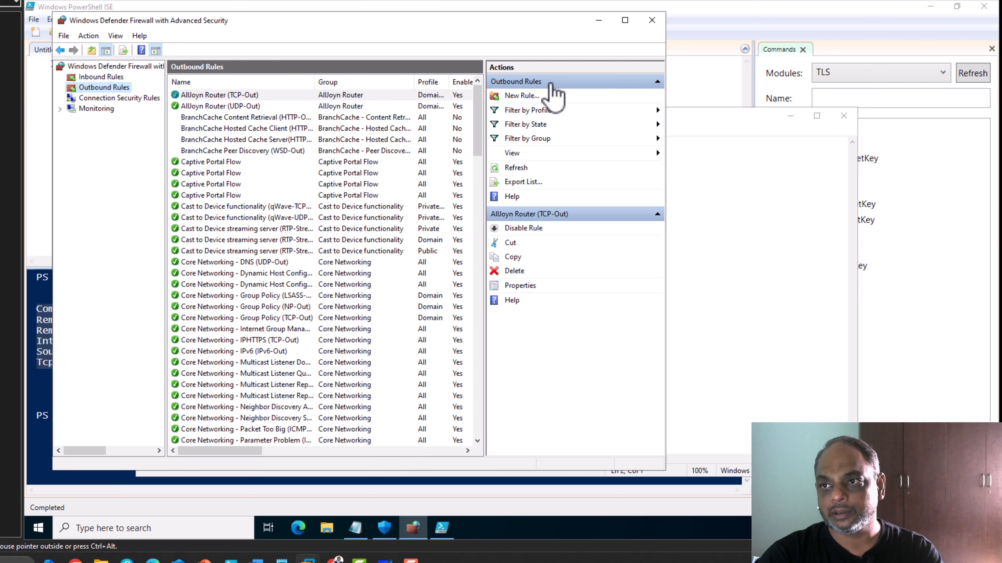
pyautogui.click(541, 96)
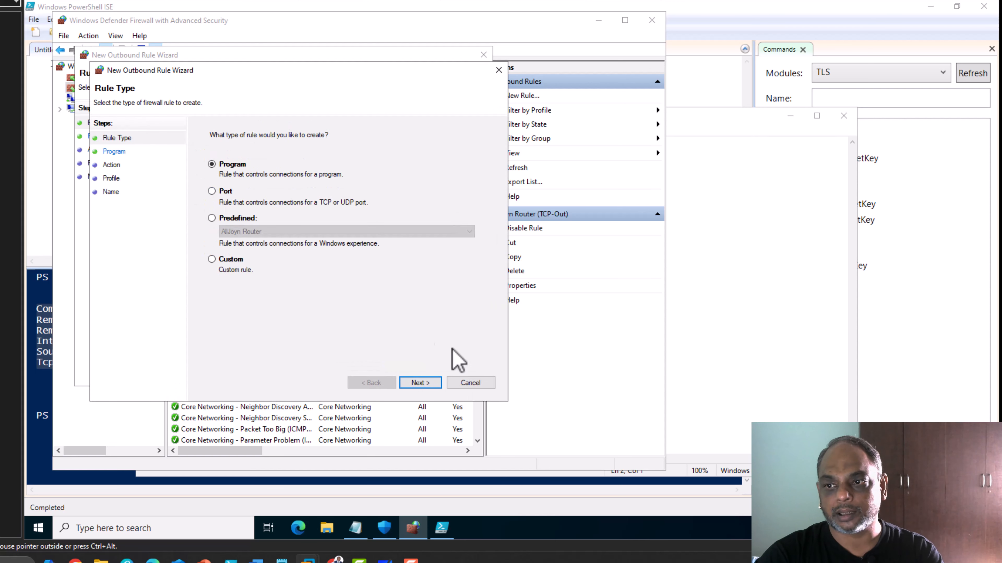
pyautogui.click(477, 384)
# Configure a port rule blocking TCP remote port 443 on all profiles, named 'block port 443'.
pyautogui.click(197, 176)
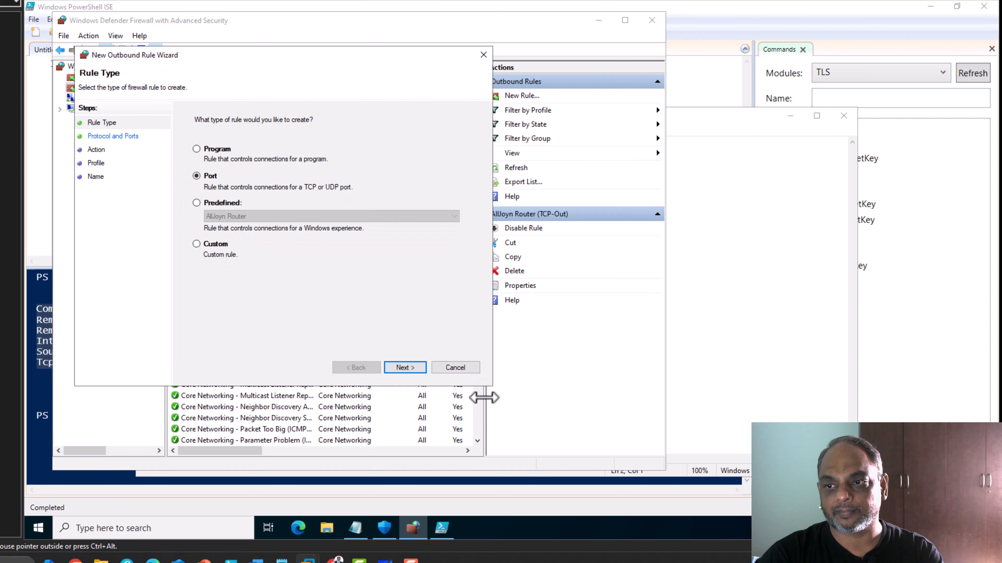
pyautogui.click(404, 368)
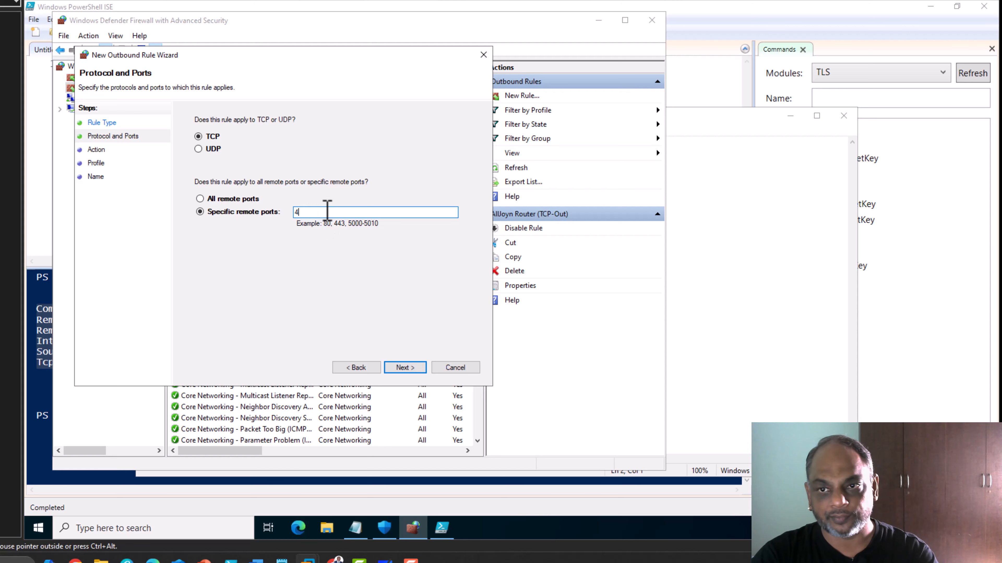
pyautogui.click(412, 370)
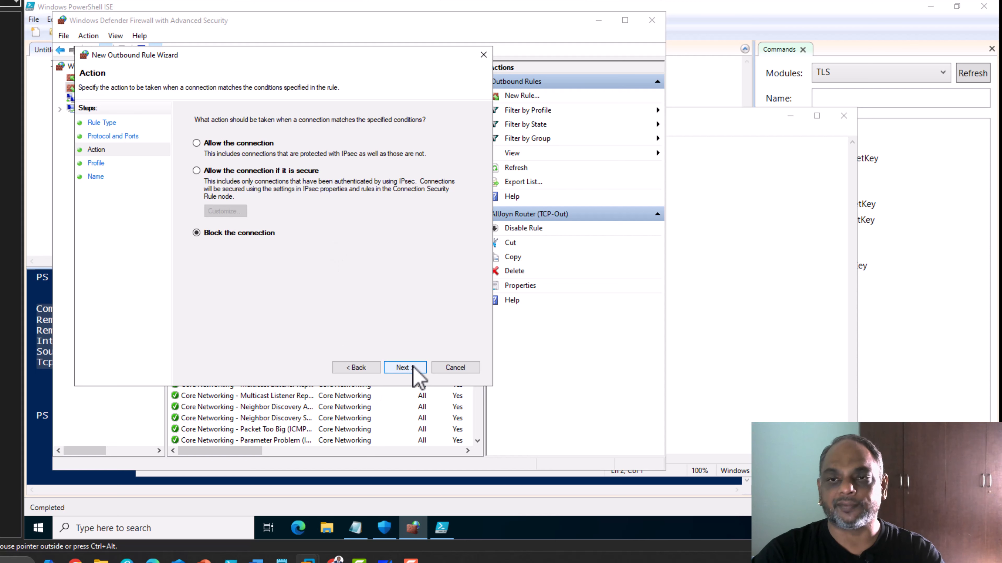
pyautogui.click(413, 368)
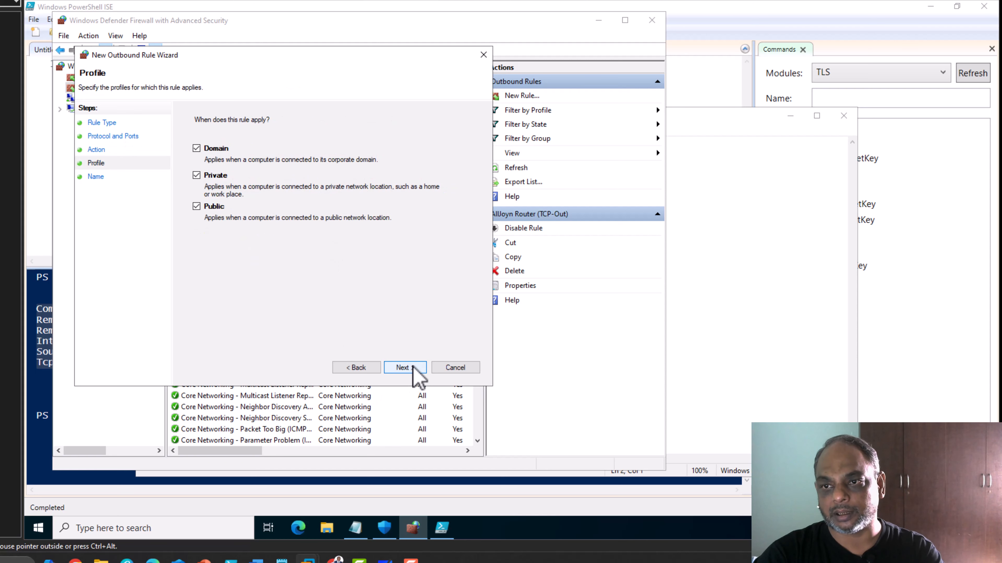
pyautogui.click(413, 367)
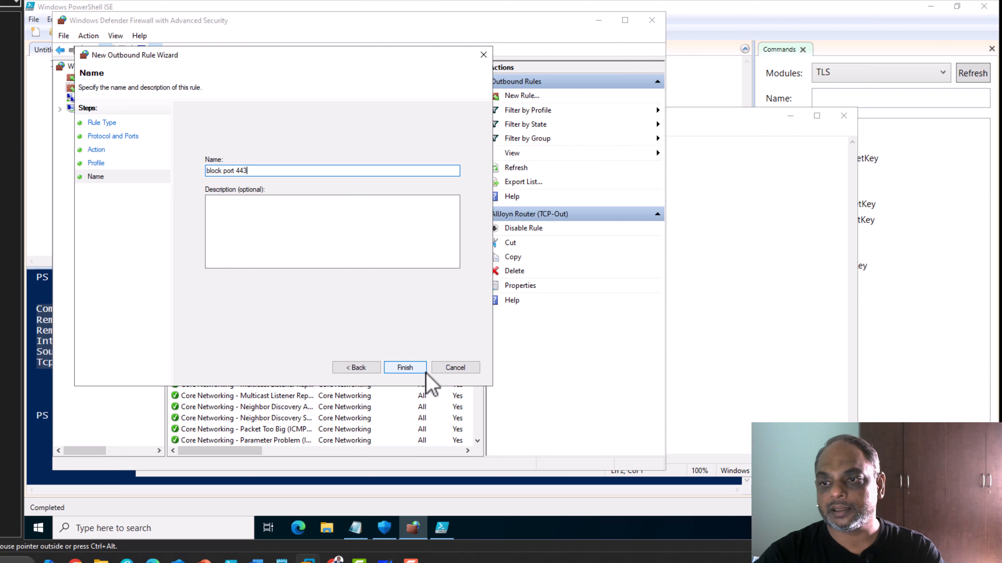
pyautogui.click(414, 368)
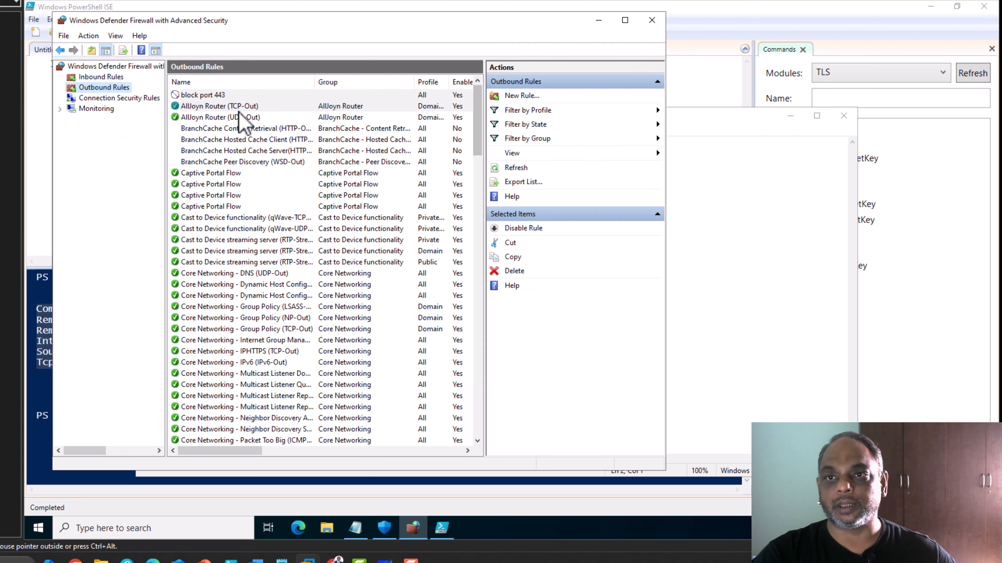
# Rerun the port 443 Test-NetConnection in PowerShell ISE, which now returns TcpTestSucceeded False.
pyautogui.click(441, 528)
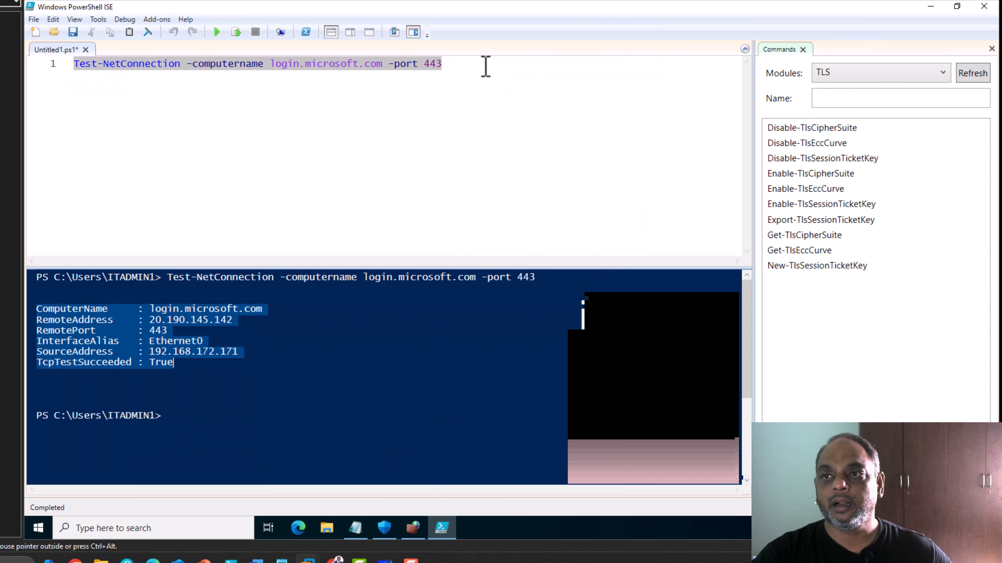
pyautogui.click(235, 32)
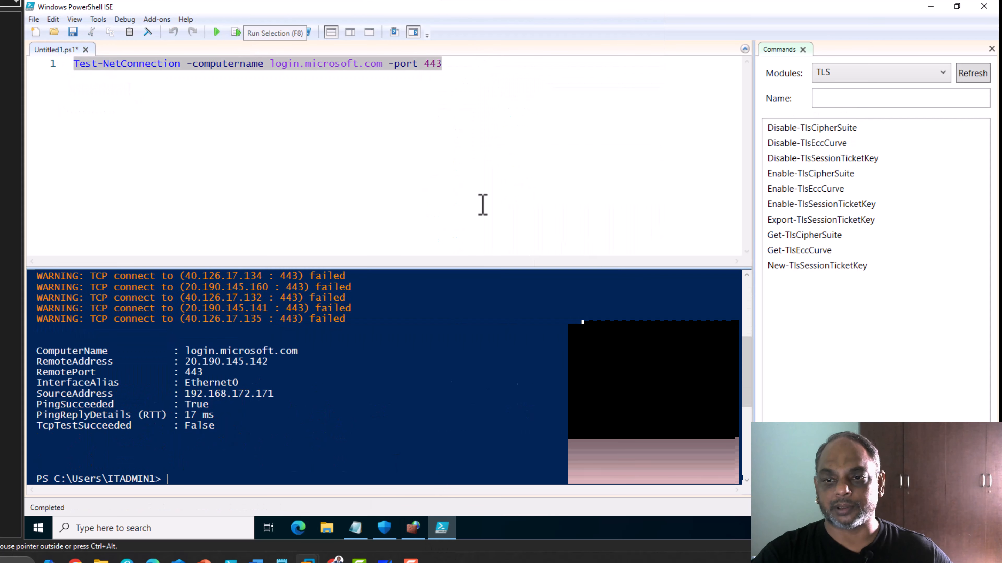
pyautogui.scroll(6, 331, 321)
pyautogui.scroll(-6, 277, 337)
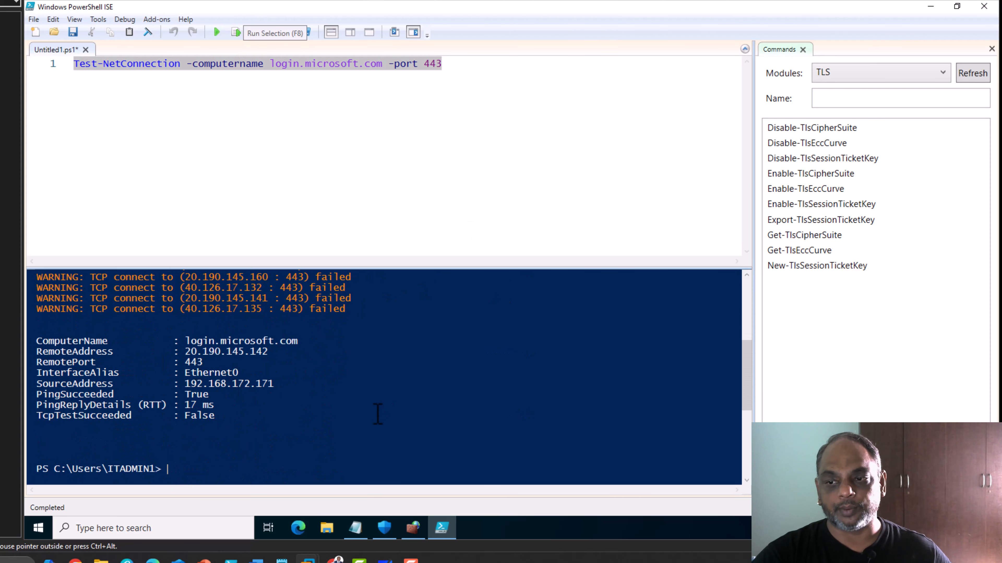
pyautogui.click(412, 527)
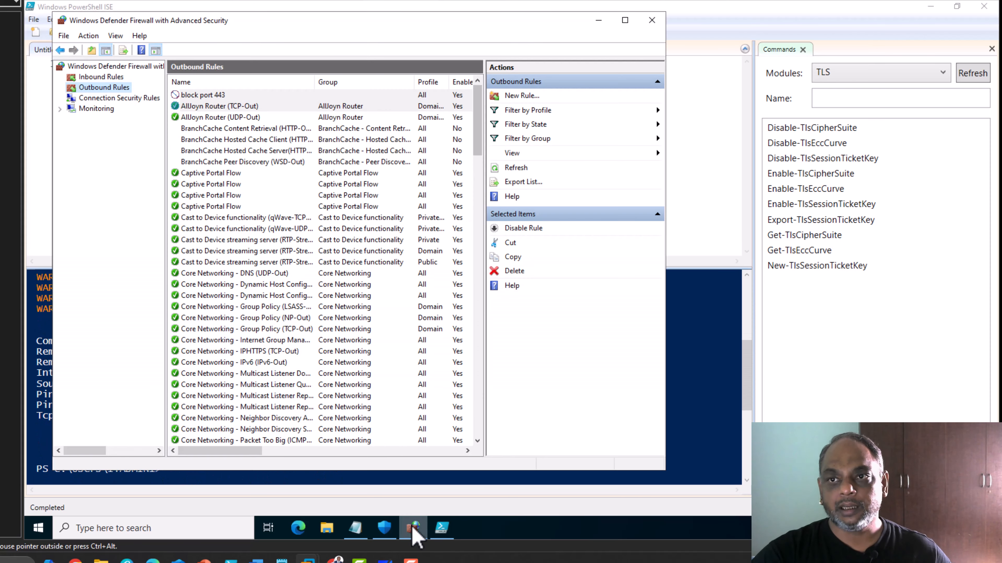
# Delete the 'block port 443' rule from Outbound Rules.
pyautogui.rightClick(201, 96)
pyautogui.click(198, 97)
pyautogui.rightClick(198, 97)
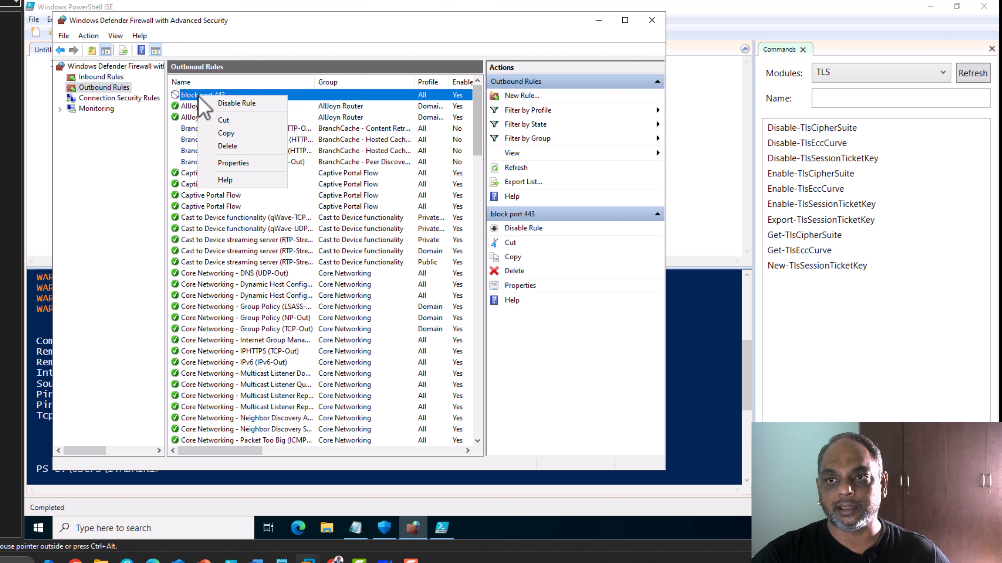
pyautogui.click(259, 152)
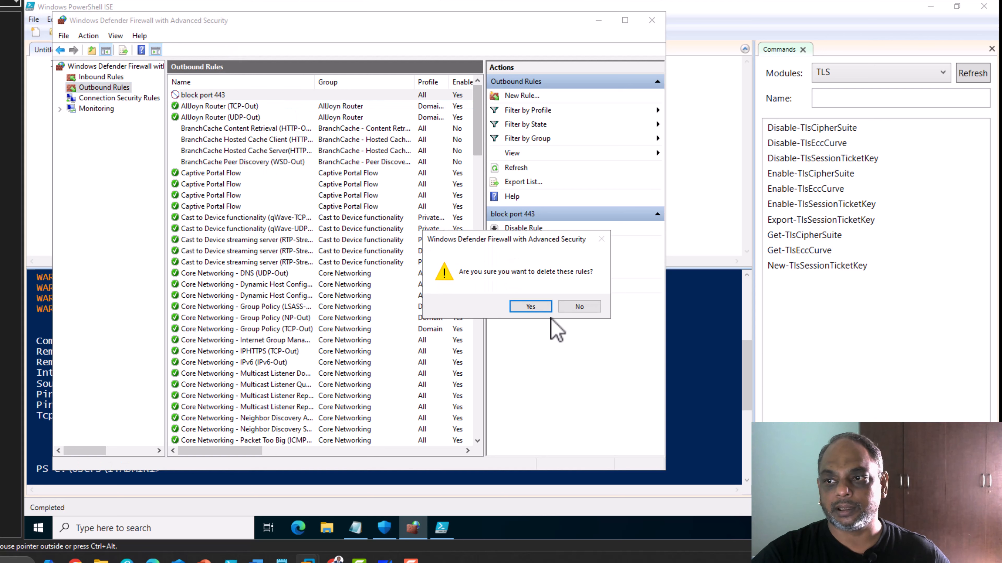
pyautogui.click(543, 307)
# Rerun the port 443 test in PowerShell ISE, confirming TcpTestSucceeded True again.
pyautogui.hotkey('alt', 'Tab')
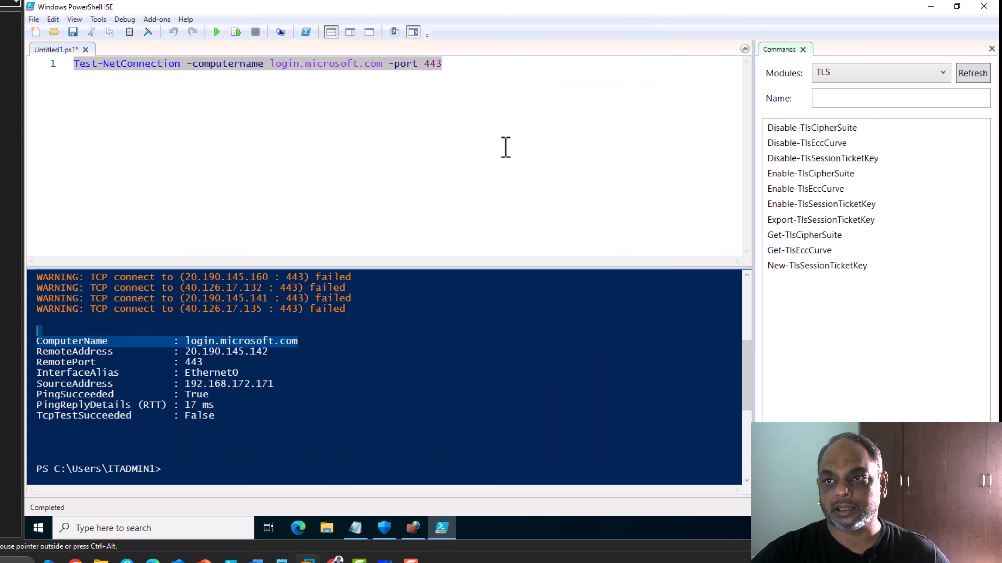
pyautogui.click(507, 59)
pyautogui.click(236, 32)
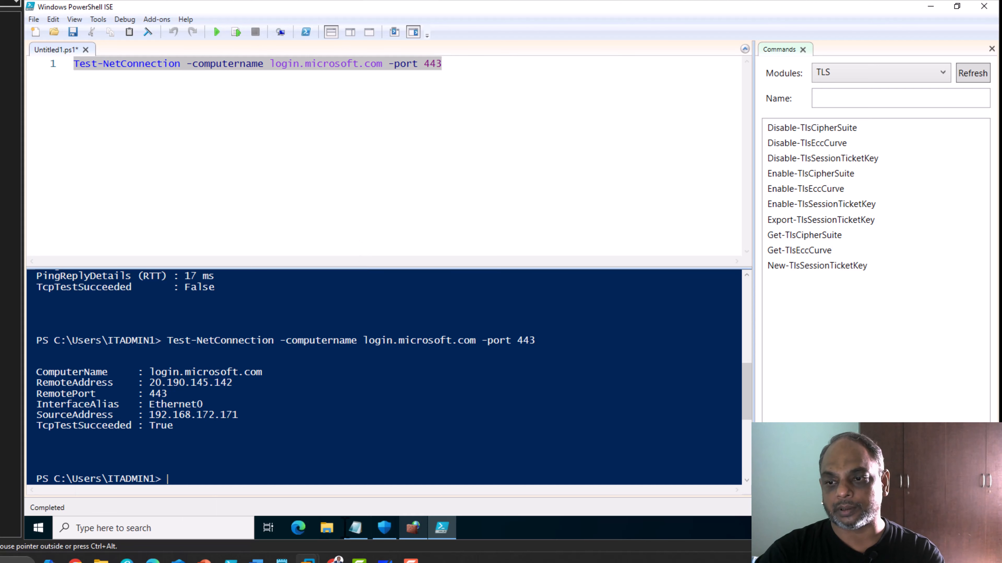
pyautogui.click(356, 528)
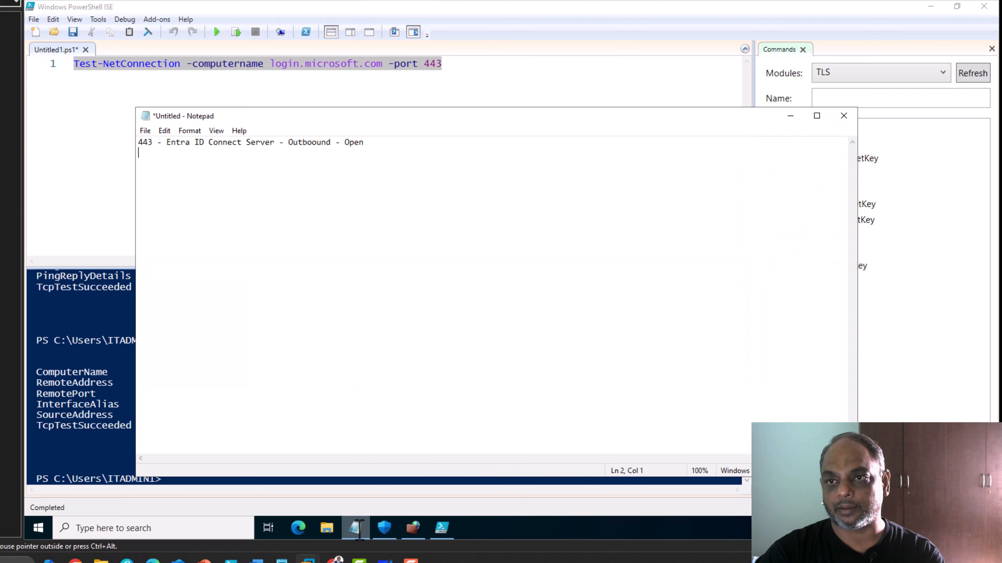
# Append '-- DONE' to the 443 line and paste a new line listing ports 389 / 636 / 88 / 445 / 53.
pyautogui.click(395, 144)
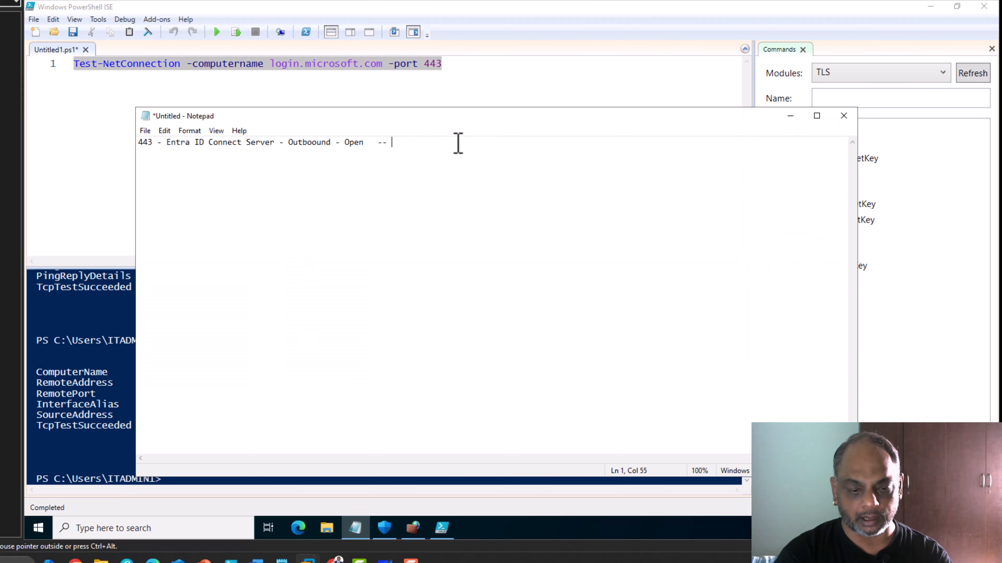
pyautogui.write('-- DONE')
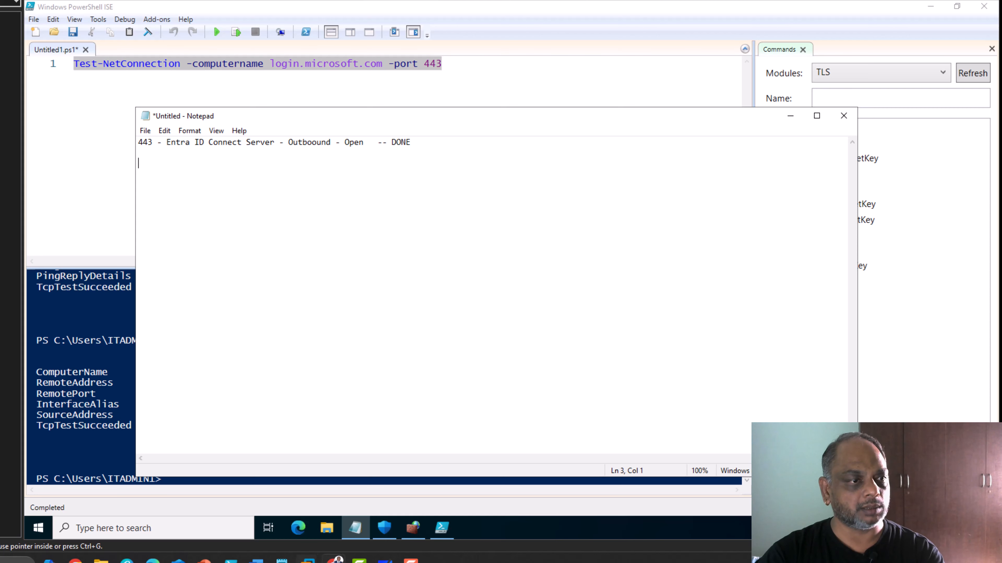
pyautogui.click(173, 170)
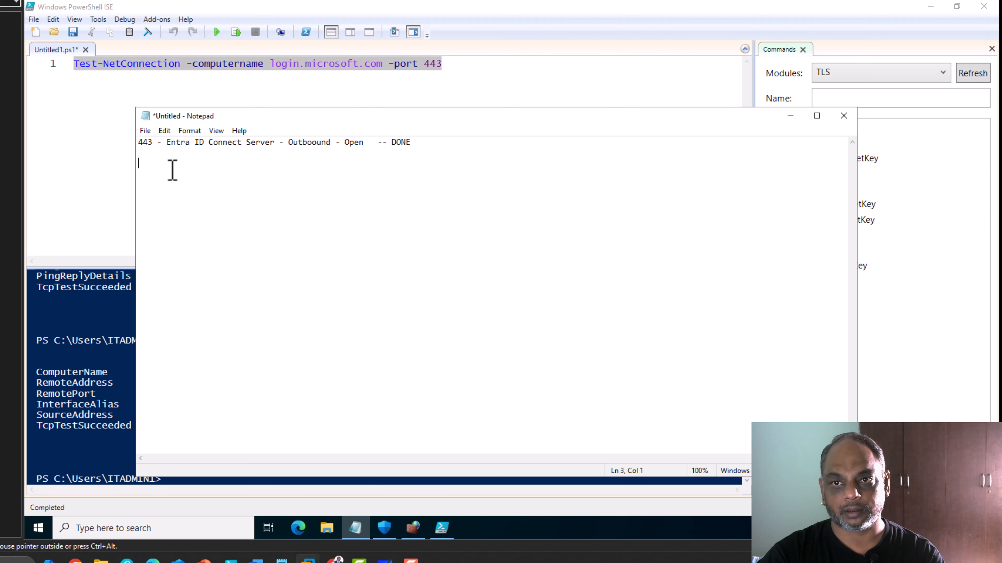
pyautogui.write('389 / 636 / 88 / 445 / 53')
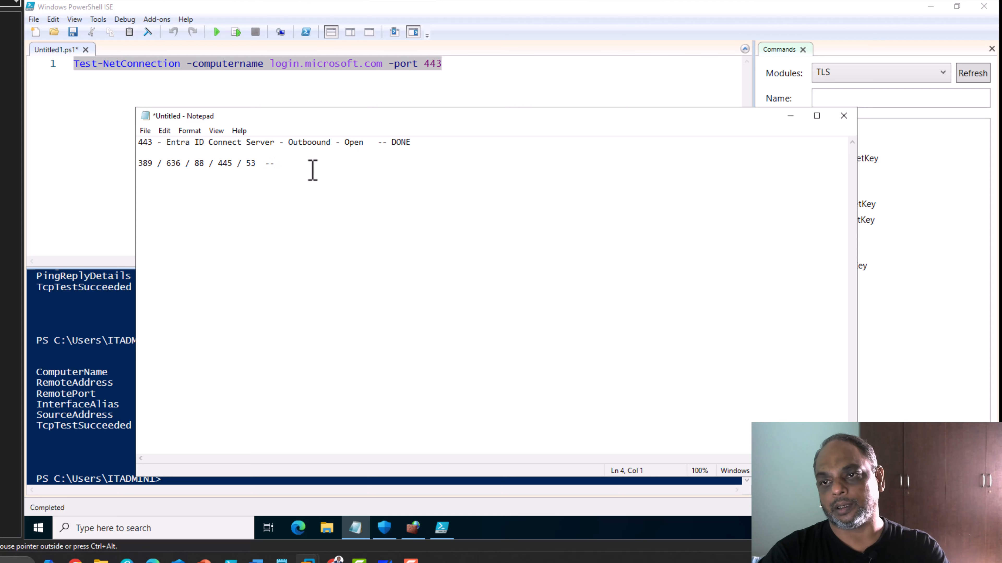
# Run Test-NetConnection -ComputerName root-dc01.root.local -port 389 and confirm TcpTestSucceeded is True.
pyautogui.click(478, 69)
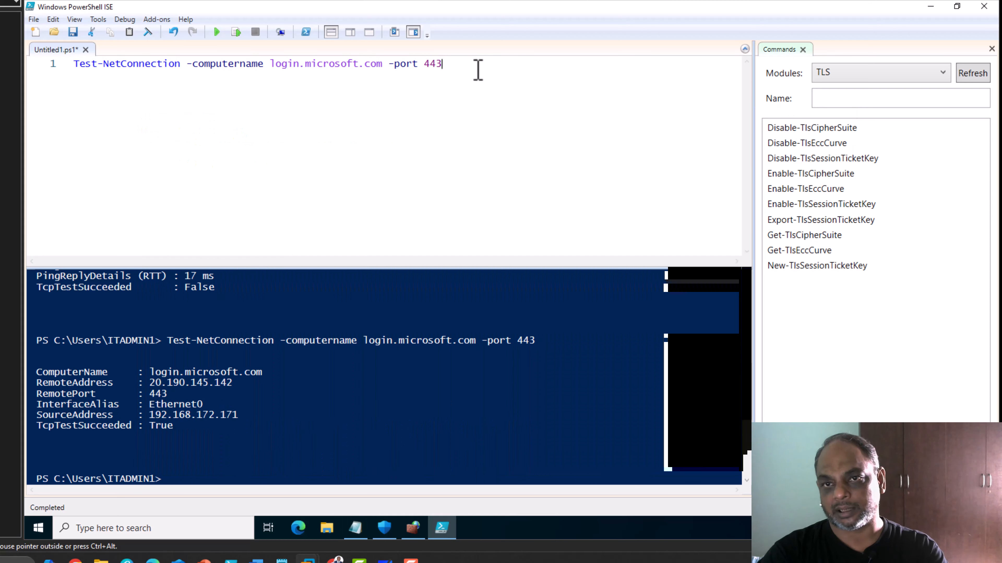
pyautogui.press('Return')
pyautogui.press('Return')
pyautogui.write('test-')
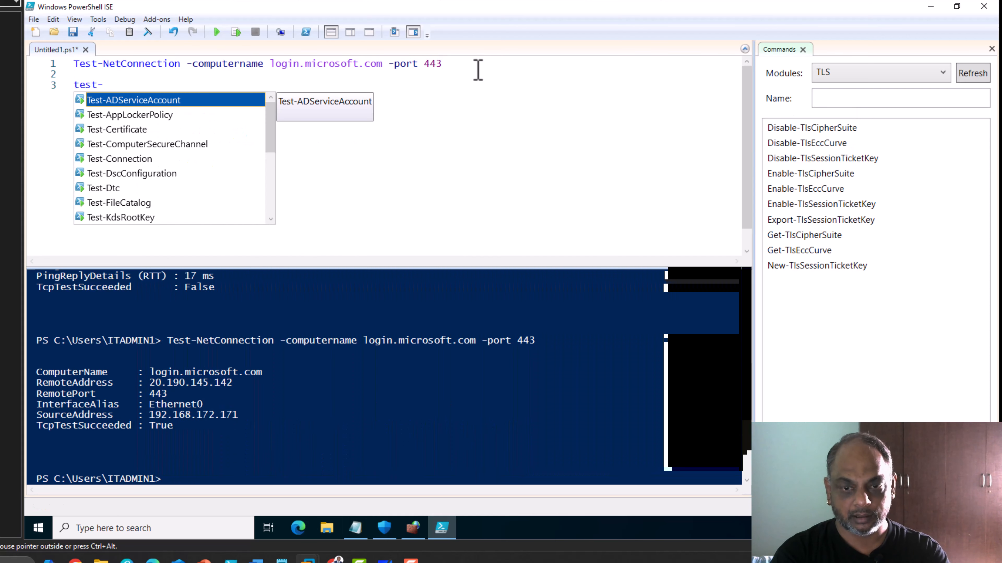
pyautogui.write('net')
pyautogui.press('Tab')
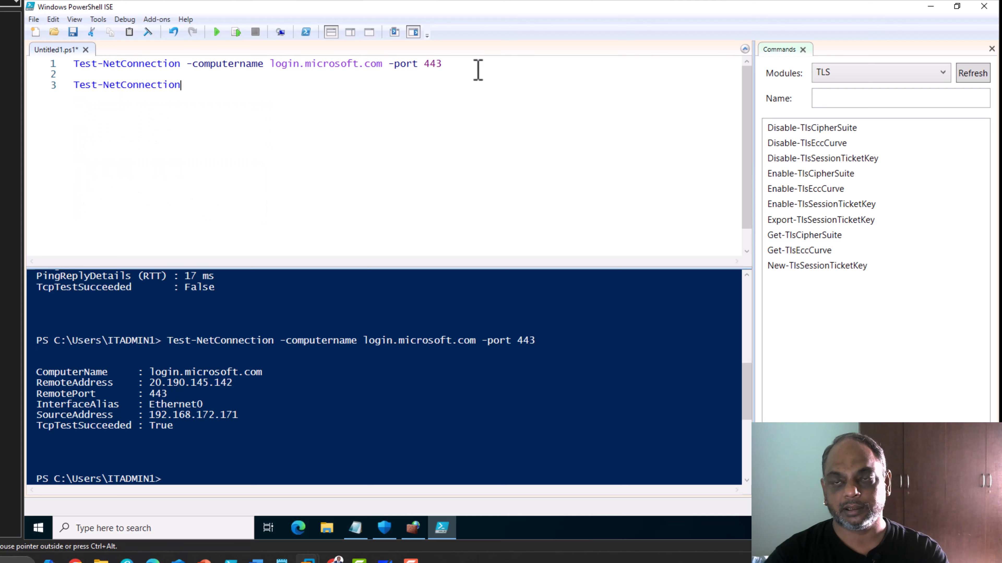
pyautogui.write('-')
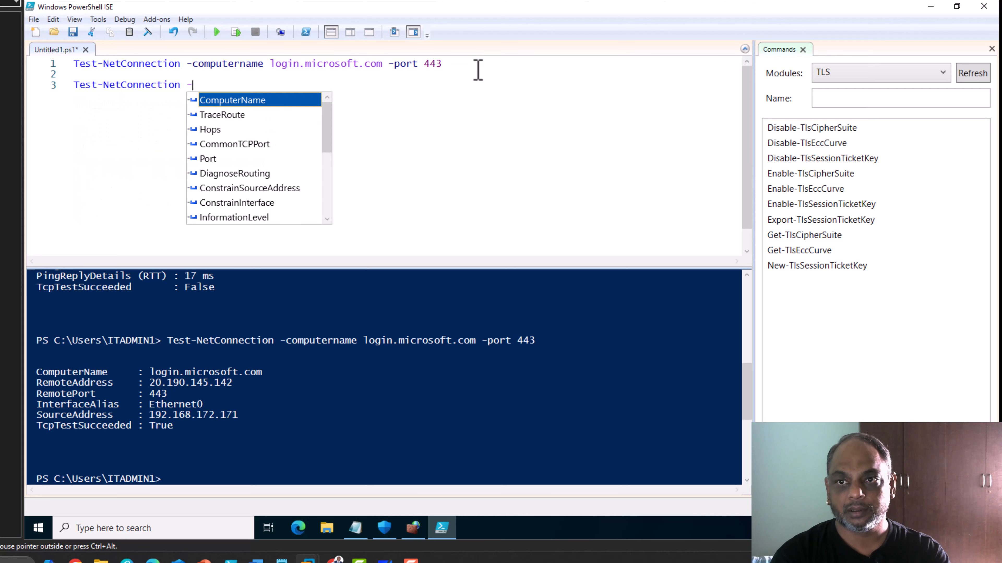
pyautogui.press('Tab')
pyautogui.write('r')
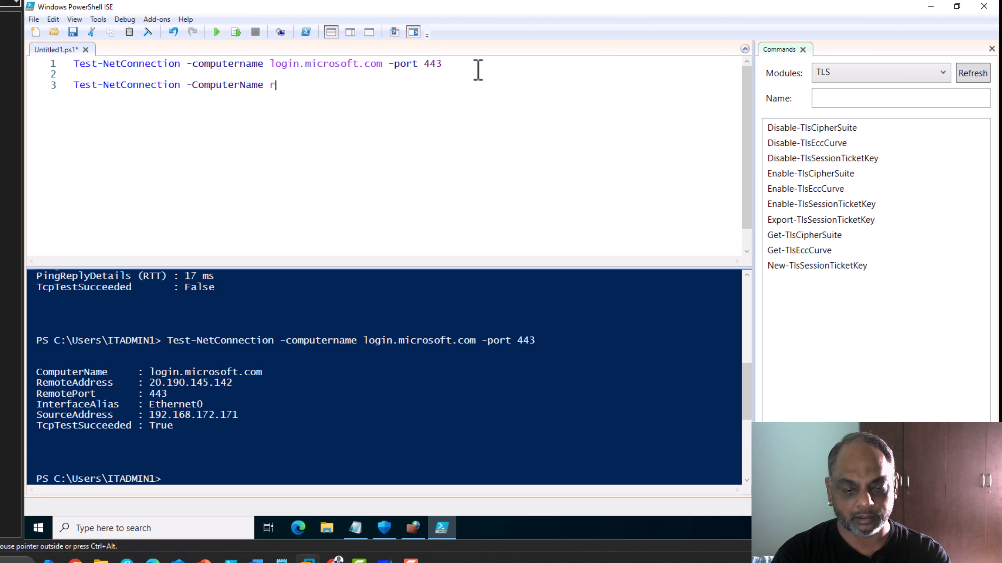
pyautogui.write('oot-dc01')
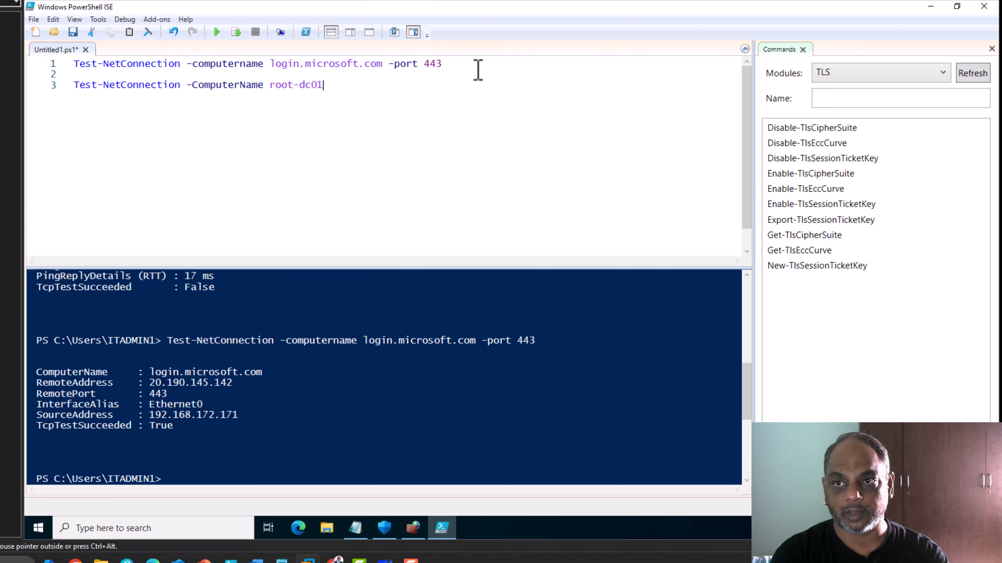
pyautogui.write('.root.')
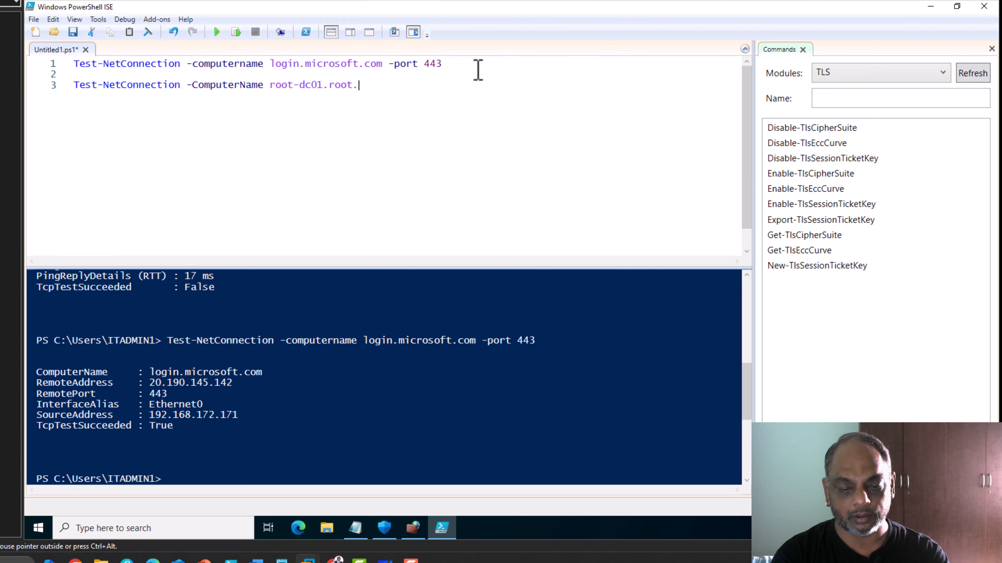
pyautogui.write('loca')
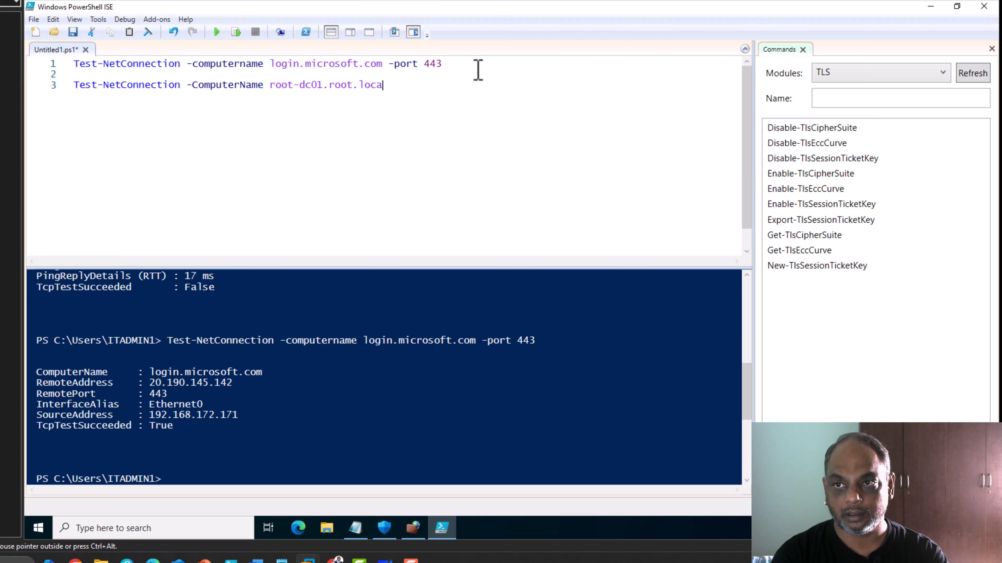
pyautogui.write('l -ort')
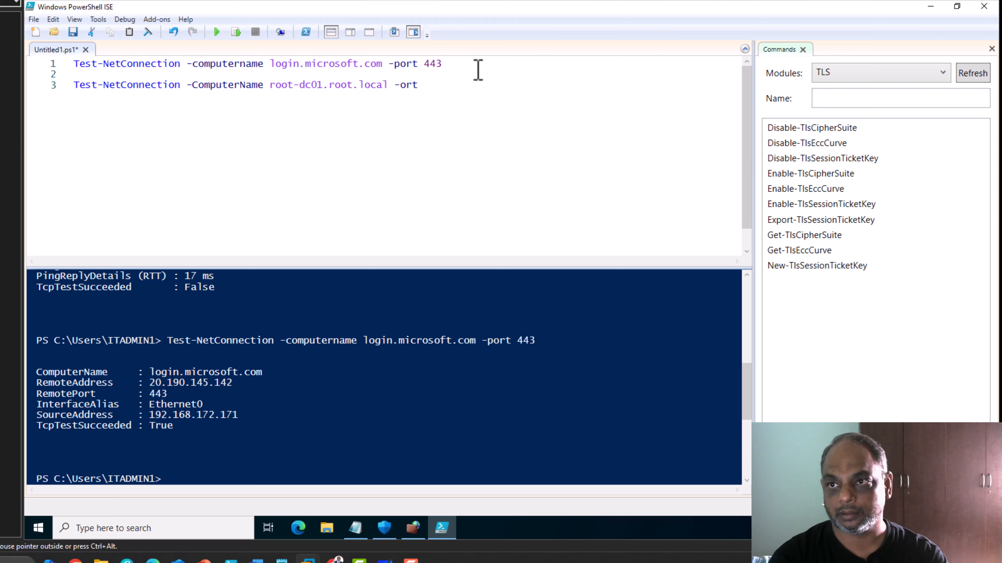
pyautogui.press('BackSpace')
pyautogui.press('BackSpace')
pyautogui.press('BackSpace')
pyautogui.press('BackSpace')
pyautogui.press('BackSpace')
pyautogui.write('-port')
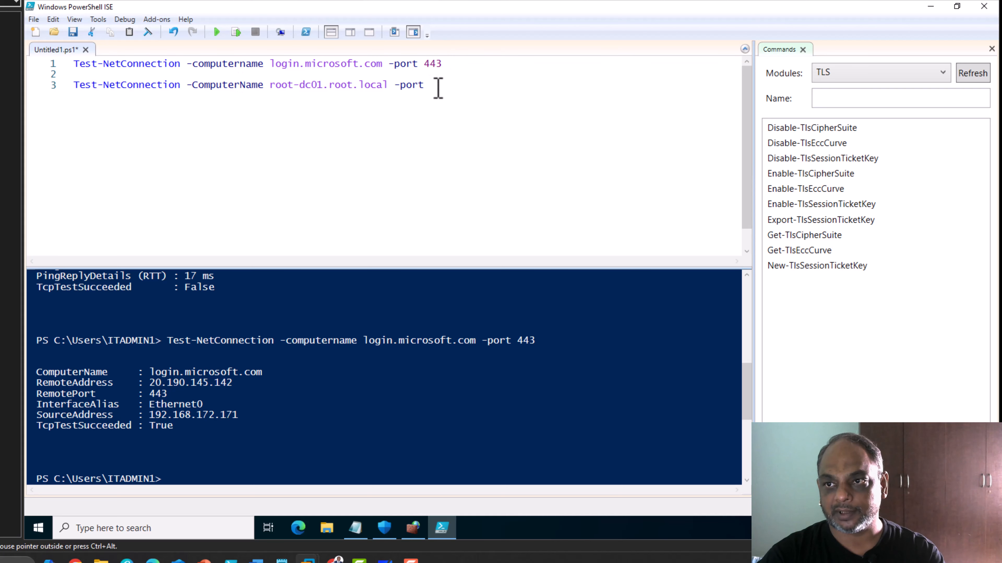
pyautogui.write(' 389')
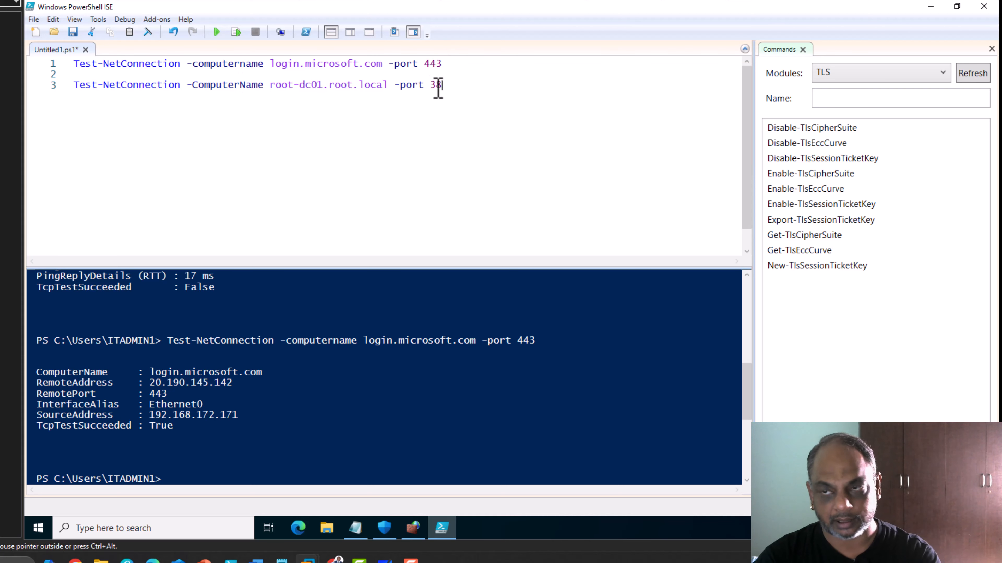
pyautogui.click(241, 35)
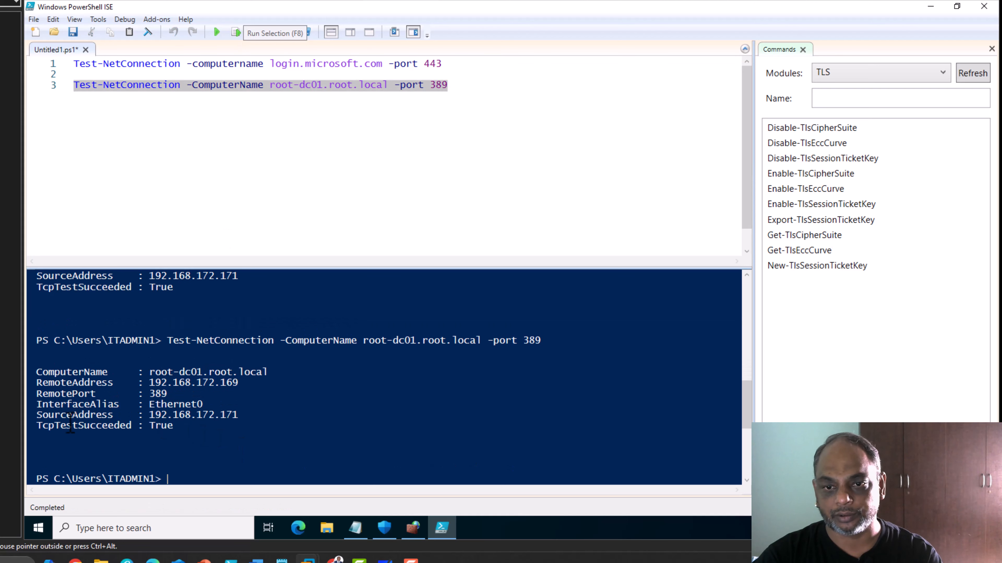
# Change the test port from 389 to 636 and rerun the connection test.
pyautogui.moveTo(44, 427); pyautogui.dragTo(192, 427)
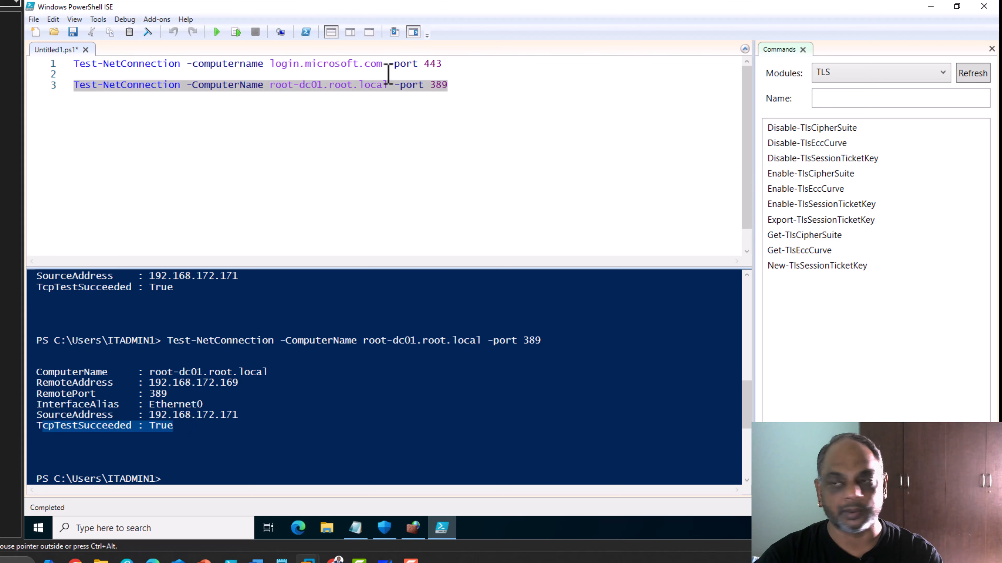
pyautogui.click(464, 91)
pyautogui.press('BackSpace')
pyautogui.press('BackSpace')
pyautogui.press('BackSpace')
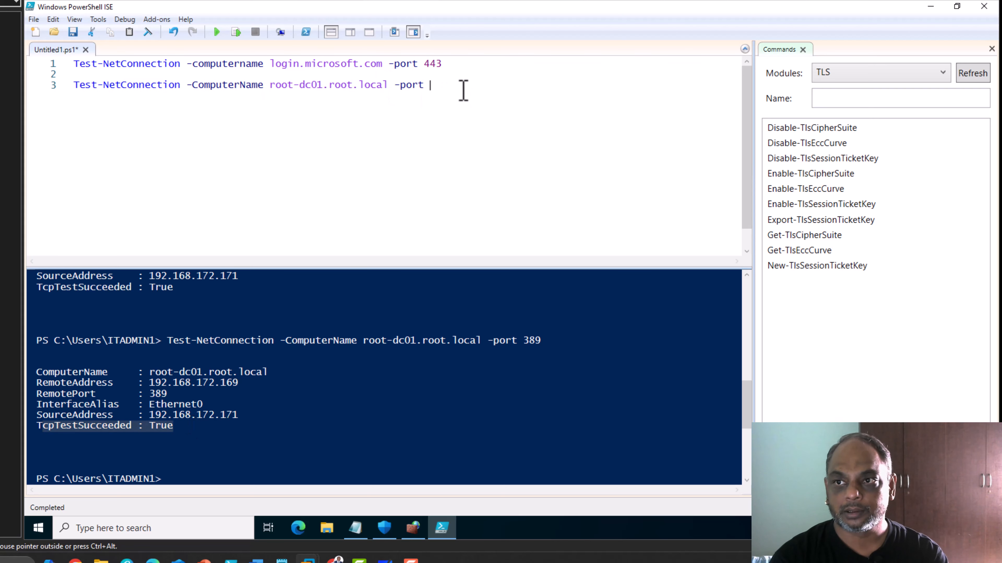
pyautogui.write('636')
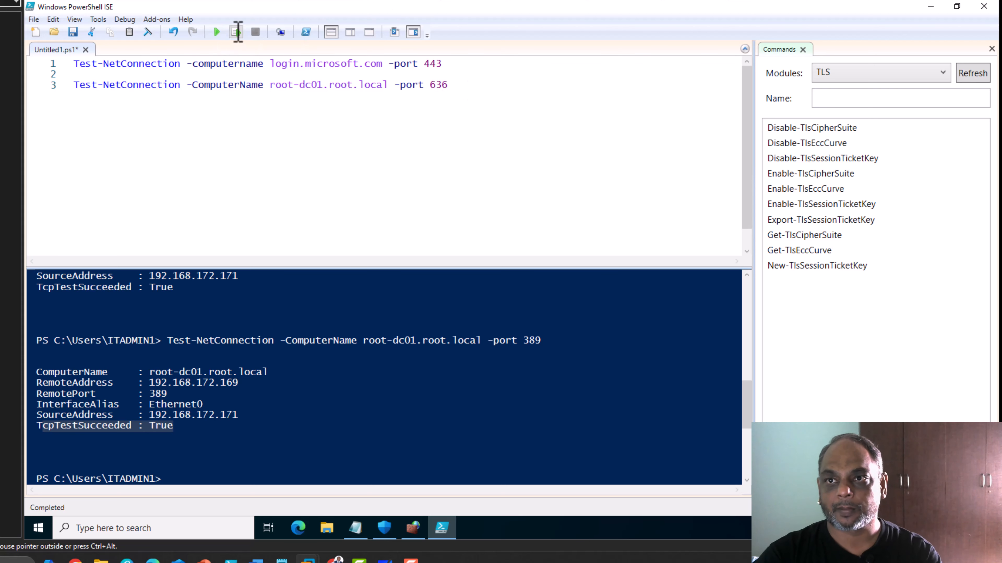
pyautogui.click(236, 32)
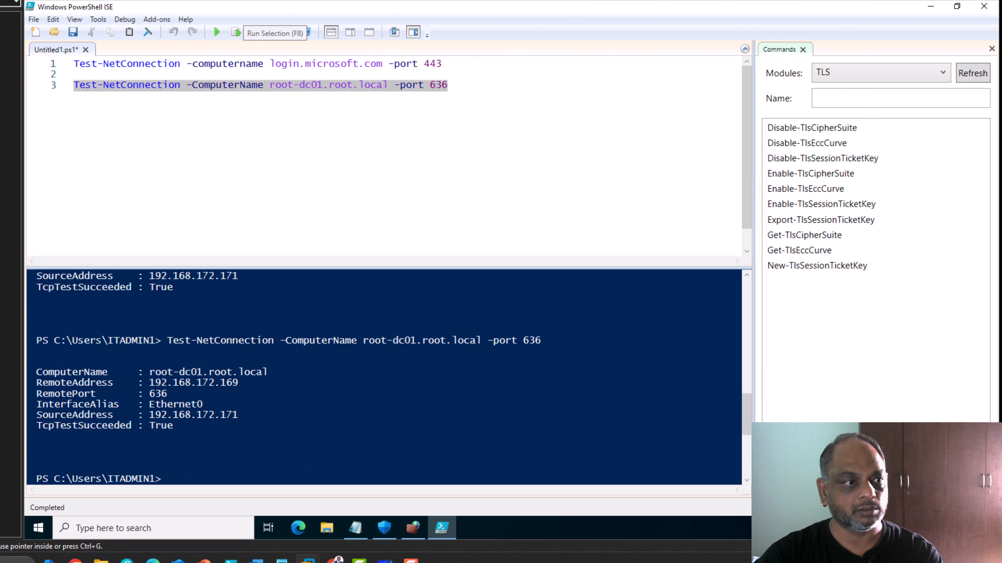
# Change the test port to 88 and rerun the connection test.
pyautogui.click(466, 88)
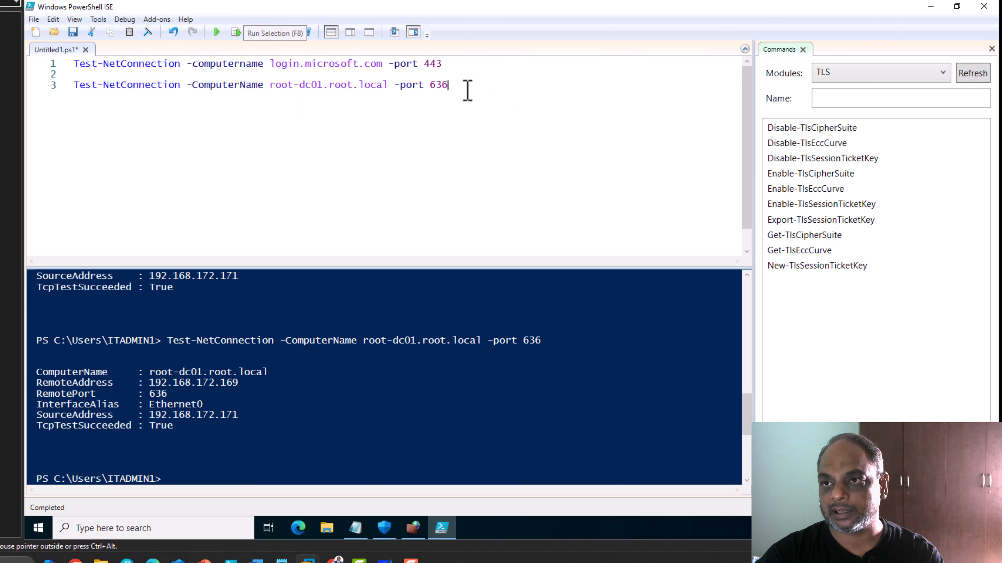
pyautogui.press('BackSpace')
pyautogui.press('BackSpace')
pyautogui.press('BackSpace')
pyautogui.write('88')
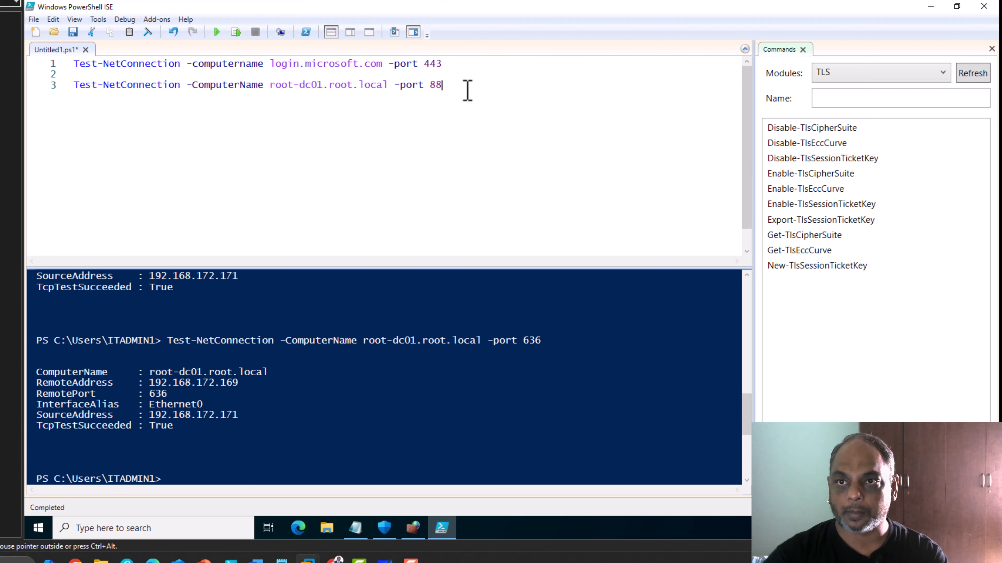
pyautogui.click(236, 33)
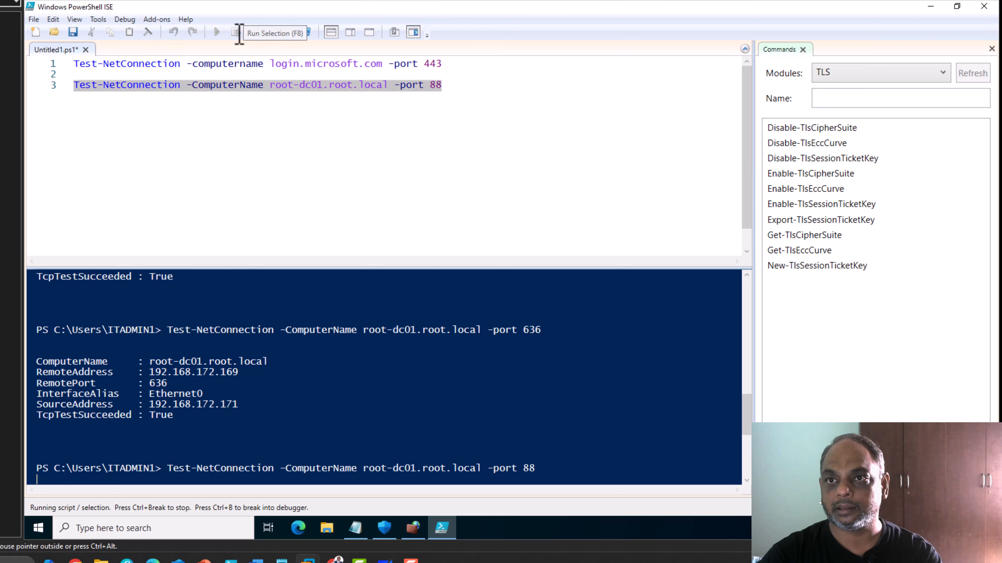
# Test port 53 on root-dc01.root.local, then bring the Notepad checklist back to the front.
pyautogui.click(592, 91)
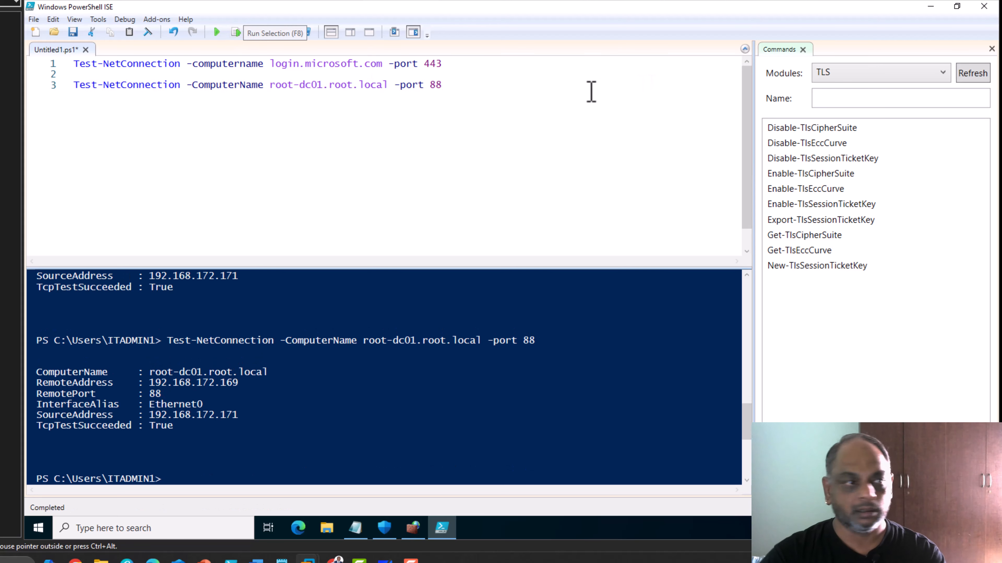
pyautogui.press('BackSpace')
pyautogui.press('BackSpace')
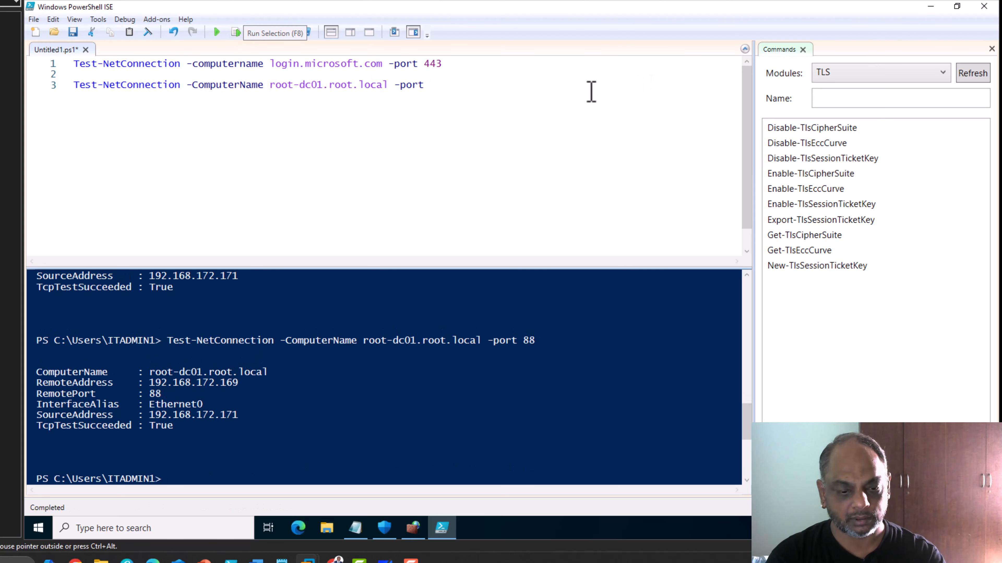
pyautogui.write('53')
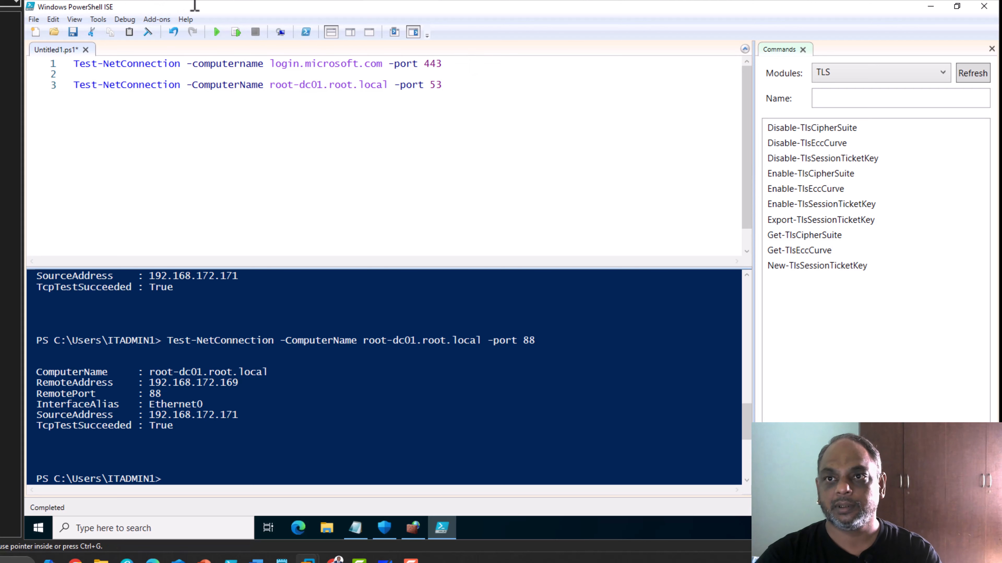
pyautogui.click(238, 34)
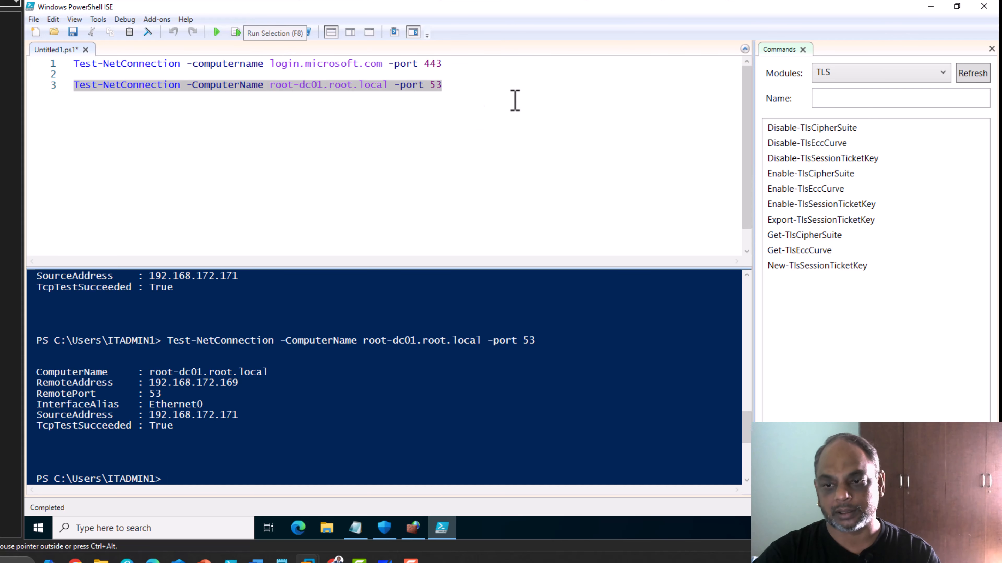
pyautogui.click(356, 528)
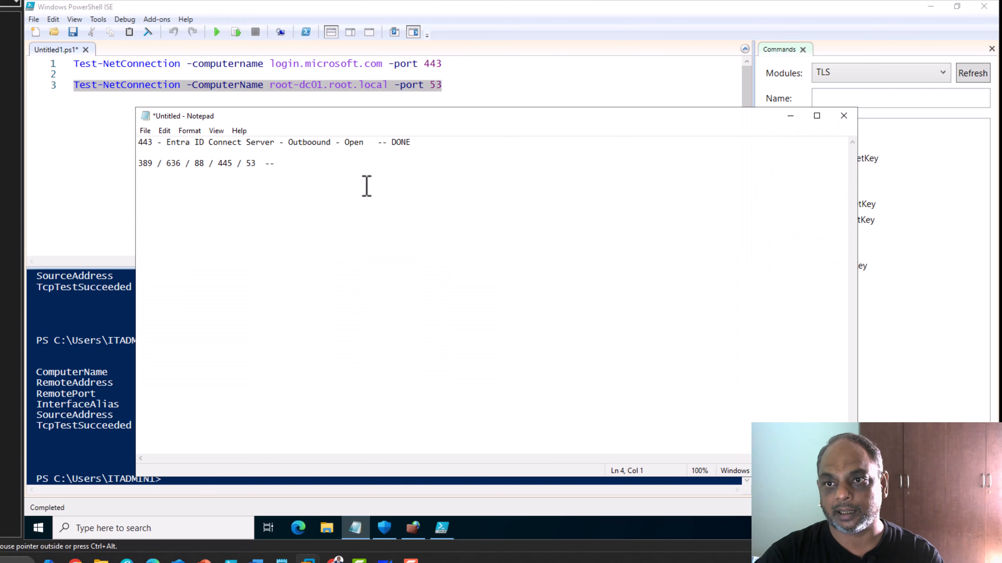
# Append 'Domain Controller - DONE' to the ports line and paste an Entra ID Connect Server outbound line ending '- DONE'.
pyautogui.click(361, 166)
pyautogui.write('D')
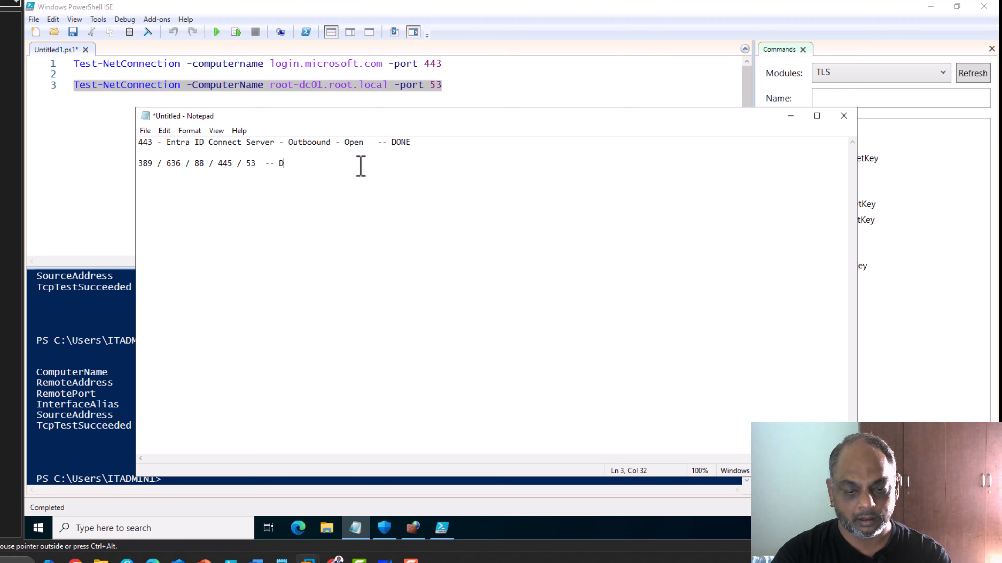
pyautogui.write('omain Contro')
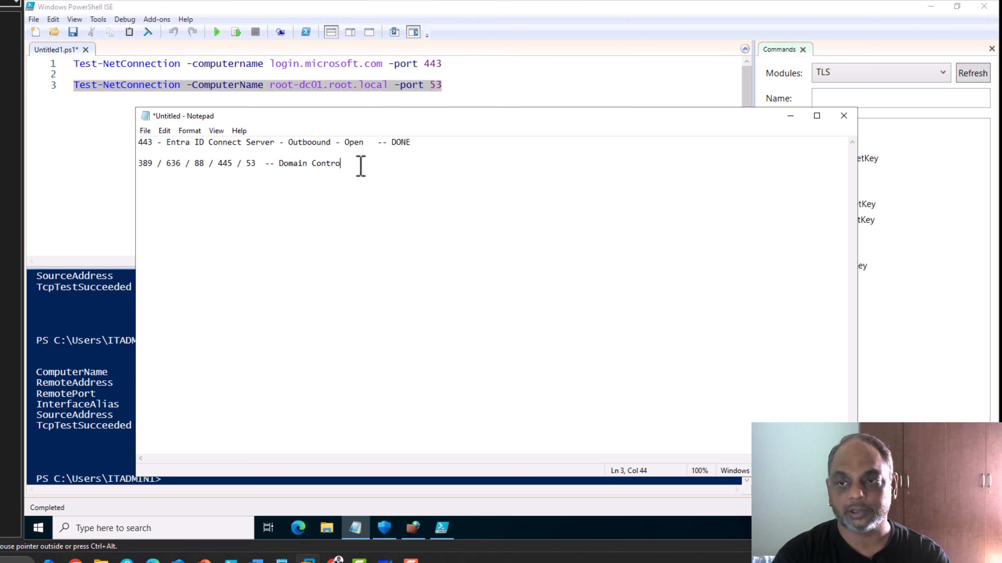
pyautogui.write('ller - ')
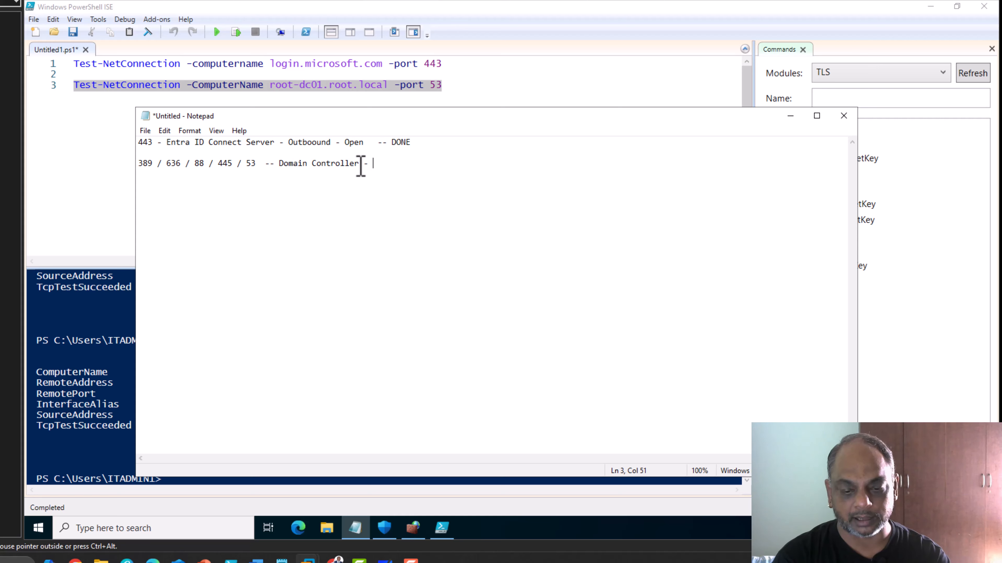
pyautogui.write('DONE')
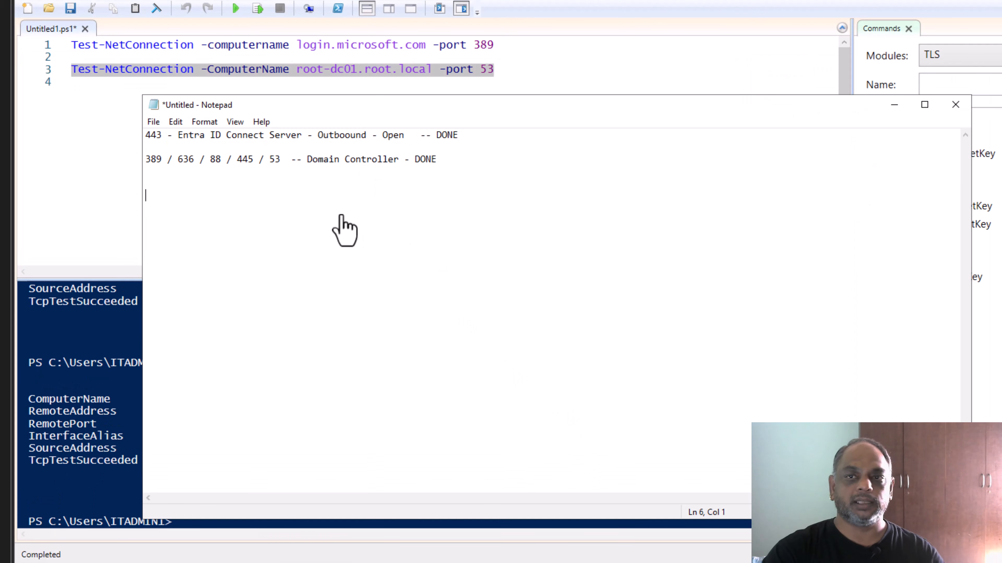
pyautogui.write('389 / 636 / 88 / 445 / 53 - Entra ID Connect Server  - Outboound')
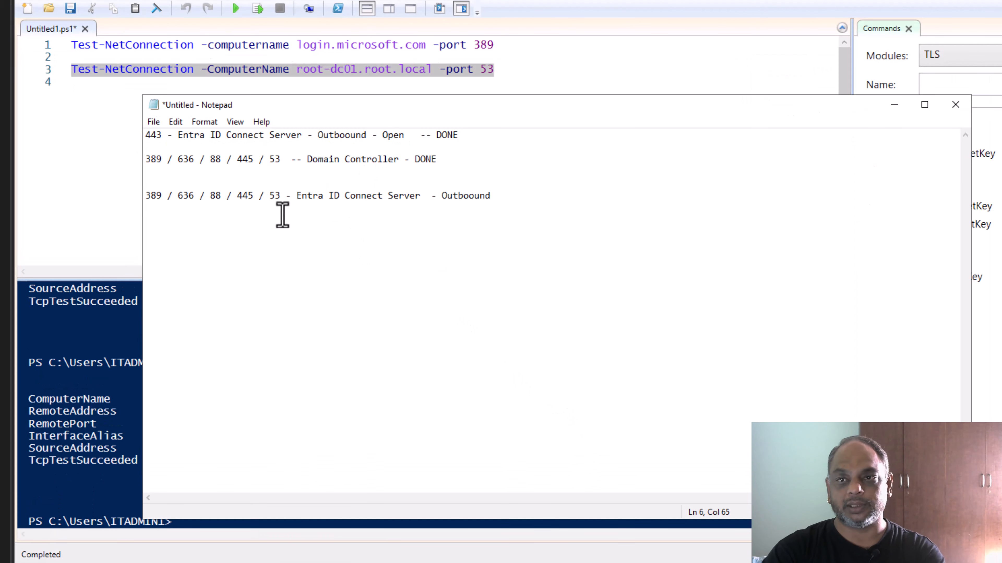
pyautogui.moveTo(295, 196); pyautogui.dragTo(491, 204)
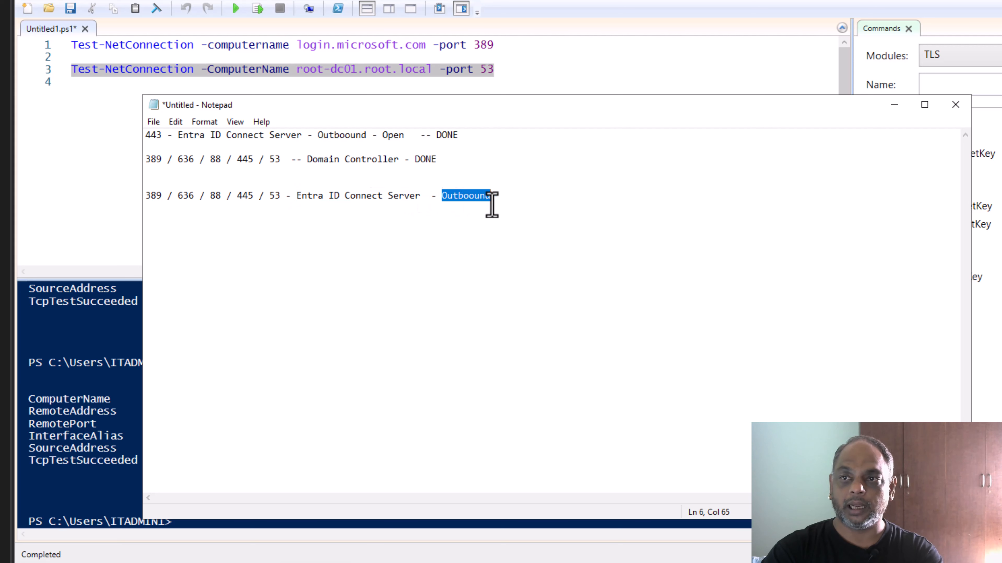
pyautogui.click(546, 197)
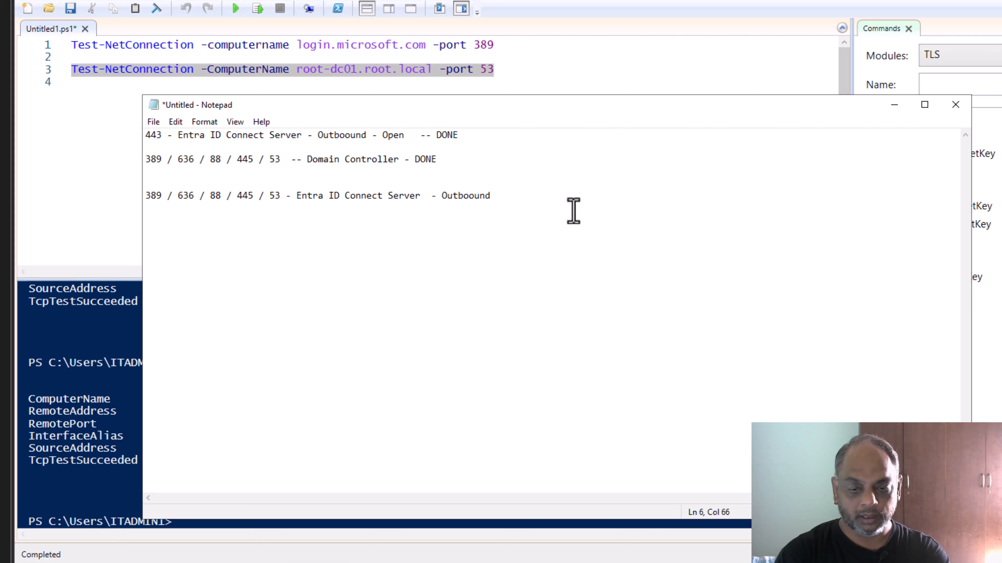
pyautogui.write('- DONE')
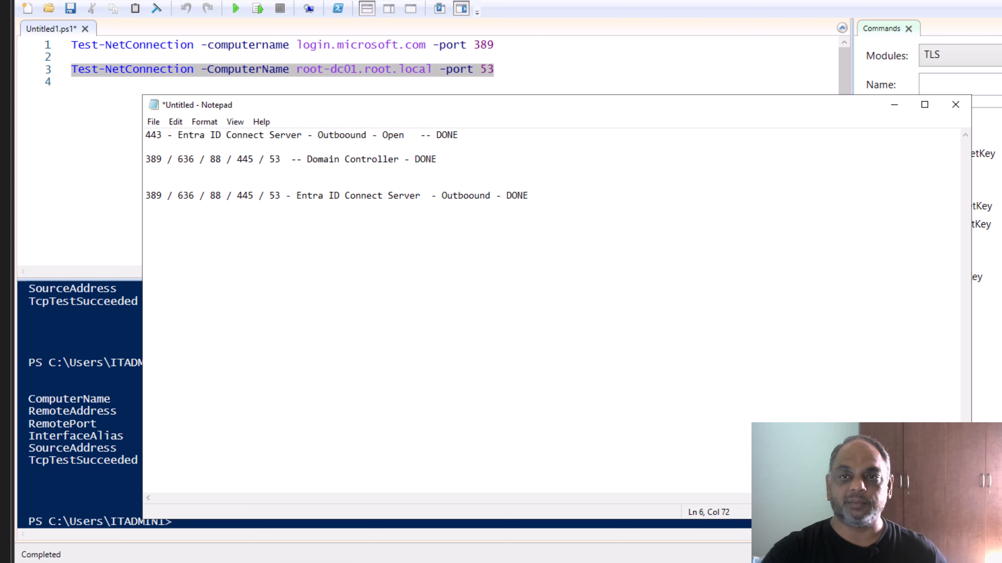
pyautogui.click(469, 161)
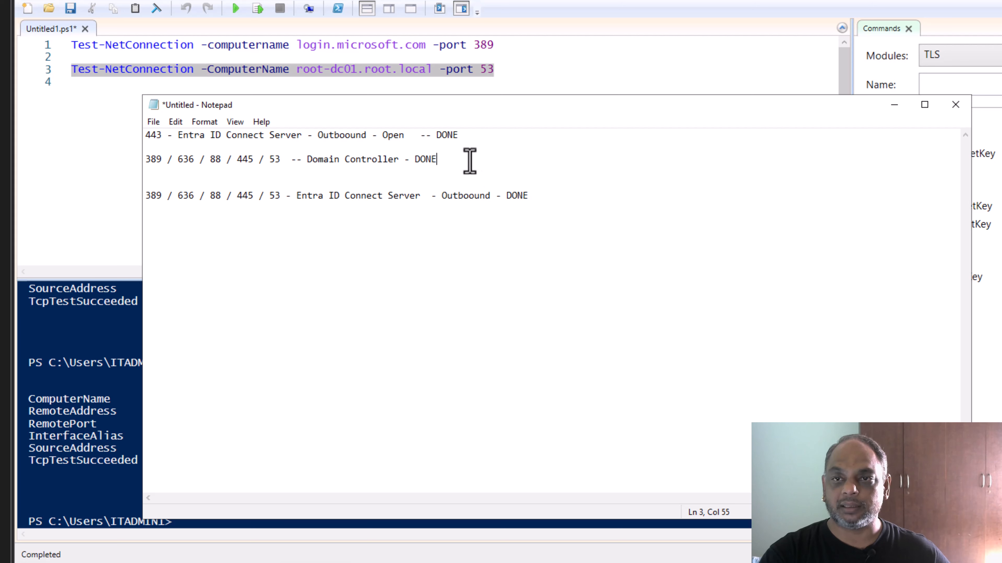
pyautogui.keyDown('shift'); pyautogui.click(179, 160); pyautogui.keyUp('shift')
pyautogui.click(144, 160)
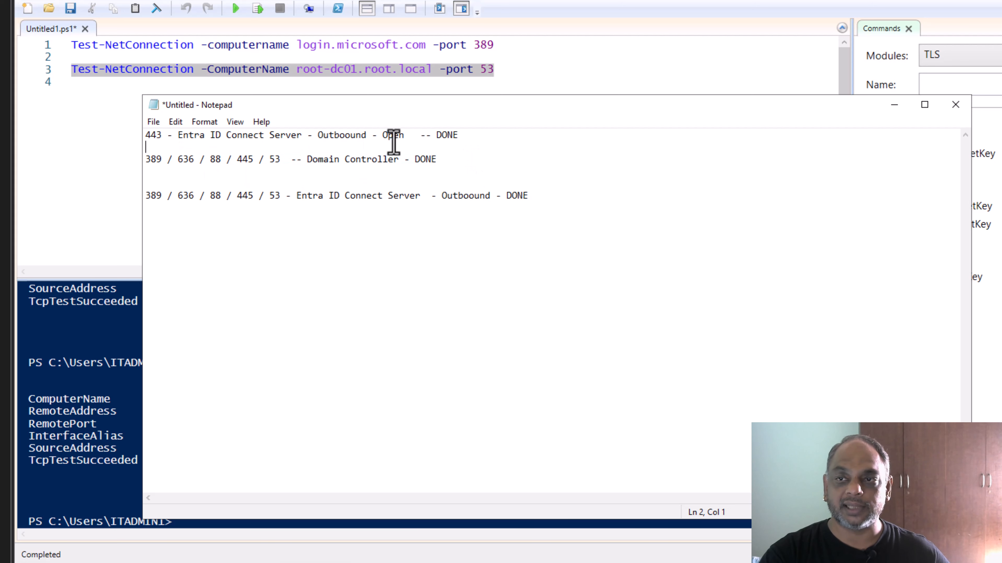
pyautogui.keyDown('shift'); pyautogui.click(442, 160); pyautogui.keyUp('shift')
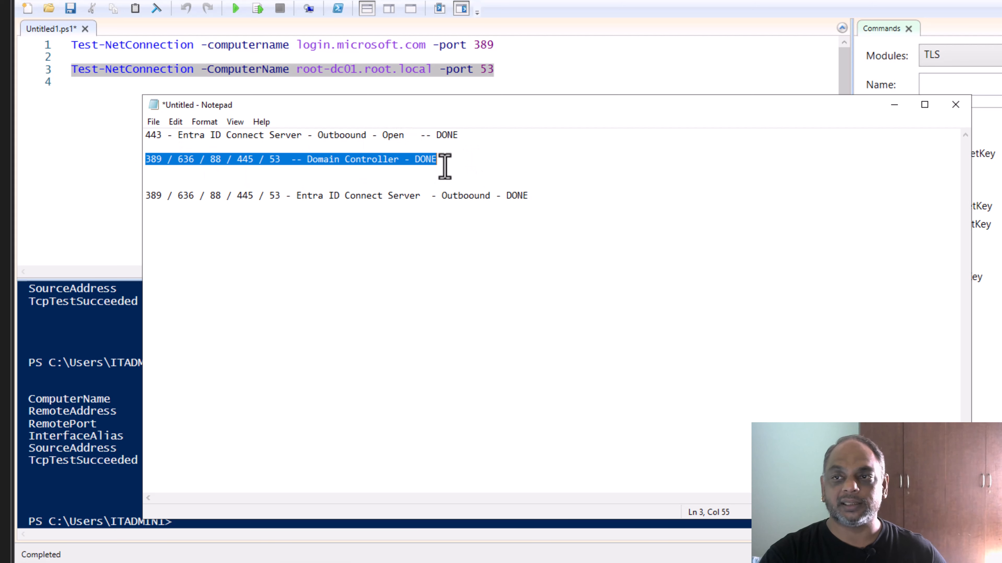
pyautogui.click(298, 196)
pyautogui.hotkey('shift', 'Home')
pyautogui.keyDown('shift'); pyautogui.click(419, 195); pyautogui.keyUp('shift')
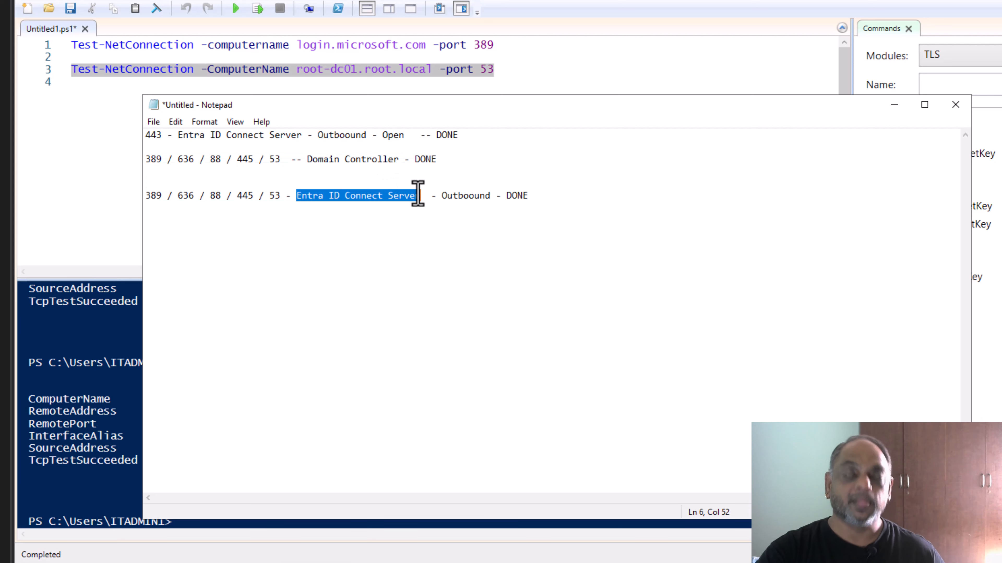
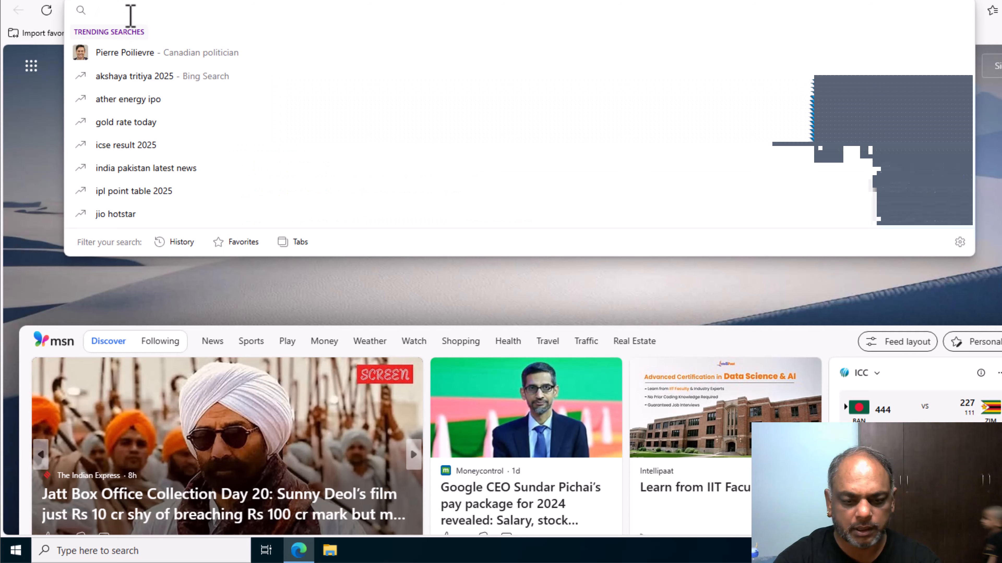
# Load portal.azure.com in Edge from the 'port' address-bar suggestion.
pyautogui.write('portal.azure.com')
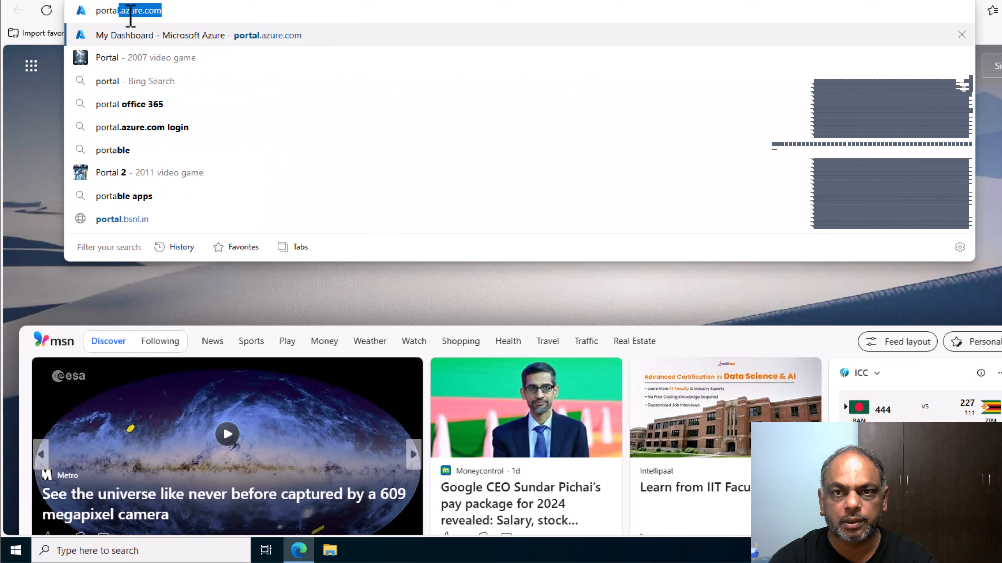
pyautogui.press('Return')
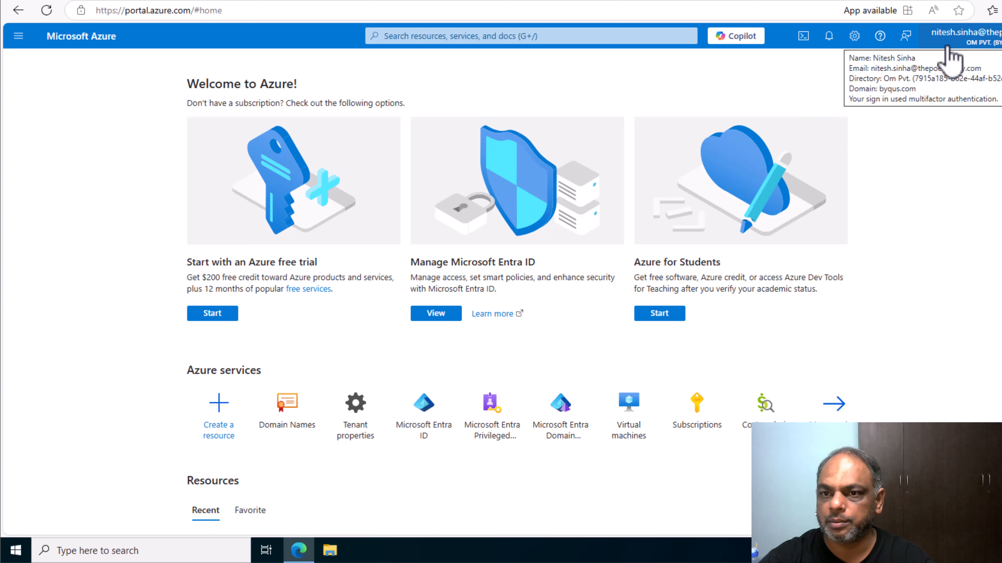
# Go from Microsoft Entra ID through Custom domain names to the Microsoft Entra Connect Get started page.
pyautogui.click(449, 313)
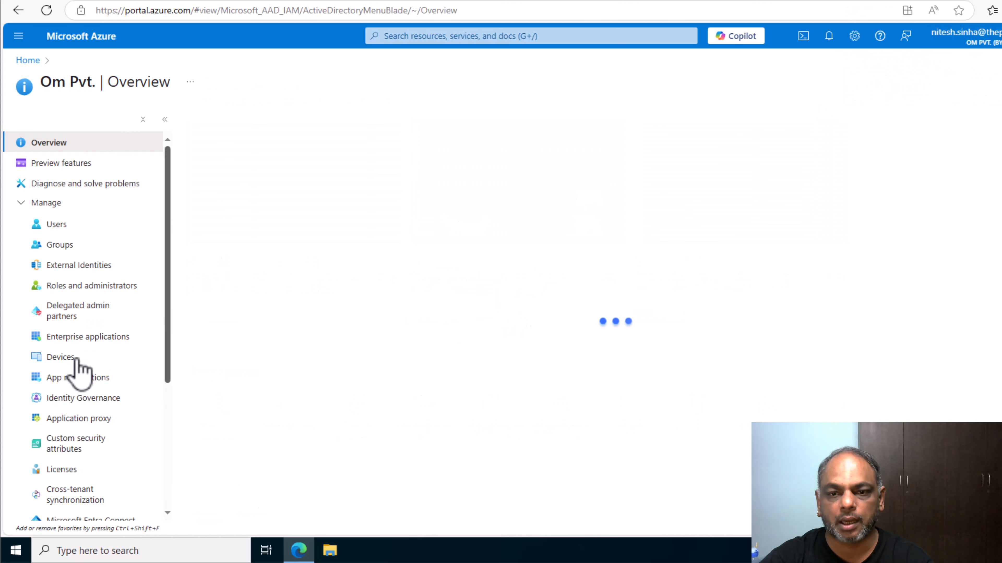
pyautogui.scroll(-5, 73, 369)
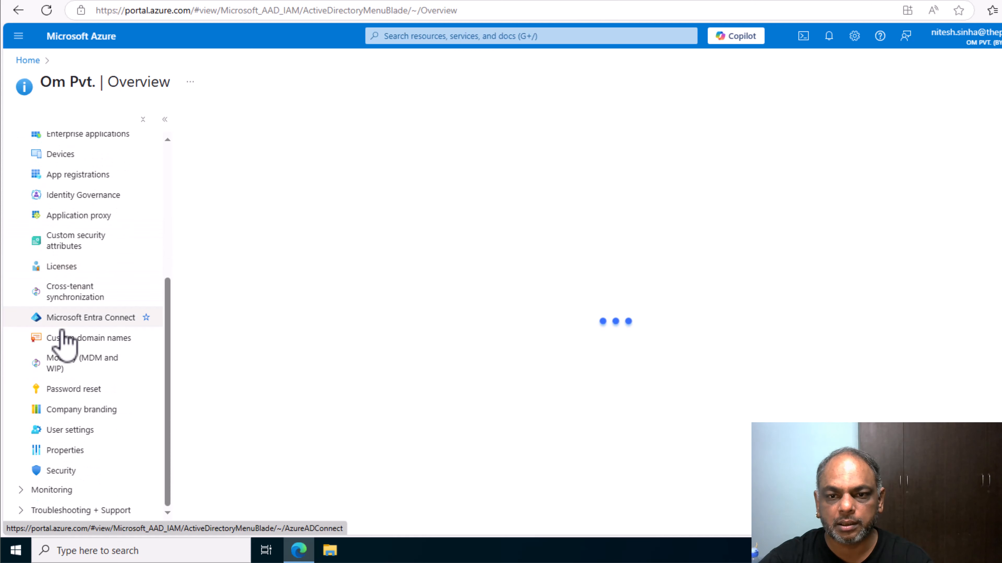
pyautogui.click(65, 339)
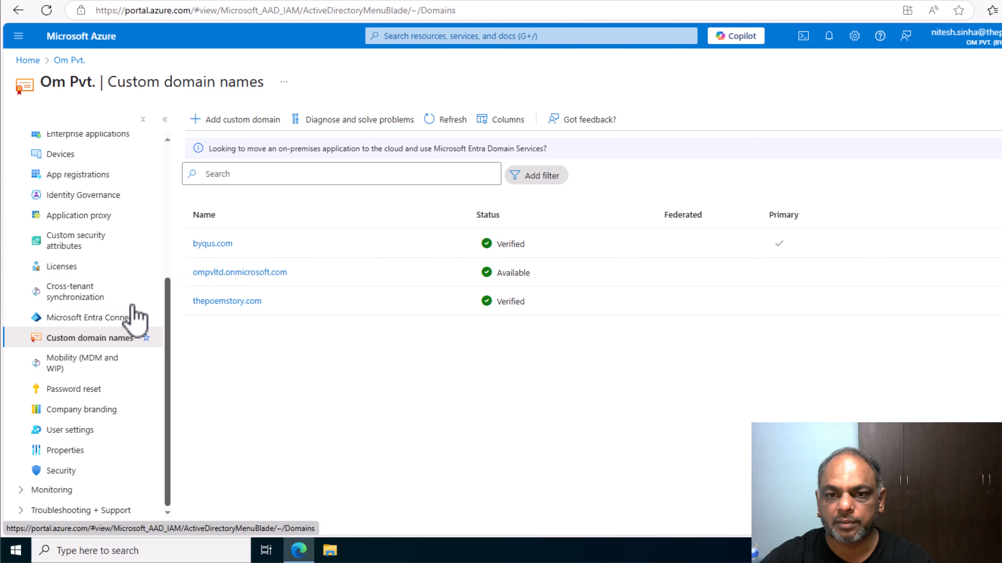
pyautogui.click(95, 320)
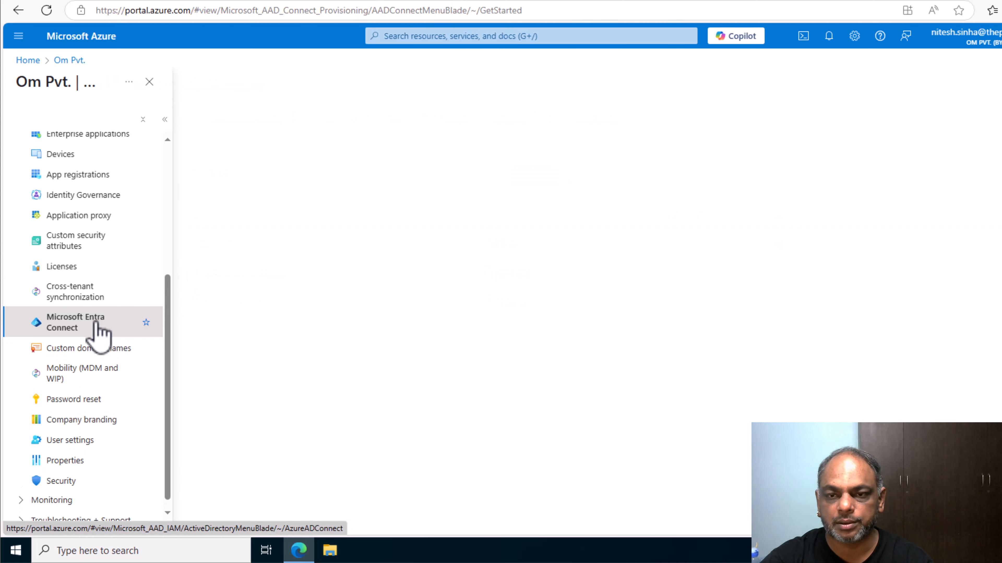
pyautogui.scroll(-6, 428, 430)
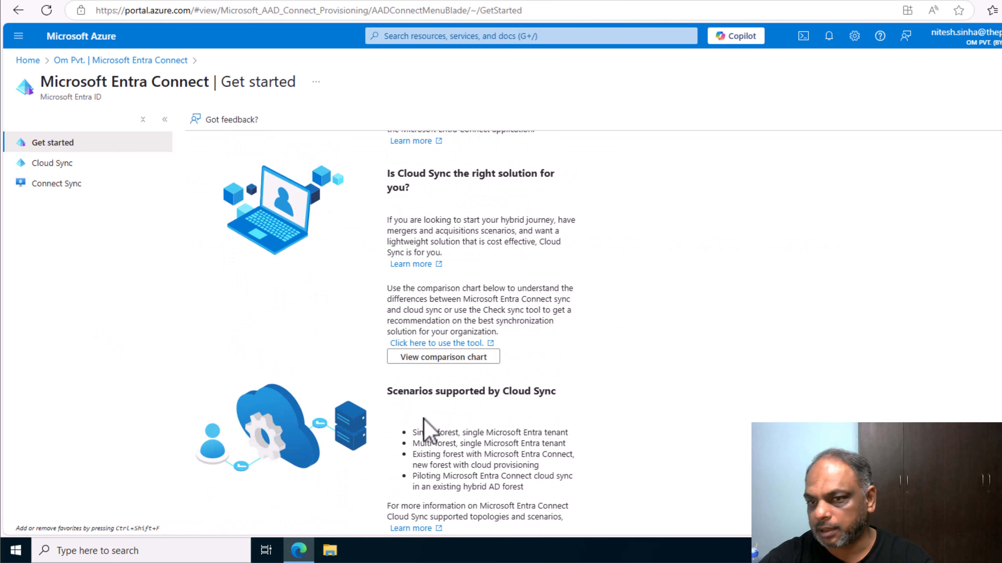
pyautogui.scroll(6, 425, 430)
pyautogui.scroll(-6, 357, 407)
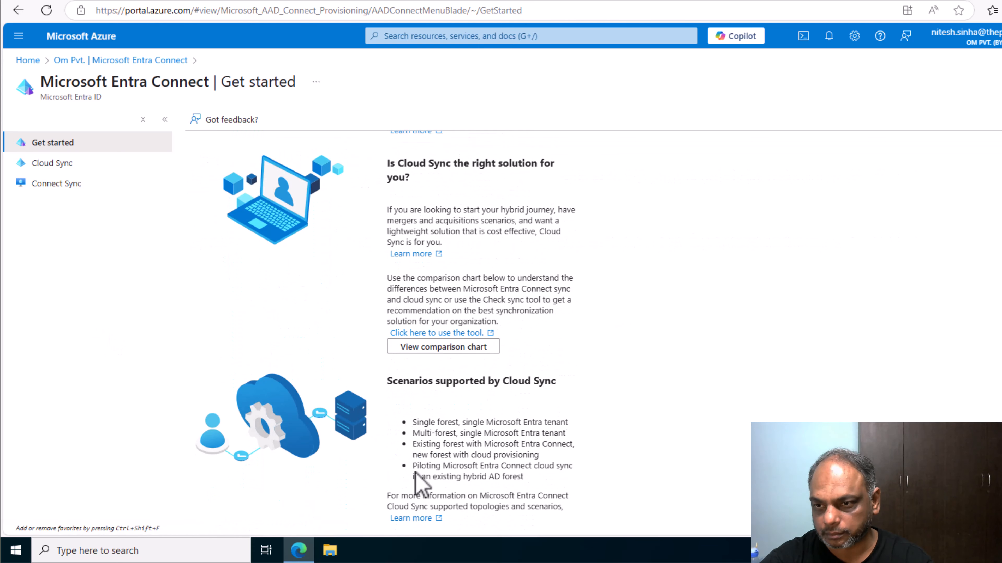
pyautogui.scroll(6, 414, 480)
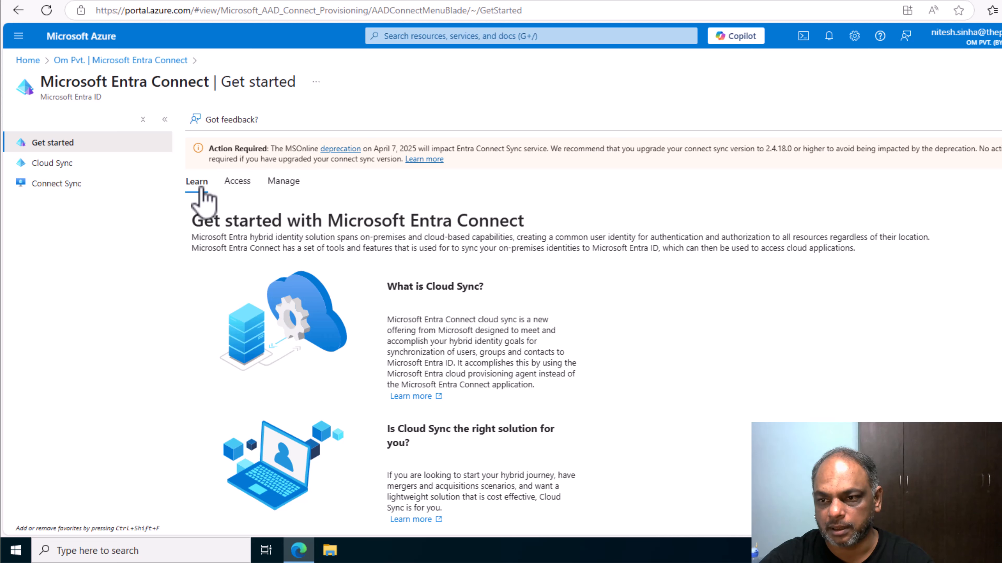
pyautogui.scroll(-5, 557, 402)
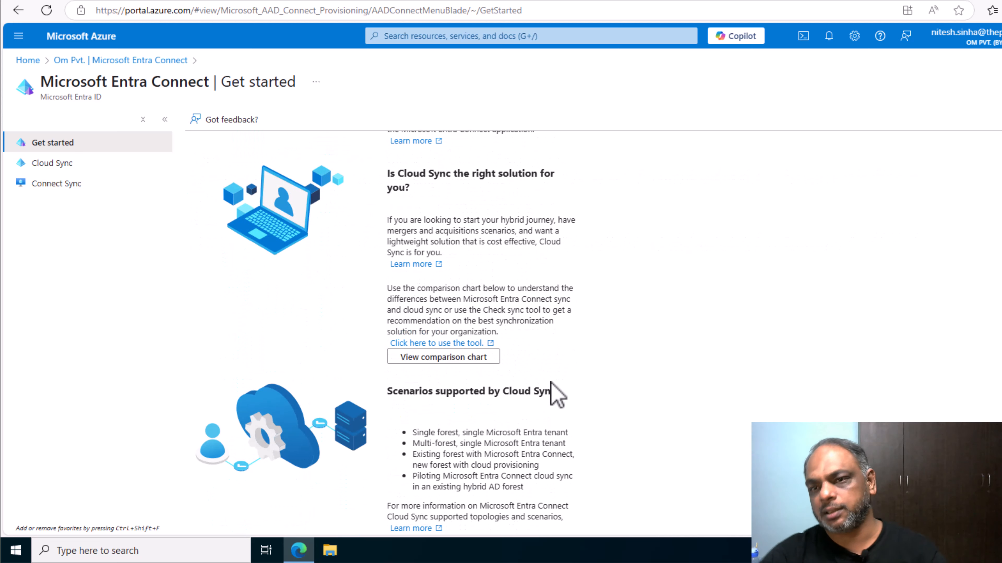
pyautogui.scroll(6, 288, 304)
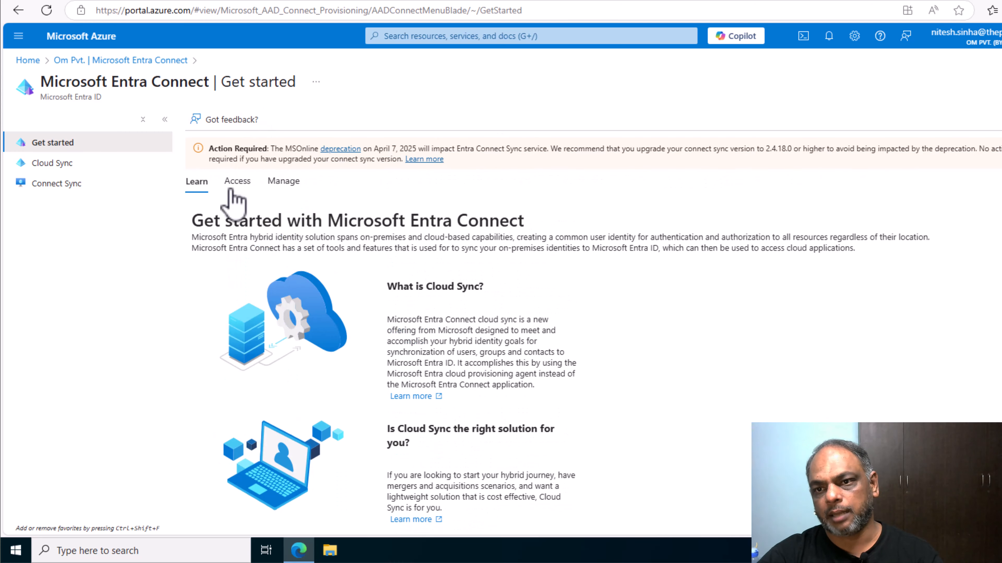
# Confirm on the Access tab that the account has the required administrator roles, then show Manage options.
pyautogui.click(239, 185)
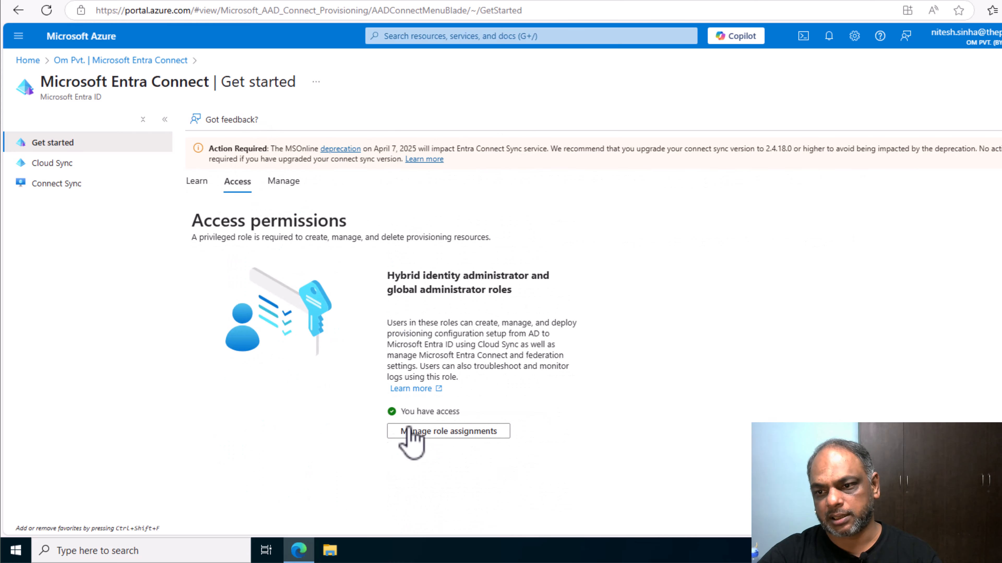
pyautogui.moveTo(462, 411); pyautogui.dragTo(459, 411)
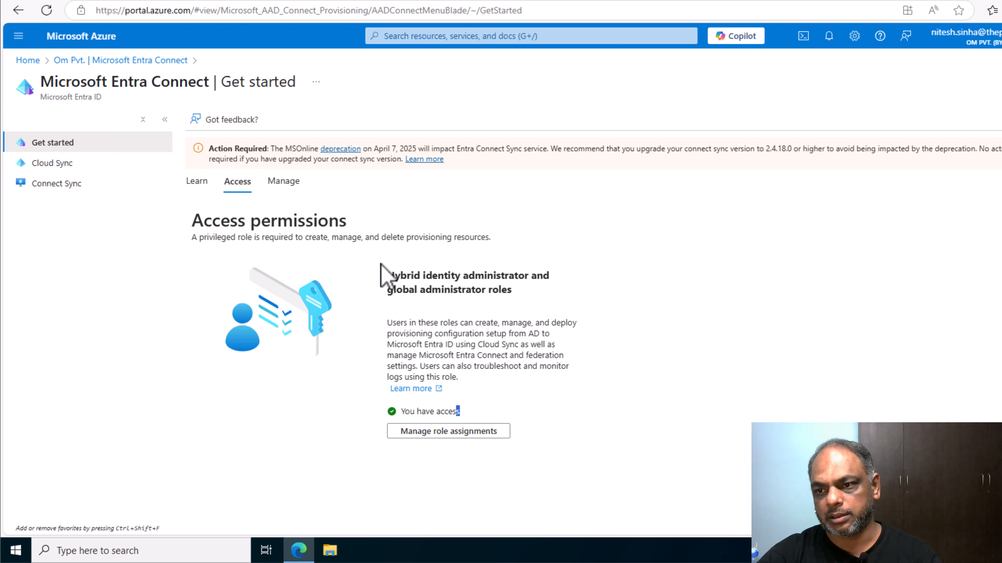
pyautogui.moveTo(386, 276); pyautogui.dragTo(560, 294)
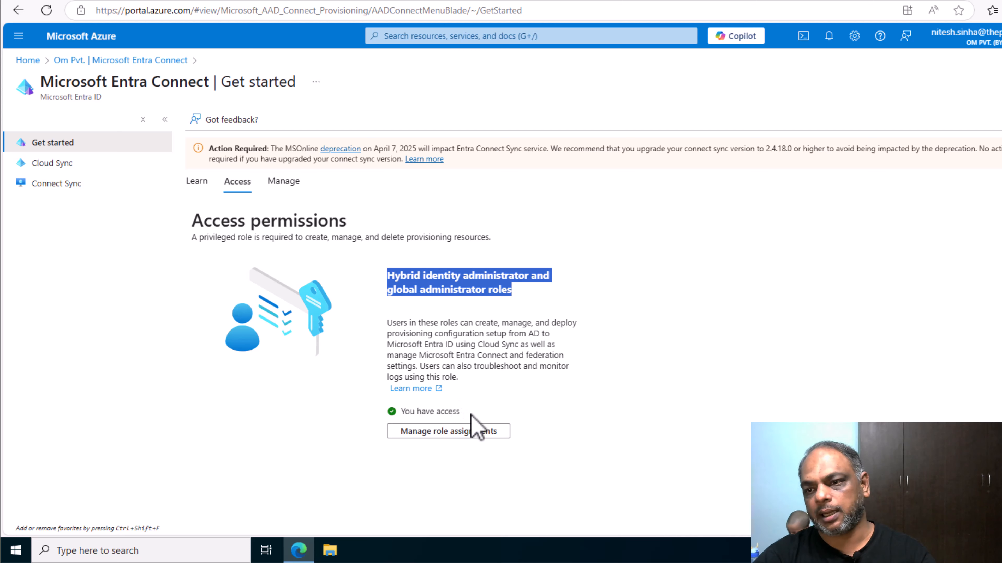
pyautogui.moveTo(476, 425); pyautogui.dragTo(376, 430)
pyautogui.click(243, 458)
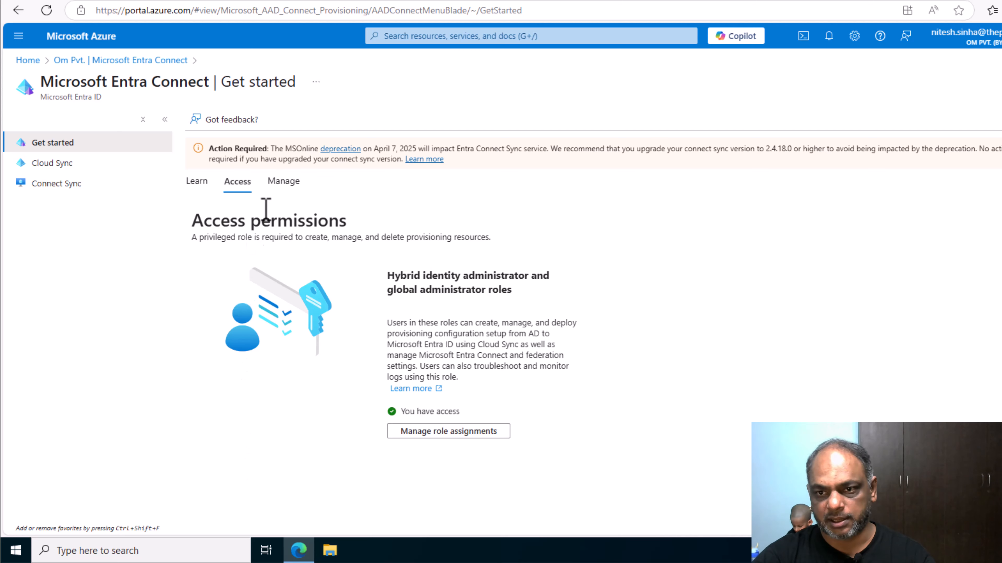
pyautogui.click(287, 182)
# Compare the Cloud Sync and Connect Sync descriptions, then accept terms and download the Connect Sync agent.
pyautogui.scroll(-2, 300, 311)
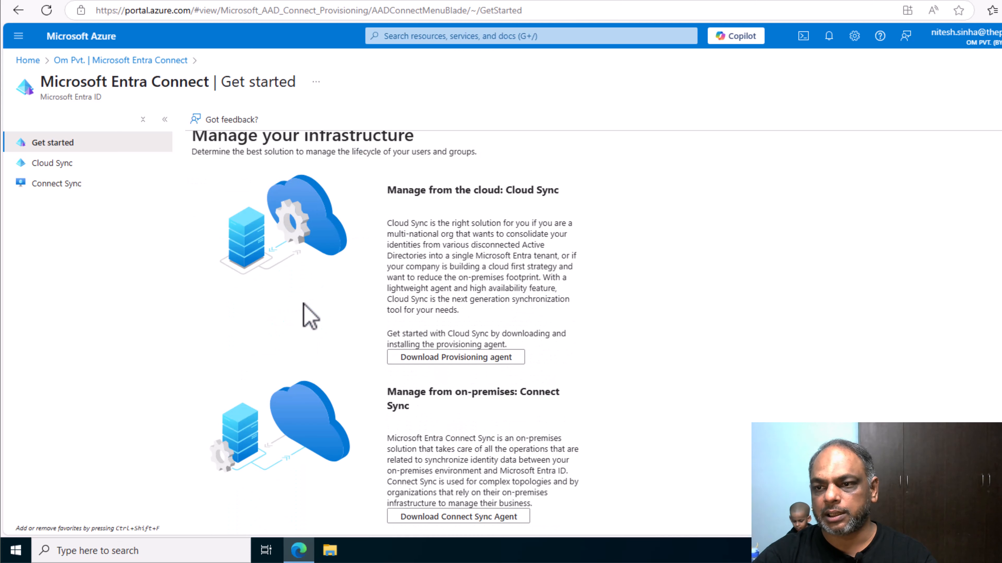
pyautogui.moveTo(461, 213); pyautogui.dragTo(594, 329)
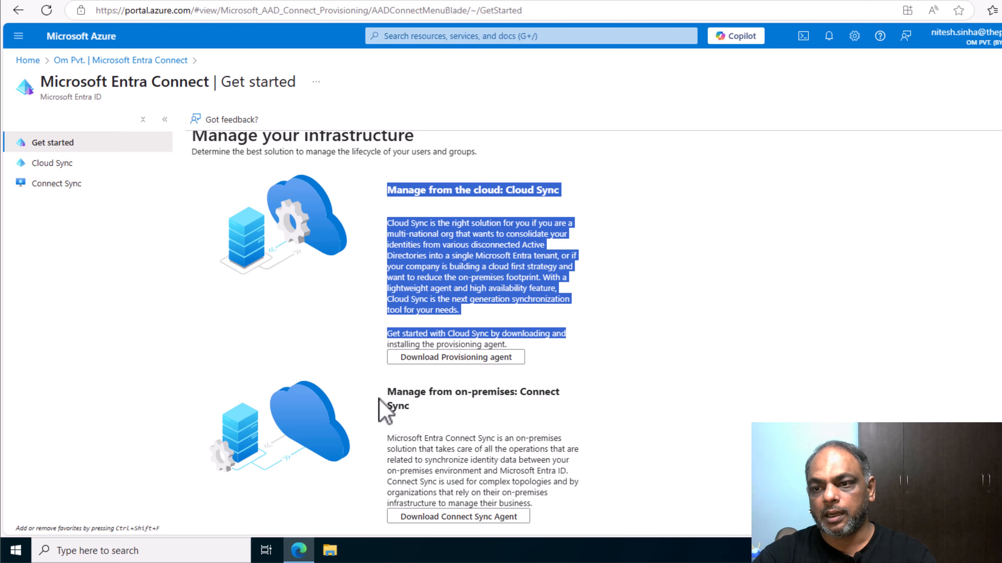
pyautogui.moveTo(387, 394); pyautogui.dragTo(471, 410)
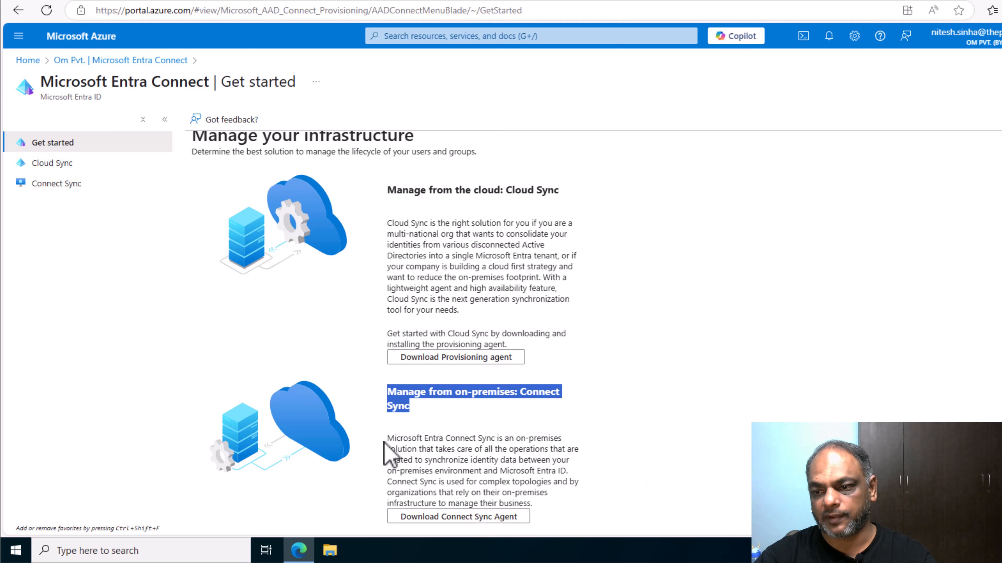
pyautogui.moveTo(386, 436); pyautogui.dragTo(568, 527)
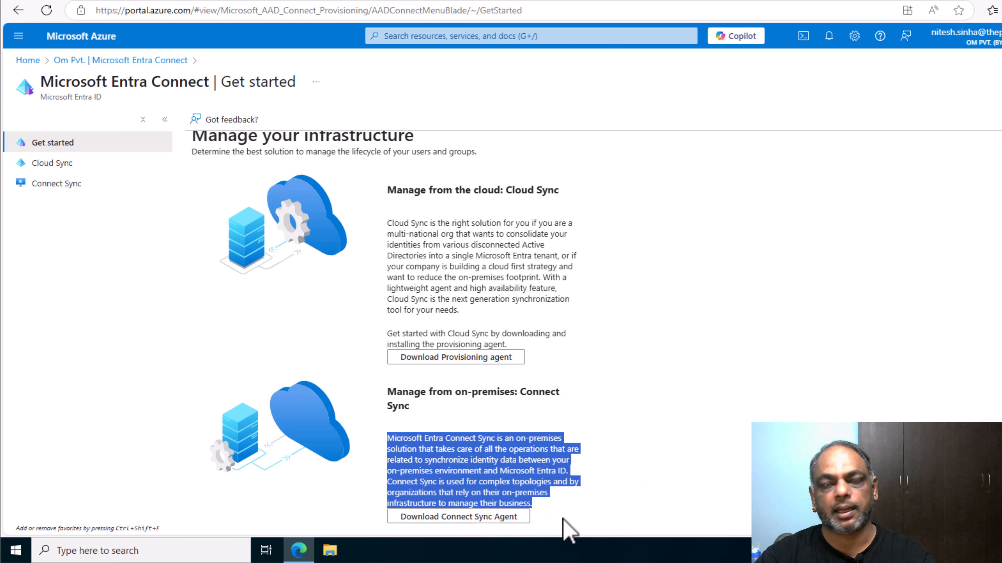
pyautogui.click(469, 517)
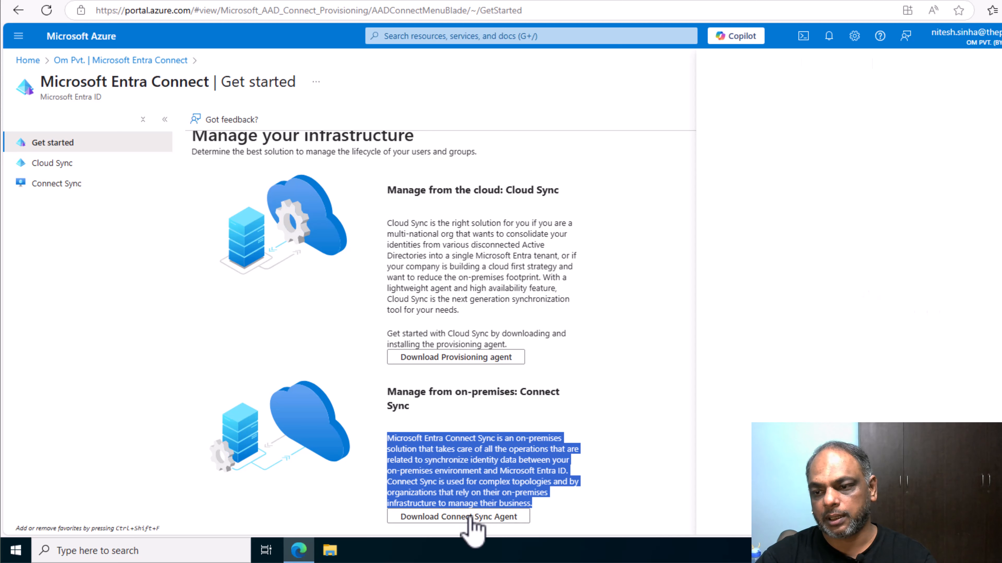
pyautogui.click(846, 169)
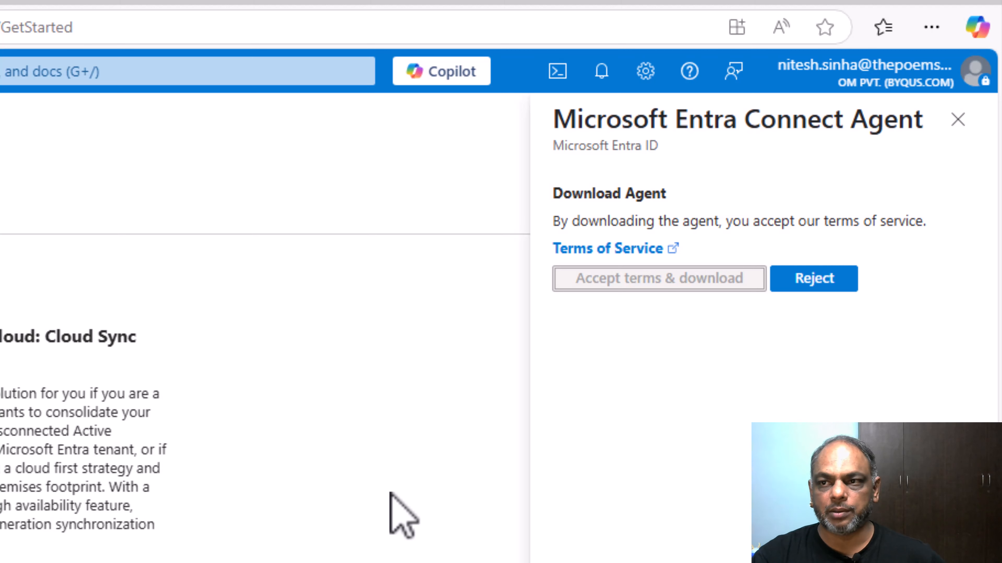
# Open AzureAdConnect.msi from Edge's Downloads list to start the installer.
pyautogui.click(931, 27)
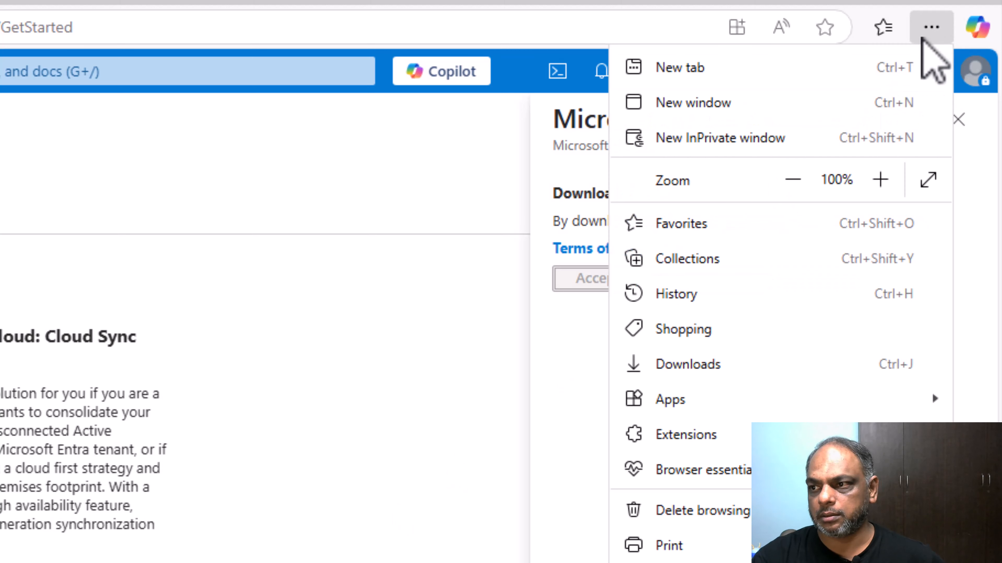
pyautogui.click(686, 372)
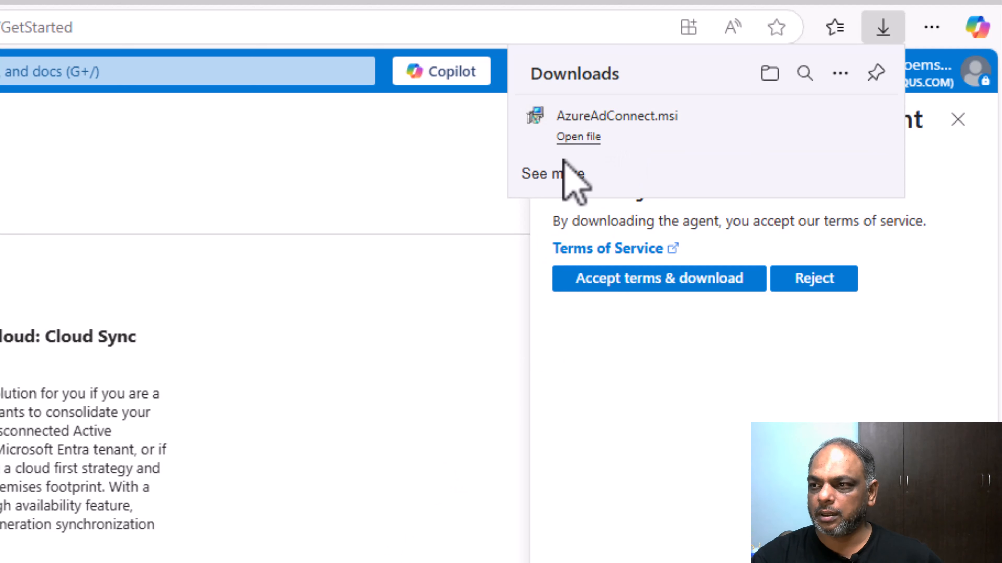
pyautogui.click(576, 138)
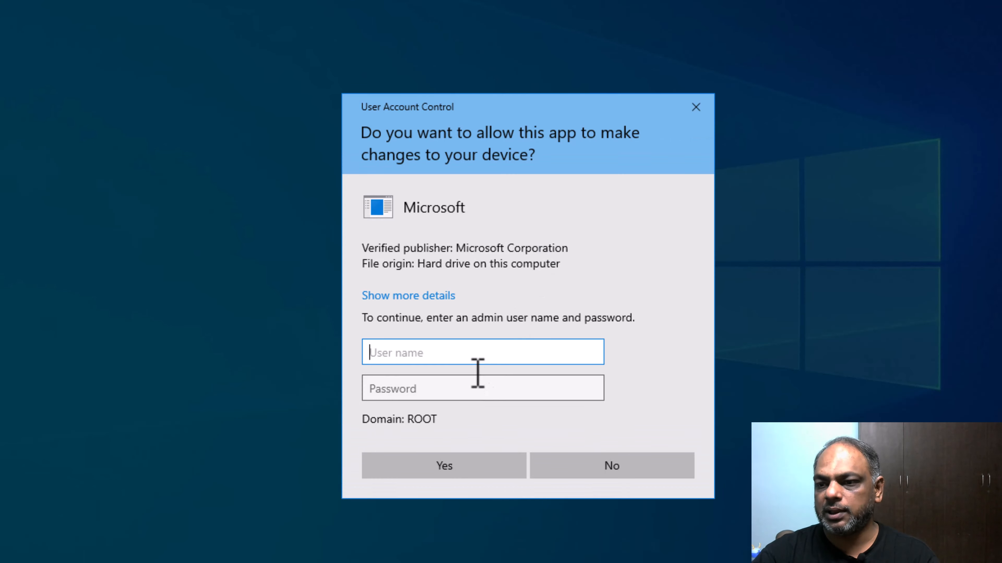
# Approve the installer's UAC prompt with the Administrator account and its password, re-entering them once.
pyautogui.write('Adm')
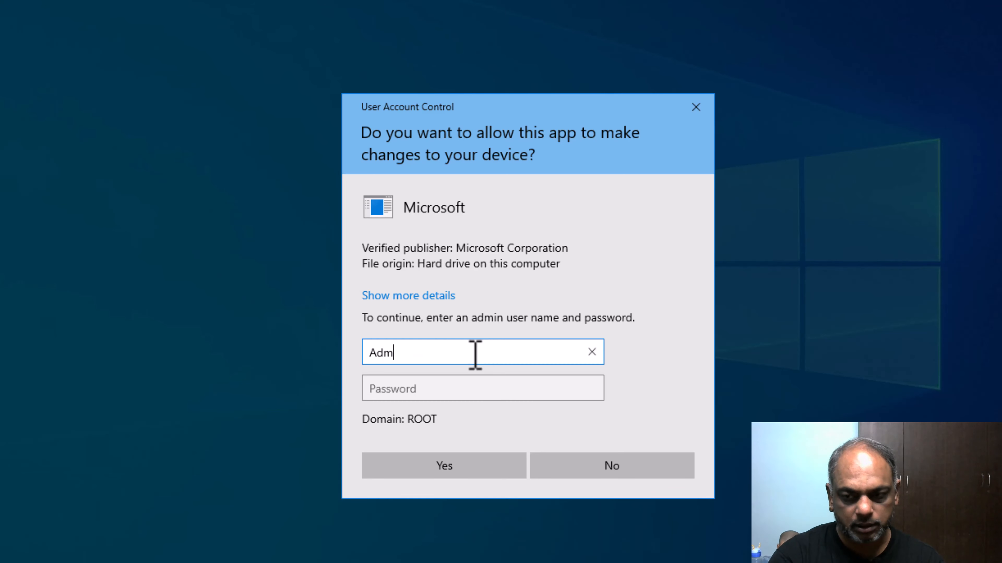
pyautogui.write('inistrator')
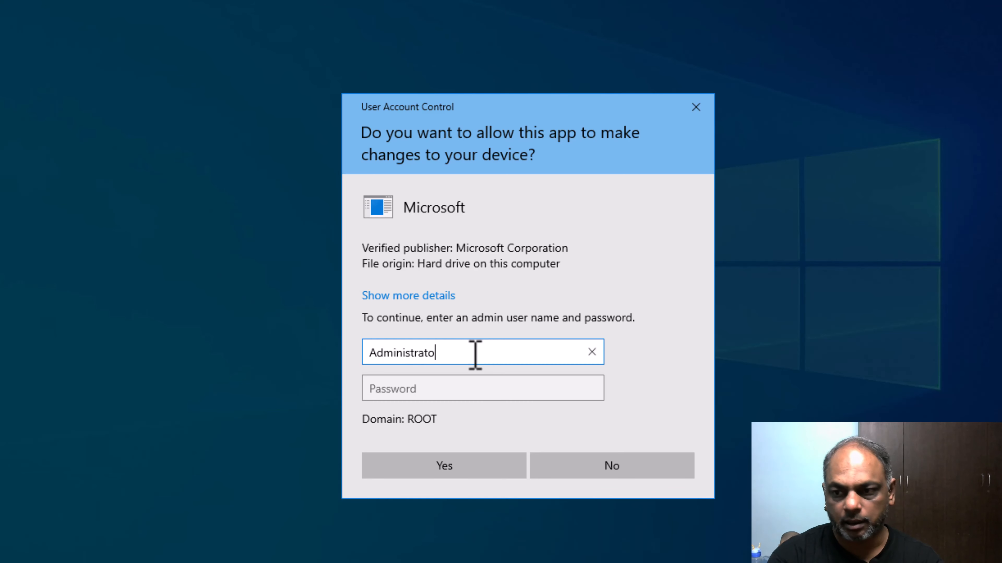
pyautogui.press('Tab')
pyautogui.write('•••••••••')
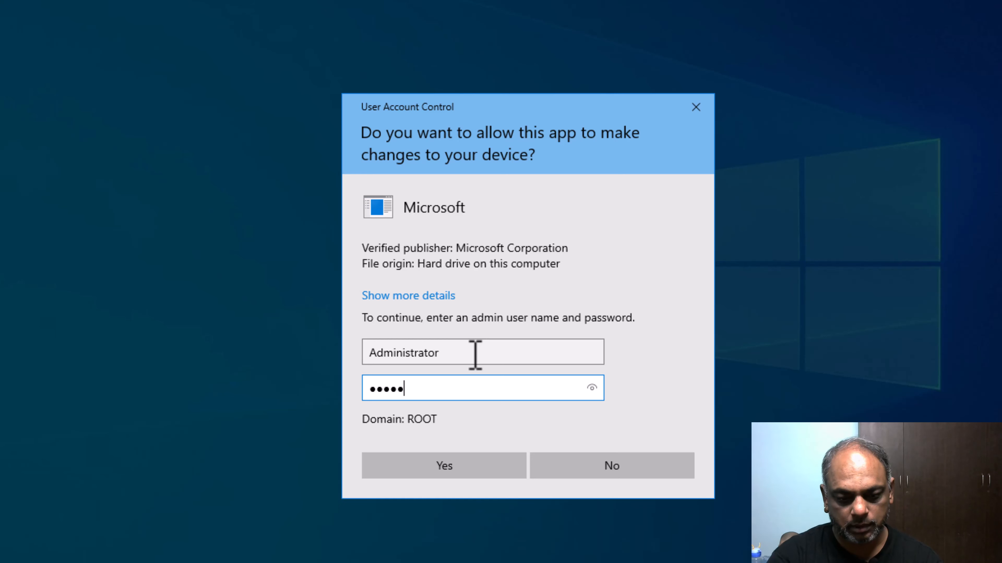
pyautogui.write('••••')
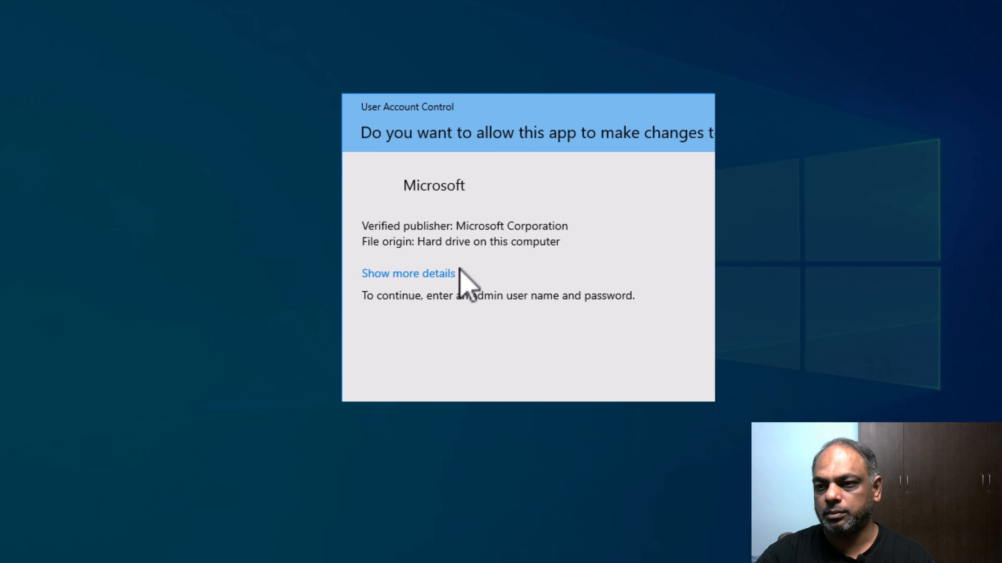
pyautogui.write('A')
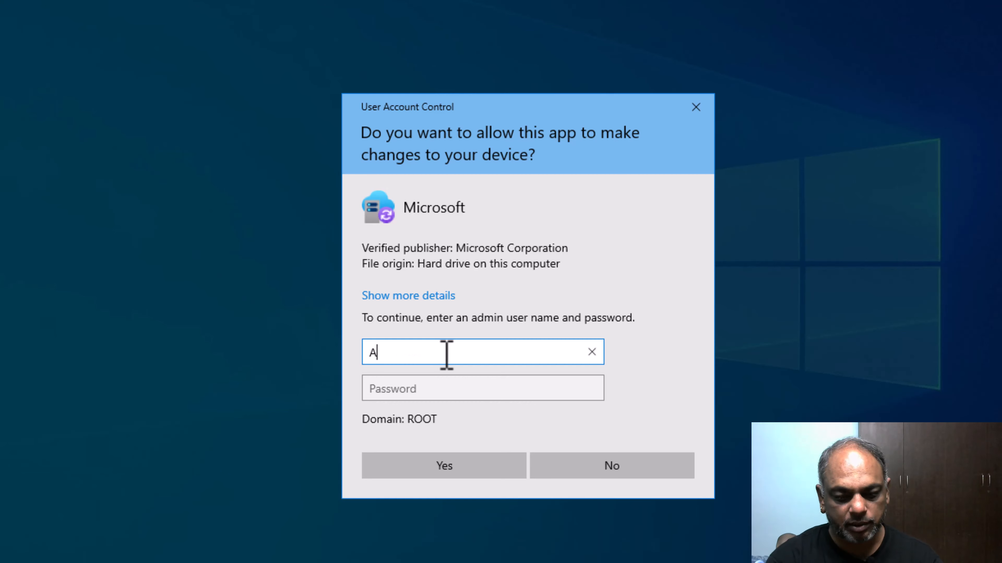
pyautogui.write('dminist')
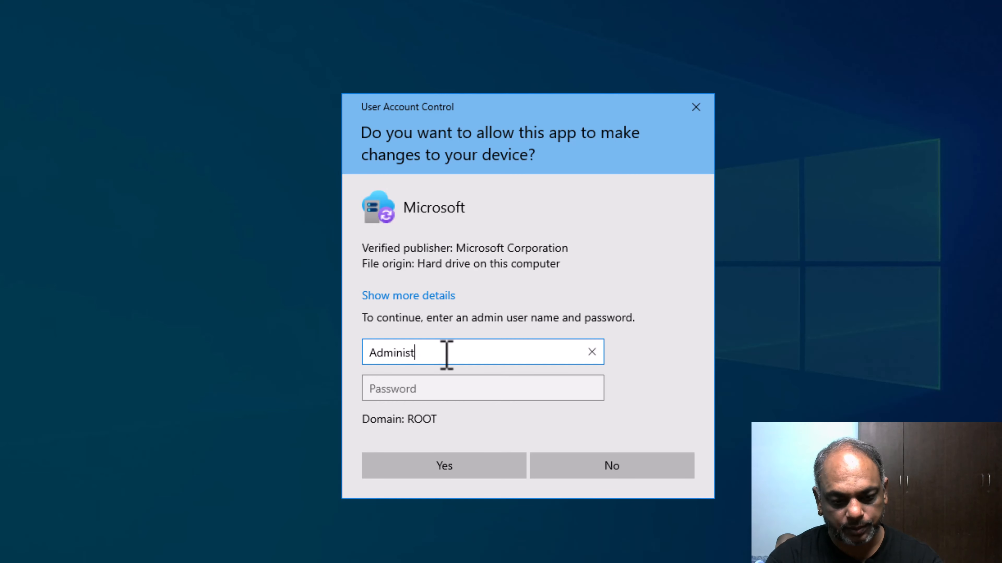
pyautogui.write('rator')
pyautogui.press('Tab')
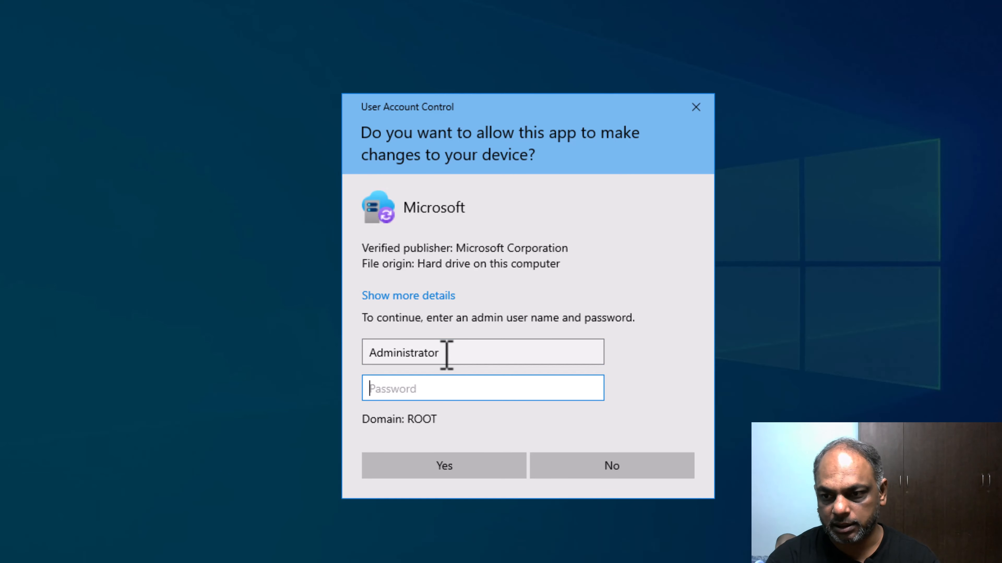
pyautogui.write('********')
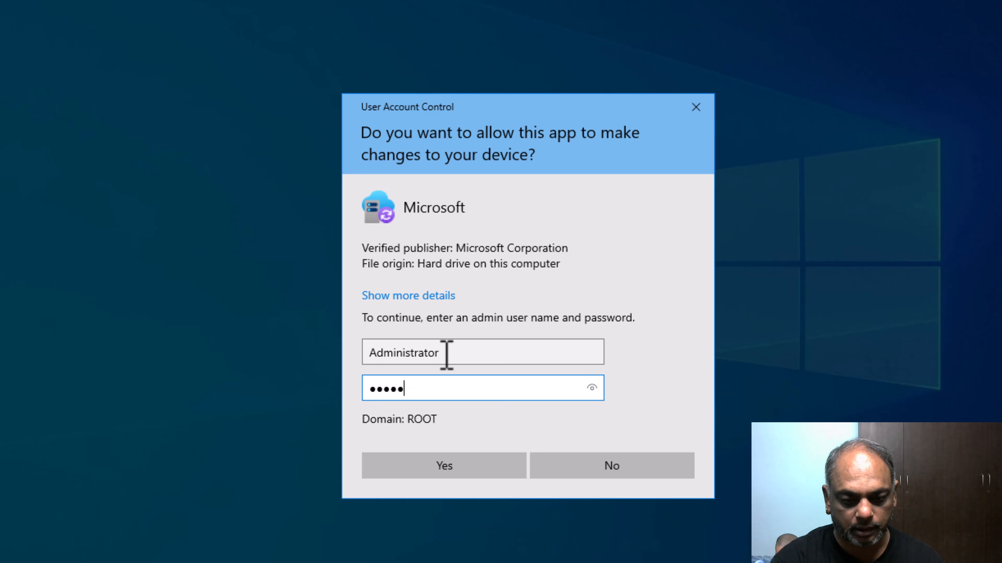
pyautogui.write('*****')
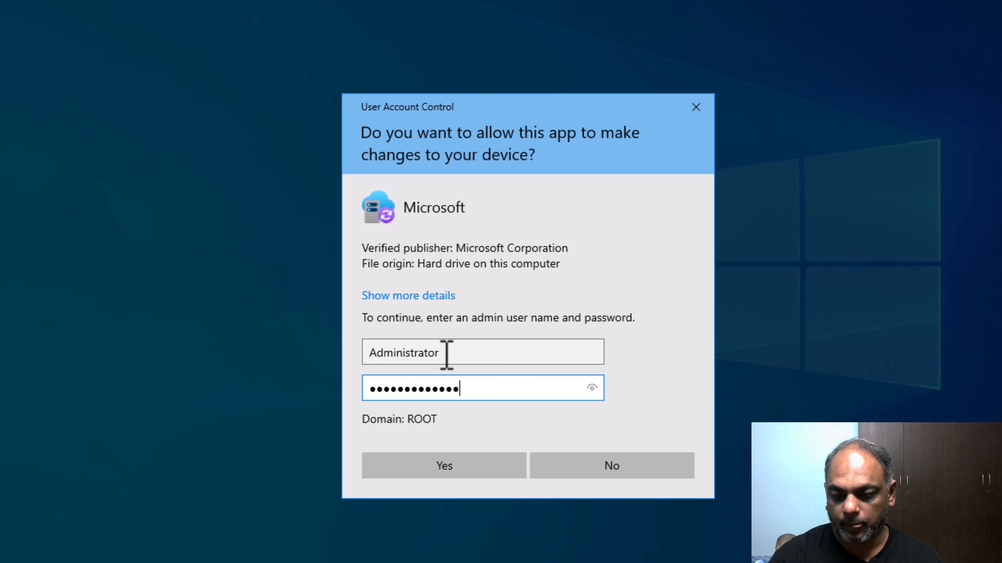
pyautogui.press('Return')
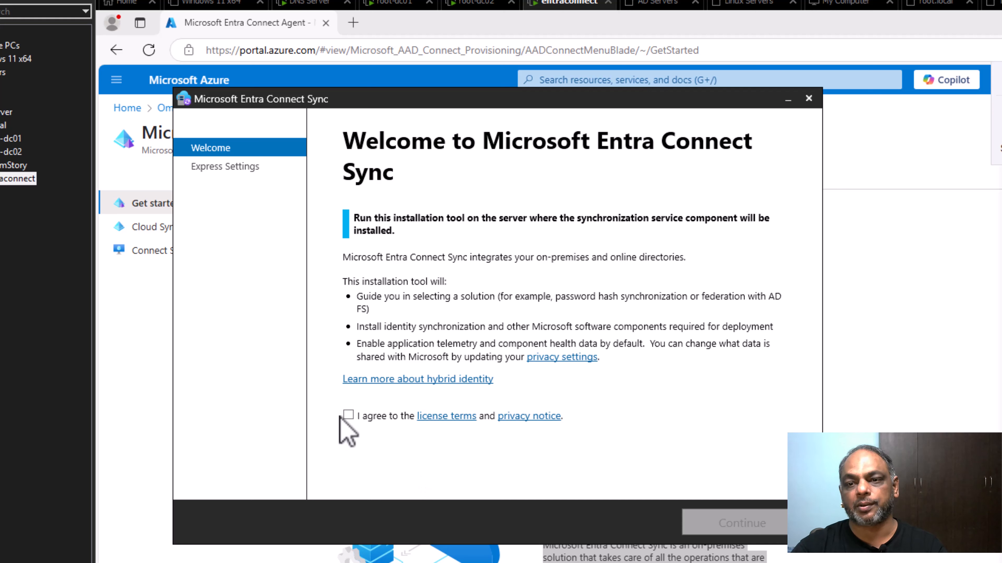
# Agree to the license terms and choose Use express settings.
pyautogui.click(347, 416)
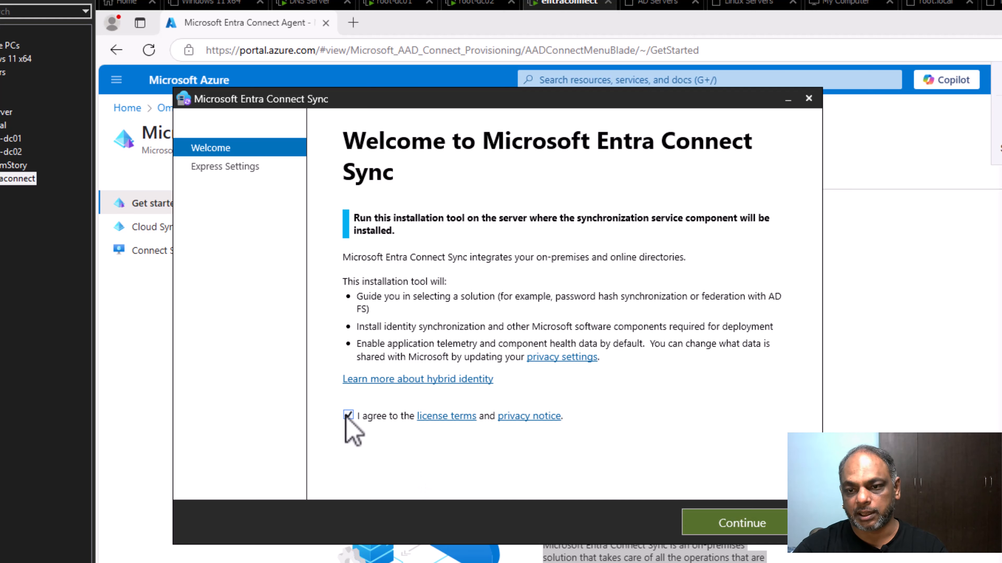
pyautogui.click(721, 526)
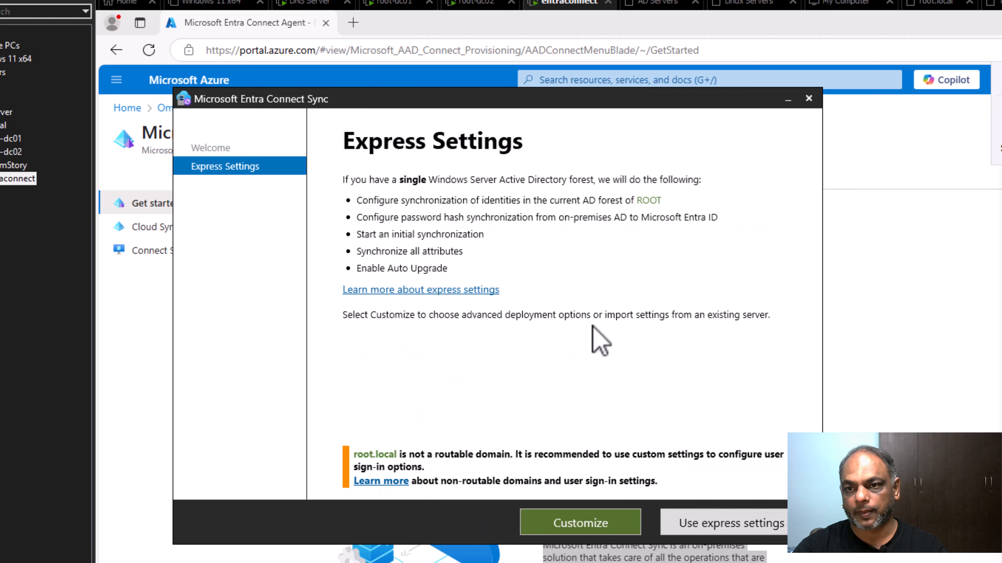
pyautogui.click(751, 527)
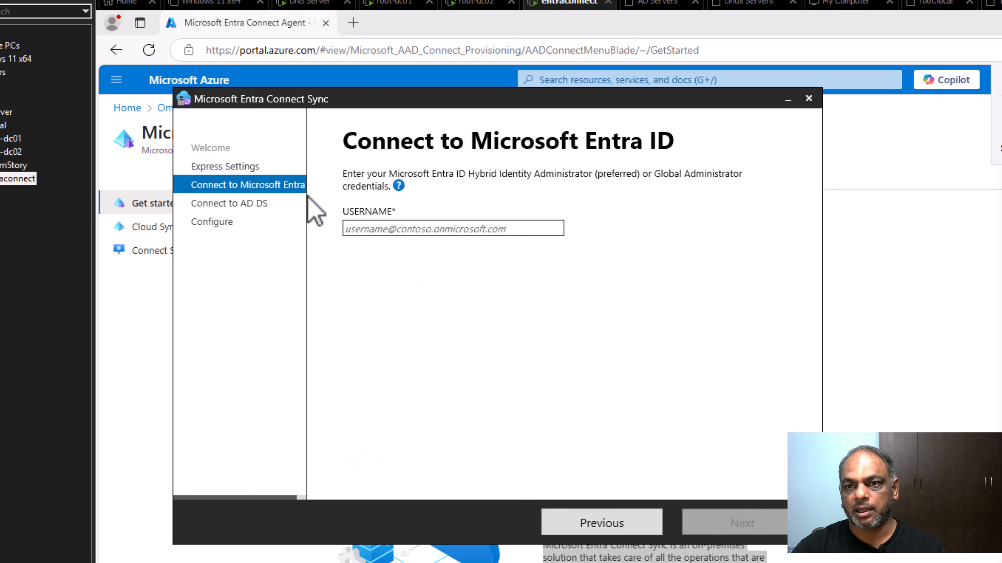
# Enter the Entra ID administrator's e-mail username in the USERNAME box.
pyautogui.click(398, 185)
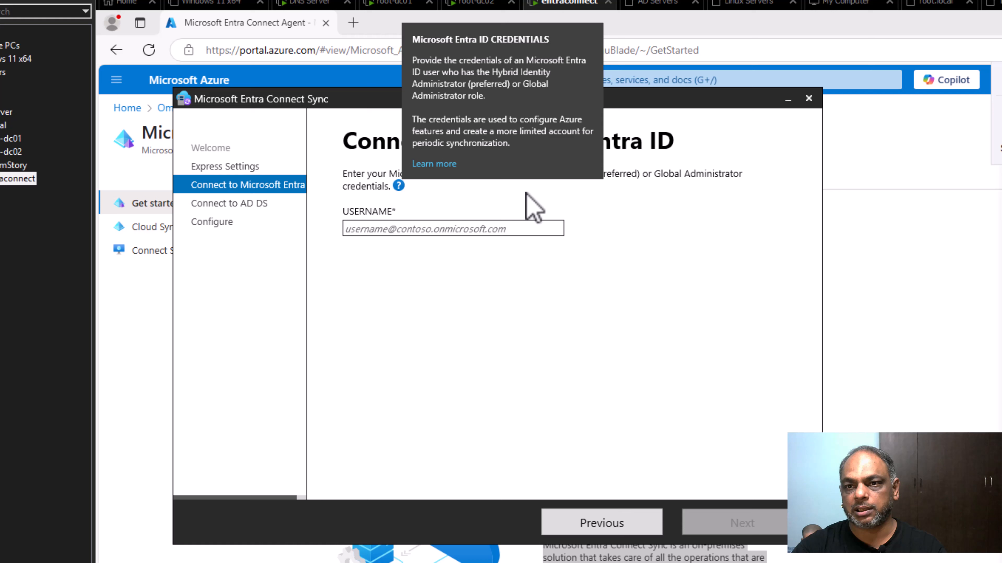
pyautogui.click(505, 229)
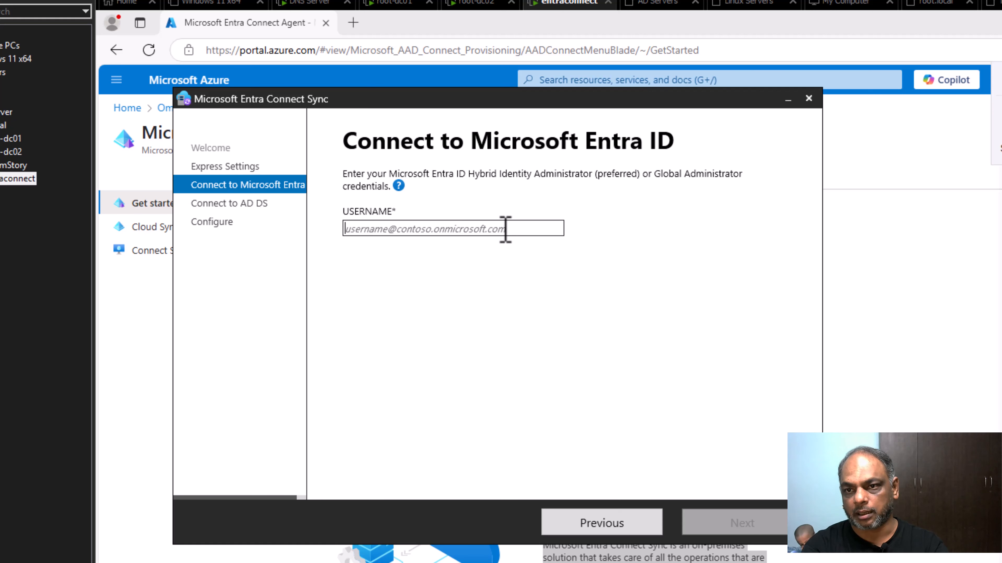
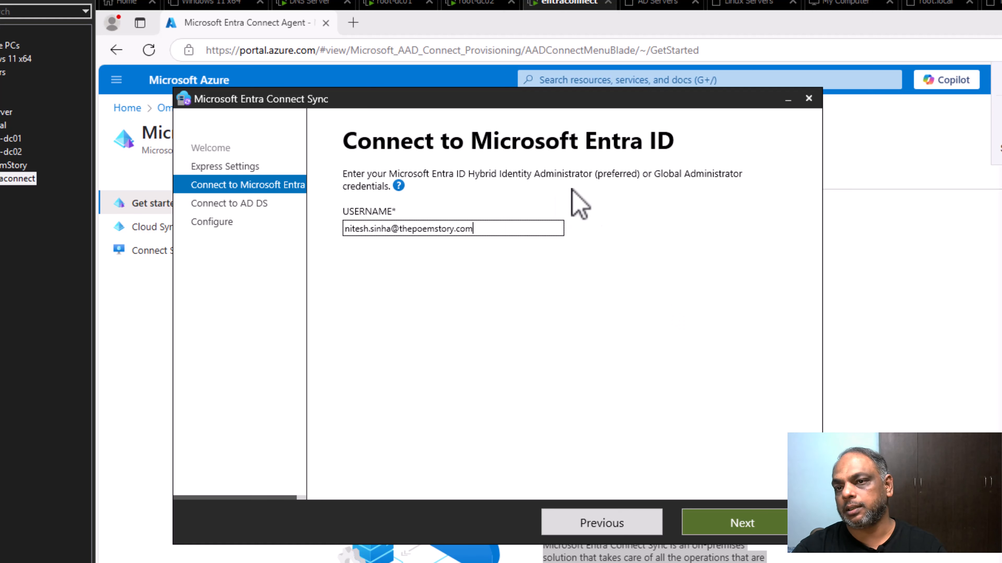
# Check the username's domain part and submit it, hitting the blocked-cookies 'We can't sign you in' error.
pyautogui.moveTo(476, 231); pyautogui.dragTo(400, 231)
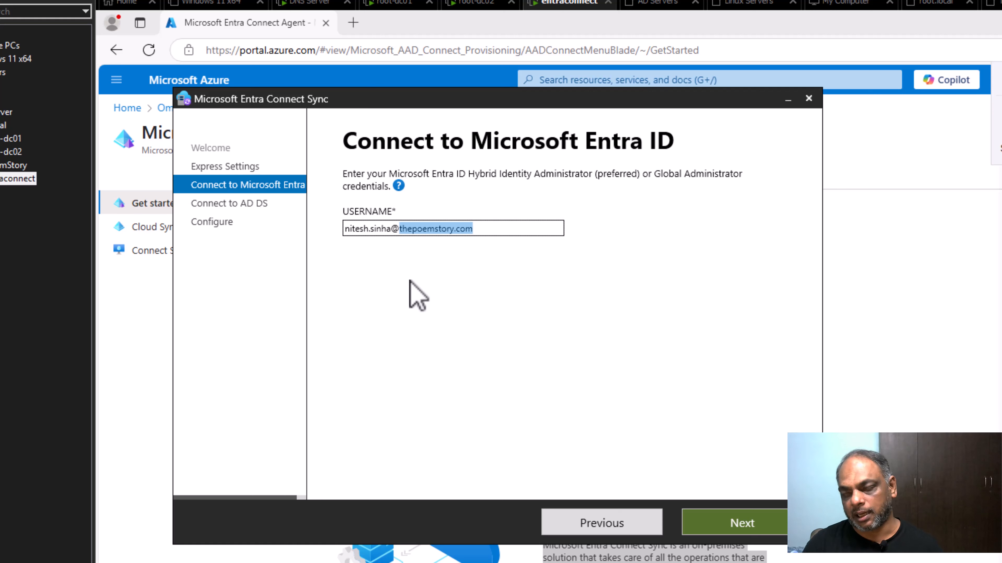
pyautogui.click(498, 233)
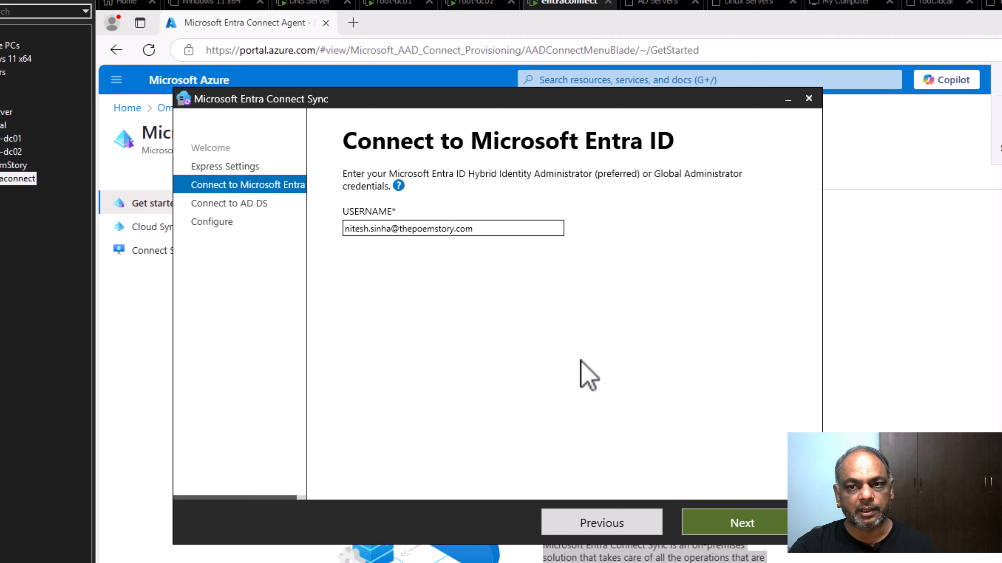
pyautogui.click(721, 523)
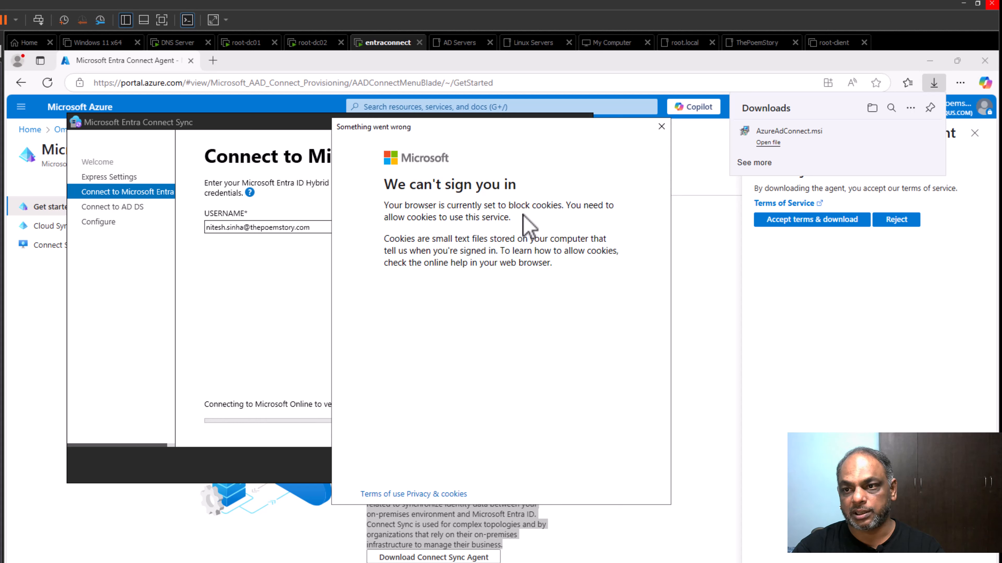
# Dismiss the sign-in error and launch Server Manager as administrator with the Administrator account.
pyautogui.click(661, 127)
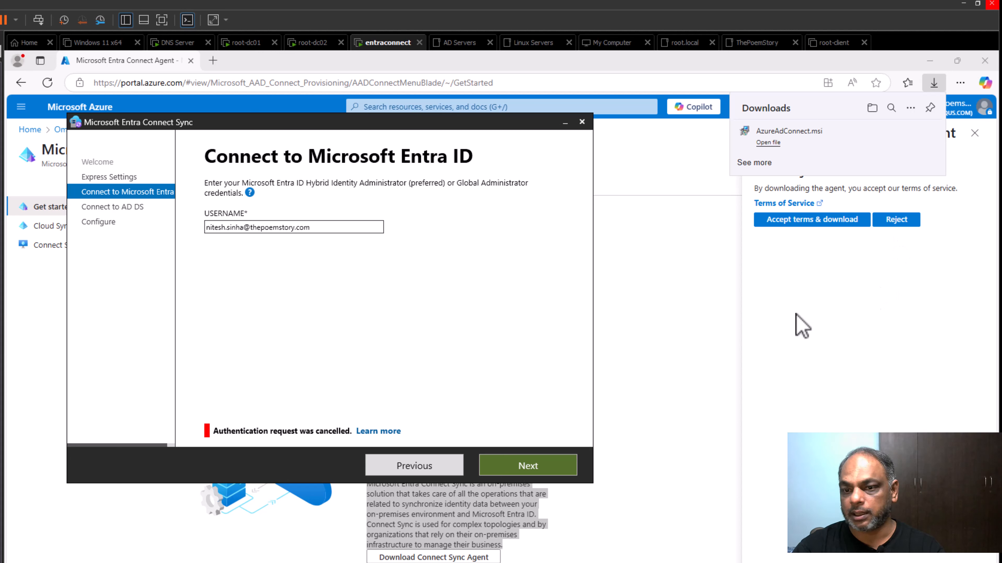
pyautogui.press('super')
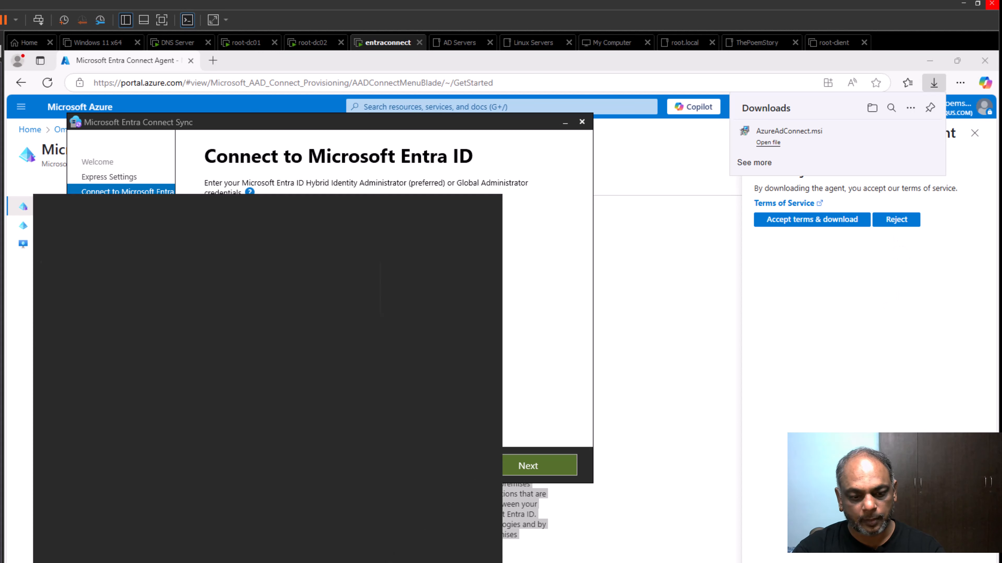
pyautogui.write('server')
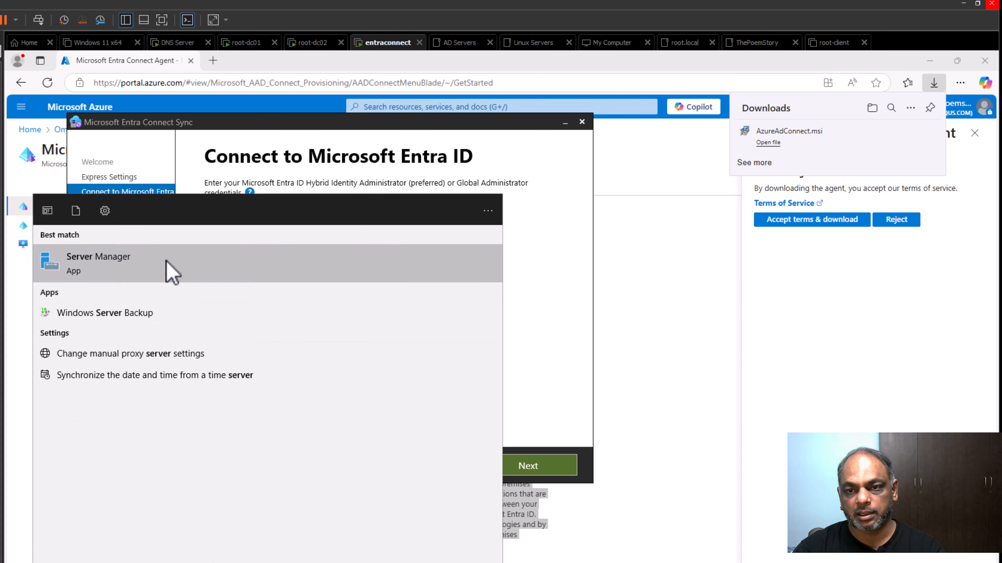
pyautogui.rightClick(169, 264)
pyautogui.click(182, 278)
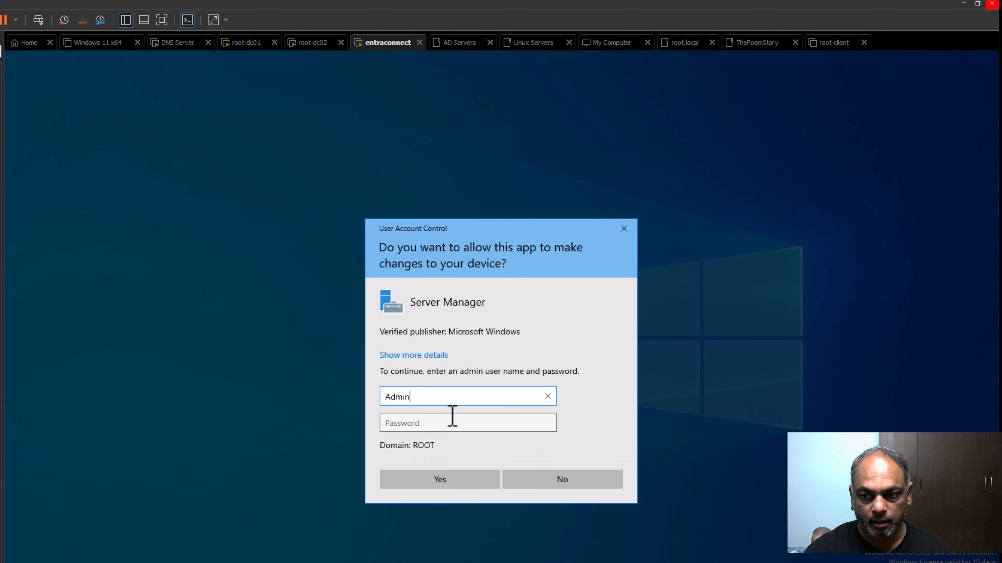
pyautogui.write('Administrator')
pyautogui.press('Tab')
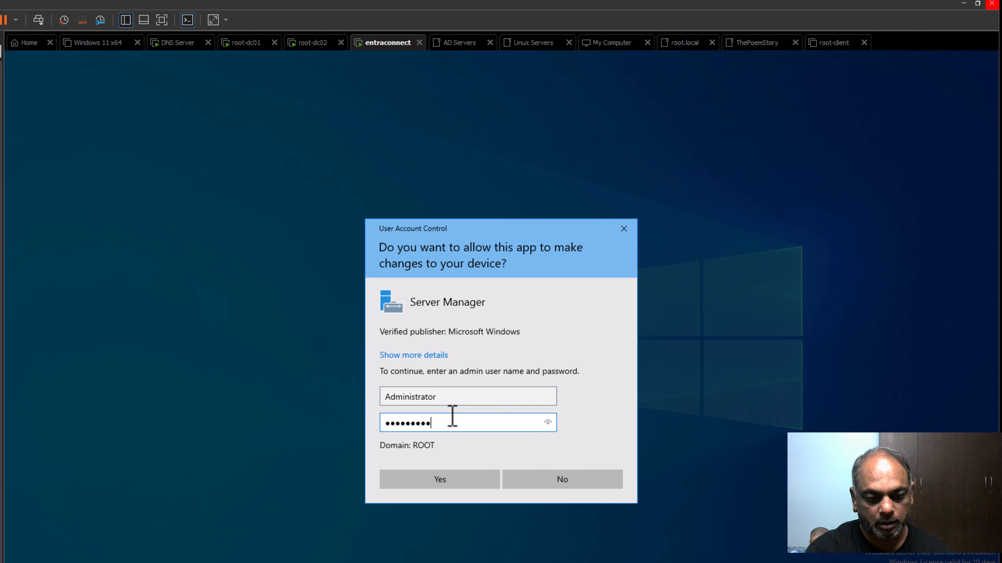
pyautogui.click(441, 480)
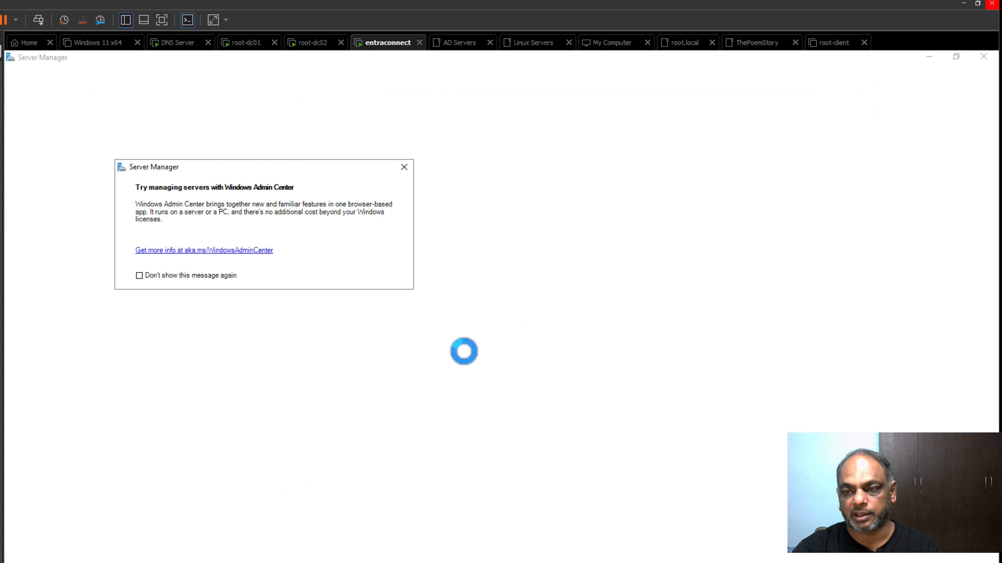
pyautogui.click(405, 170)
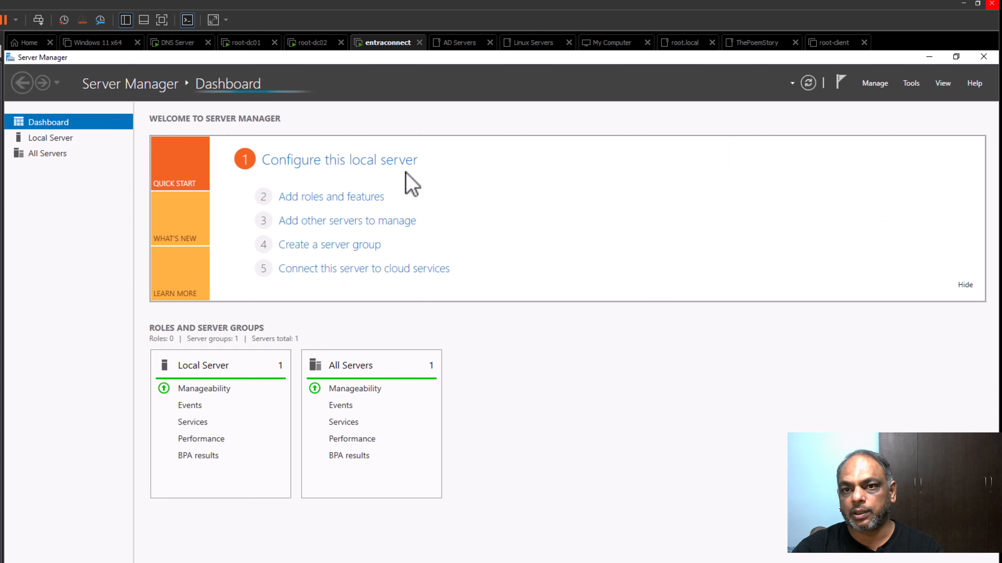
# Turn IE Enhanced Security Configuration off on the Local Server, refresh, and close the sync wizard.
pyautogui.click(35, 142)
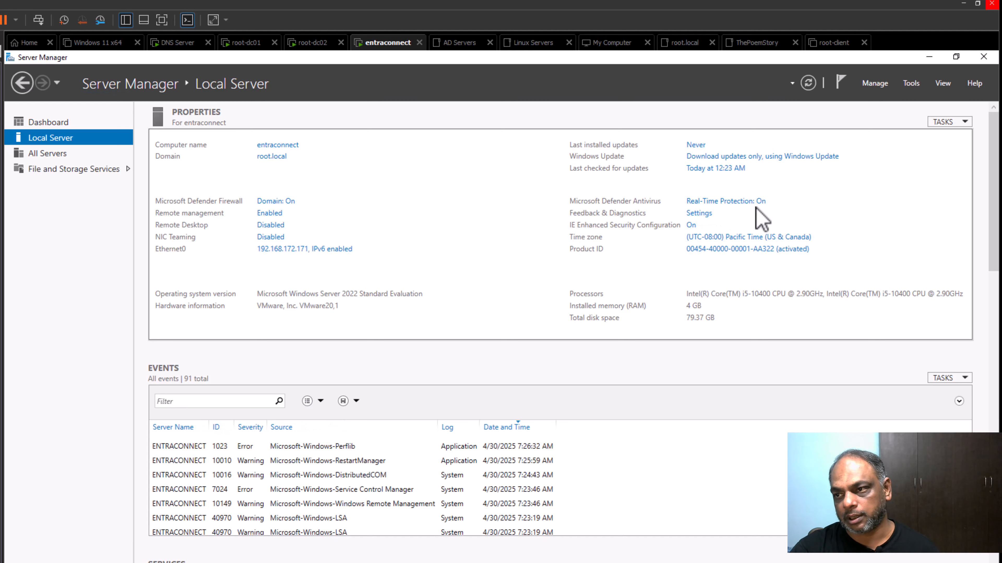
pyautogui.click(692, 227)
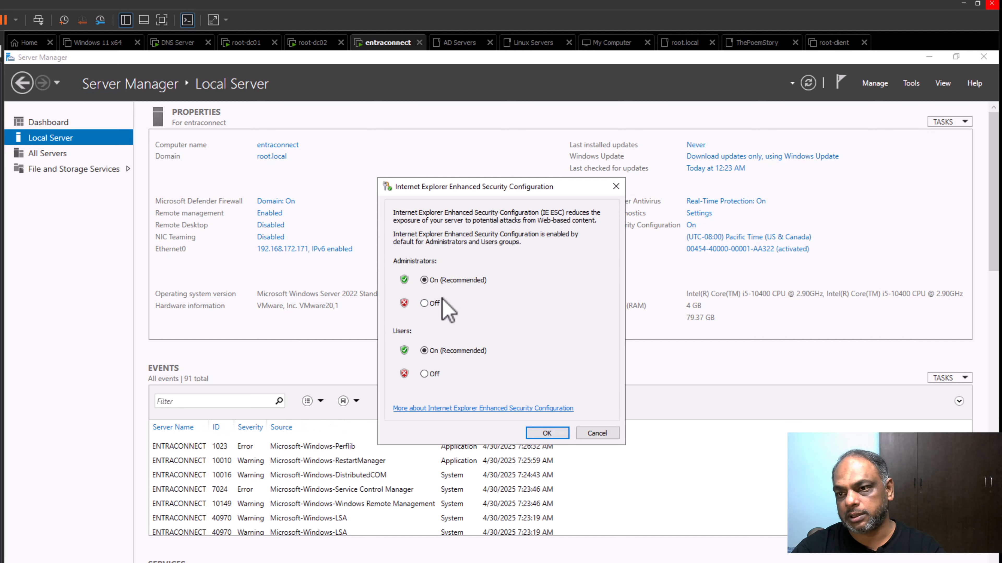
pyautogui.click(431, 375)
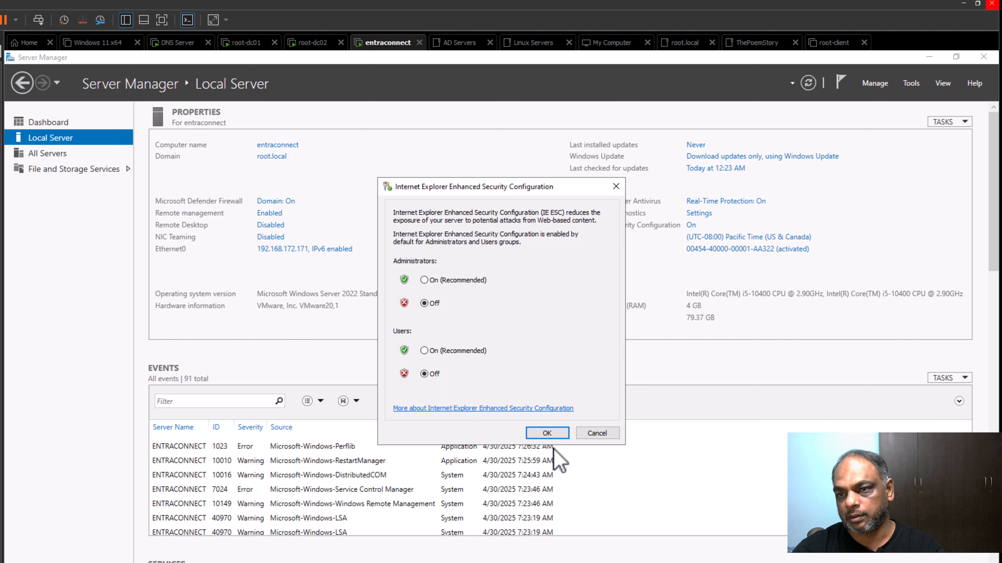
pyautogui.click(547, 433)
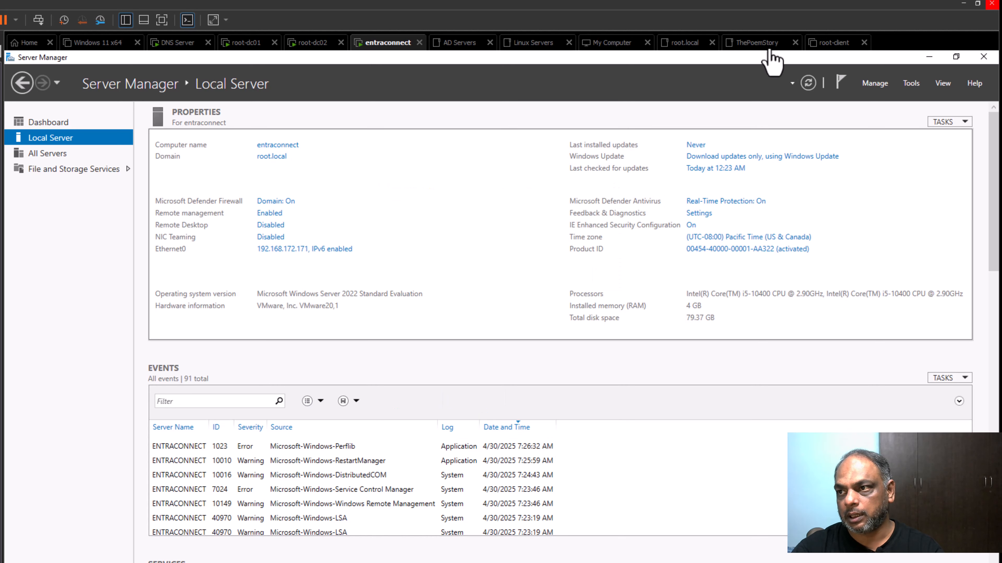
pyautogui.click(808, 83)
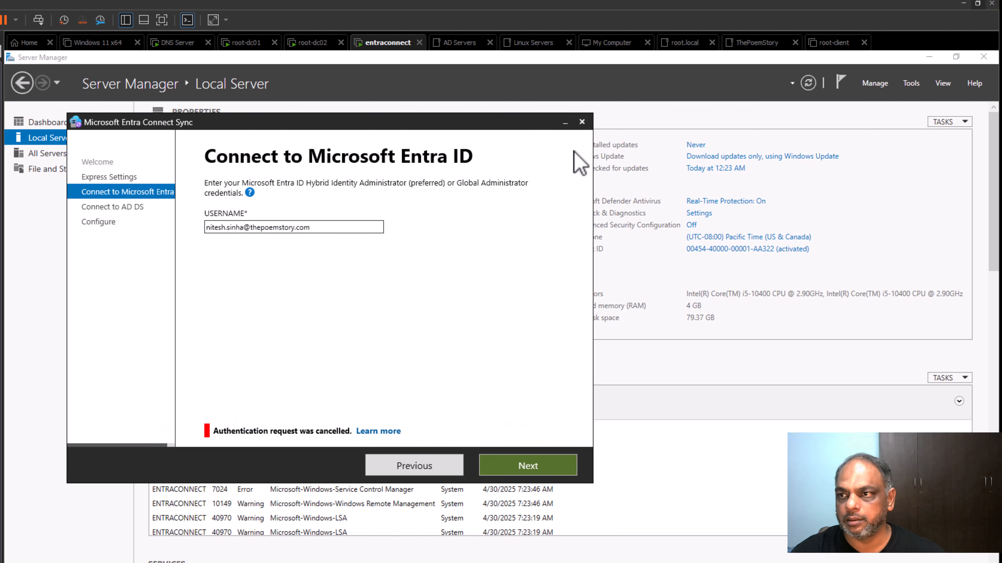
pyautogui.click(582, 122)
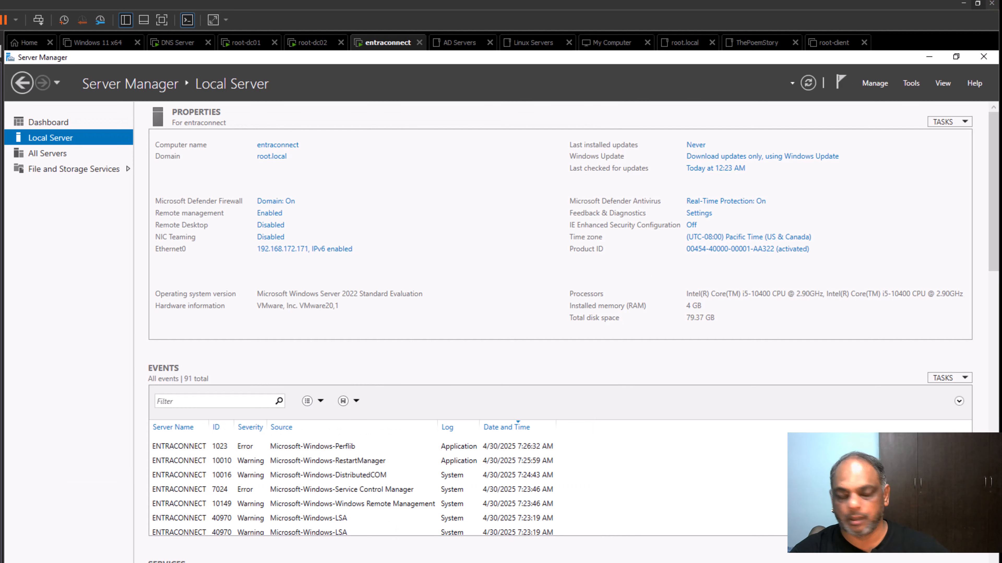
# Relaunch the Azure AD Connect desktop shortcut as administrator, approving UAC with the Administrator account.
pyautogui.press('super+d')
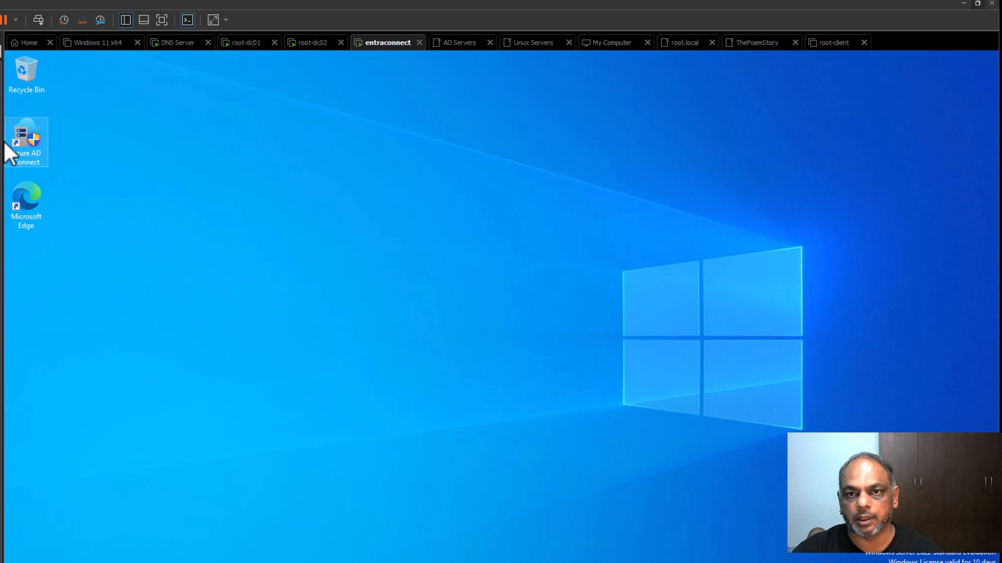
pyautogui.rightClick(27, 136)
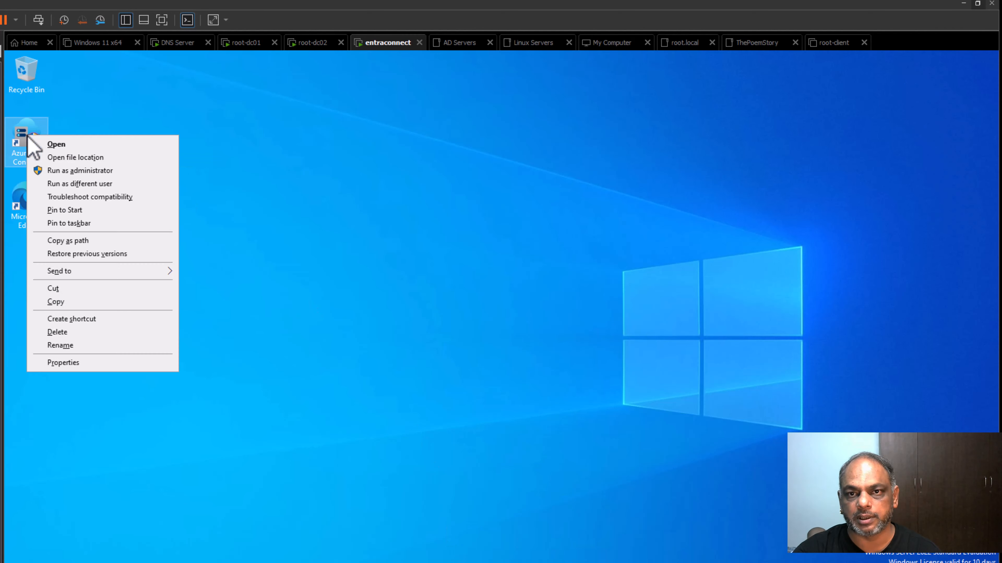
pyautogui.click(112, 171)
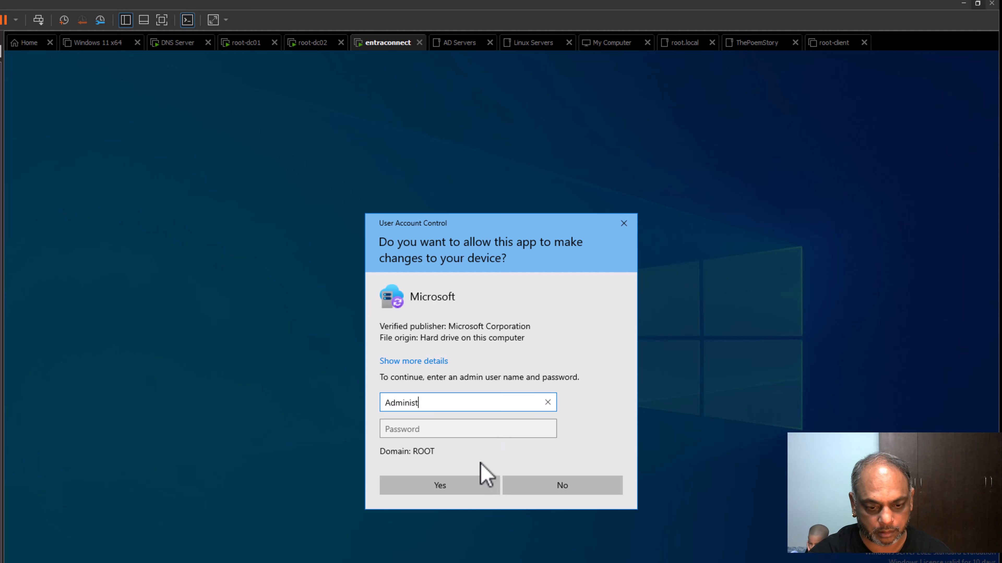
pyautogui.write('Administrator')
pyautogui.press('Tab')
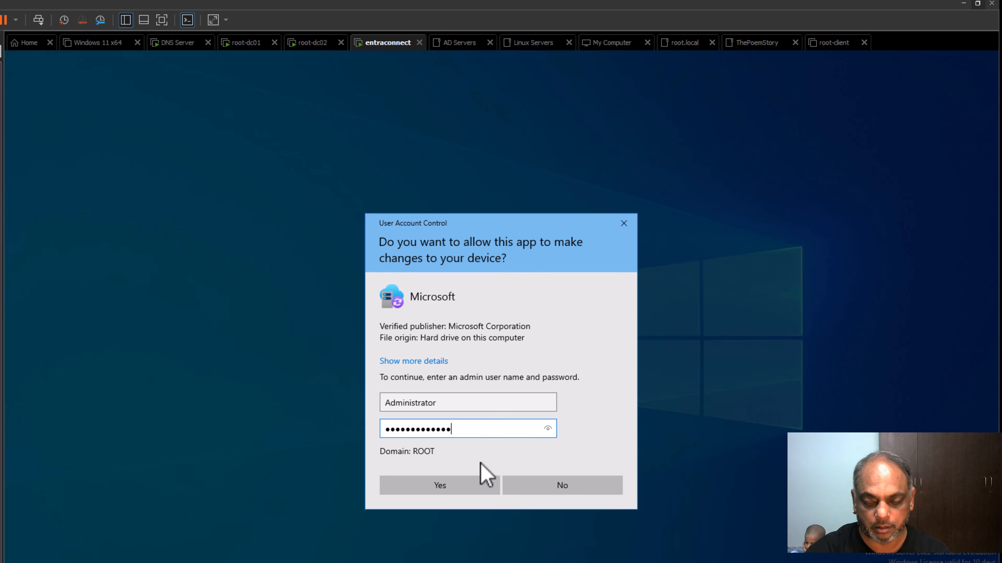
pyautogui.press('Return')
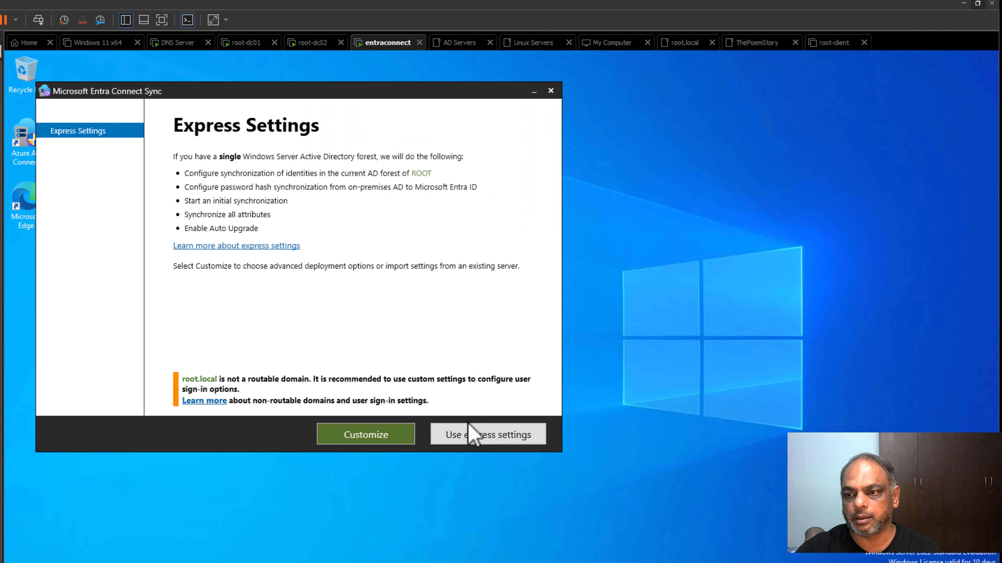
# Choose express settings and submit the Entra admin's e-mail username for verification.
pyautogui.click(470, 427)
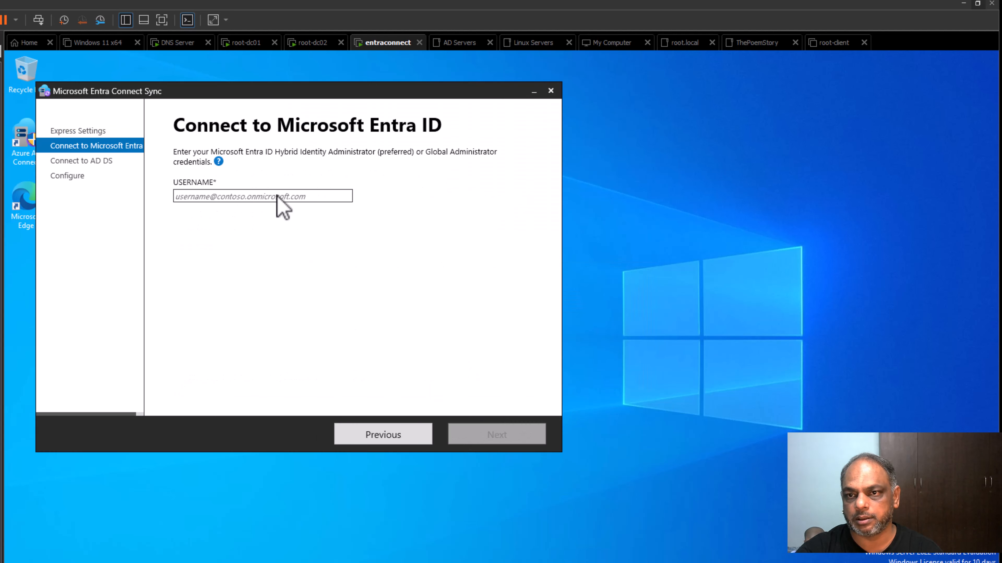
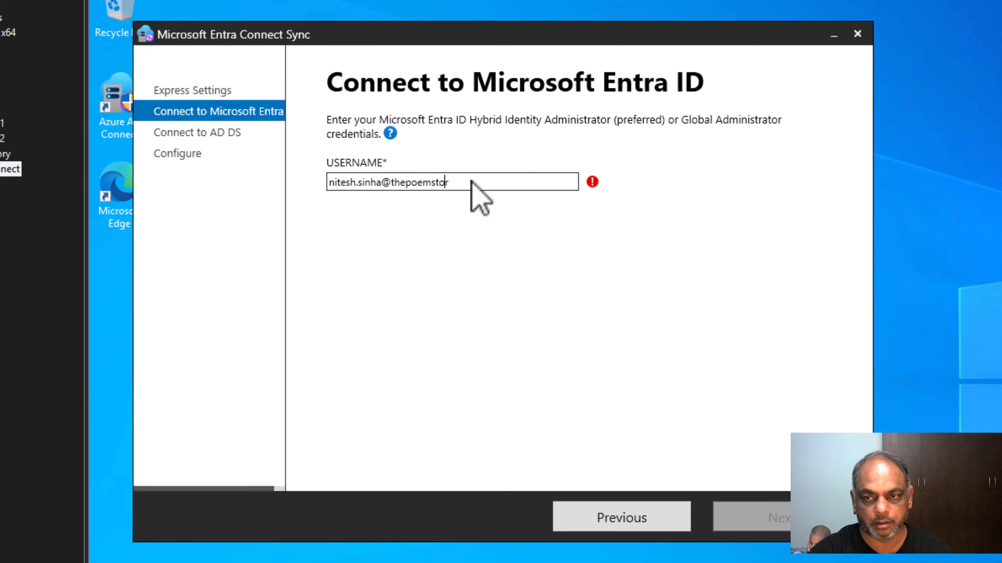
pyautogui.press('Return')
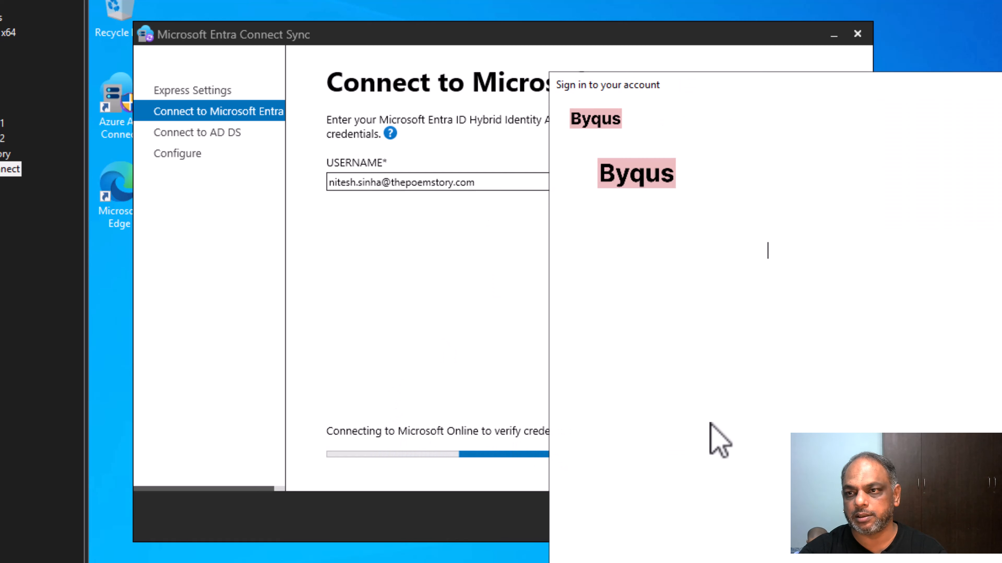
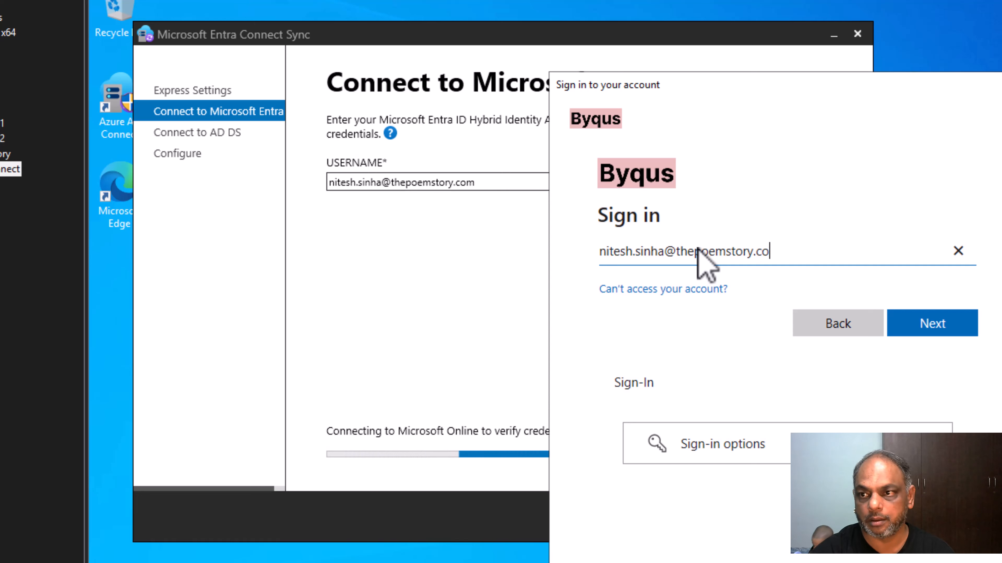
# Sign in with the Entra administrator's e-mail address and password.
pyautogui.press('Return')
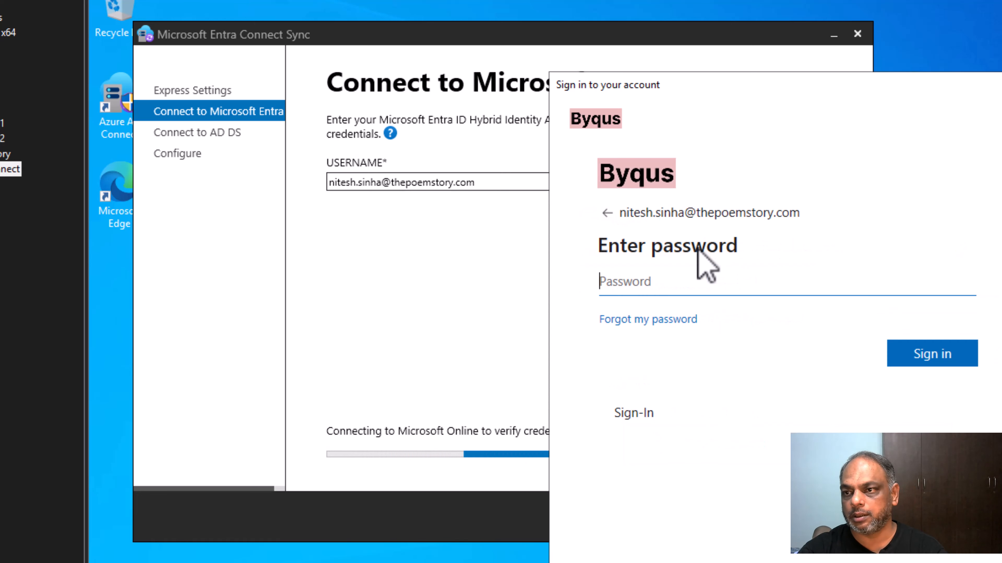
pyautogui.write('****')
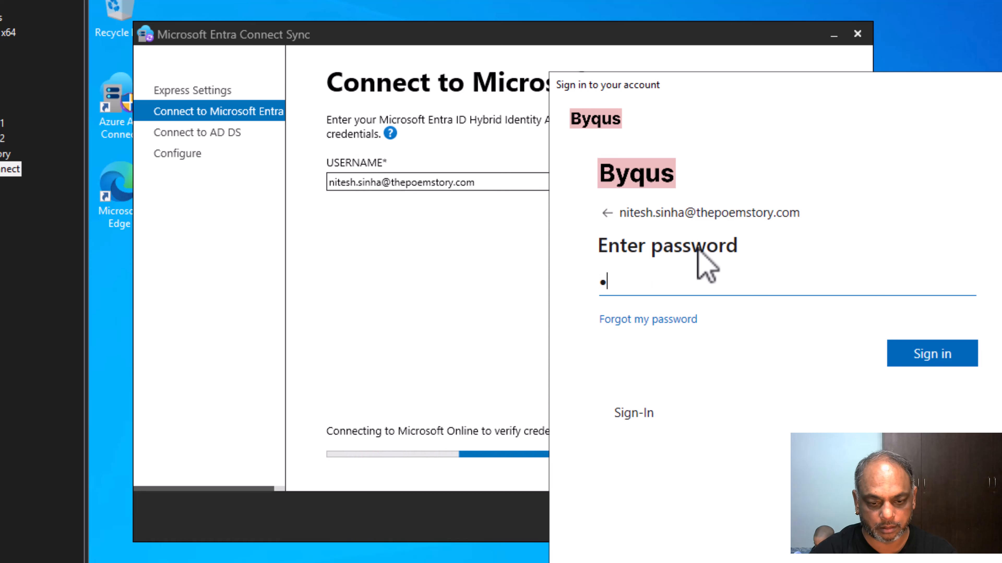
pyautogui.write('****')
pyautogui.press('Return')
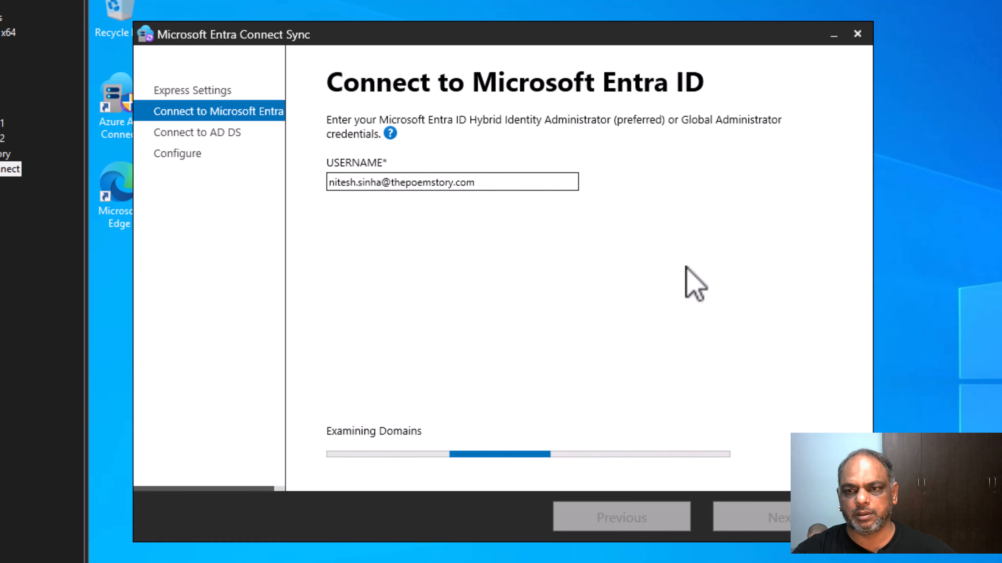
# Enter the domain administrator username and password for AD DS and submit them.
pyautogui.click(379, 168)
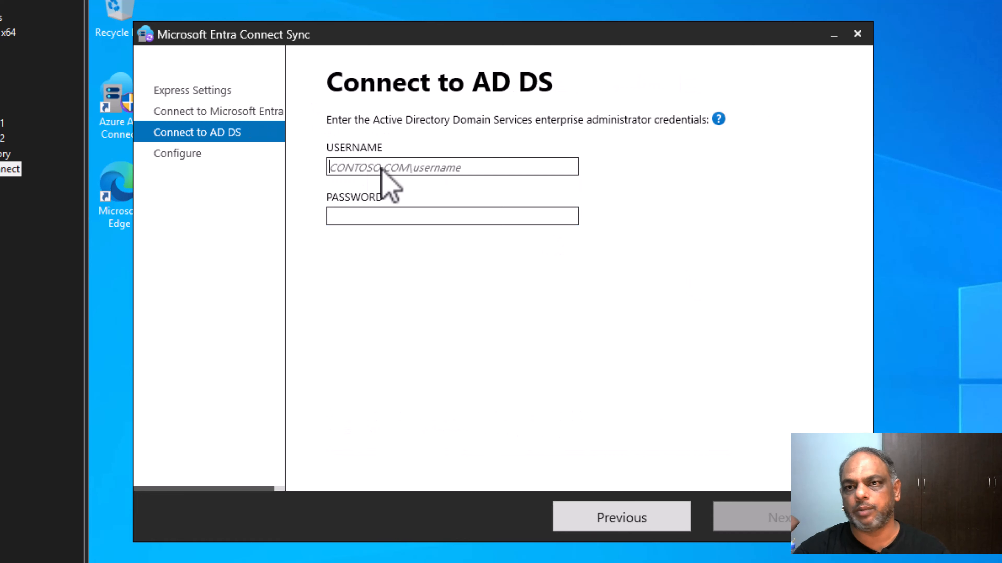
pyautogui.write('ro')
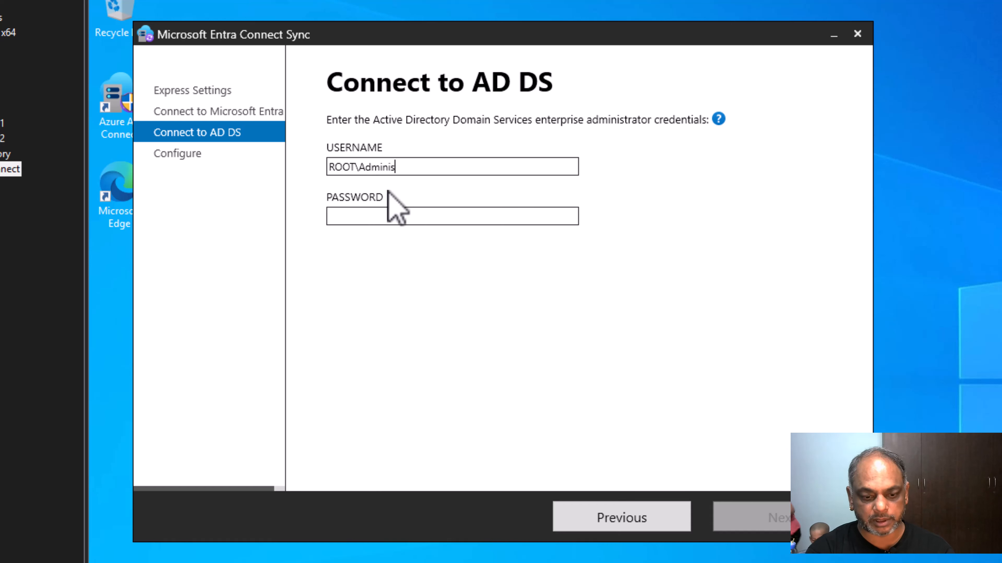
pyautogui.write('OT\\Administrator')
pyautogui.press('Tab')
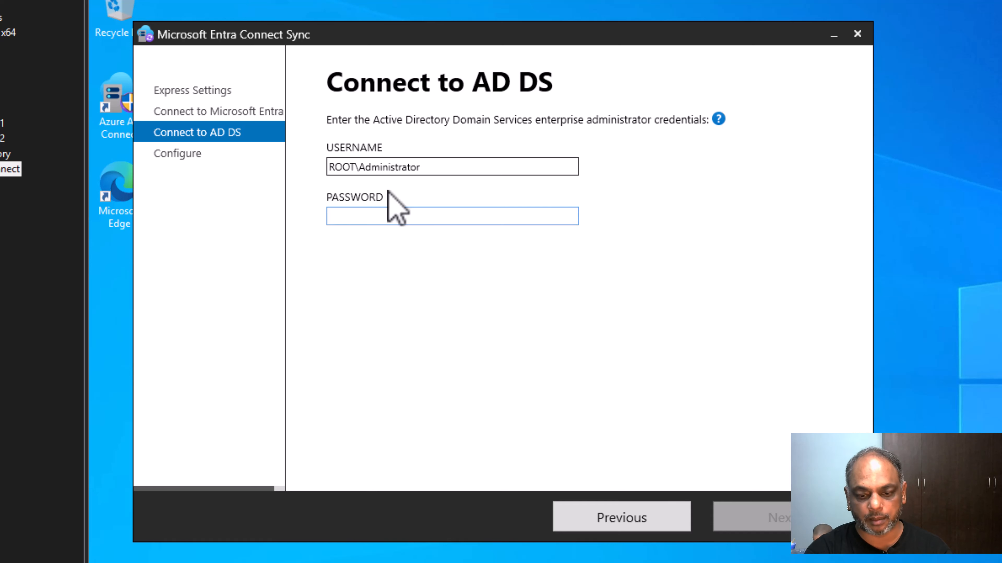
pyautogui.write('••••')
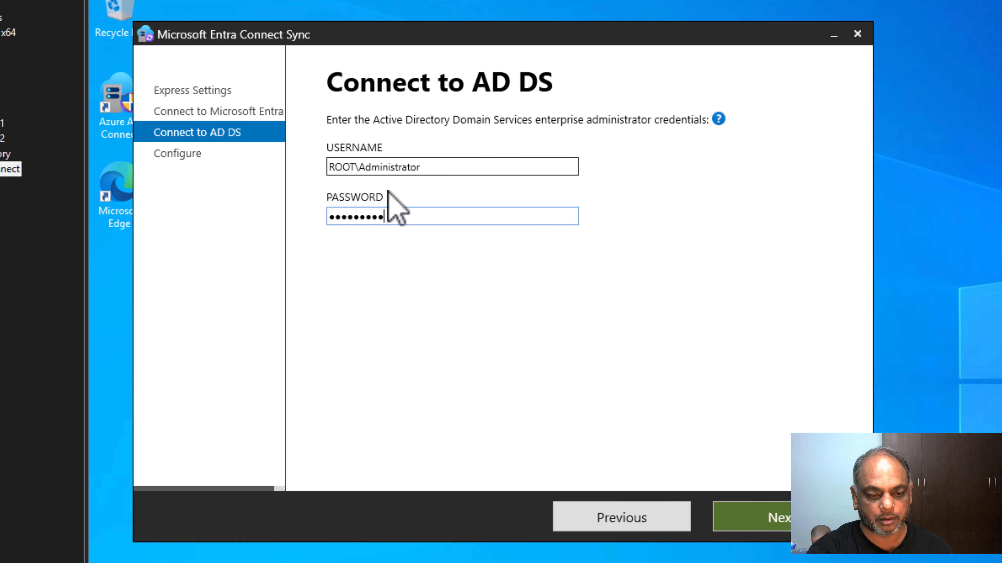
pyautogui.press('Return')
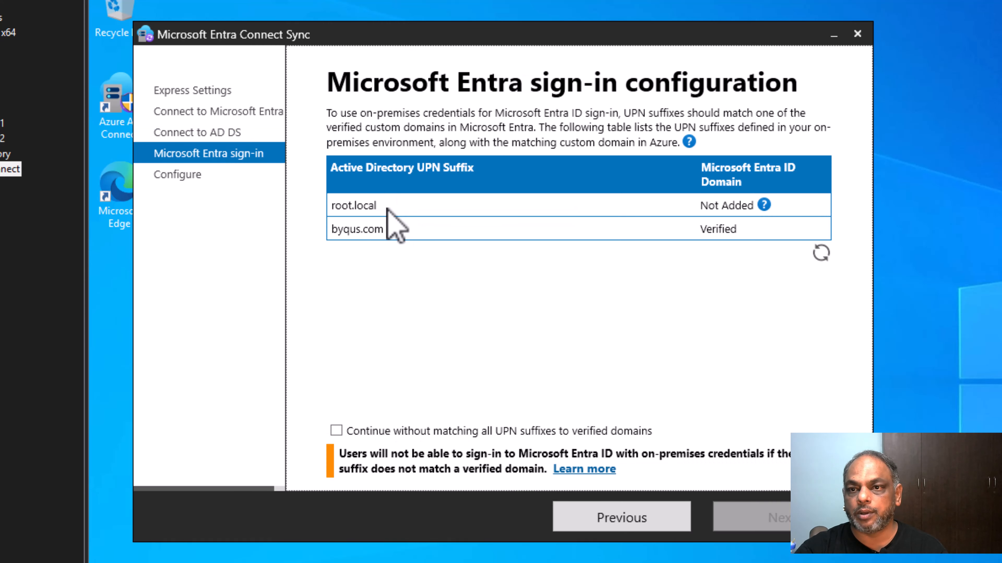
# Allow continuing without matching all UPN suffixes, then begin installing the sync services.
pyautogui.moveTo(764, 205)
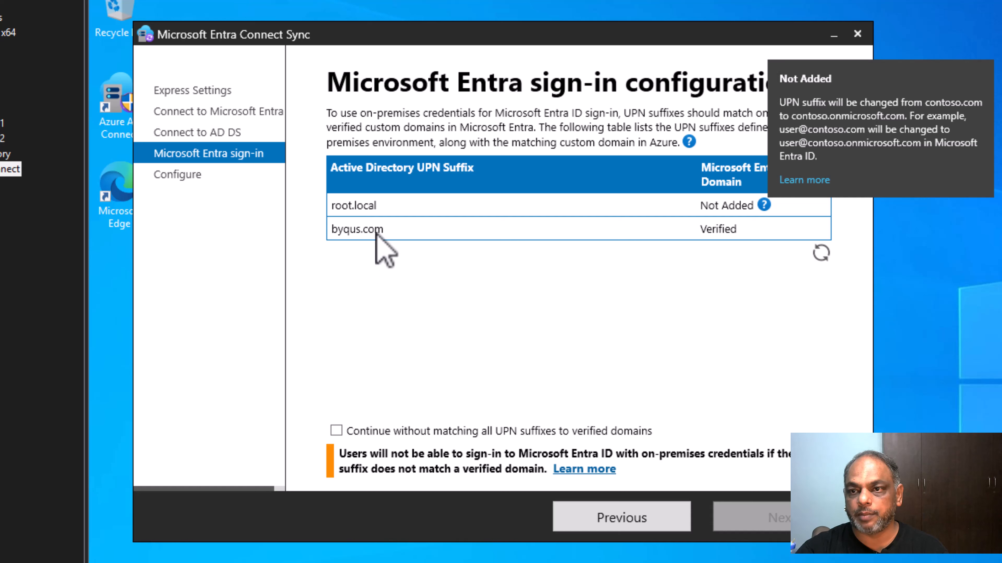
pyautogui.click(336, 431)
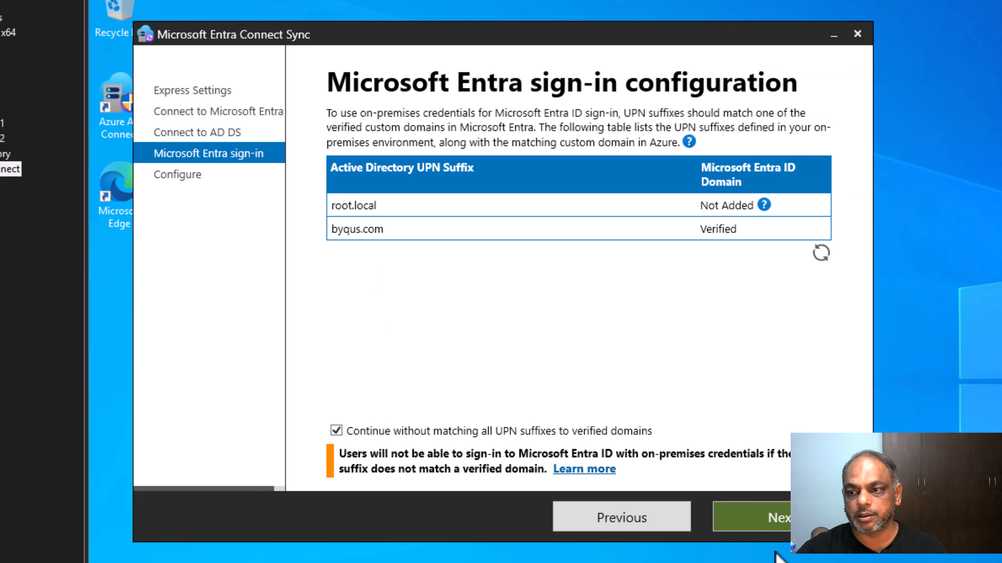
pyautogui.click(749, 518)
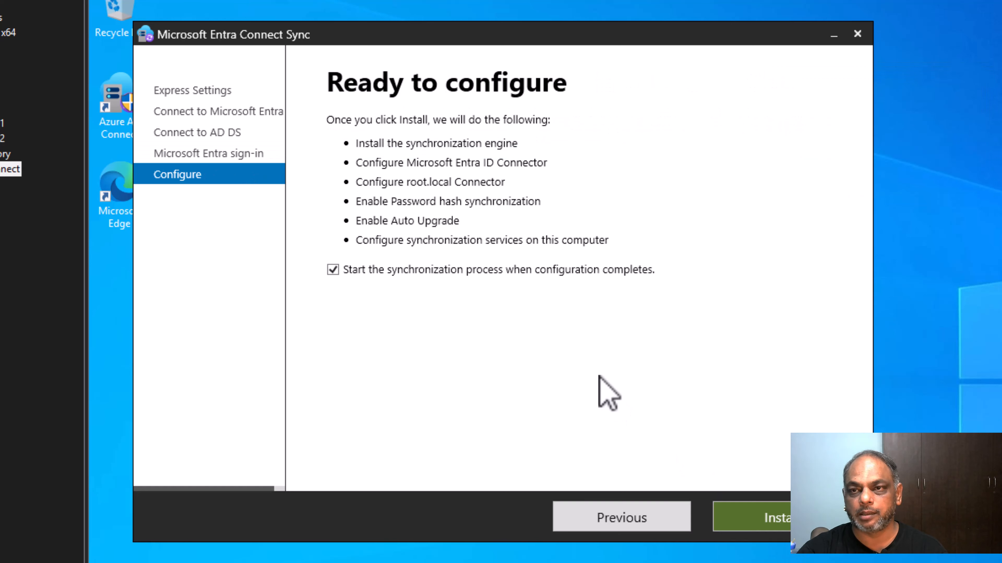
pyautogui.click(769, 518)
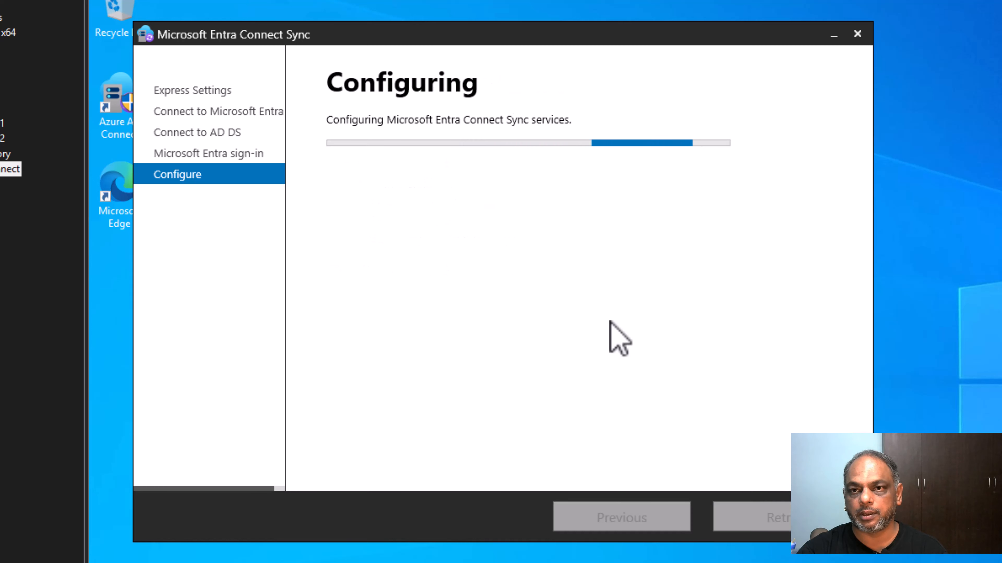
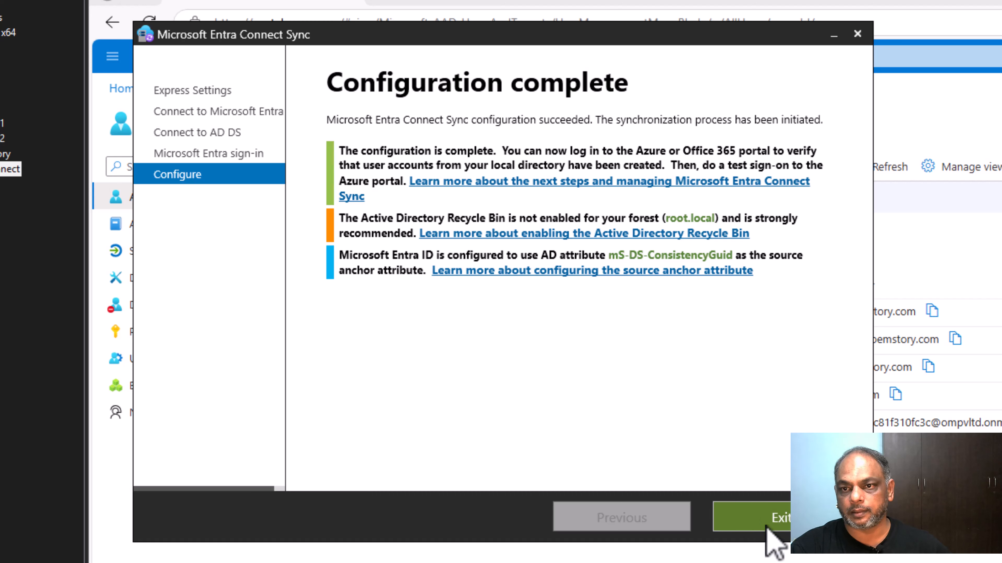
# Close the finished sync configuration wizard and launch Windows PowerShell ISE.
pyautogui.click(767, 527)
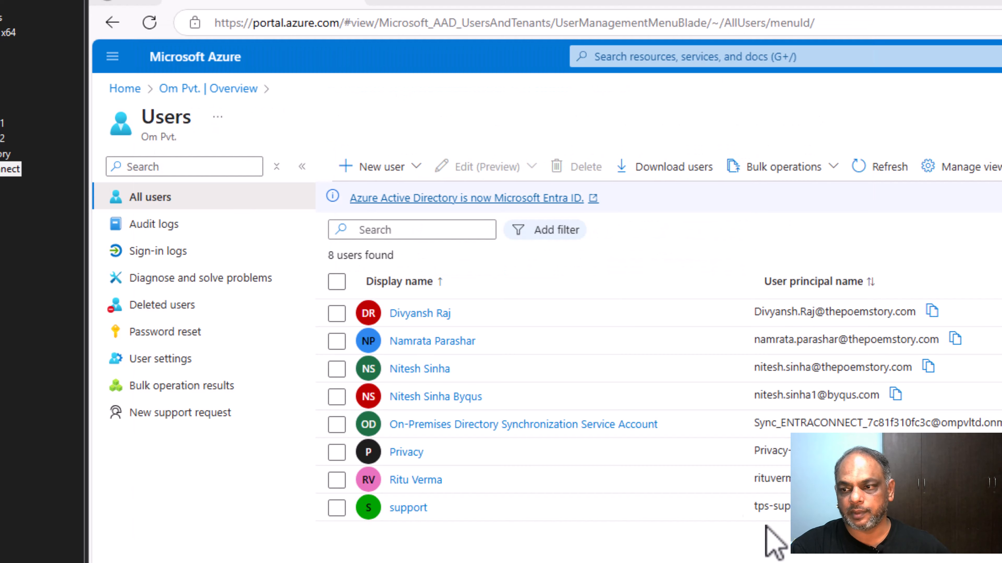
pyautogui.press('super+s')
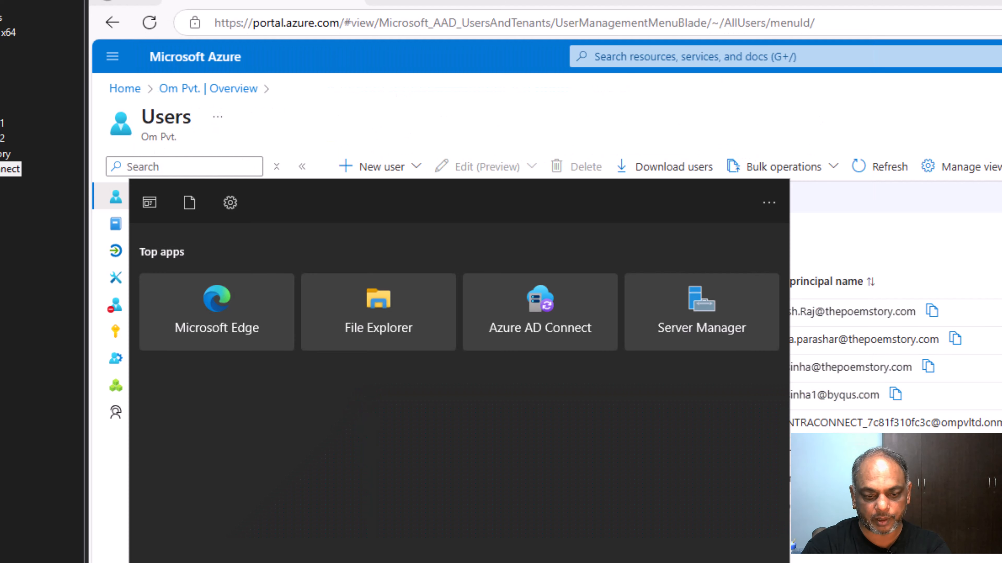
pyautogui.write('power')
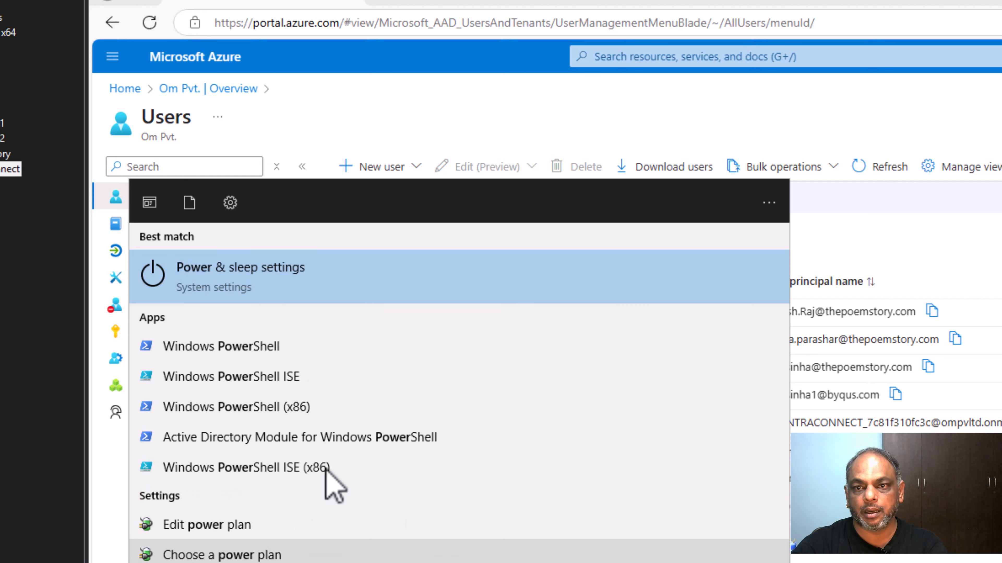
pyautogui.click(300, 383)
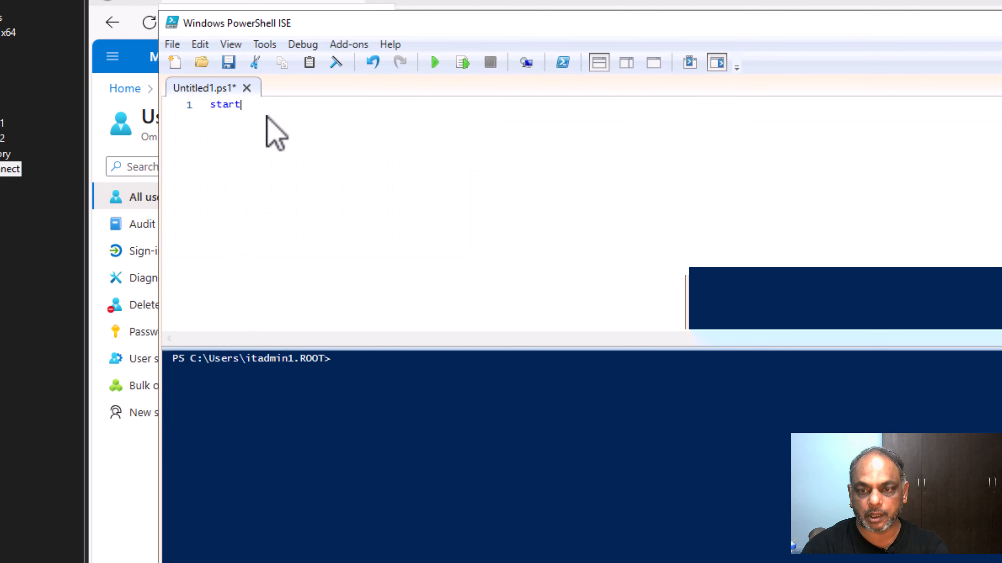
# Run Start-ADSyncSyncCycle -PolicyType Delta, which returns an 80070005 access-denied error.
pyautogui.write('ad')
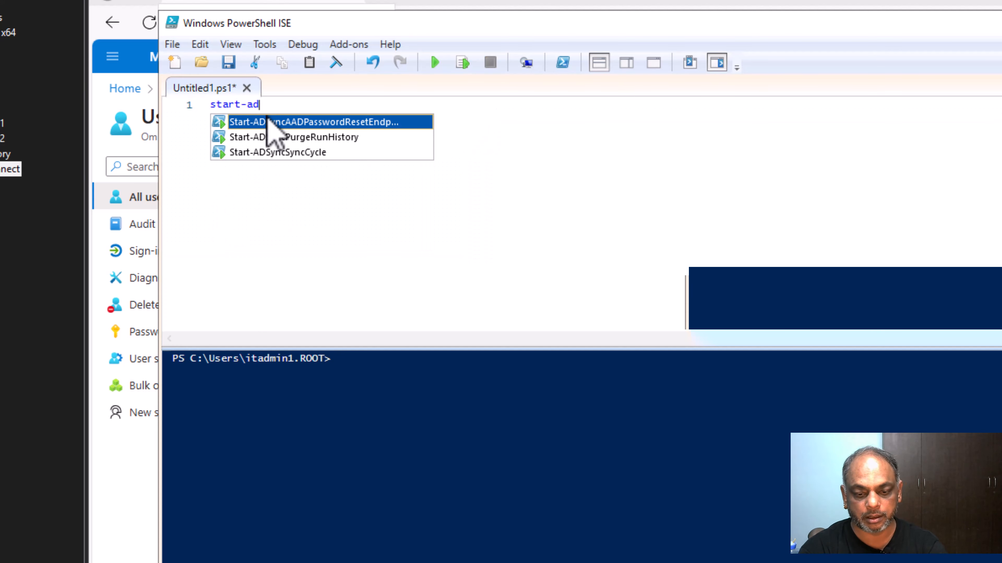
pyautogui.write('sy')
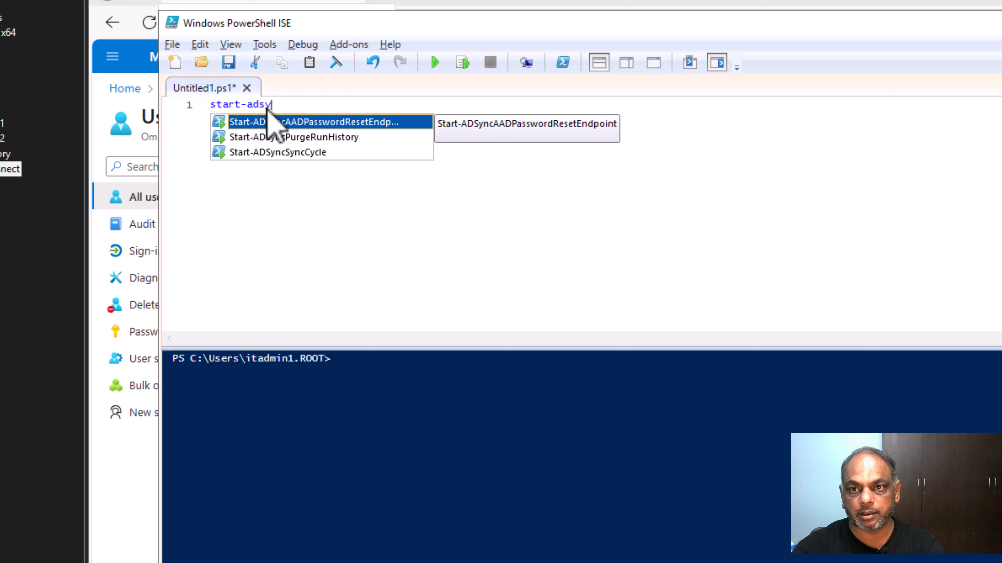
pyautogui.doubleClick(320, 153)
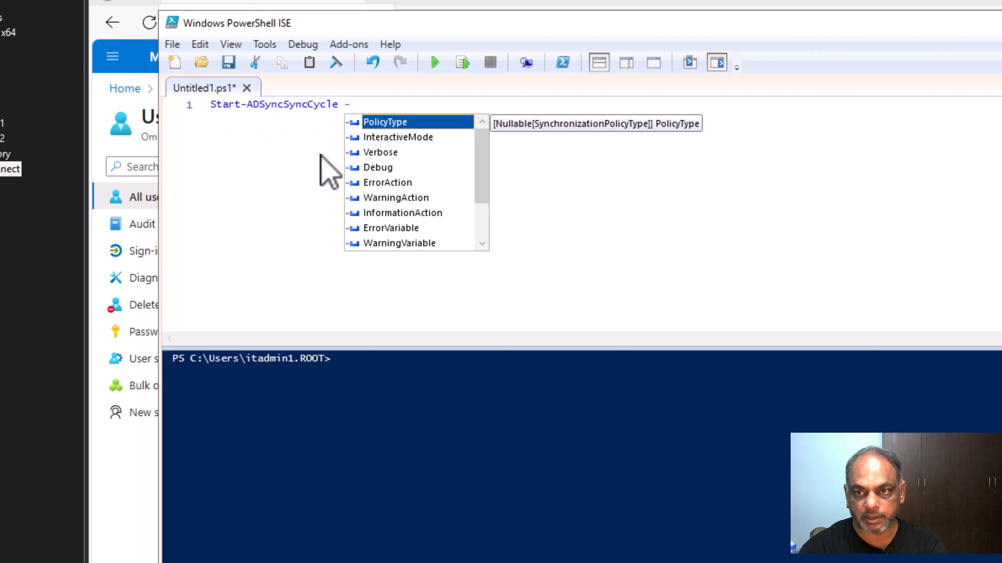
pyautogui.press('Tab')
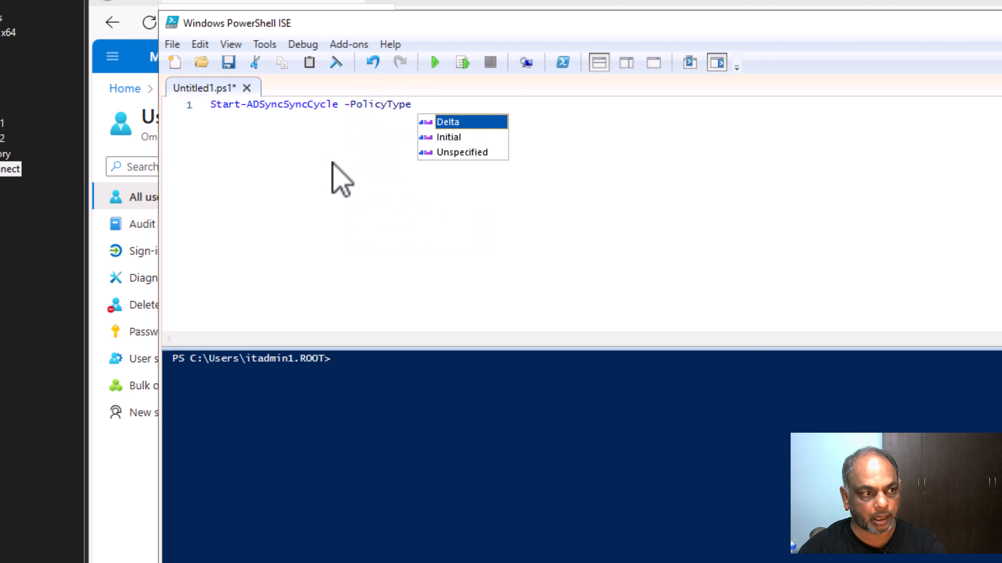
pyautogui.write('Del')
pyautogui.press('Tab')
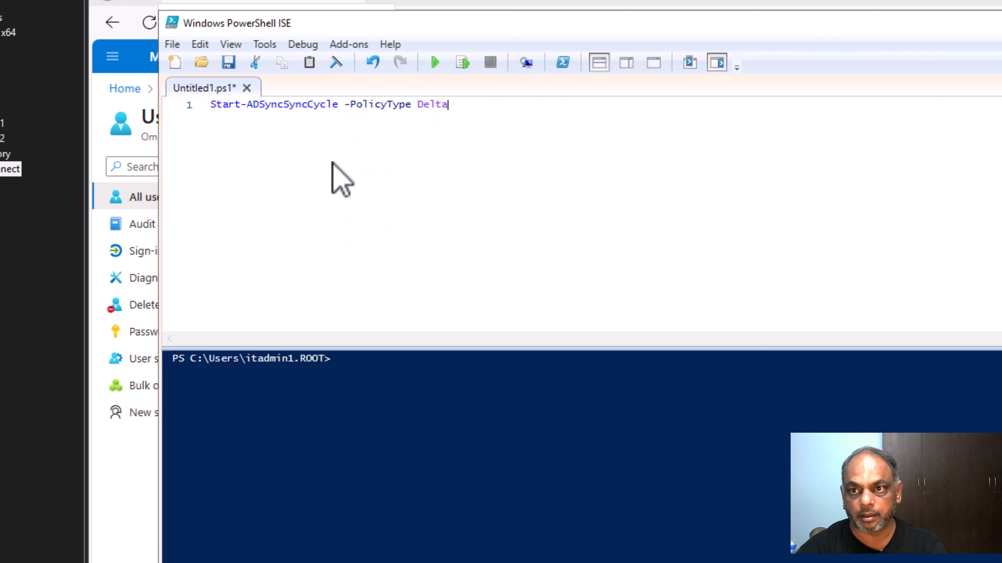
pyautogui.click(462, 62)
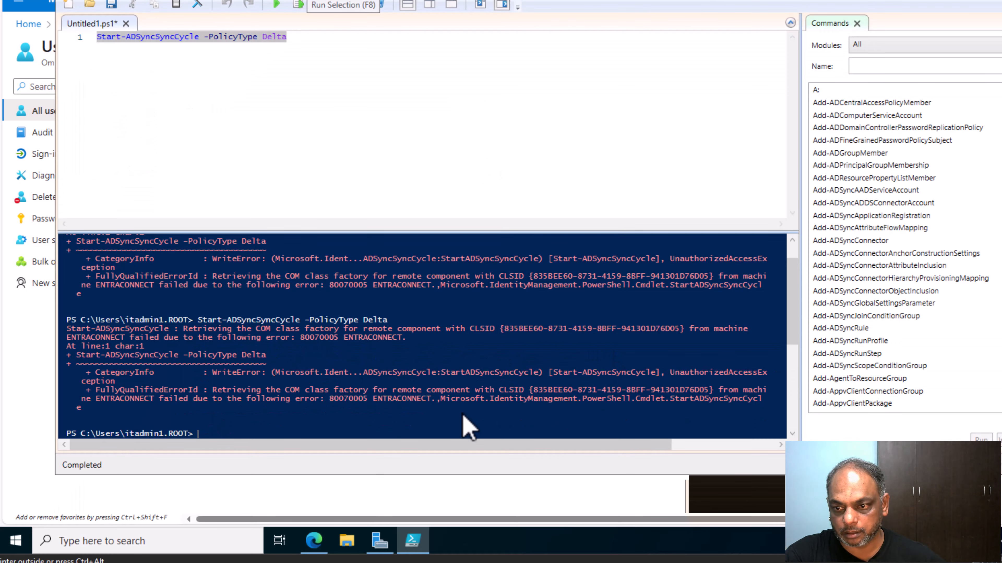
# Refresh the Azure portal Users list and sort it by User principal name.
pyautogui.click(512, 516)
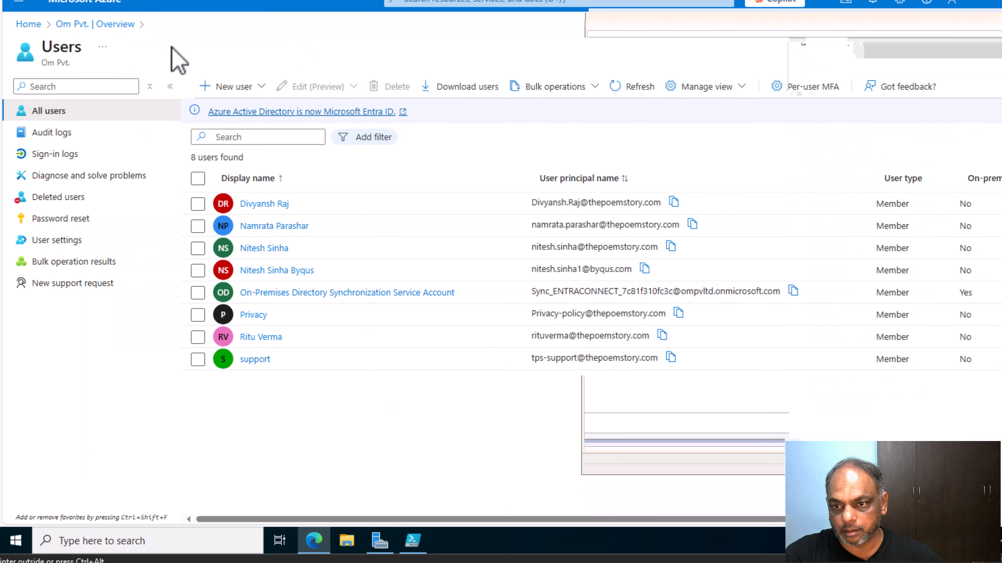
pyautogui.click(642, 90)
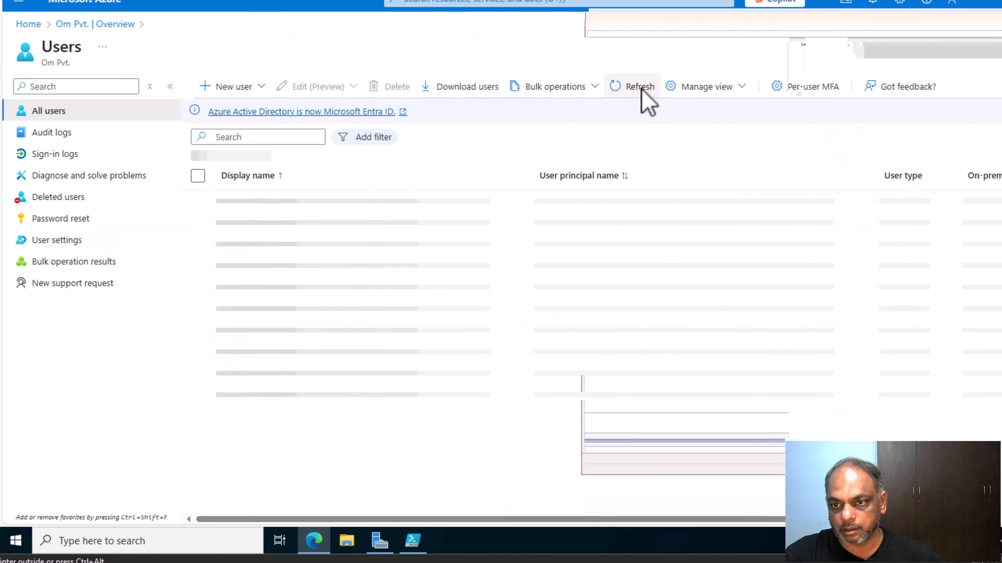
pyautogui.click(628, 81)
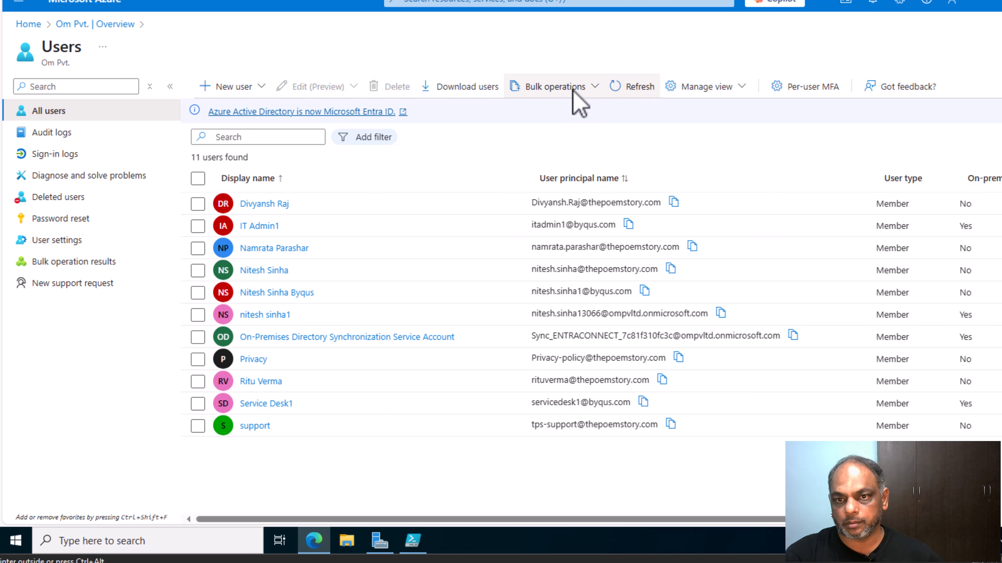
pyautogui.click(611, 178)
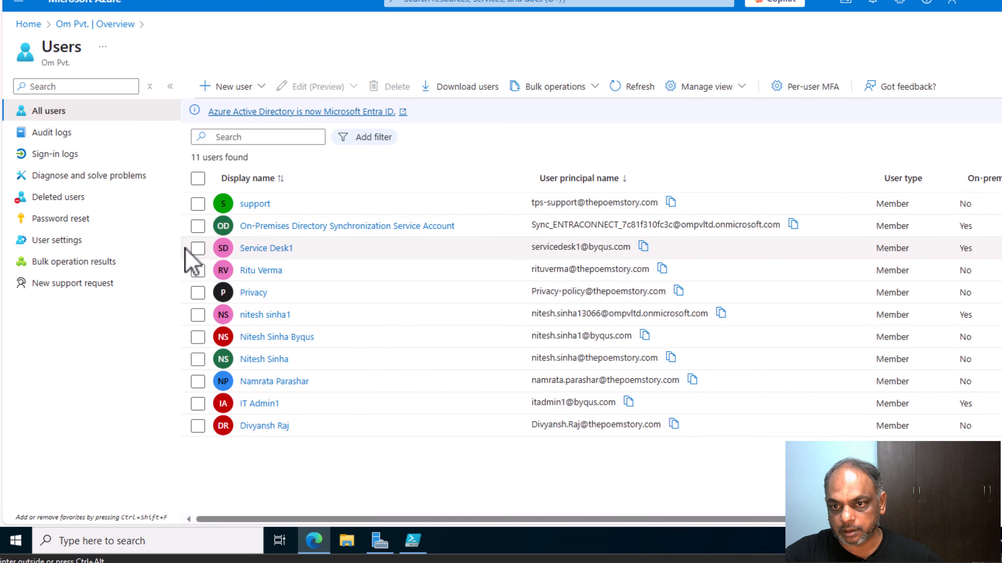
# Narrow columns and highlight Service Desk1, IT Admin1 and other byqus.com accounts to confirm on-premises sync.
pyautogui.click(197, 249)
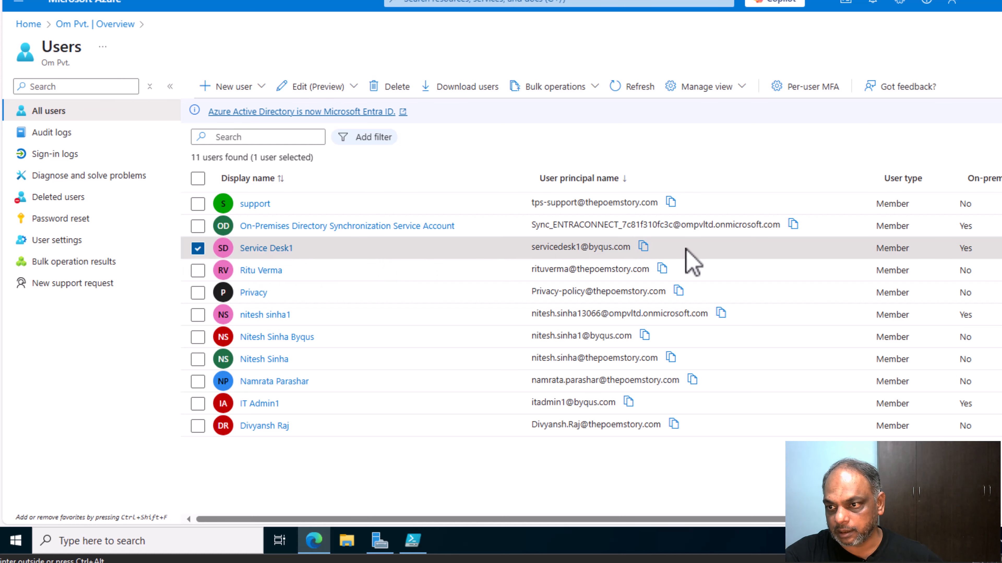
pyautogui.moveTo(688, 256); pyautogui.dragTo(197, 262)
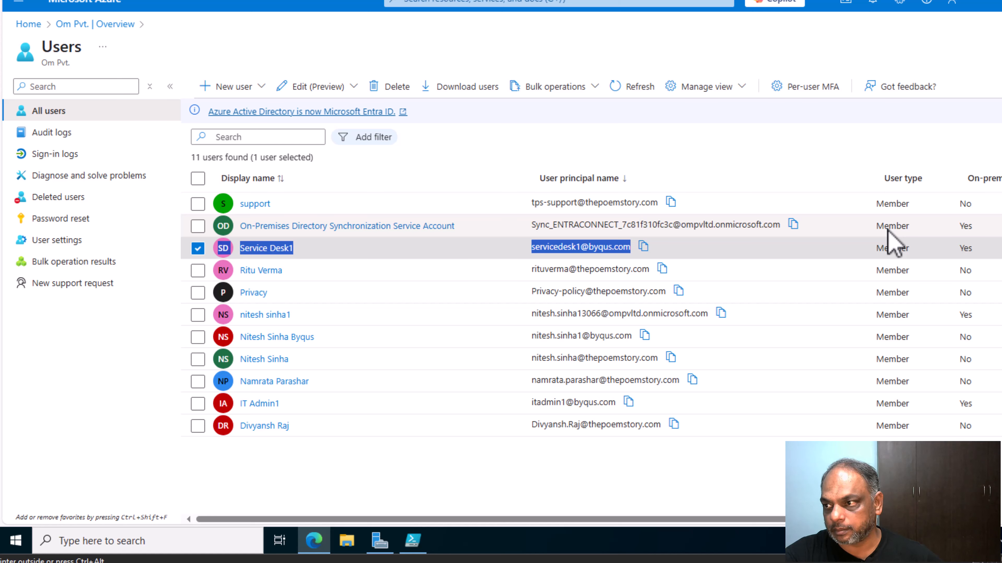
pyautogui.moveTo(879, 176); pyautogui.dragTo(780, 178)
pyautogui.moveTo(530, 178); pyautogui.dragTo(406, 182)
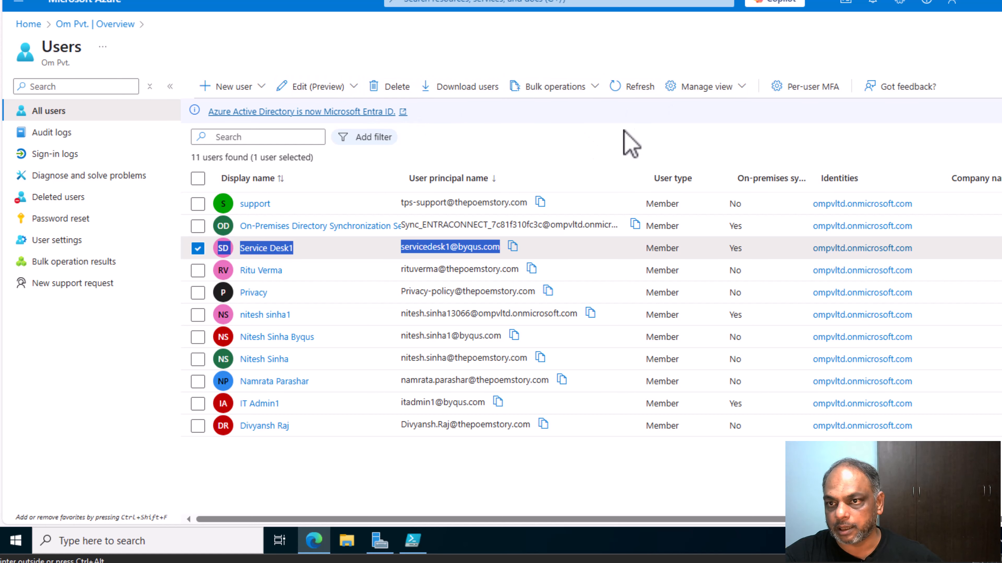
pyautogui.click(498, 127)
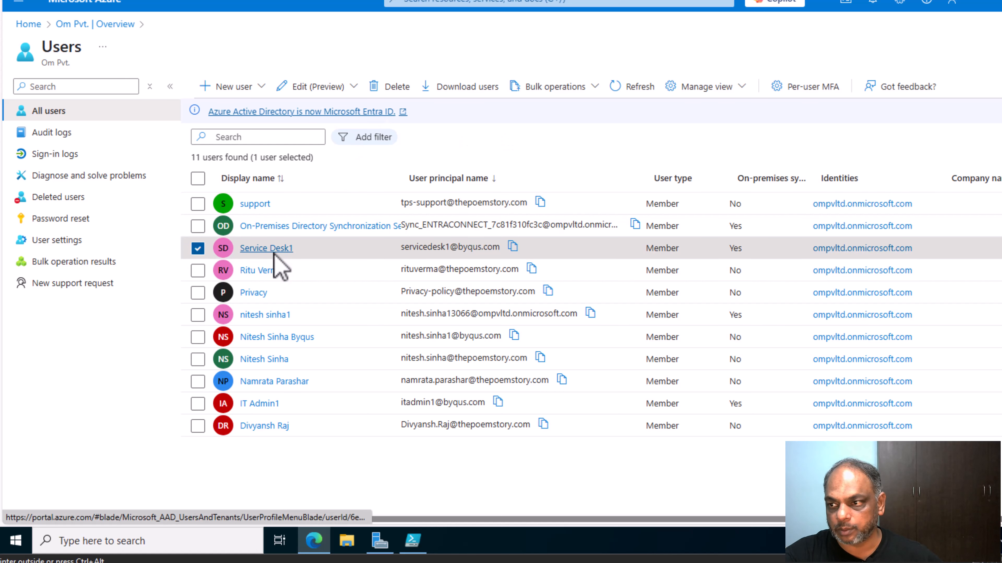
pyautogui.moveTo(501, 247); pyautogui.dragTo(401, 247)
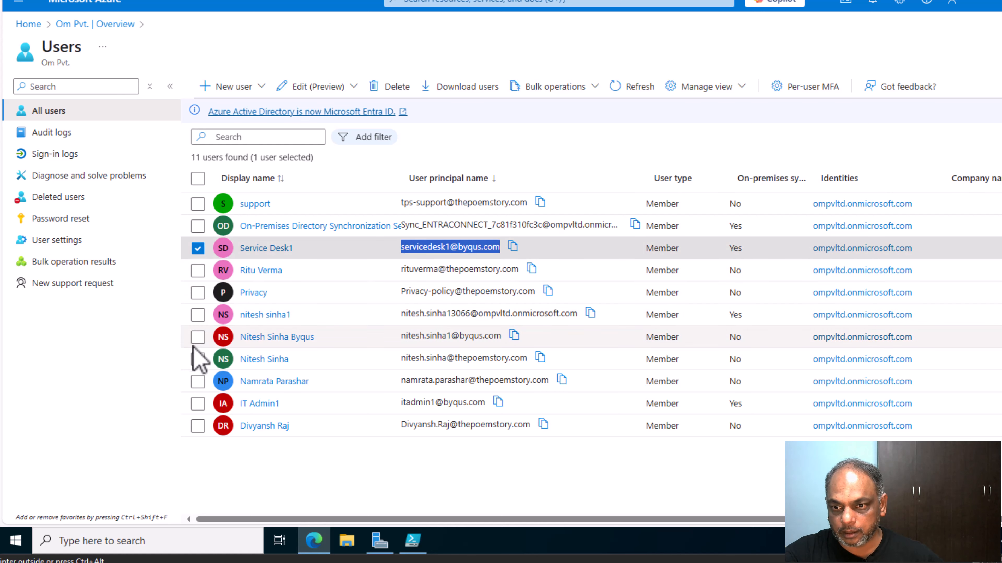
pyautogui.moveTo(508, 337); pyautogui.dragTo(240, 336)
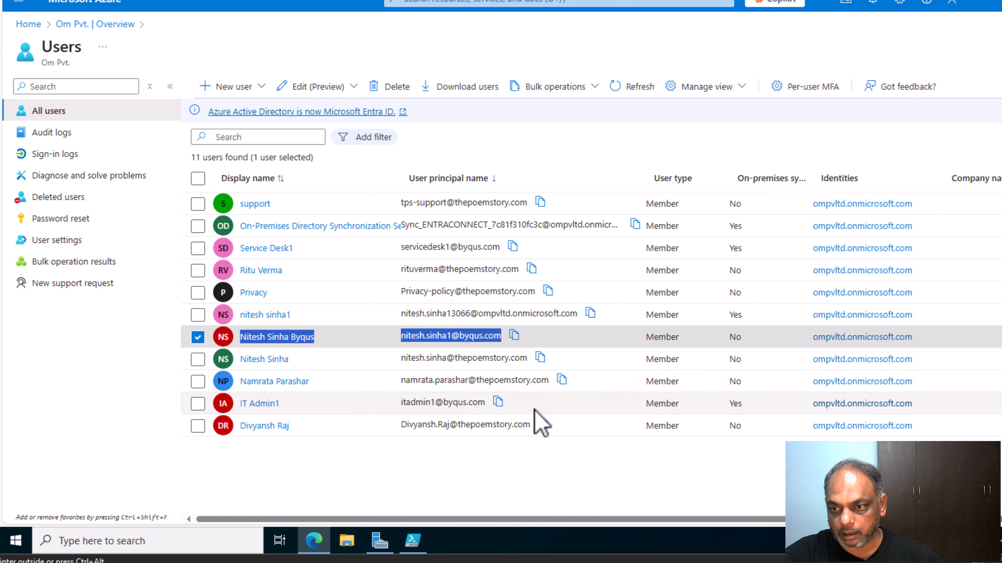
pyautogui.moveTo(497, 404); pyautogui.dragTo(240, 405)
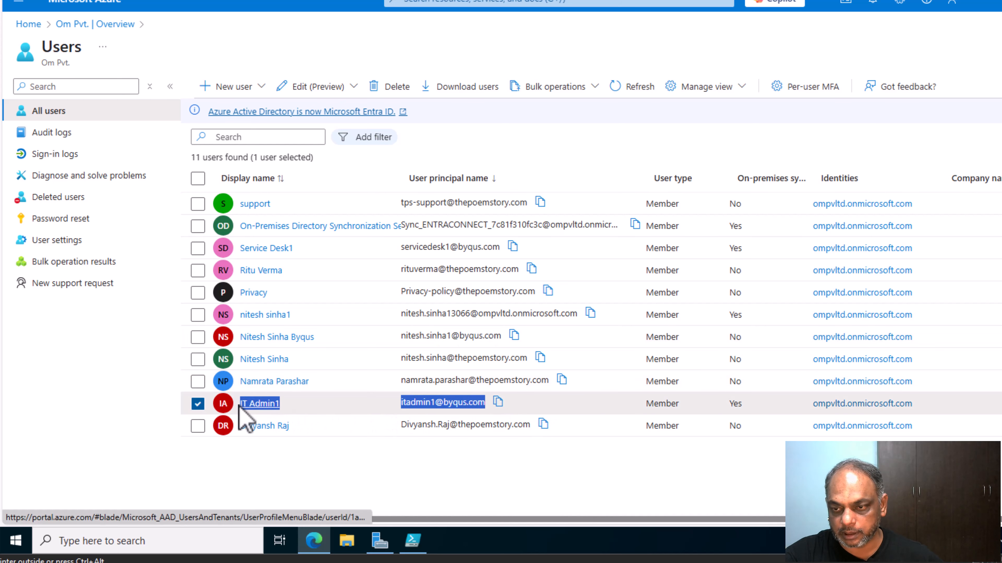
pyautogui.click(332, 480)
pyautogui.click(370, 402)
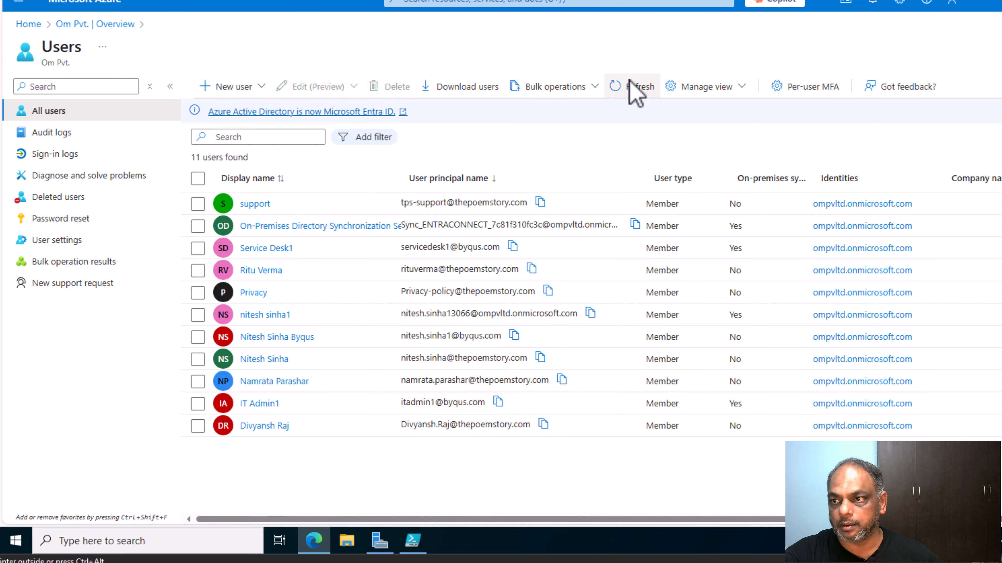
pyautogui.click(639, 88)
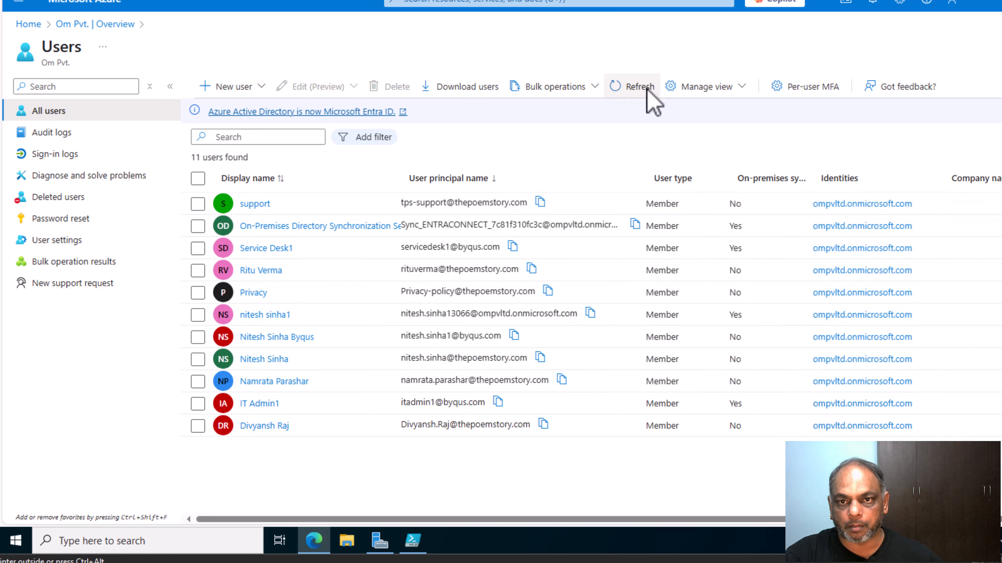
# Go to the Entra ID overview, then load admin.microsoft.com in a new browser tab.
pyautogui.click(35, 25)
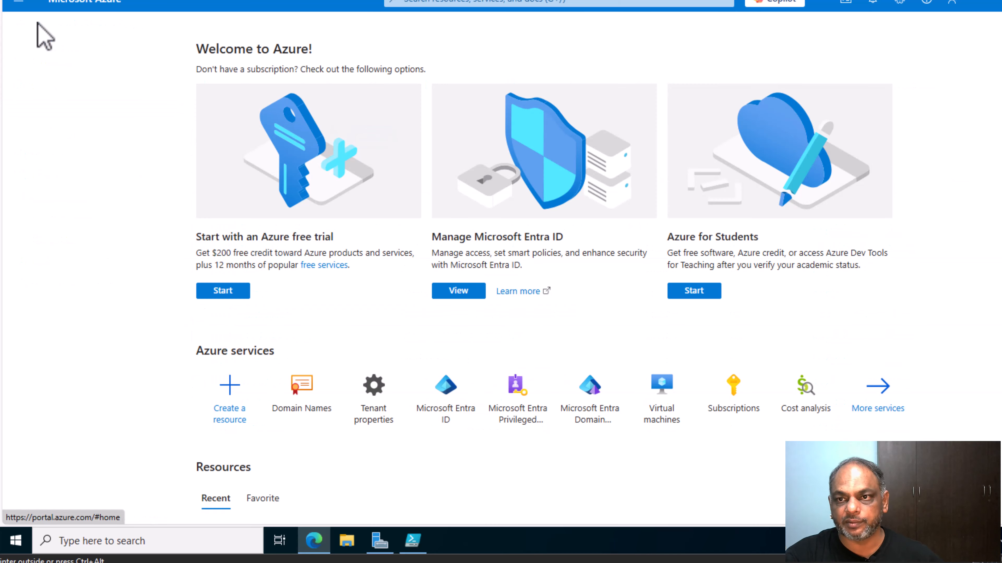
pyautogui.click(461, 291)
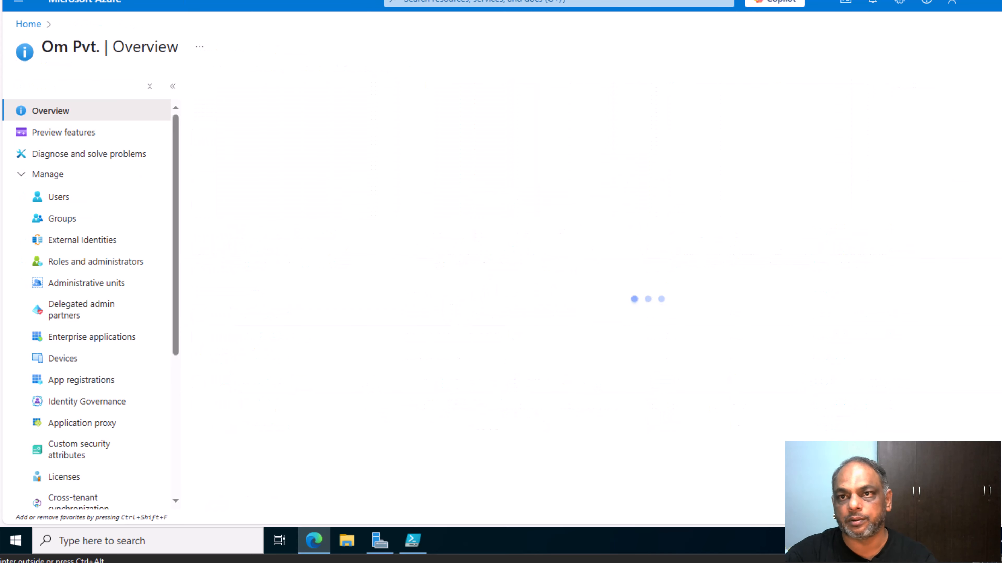
pyautogui.hotkey('ctrl', 't')
pyautogui.click(260, 0)
pyautogui.write('adm')
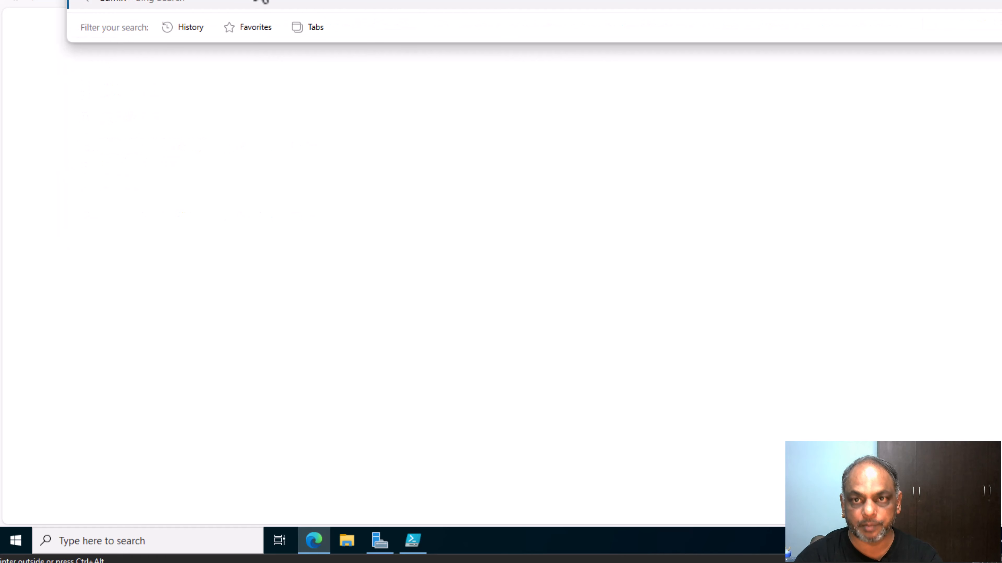
pyautogui.write('in.microsoft.')
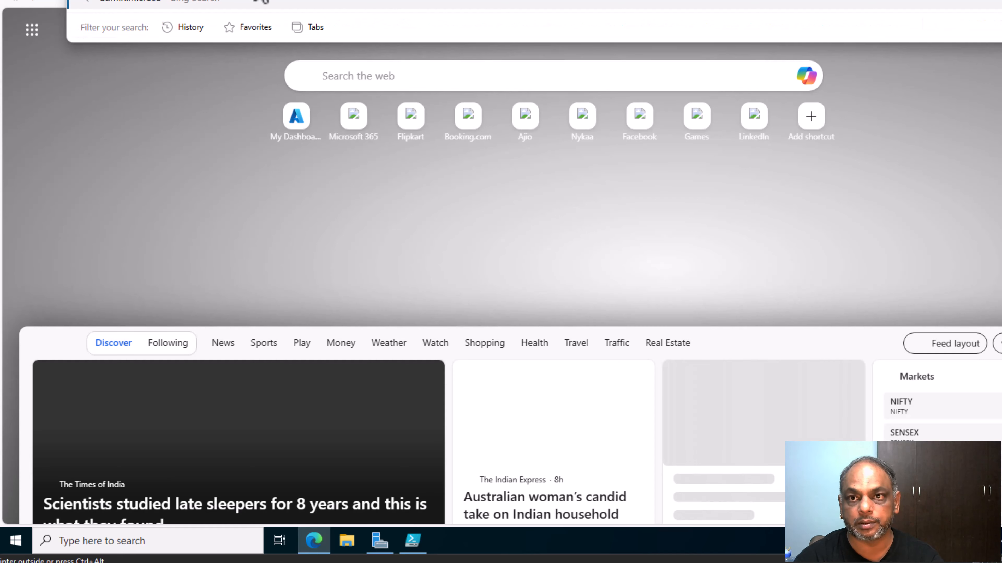
pyautogui.write('com')
pyautogui.press('Return')
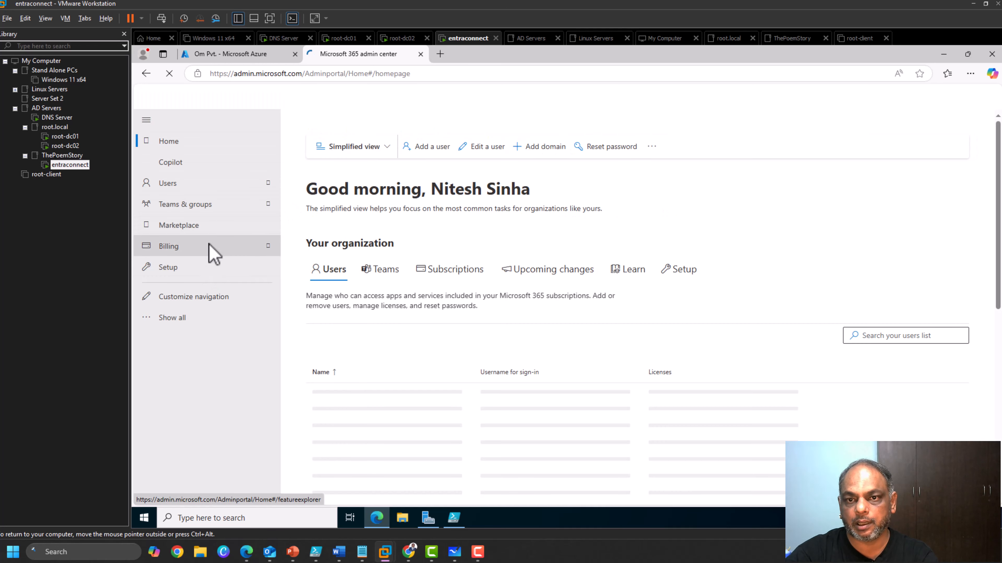
# Show all admin center navigation items and open the Setup page with Settings sub-pages expanded.
pyautogui.click(186, 319)
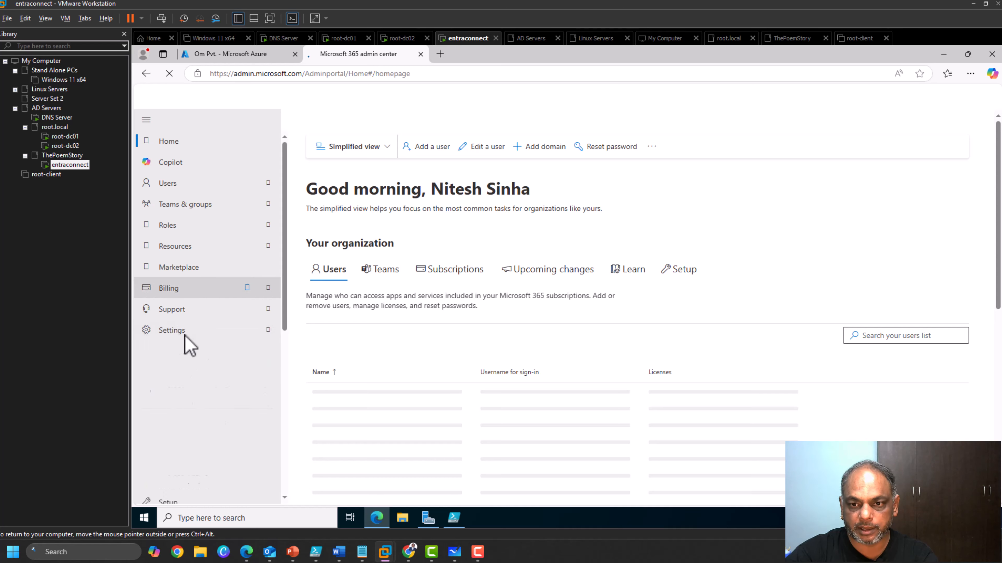
pyautogui.click(191, 336)
pyautogui.click(186, 330)
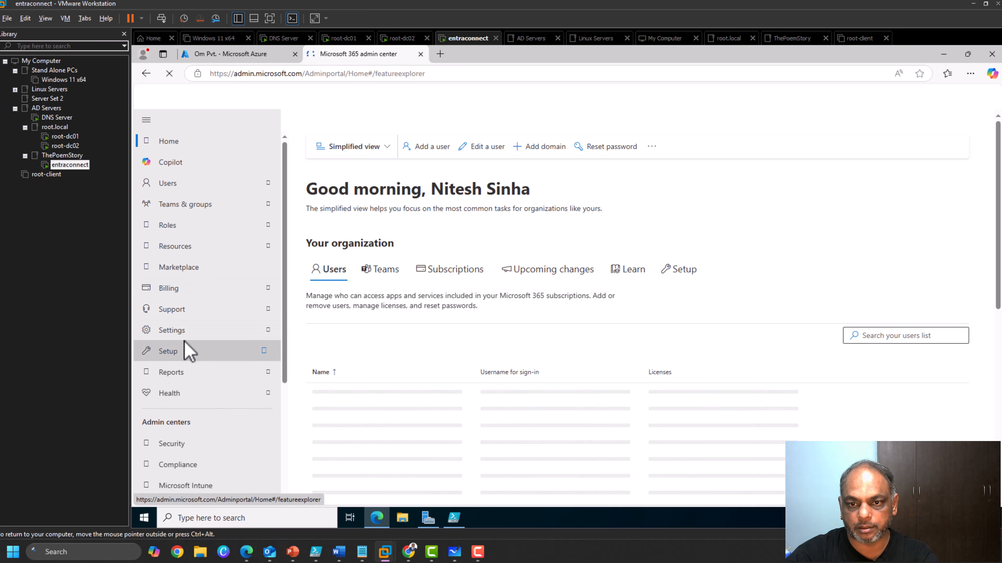
pyautogui.click(186, 351)
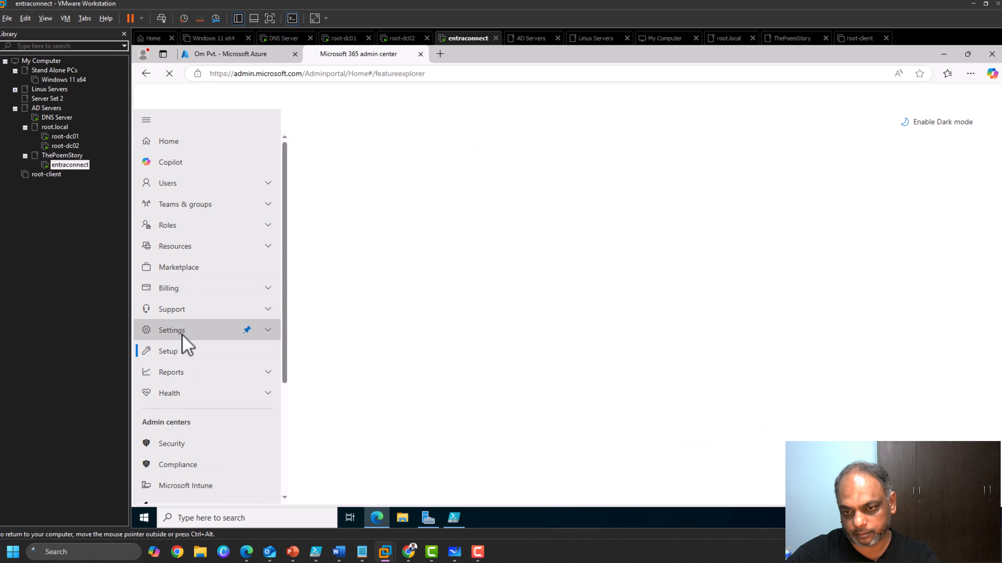
pyautogui.click(265, 331)
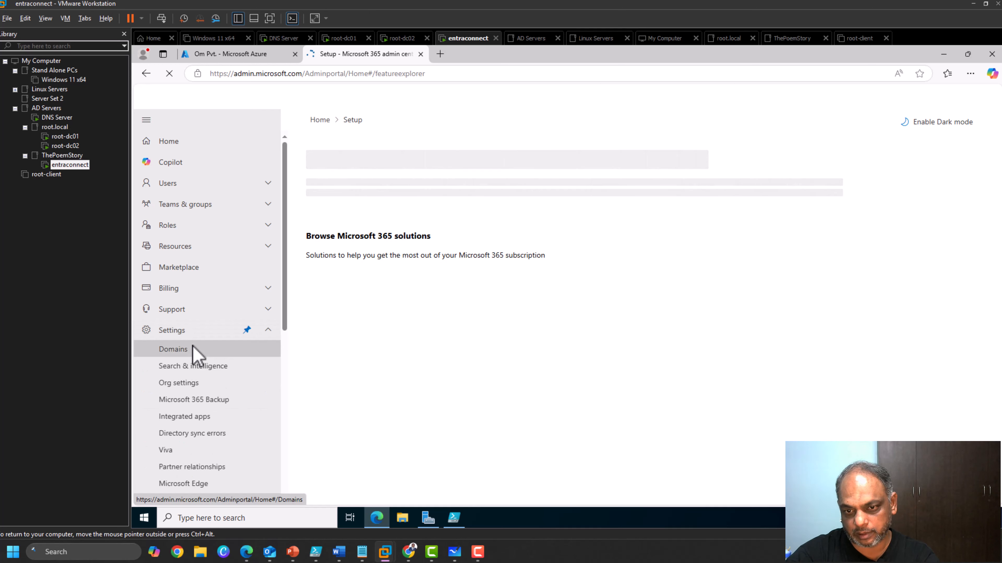
# Open the byqus.com domain's Users tab and select the user signing in with thepoemstory.com.
pyautogui.click(173, 349)
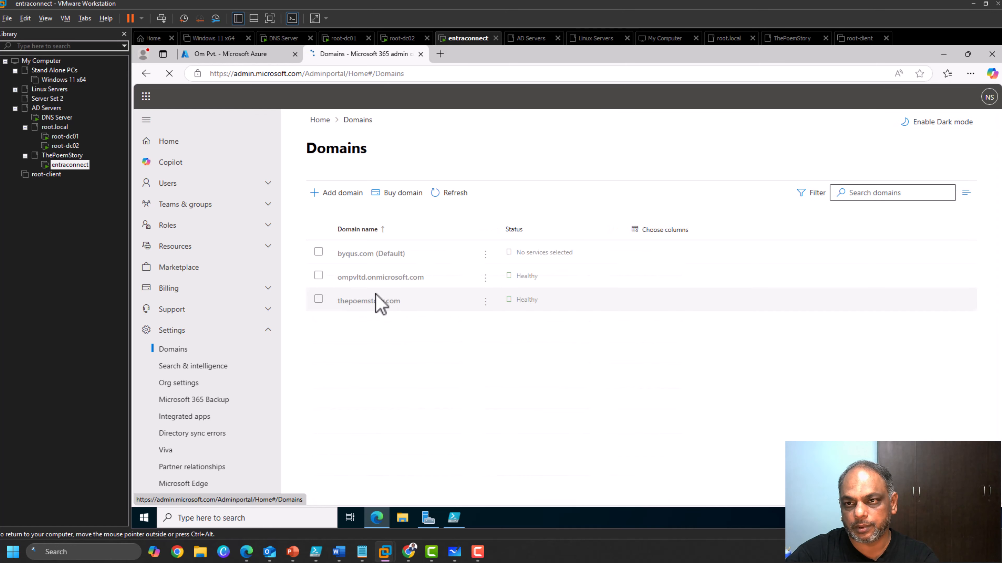
pyautogui.click(372, 254)
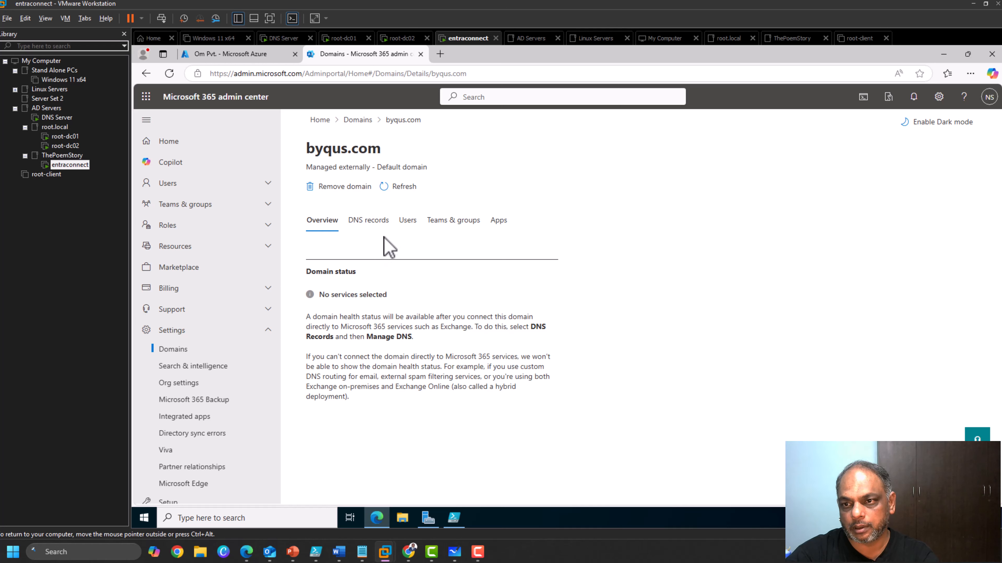
pyautogui.click(408, 221)
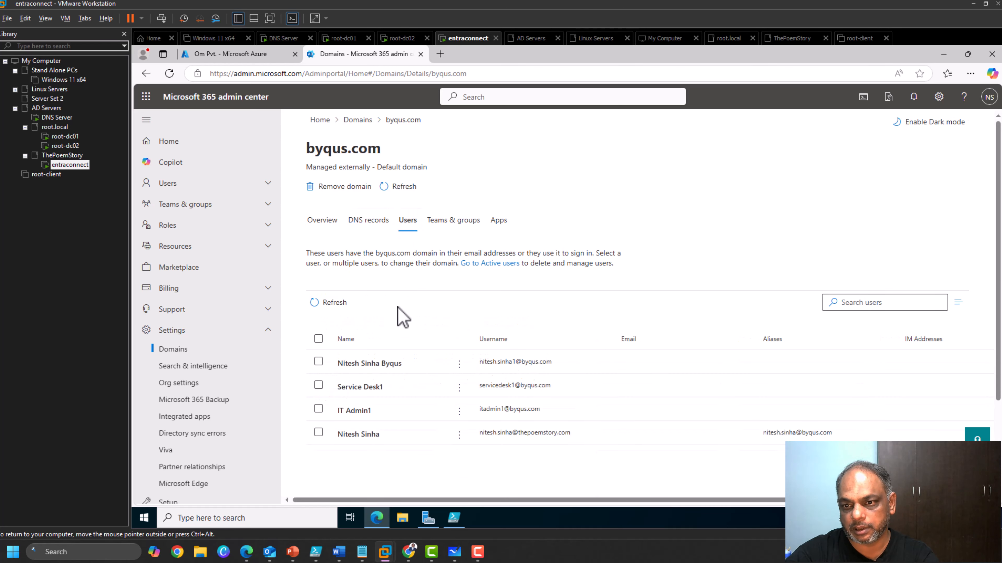
pyautogui.scroll(-2, 402, 314)
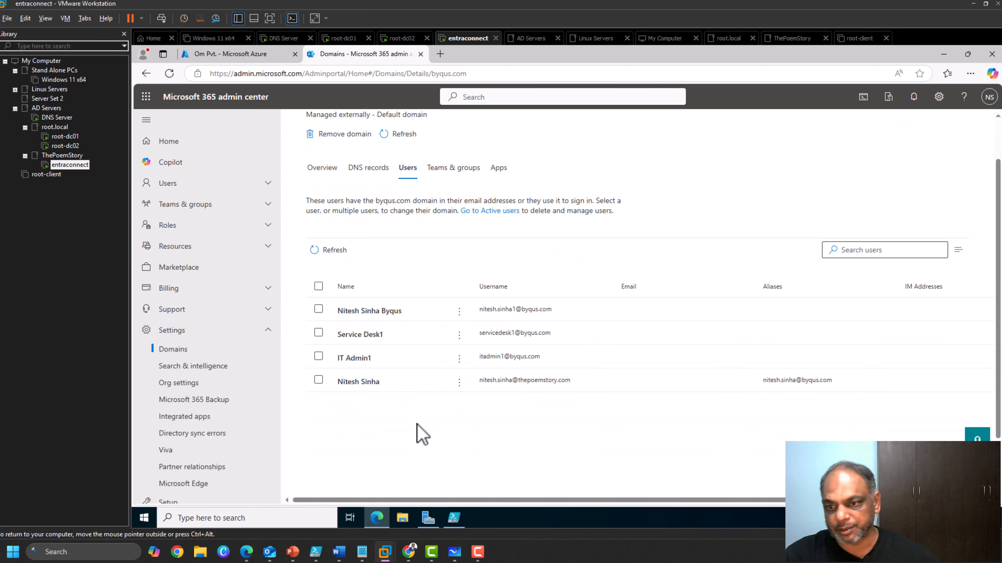
pyautogui.click(318, 380)
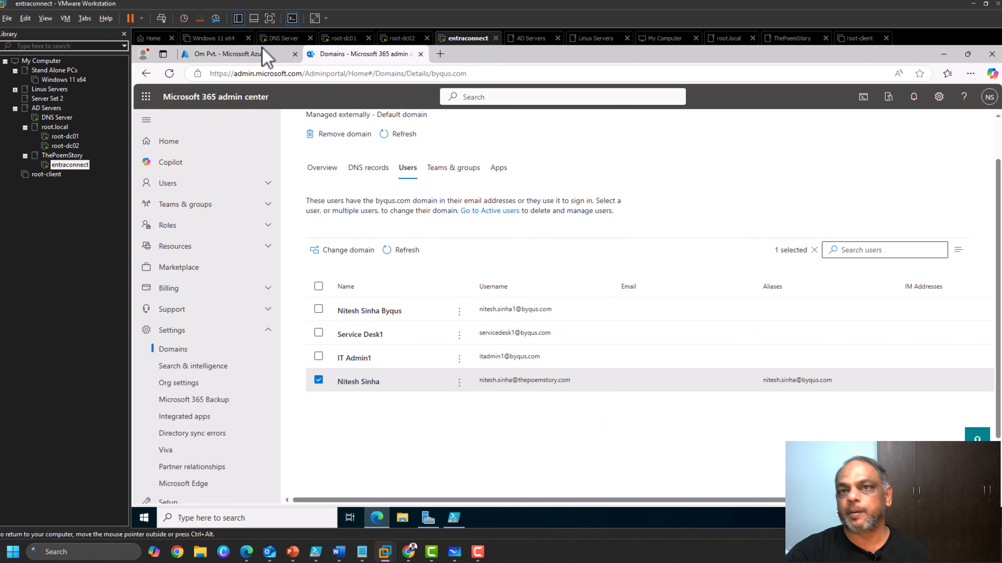
# Check the Azure portal briefly, return to the byqus.com users, then go to the admin center home.
pyautogui.click(261, 58)
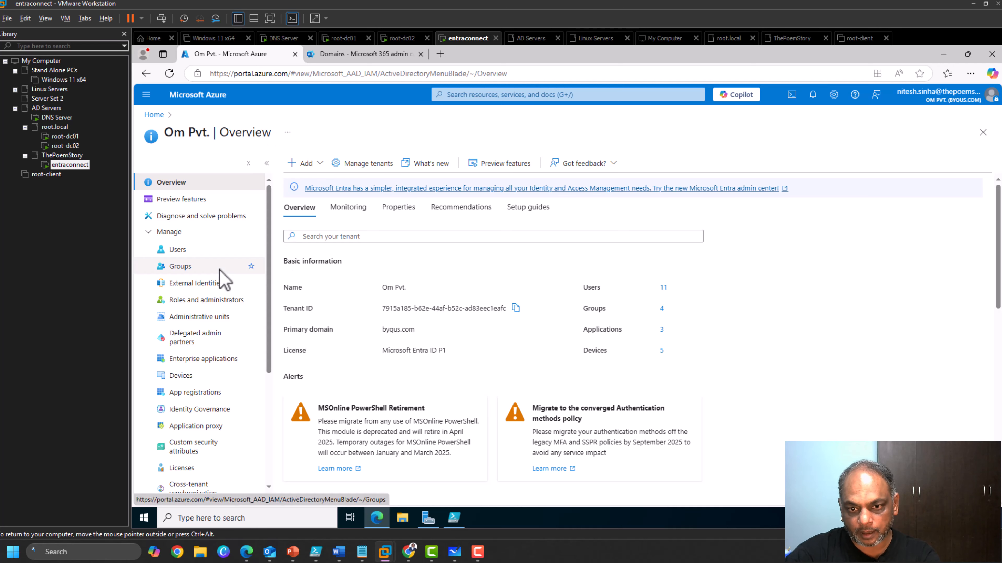
pyautogui.scroll(-5, 221, 278)
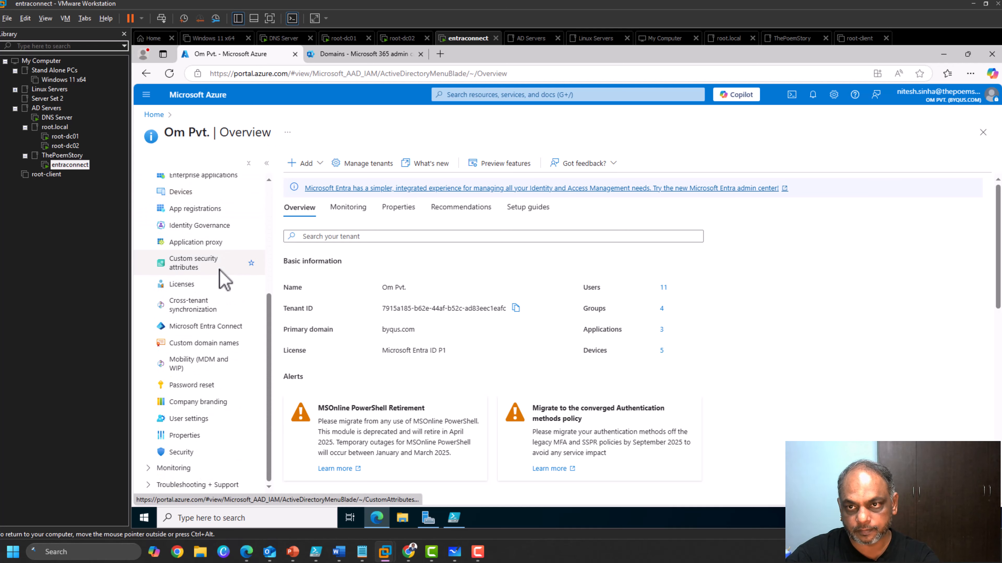
pyautogui.click(364, 55)
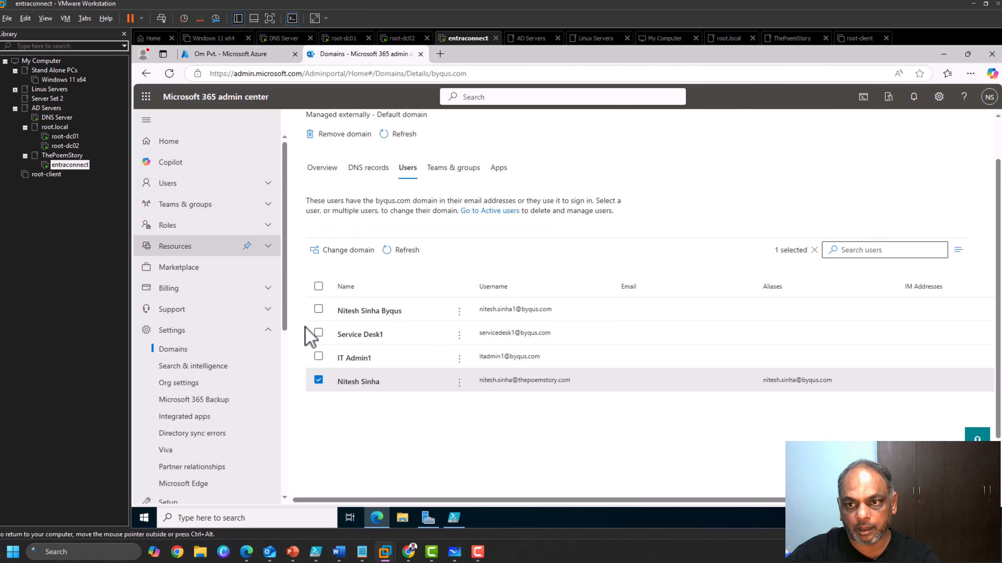
pyautogui.scroll(2, 310, 337)
pyautogui.click(174, 142)
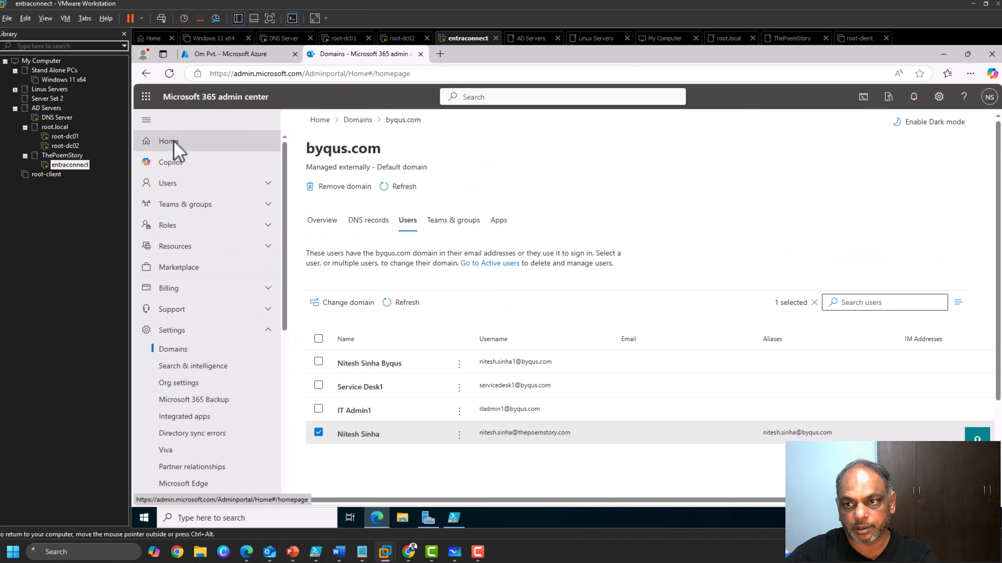
# Open the Directory sync status page under Health in the navigation.
pyautogui.scroll(-3, 457, 341)
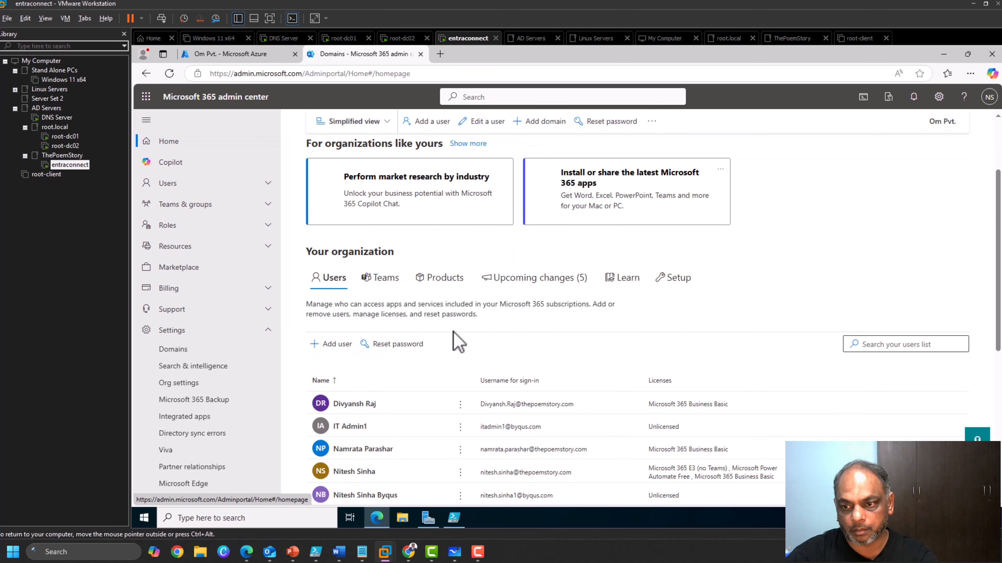
pyautogui.scroll(2, 456, 341)
pyautogui.scroll(-3, 455, 341)
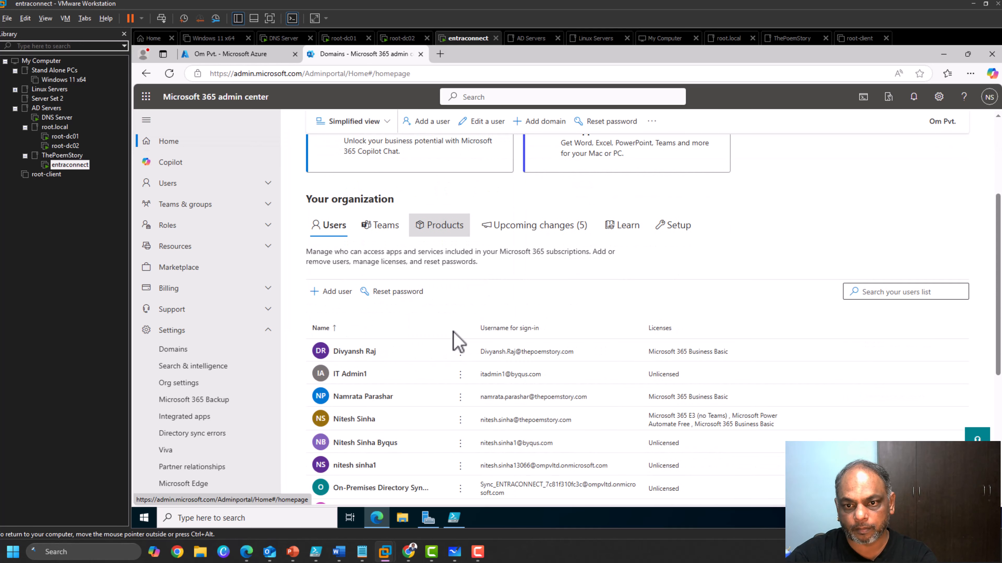
pyautogui.scroll(-3, 158, 350)
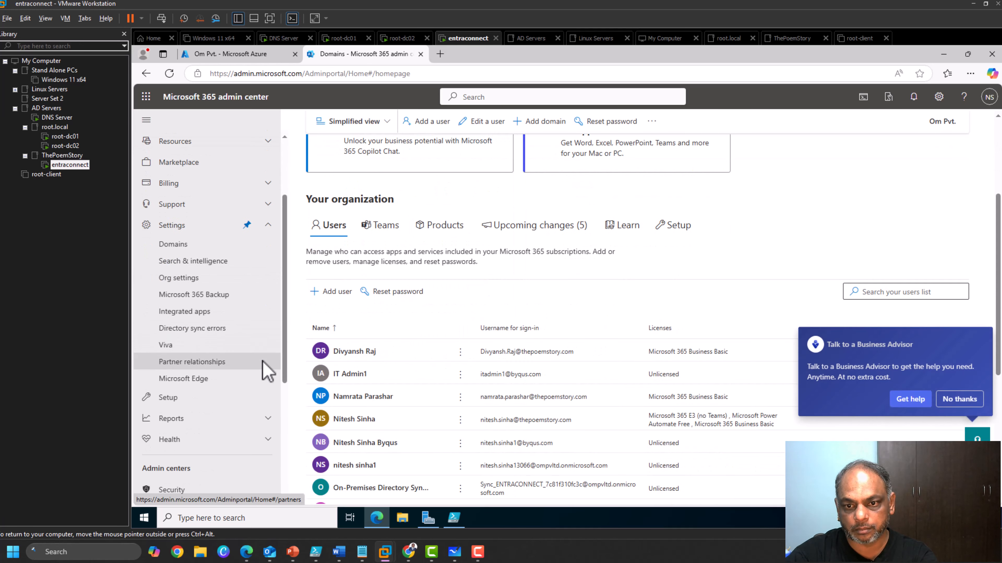
pyautogui.click(273, 440)
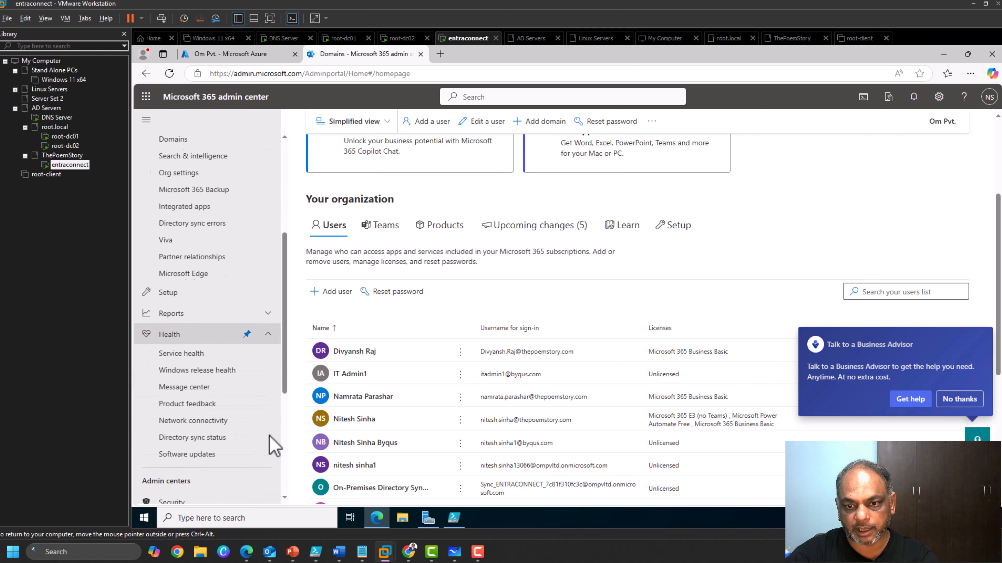
pyautogui.scroll(-1, 273, 446)
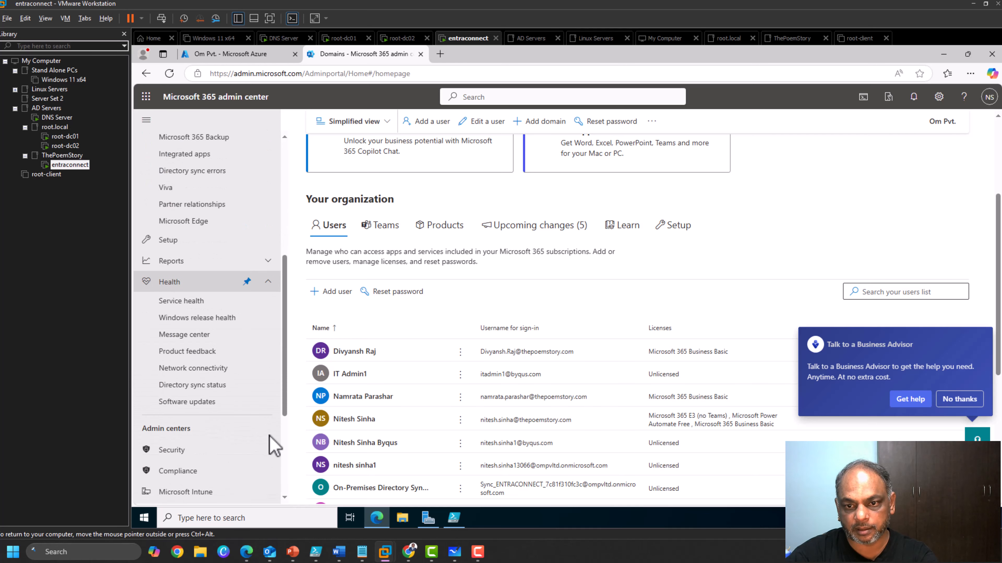
pyautogui.click(202, 385)
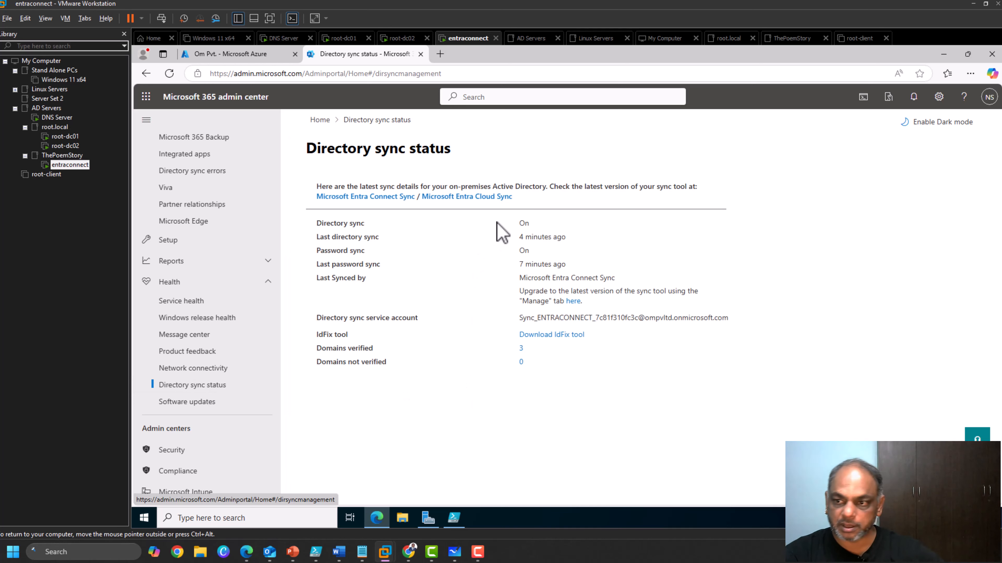
# Highlight sync On, last sync 4 minutes ago, the sync service account and 3 verified domains.
pyautogui.moveTo(505, 229); pyautogui.dragTo(552, 239)
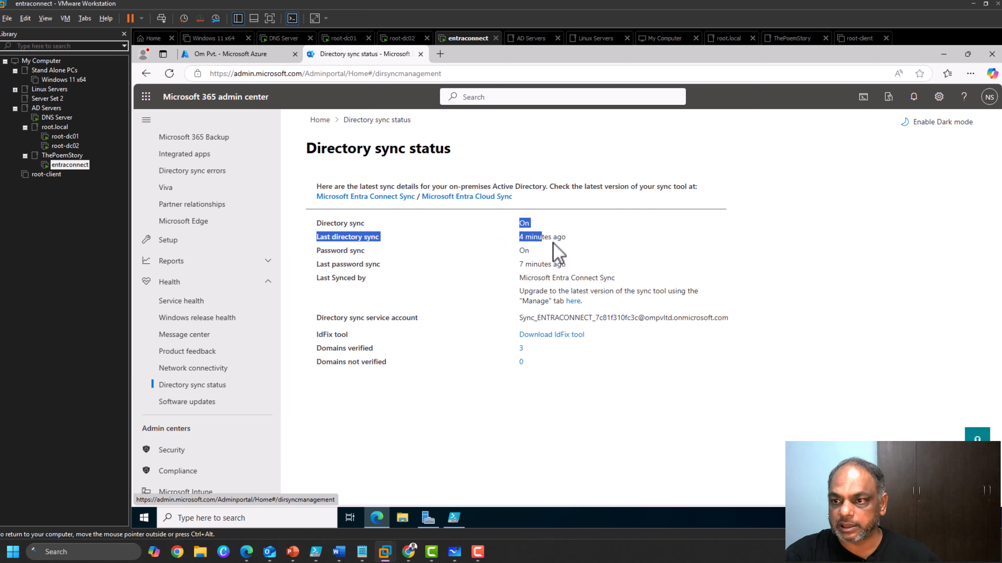
pyautogui.click(384, 321)
pyautogui.moveTo(316, 318); pyautogui.dragTo(718, 315)
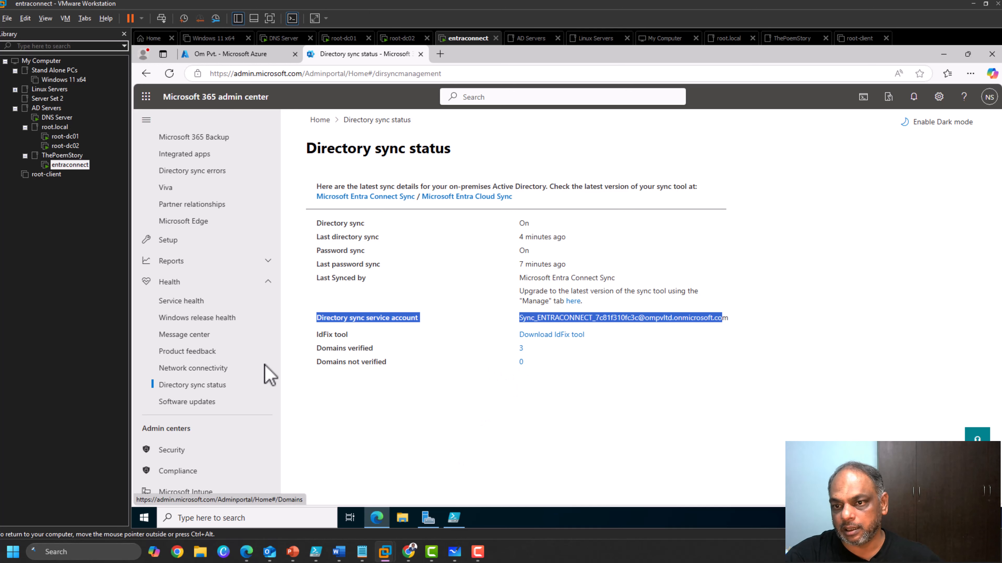
pyautogui.moveTo(316, 349); pyautogui.dragTo(532, 369)
pyautogui.click(503, 486)
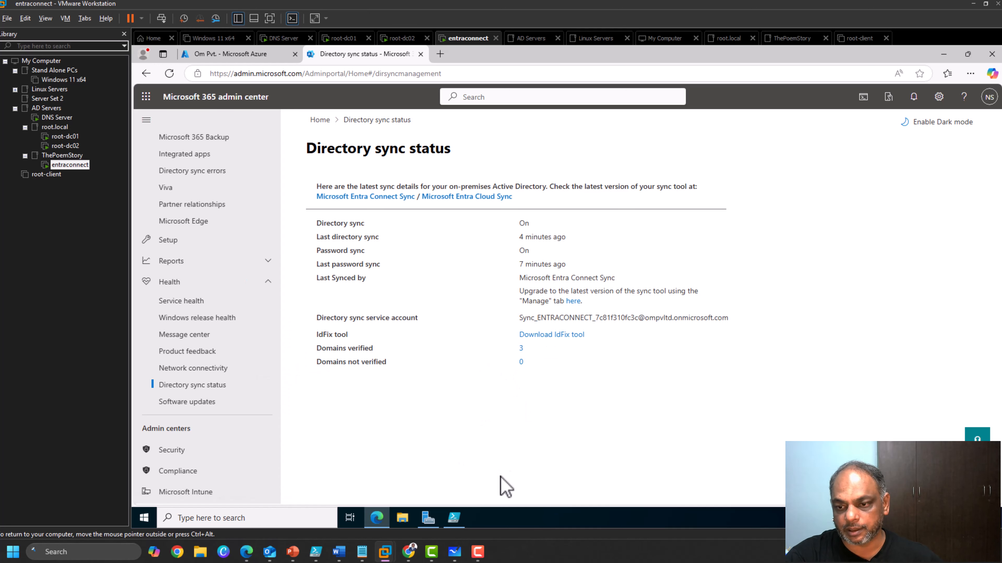
# Switch to the root-dc01 VM and sign in with the administrator password.
pyautogui.click(65, 136)
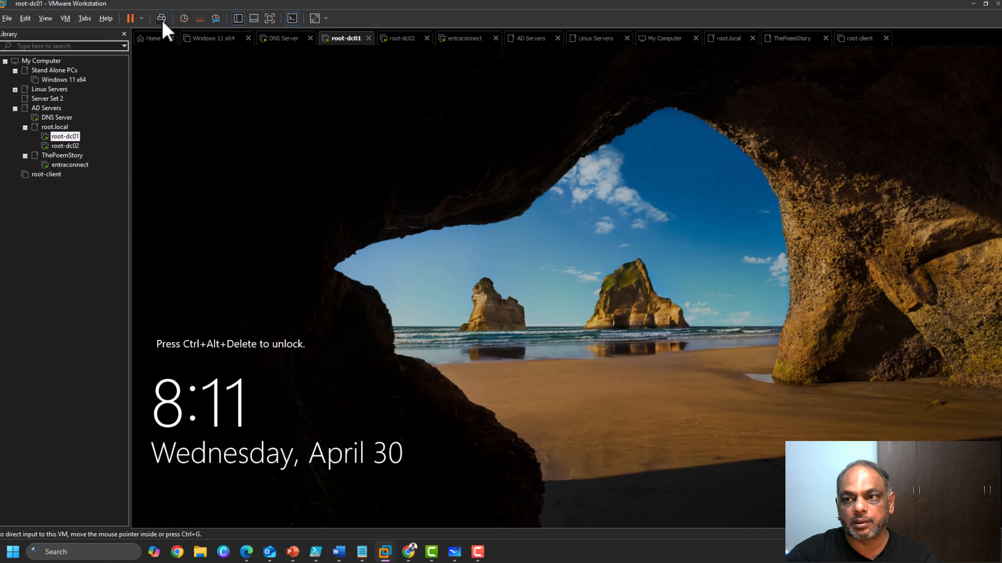
pyautogui.click(161, 19)
pyautogui.click(554, 333)
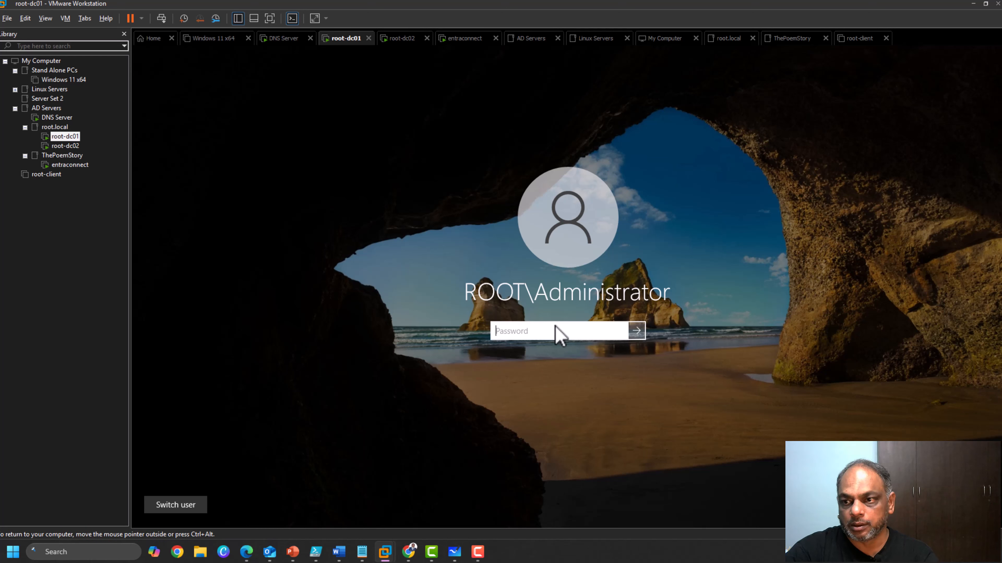
pyautogui.write('•')
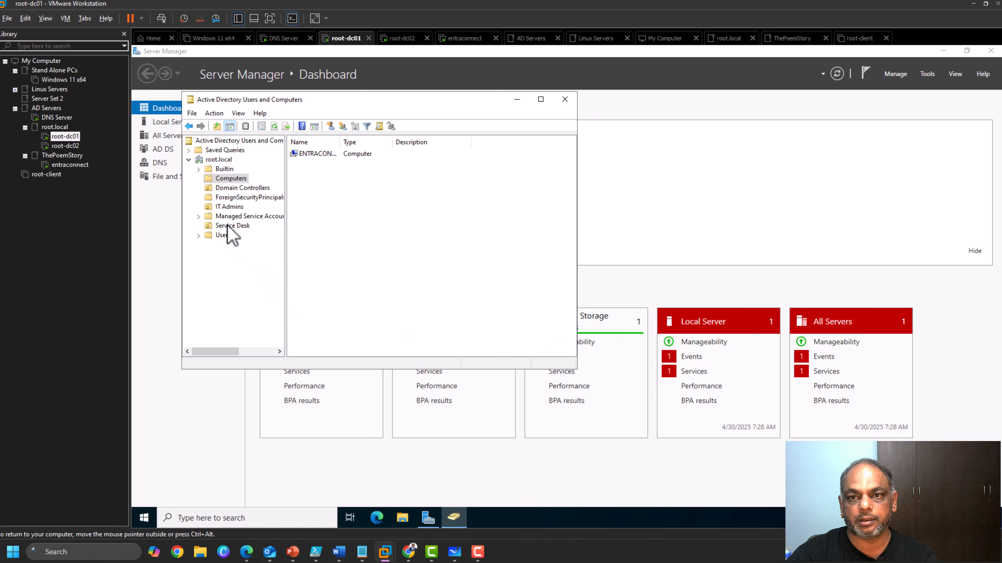
# Start creating a new user in the Service Desk OU.
pyautogui.click(228, 226)
pyautogui.rightClick(227, 225)
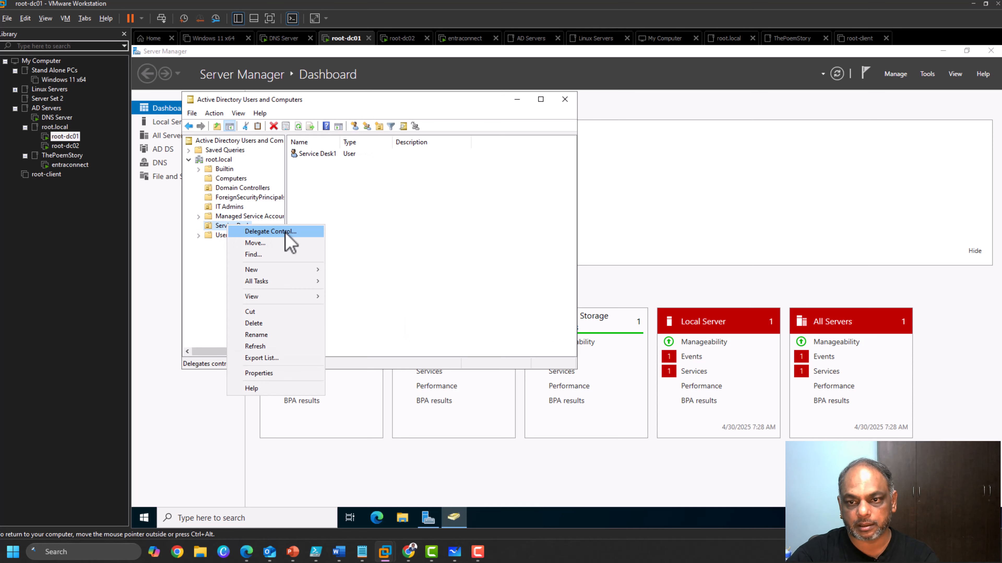
pyautogui.rightClick(347, 228)
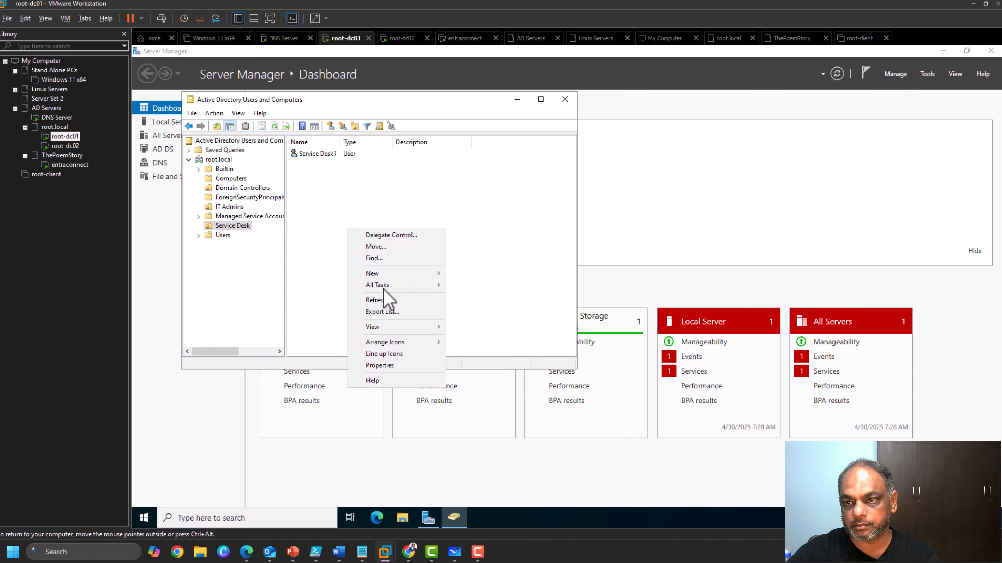
pyautogui.moveTo(380, 275)
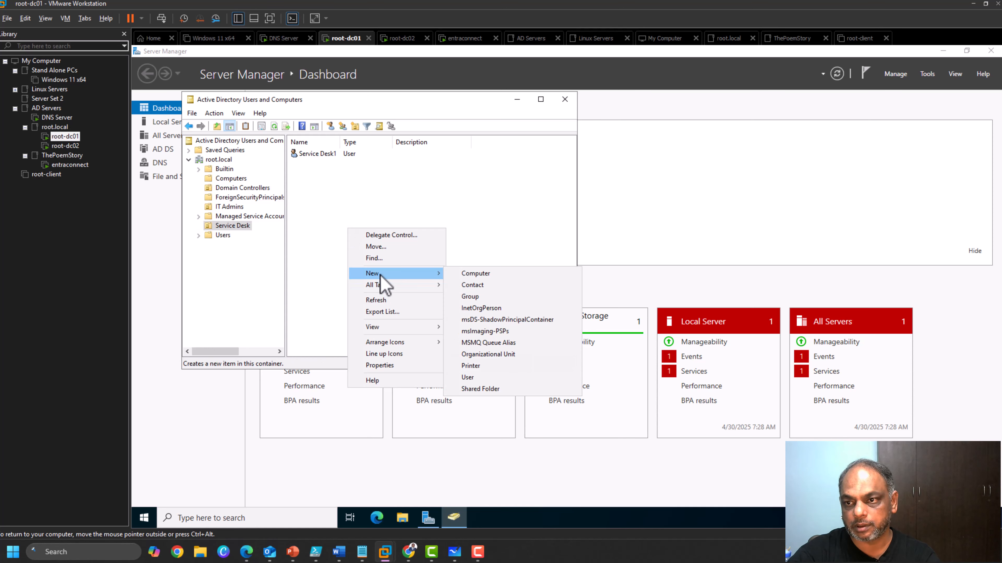
pyautogui.click(491, 377)
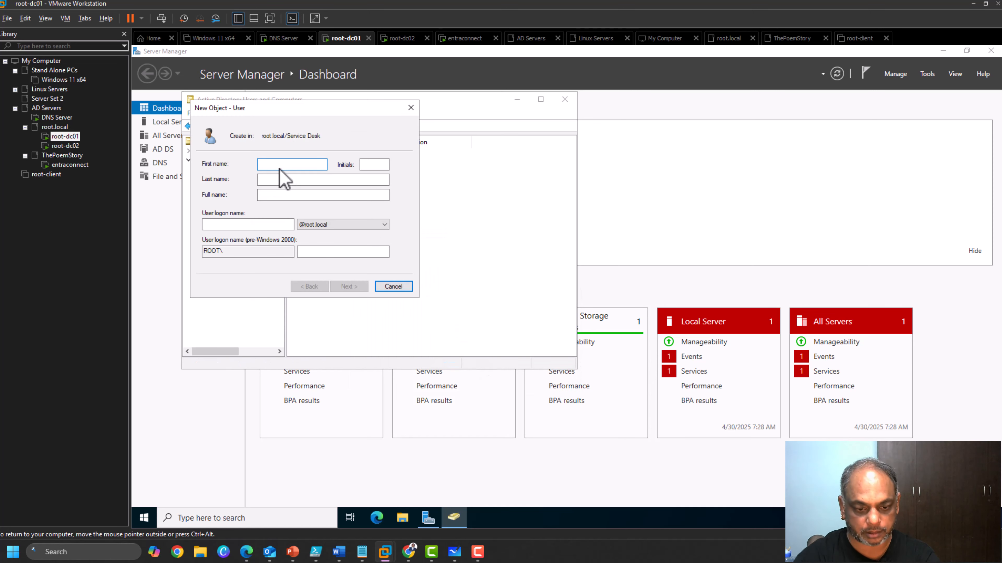
# Give Test User a logon name with the byqus.com suffix, set its password, and finish.
pyautogui.press('Tab')
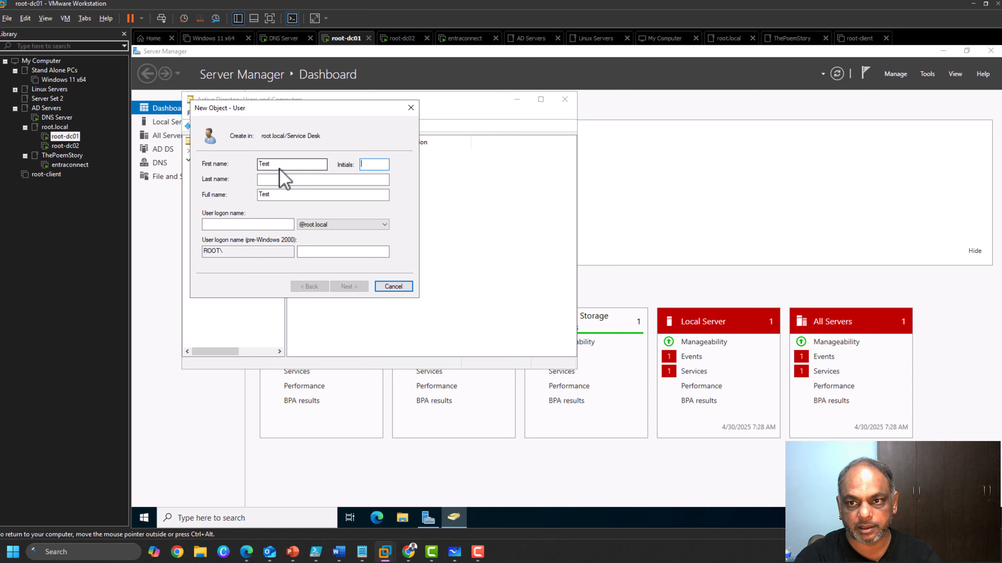
pyautogui.press('Tab')
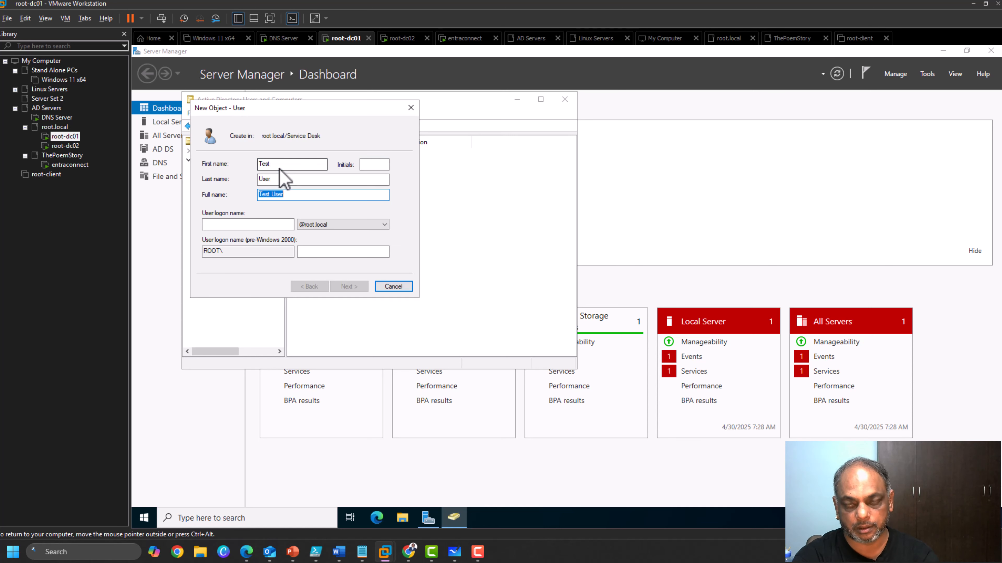
pyautogui.press('Tab')
pyautogui.write('te')
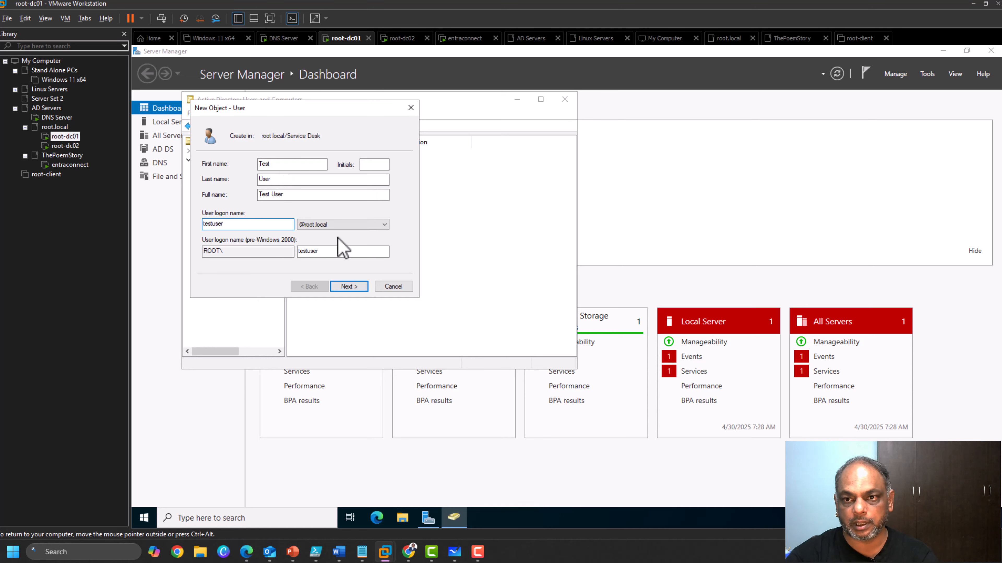
pyautogui.click(341, 226)
pyautogui.click(345, 243)
pyautogui.click(347, 286)
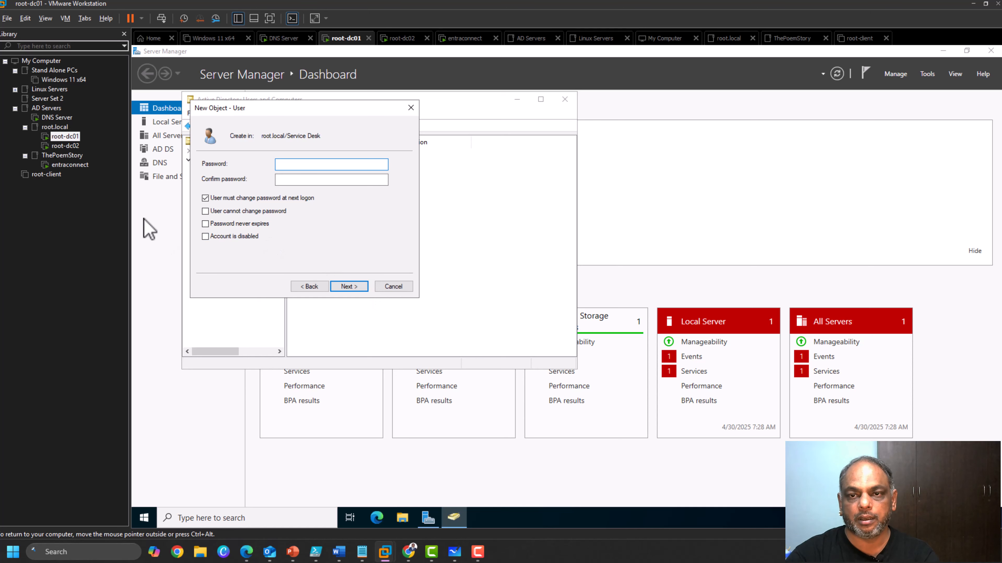
pyautogui.click(299, 181)
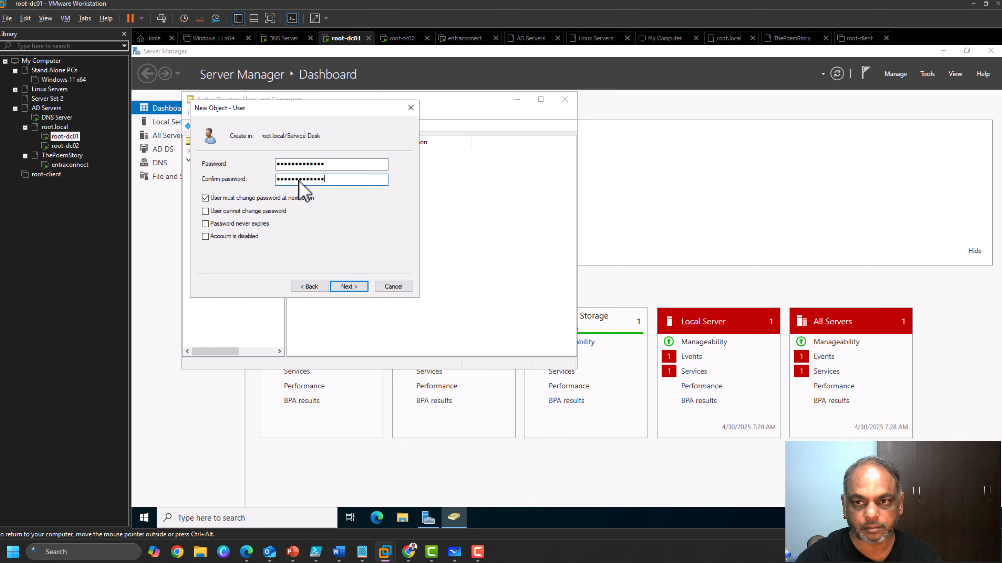
pyautogui.click(357, 290)
pyautogui.click(357, 291)
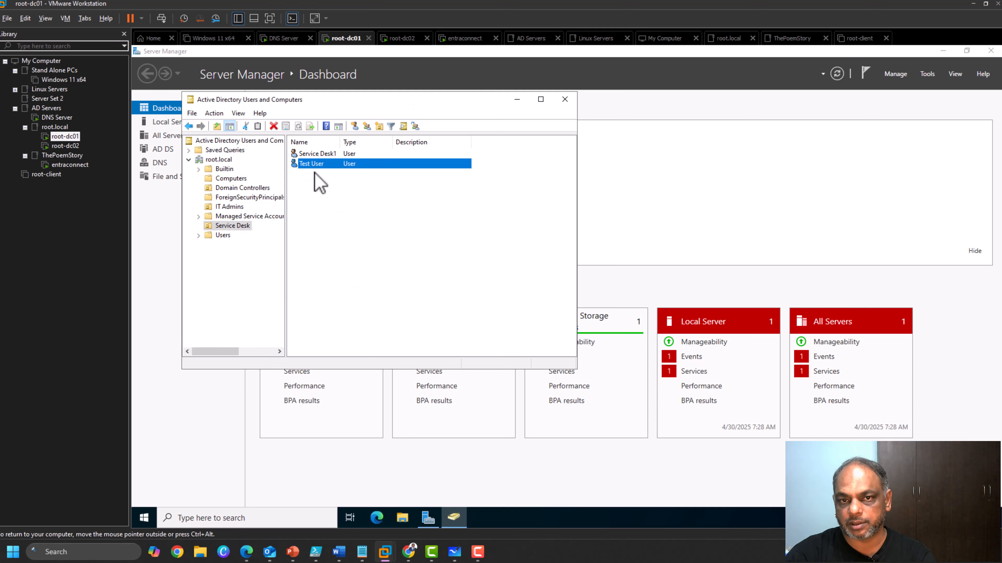
pyautogui.click(70, 166)
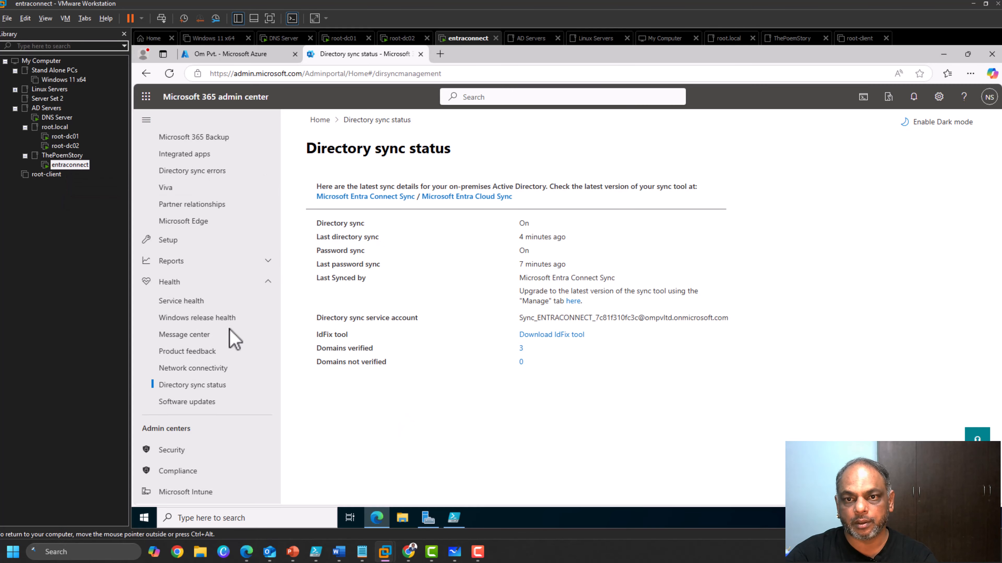
# Open Users > Active users in the admin center and refresh it to look for Test User.
pyautogui.scroll(6, 233, 335)
pyautogui.click(176, 183)
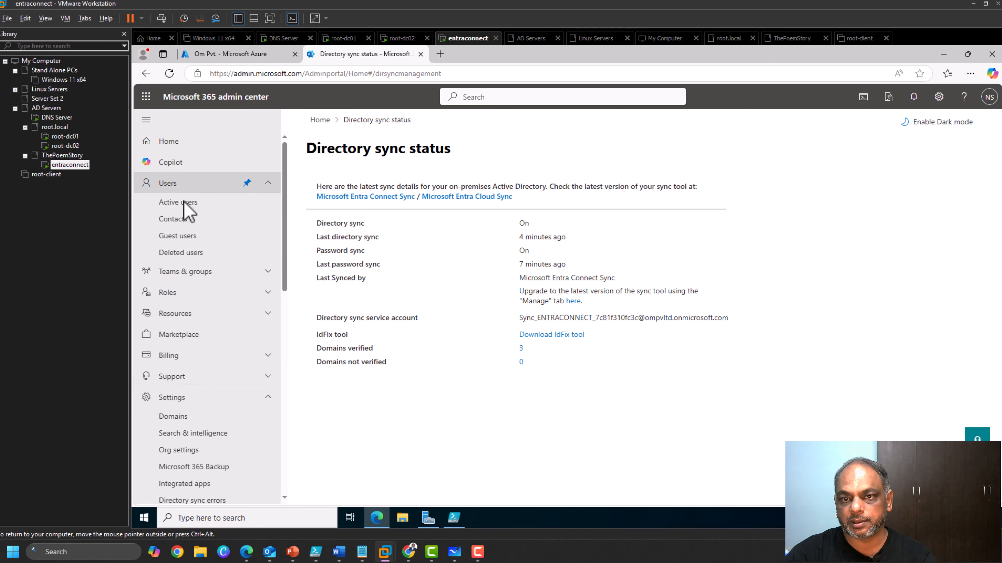
pyautogui.click(183, 202)
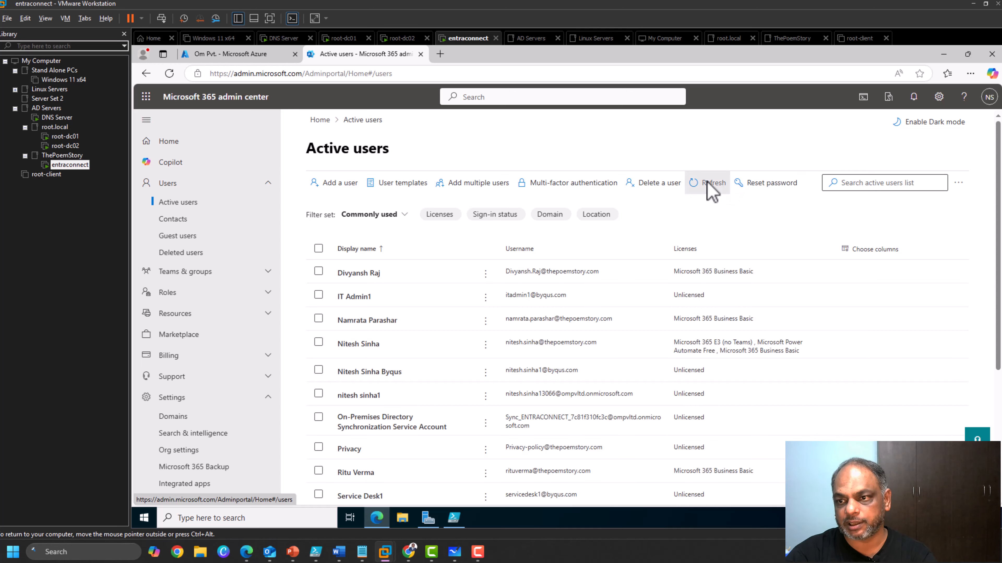
pyautogui.click(709, 183)
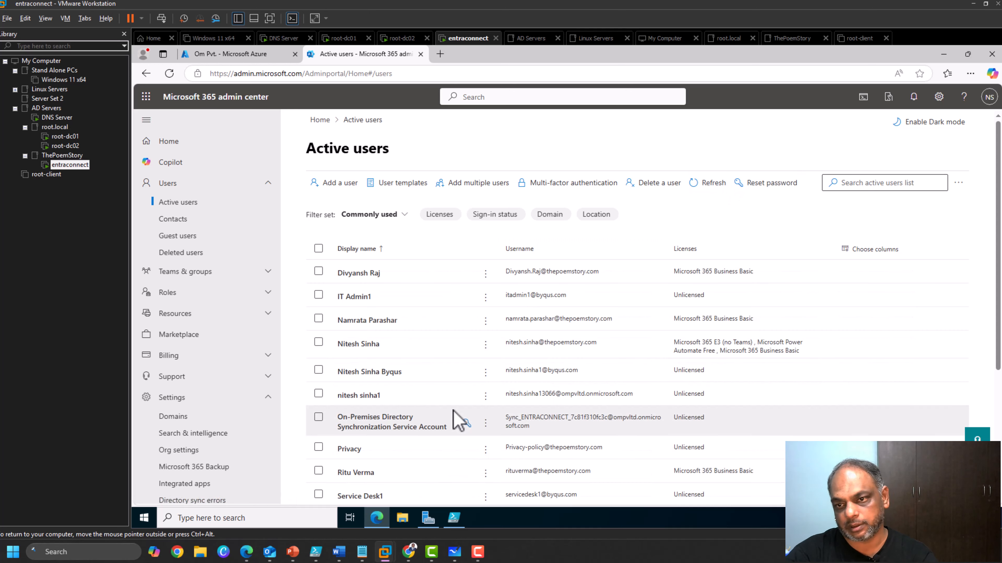
pyautogui.scroll(-3, 457, 420)
pyautogui.scroll(2, 411, 414)
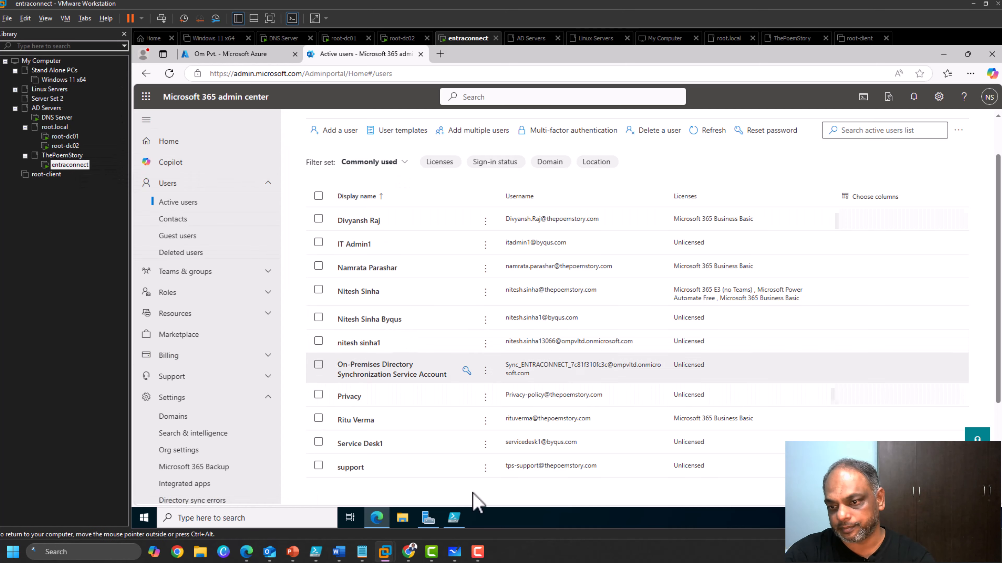
pyautogui.click(454, 520)
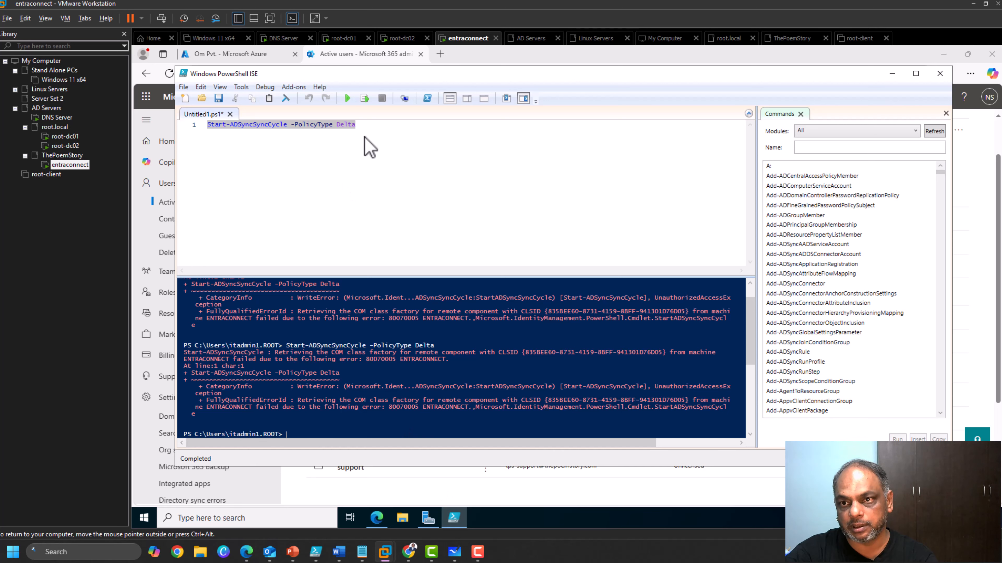
# Retry the delta sync command, then close the non-elevated ISE without saving.
pyautogui.click(371, 130)
pyautogui.click(364, 102)
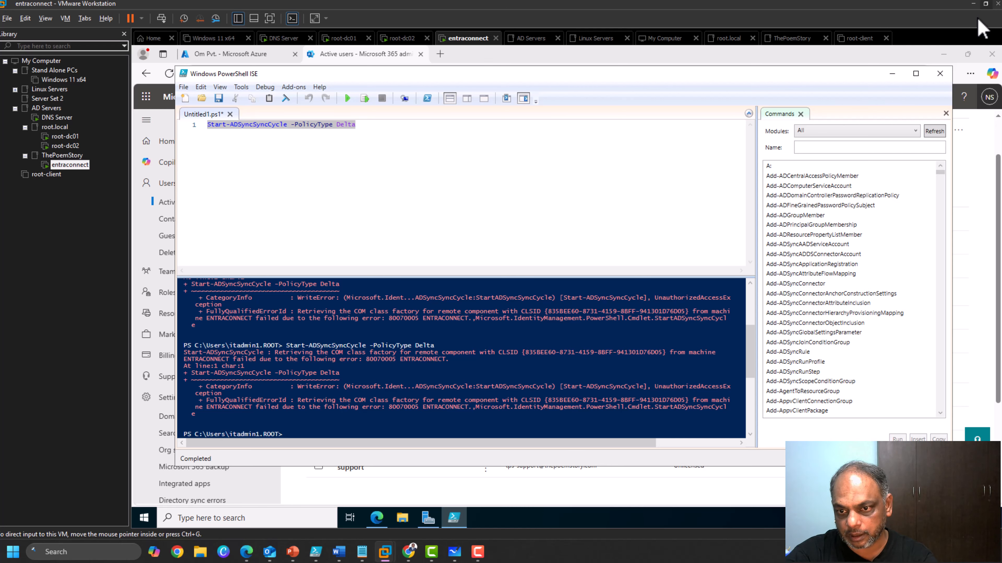
pyautogui.click(938, 75)
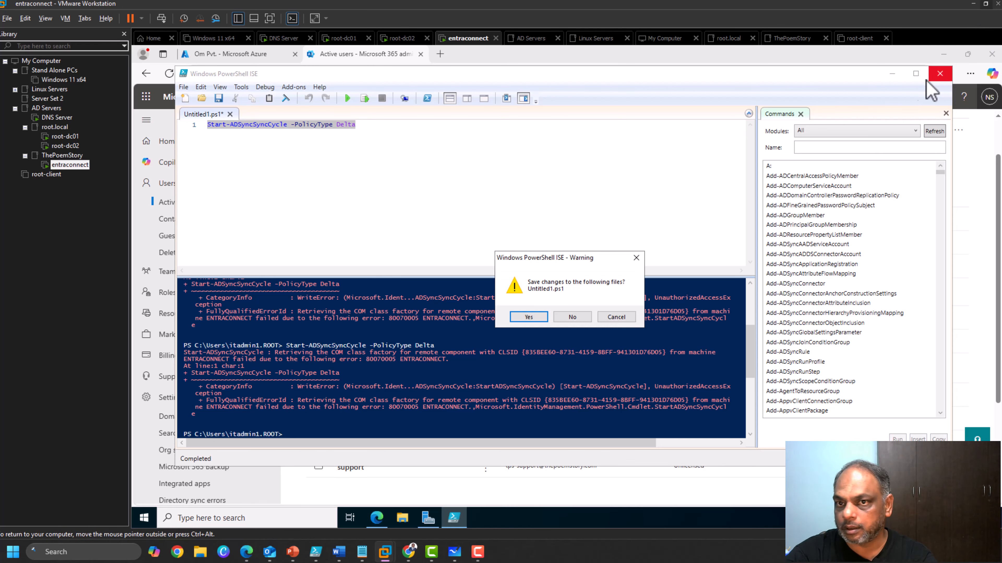
pyautogui.click(572, 317)
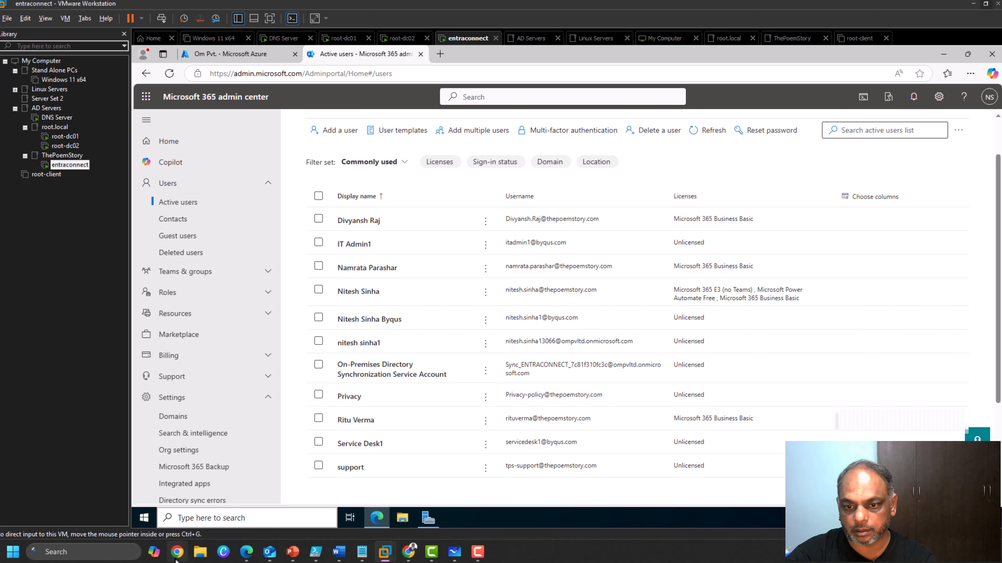
# Launch PowerShell ISE as administrator, supplying the admin credentials for elevation.
pyautogui.click(210, 520)
pyautogui.write('pow')
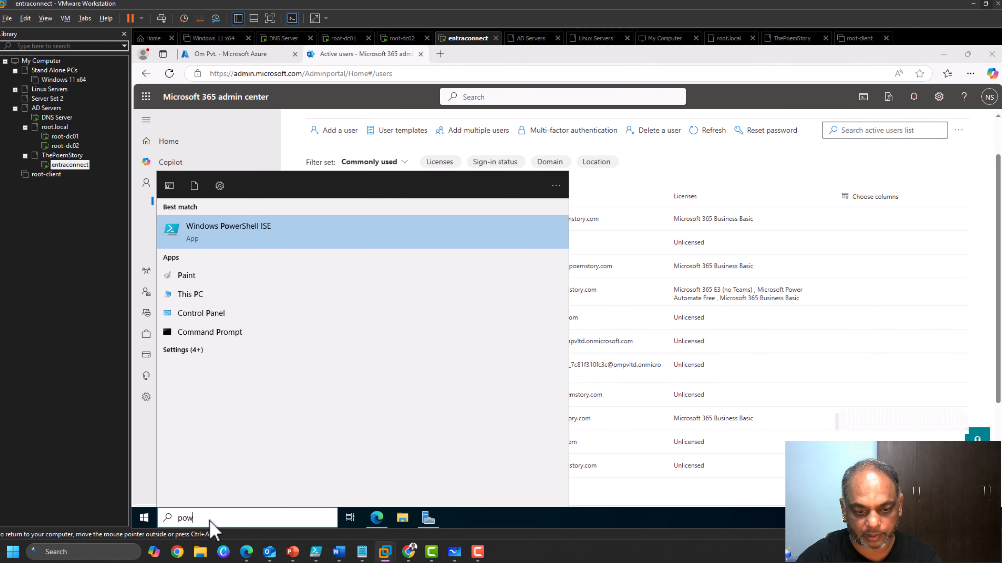
pyautogui.write('er')
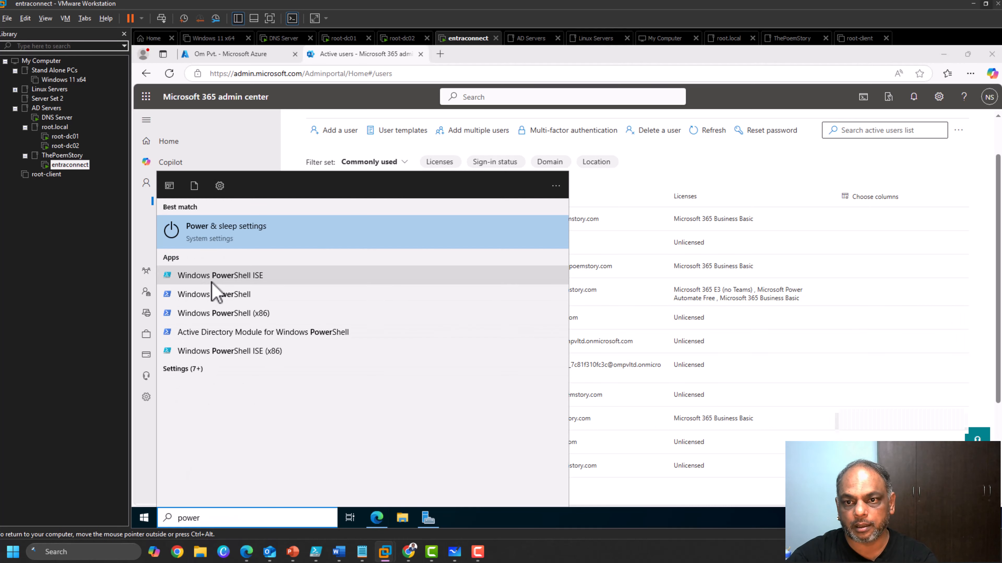
pyautogui.rightClick(213, 282)
pyautogui.click(278, 299)
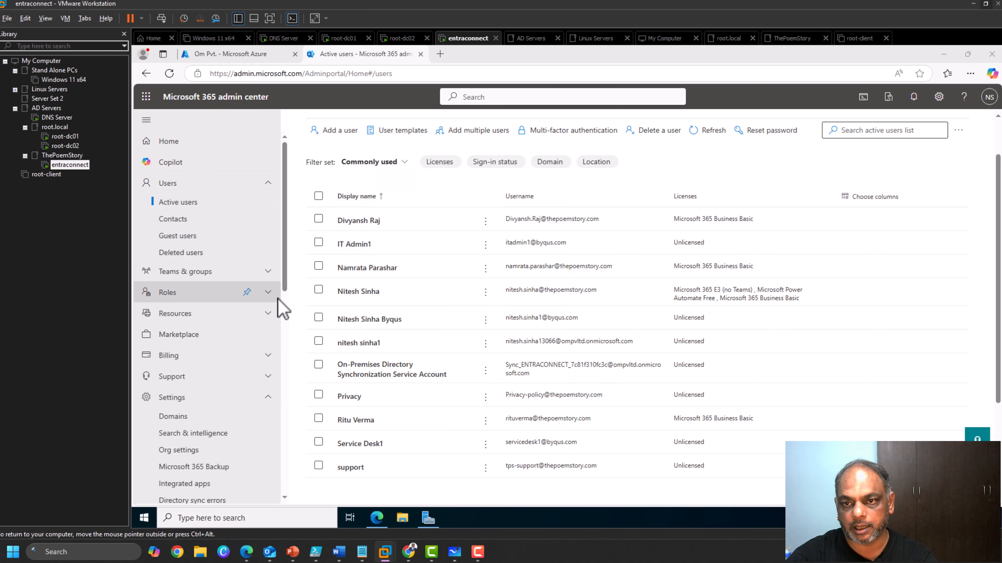
pyautogui.write('Administrator')
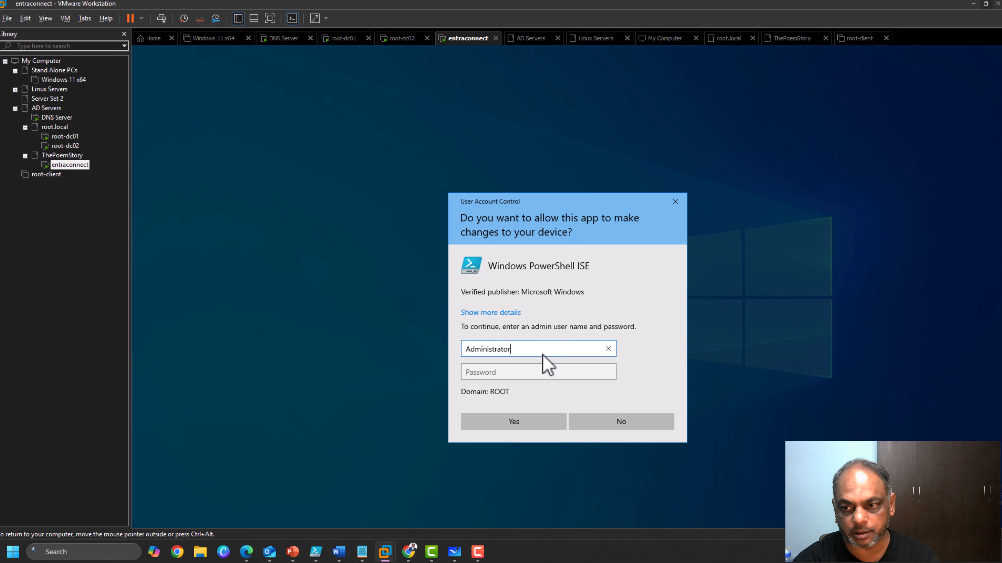
pyautogui.press('Tab')
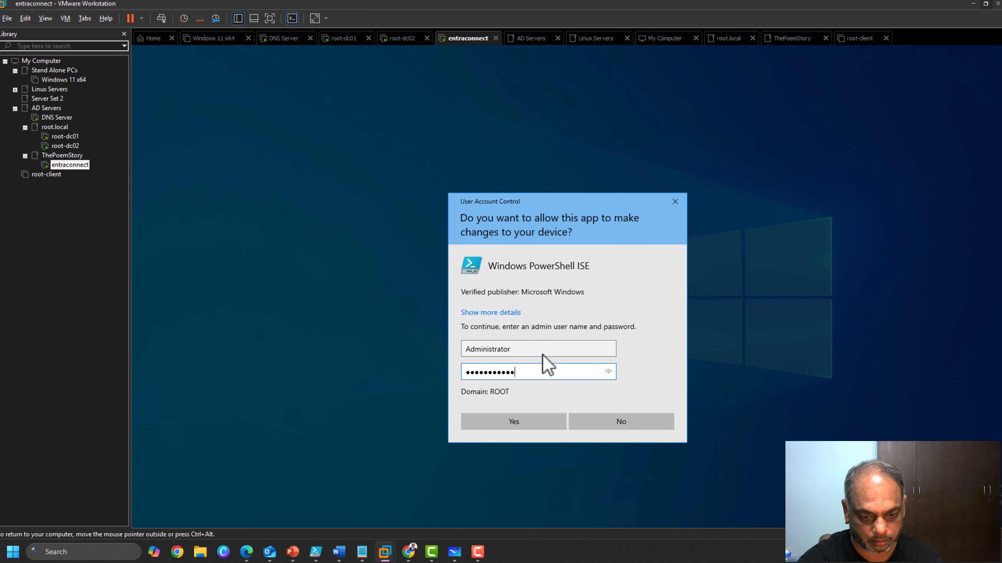
pyautogui.press('Return')
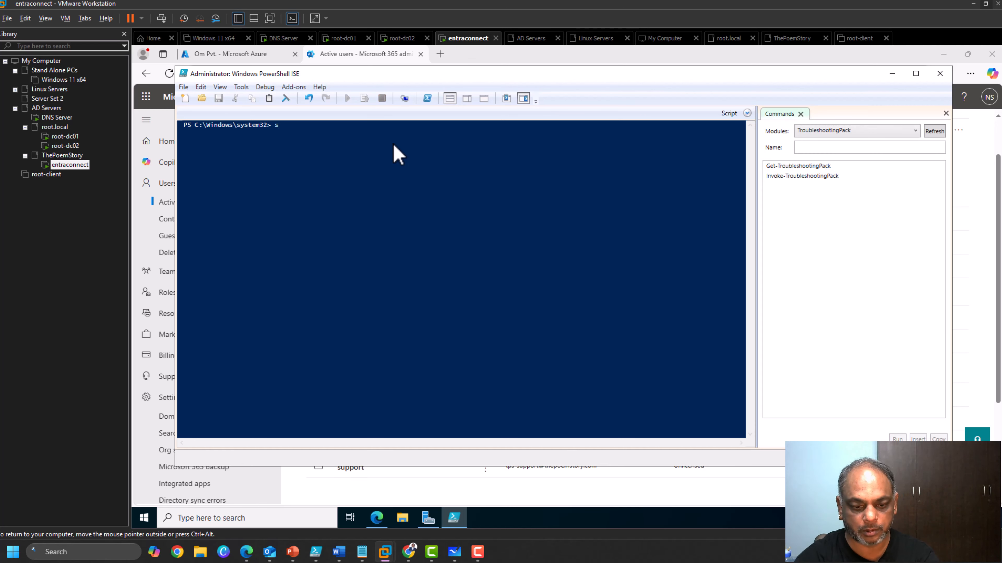
# Run Start-ADSyncSyncCycle -PolicyType Delta elevated, which now returns Result: Success.
pyautogui.write('-adsy')
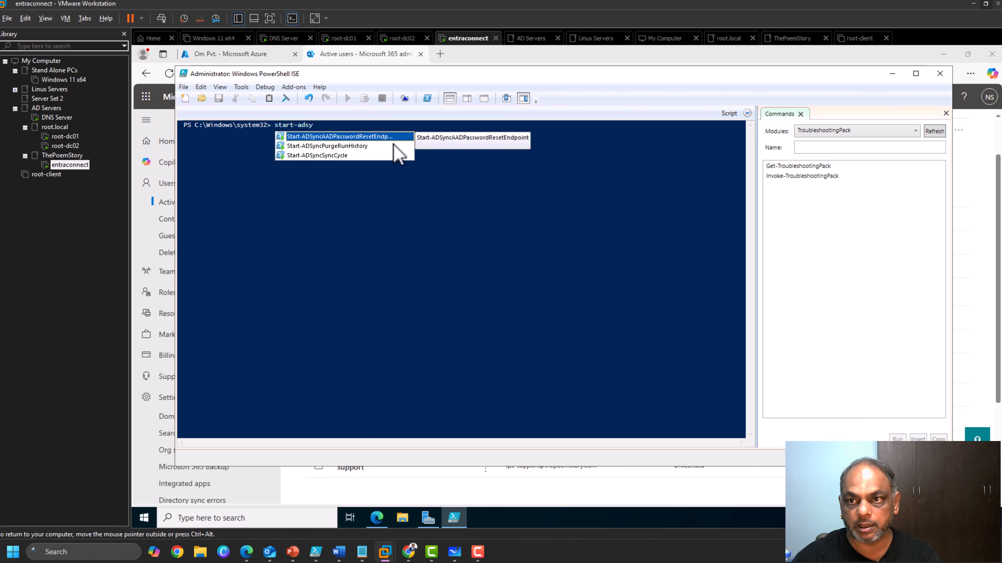
pyautogui.doubleClick(331, 155)
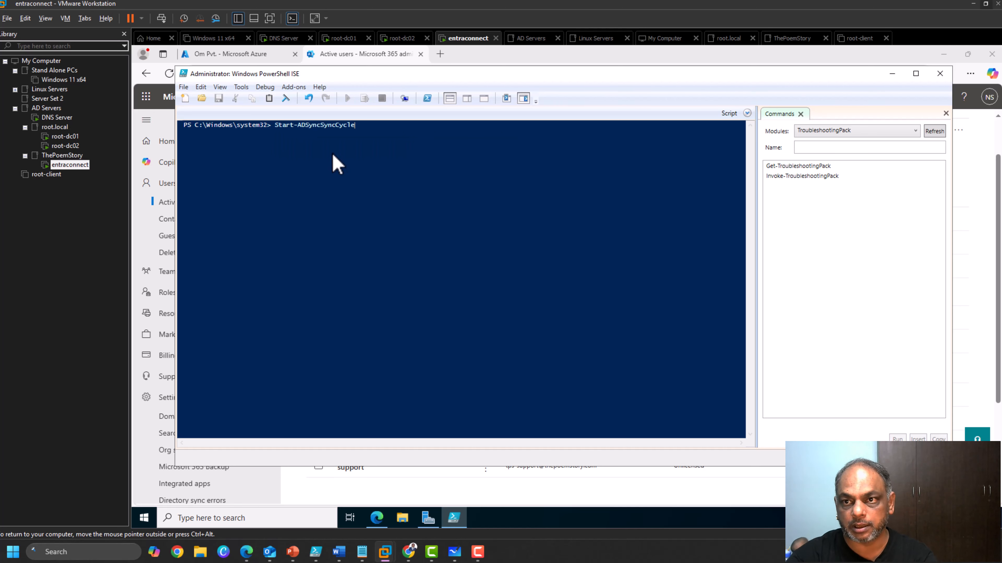
pyautogui.write('-po')
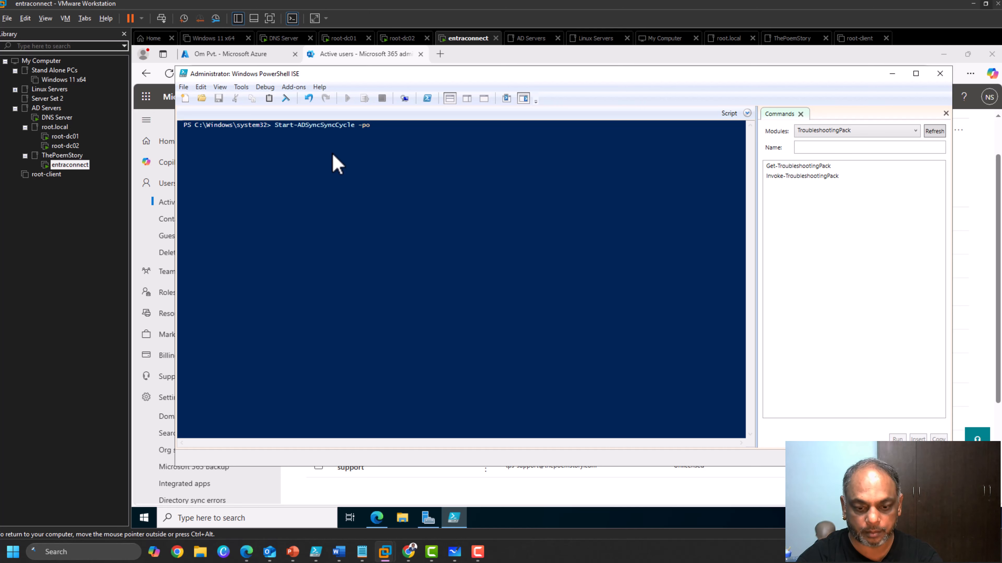
pyautogui.write('licytype')
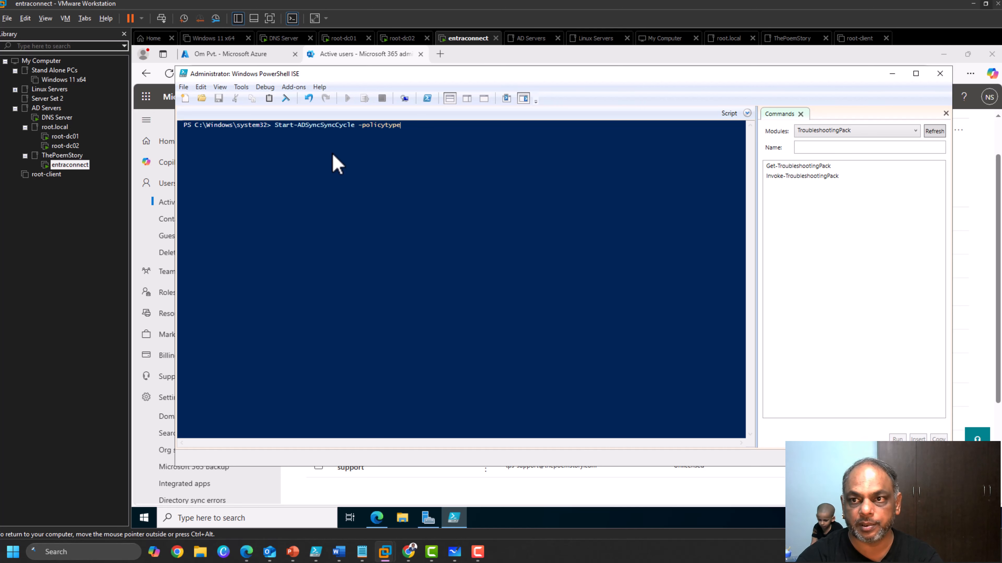
pyautogui.press('Tab')
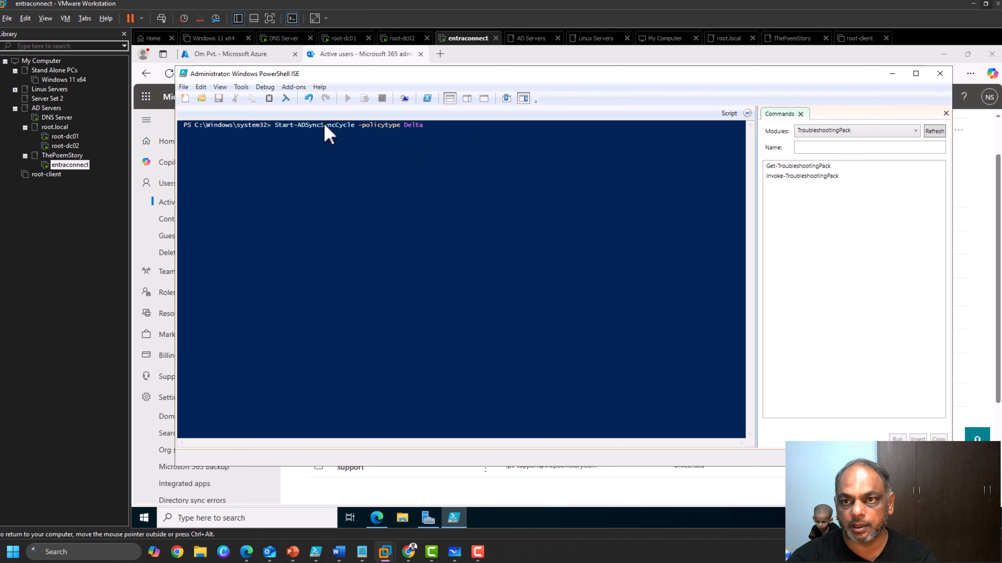
pyautogui.press('Return')
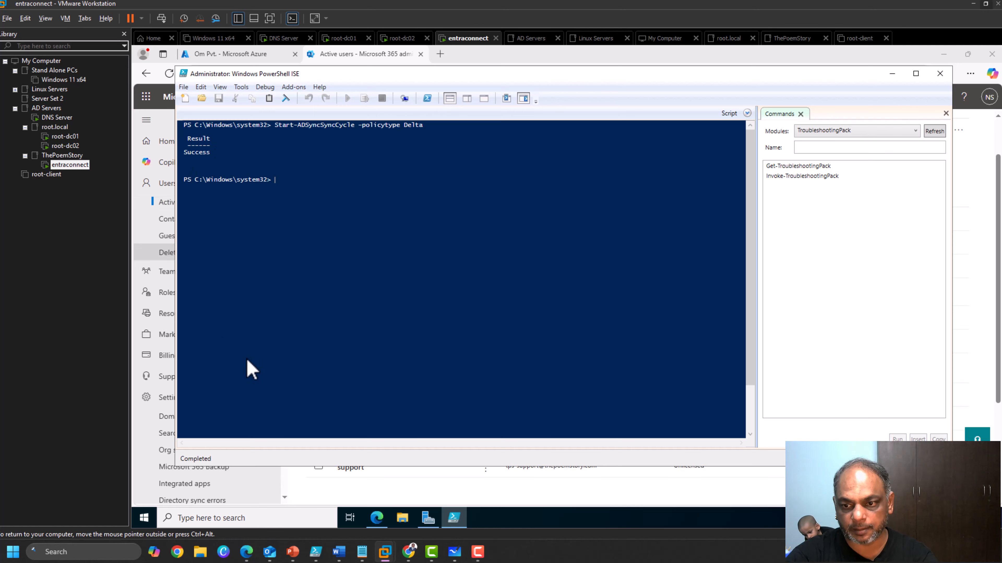
# Refresh the admin center's Active users list twice and scroll through its 11 accounts.
pyautogui.click(354, 491)
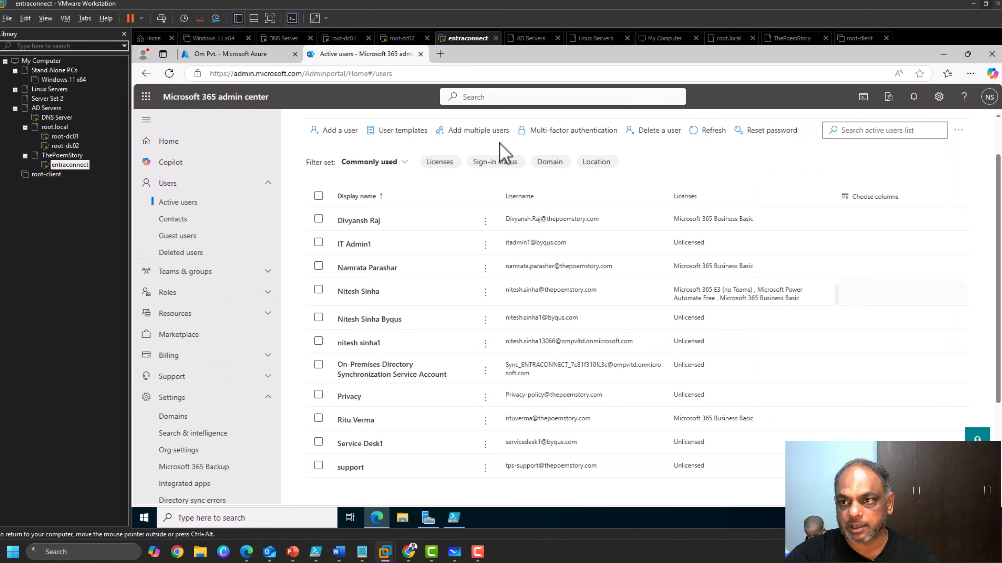
pyautogui.click(710, 133)
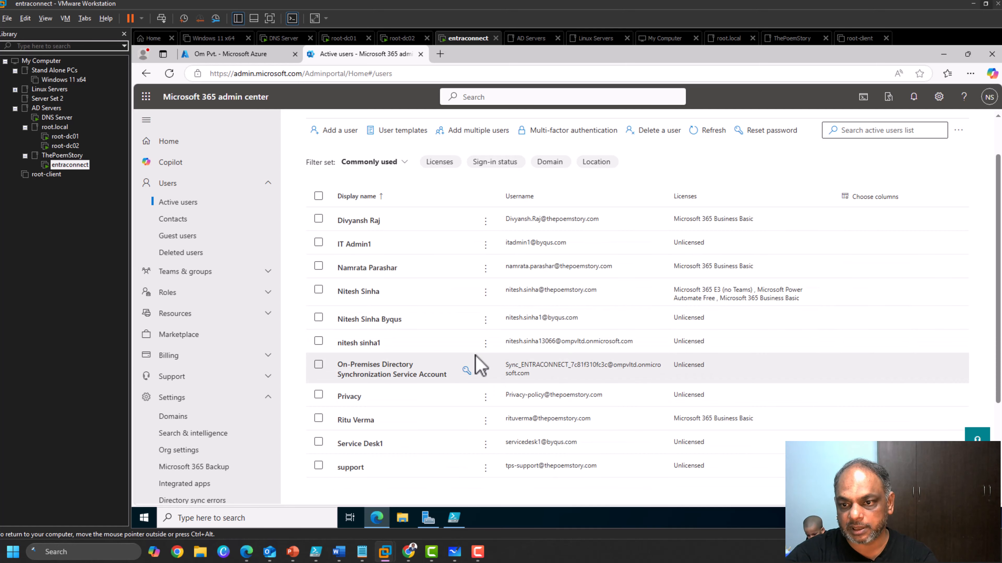
pyautogui.scroll(-3, 476, 357)
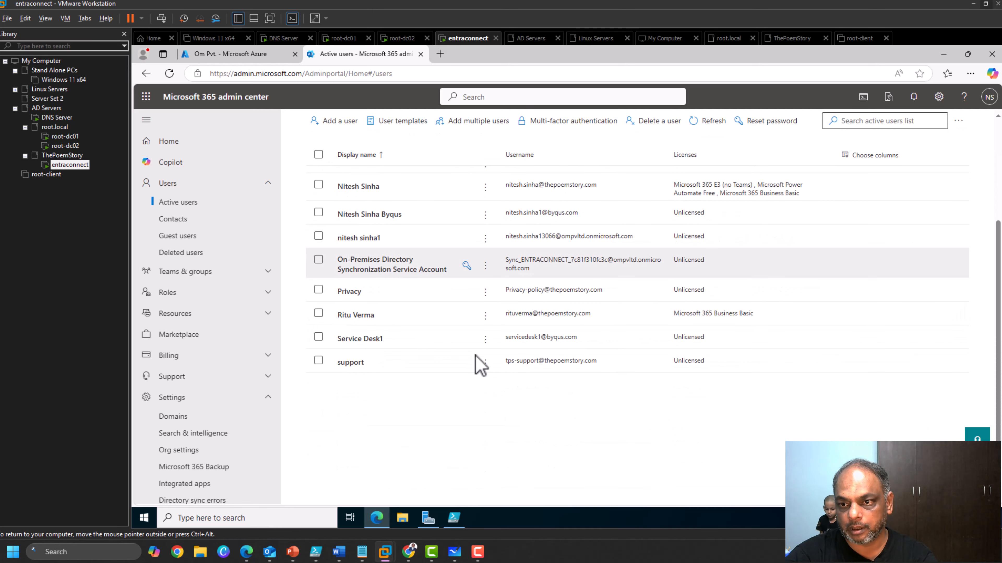
pyautogui.scroll(5, 476, 357)
pyautogui.scroll(-3, 476, 356)
pyautogui.scroll(3, 476, 364)
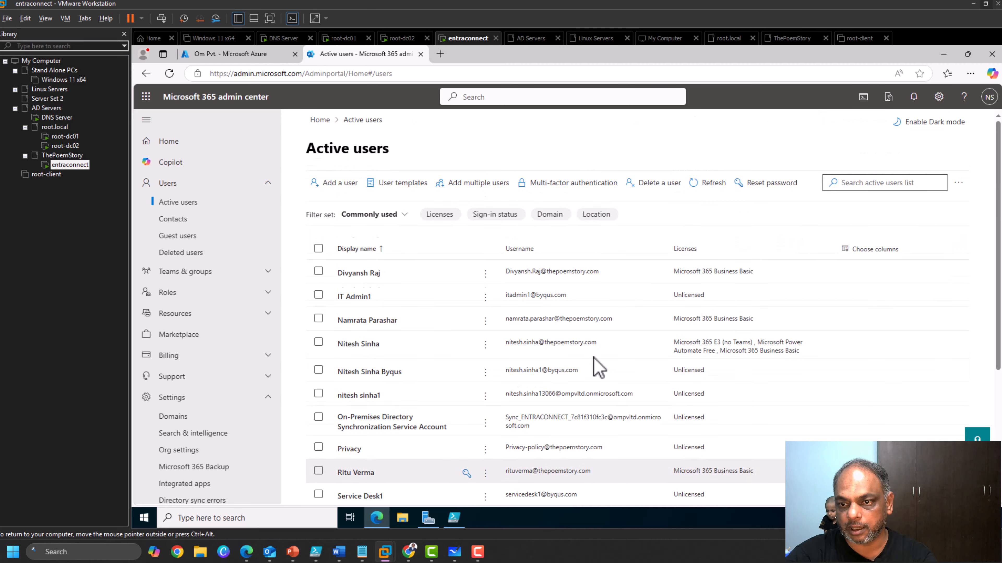
pyautogui.click(709, 184)
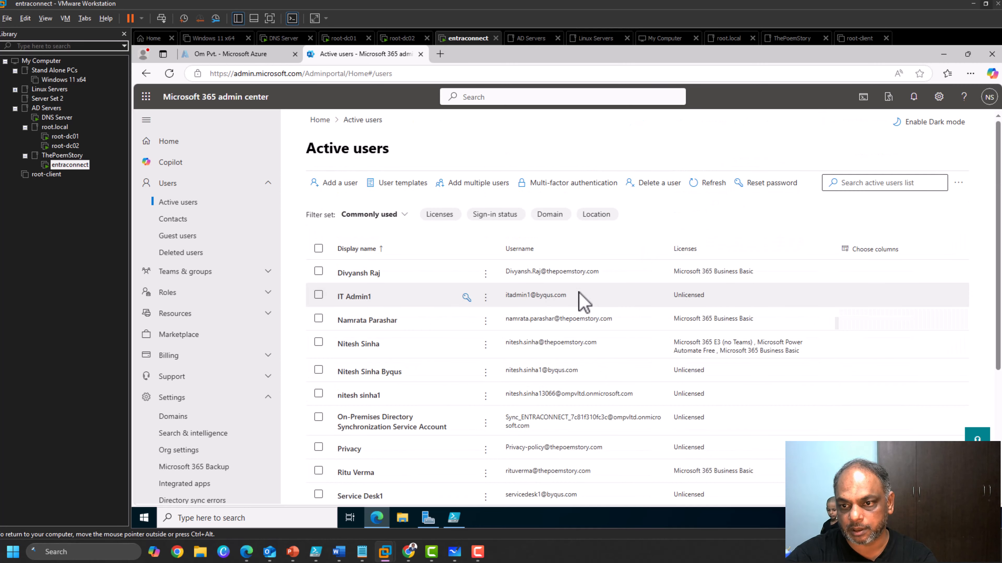
pyautogui.scroll(-2, 583, 302)
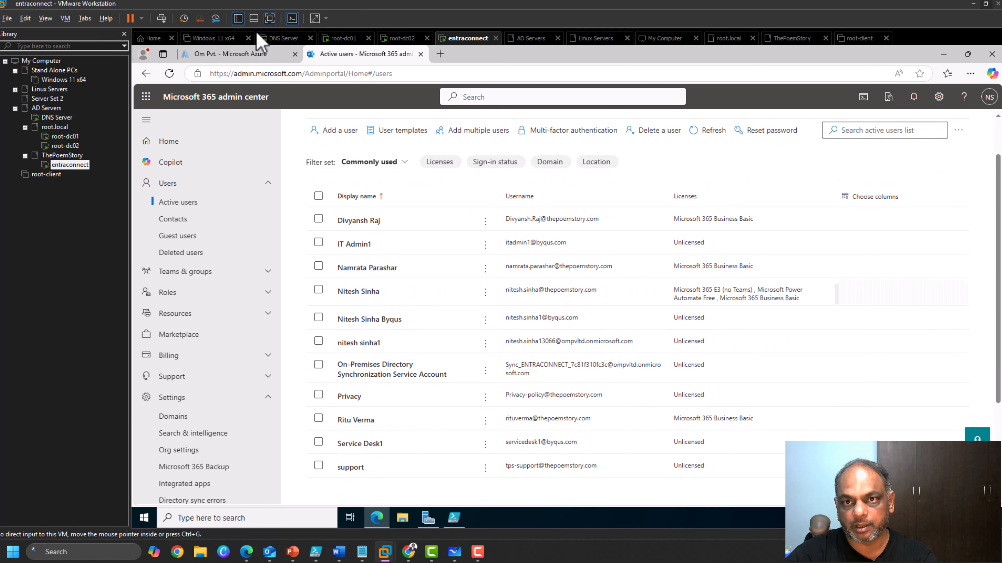
# Open the Azure tenant's All users list, refresh it three times (still 11), and return to PowerShell ISE.
pyautogui.click(237, 55)
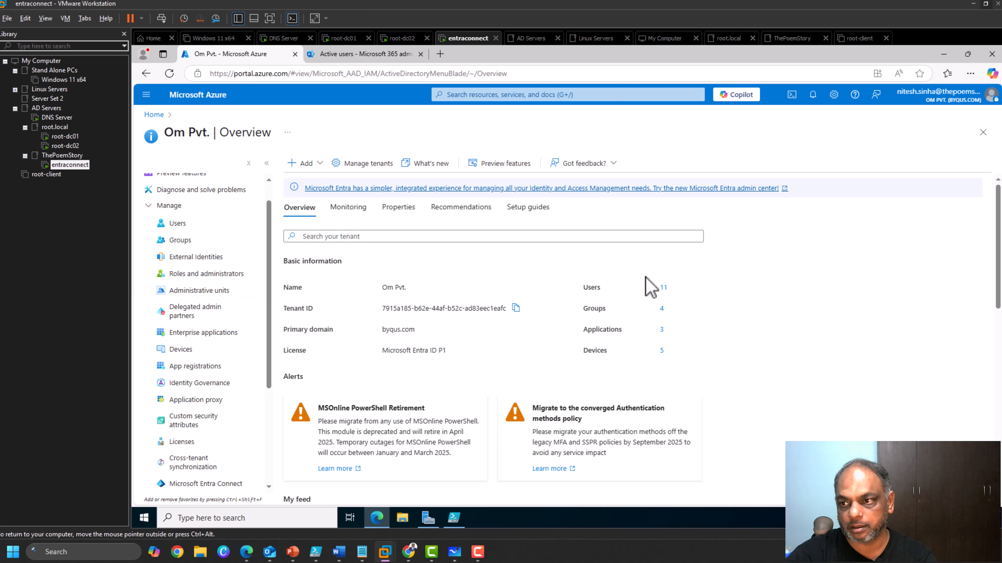
pyautogui.click(662, 287)
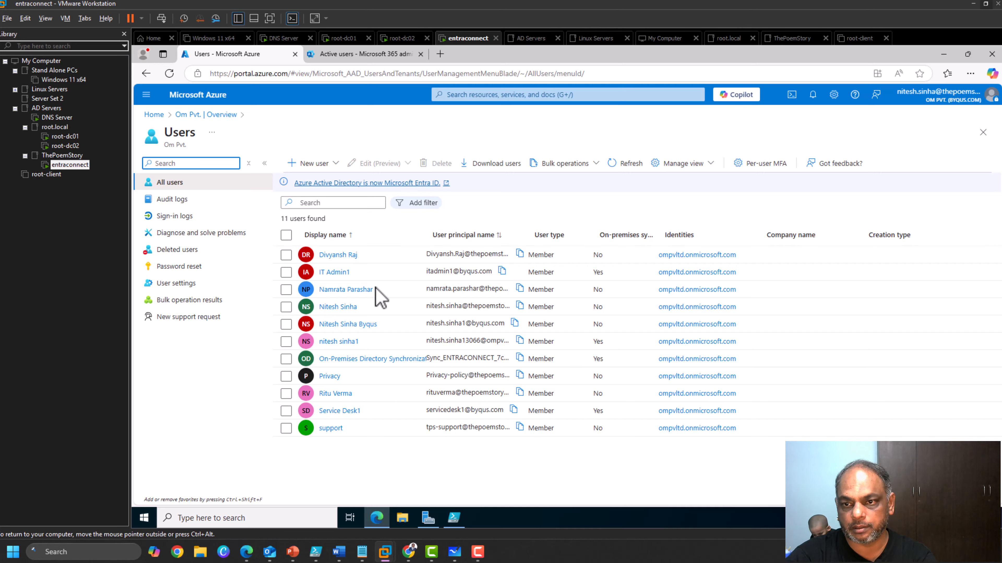
pyautogui.click(628, 162)
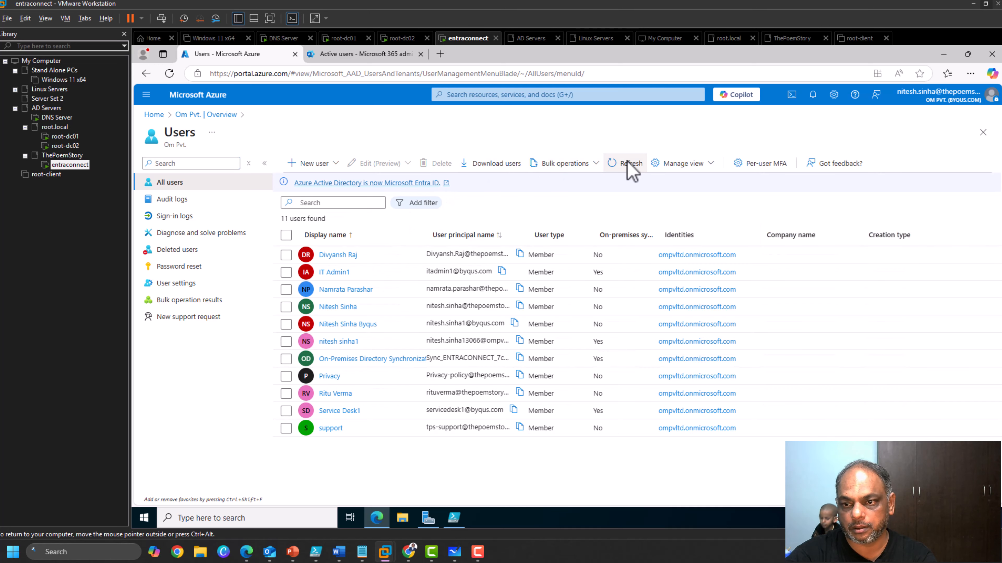
pyautogui.click(628, 161)
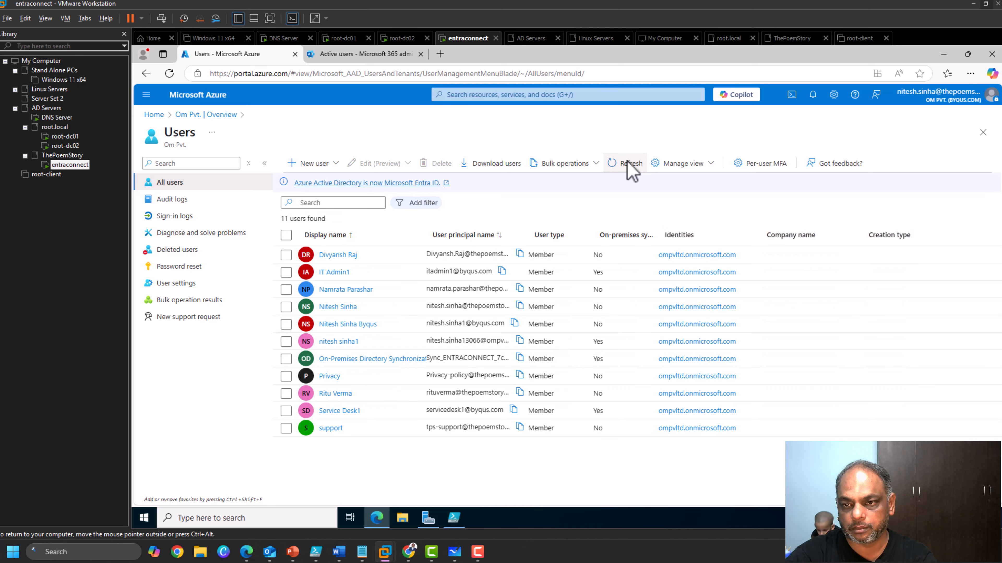
pyautogui.click(627, 162)
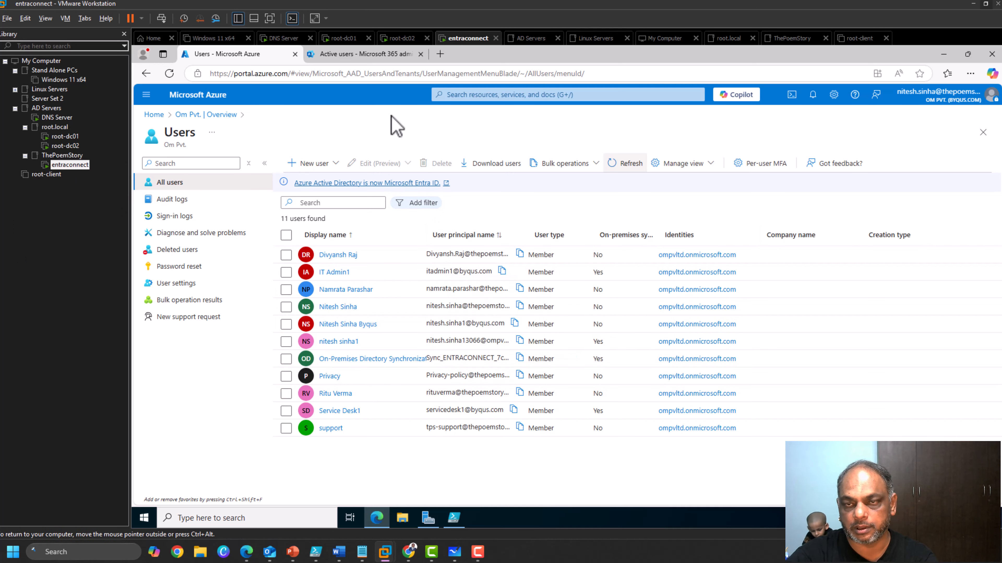
pyautogui.click(454, 519)
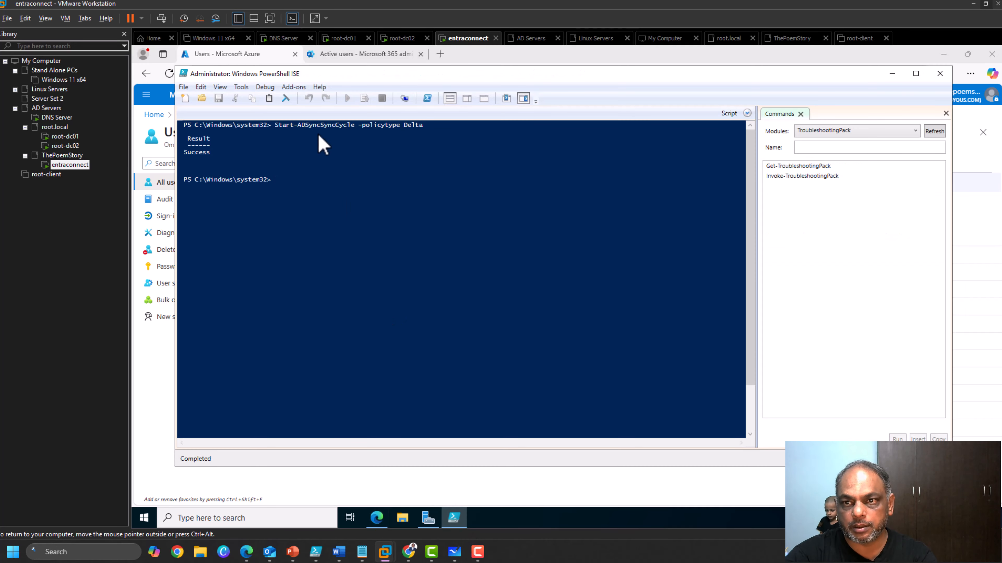
# Rerun the Start-ADSyncSyncCycle delta sync from PowerShell ISE.
pyautogui.press('Up')
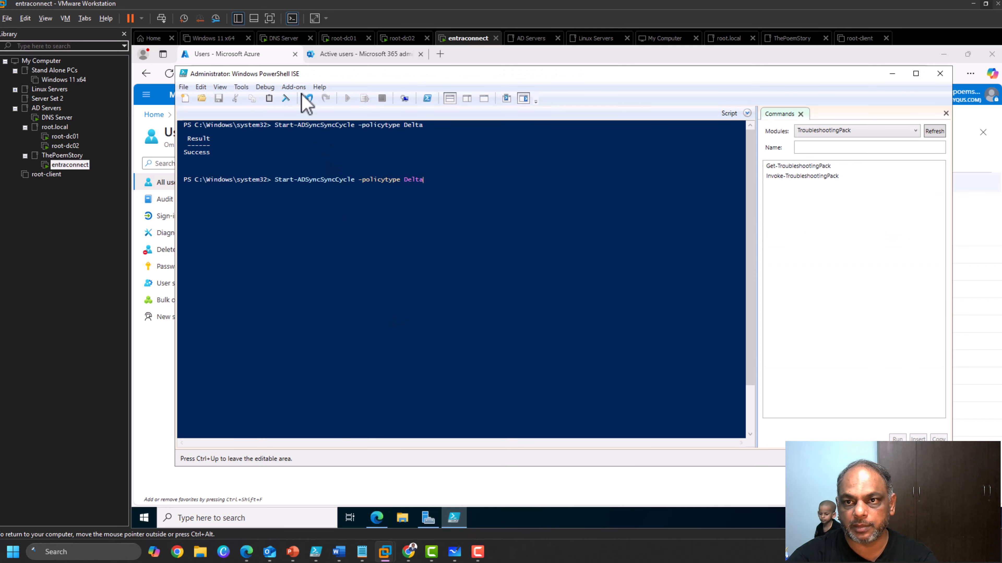
pyautogui.press('Return')
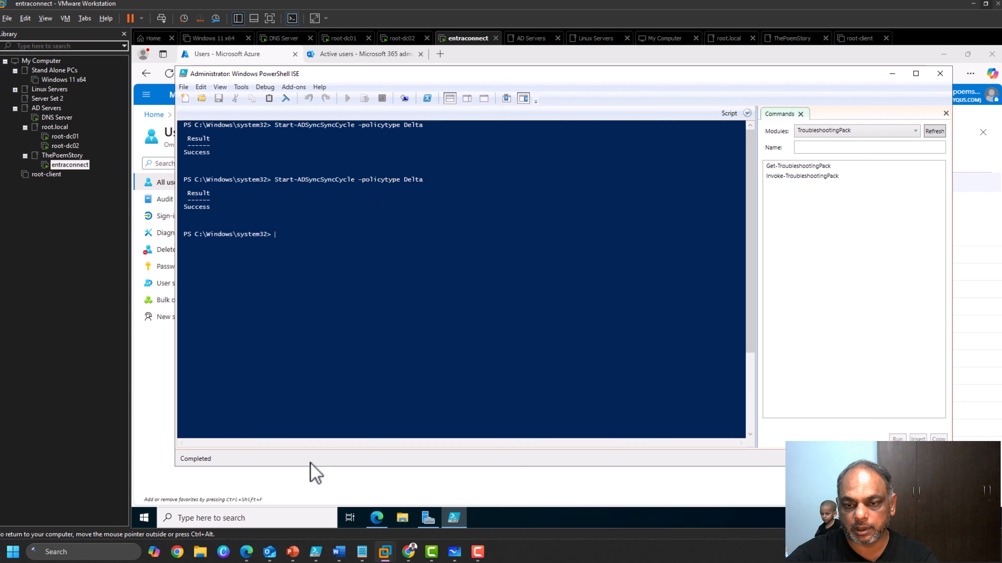
pyautogui.click(142, 453)
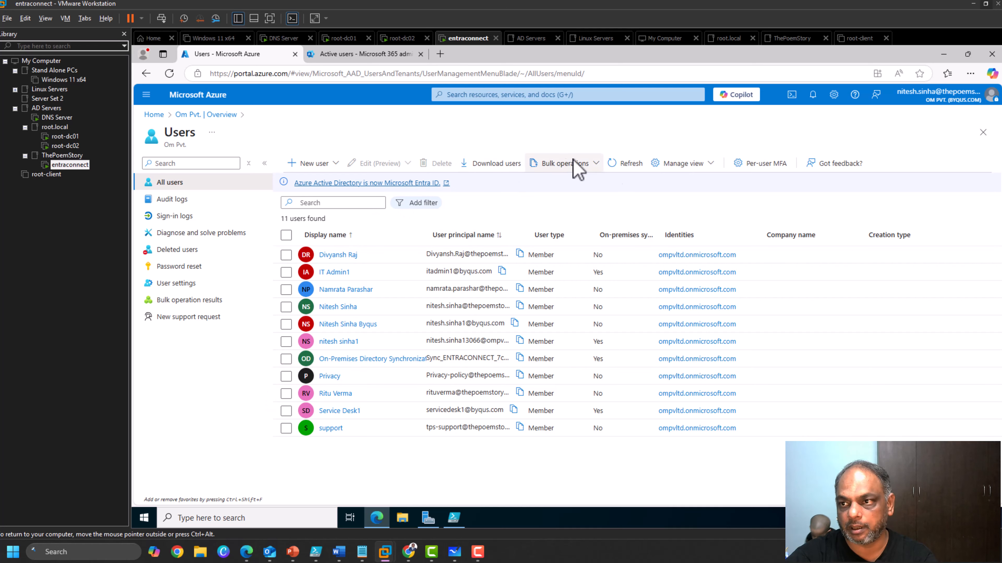
# Refresh the Azure users list and confirm Test User is now synced from on-premises among 12 users.
pyautogui.click(623, 164)
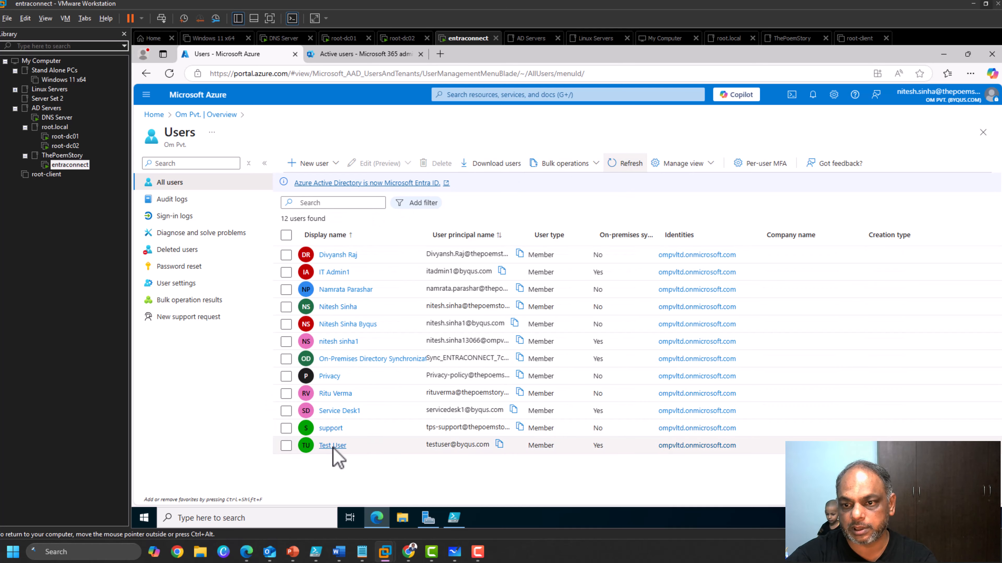
pyautogui.click(286, 446)
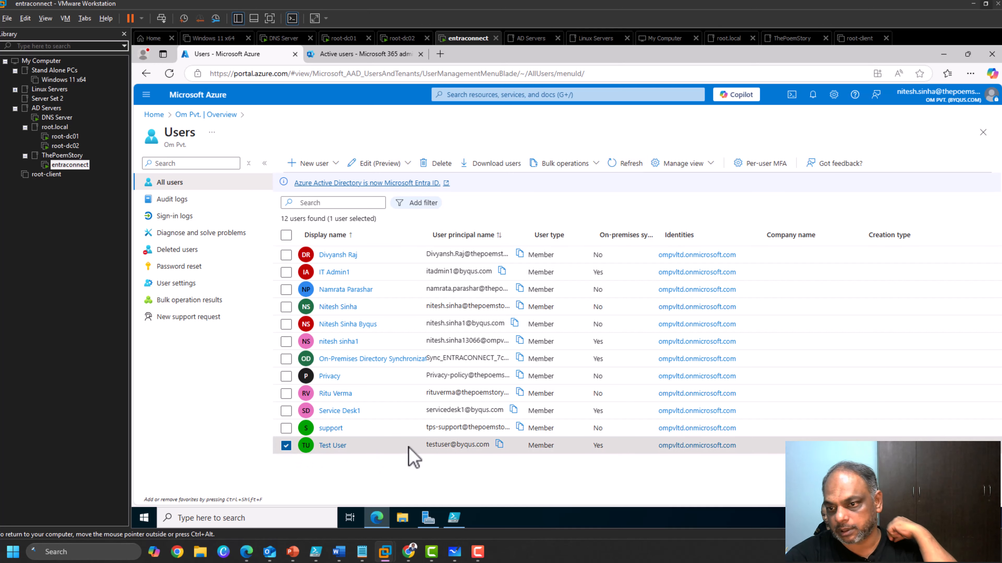
pyautogui.moveTo(414, 453); pyautogui.dragTo(751, 463)
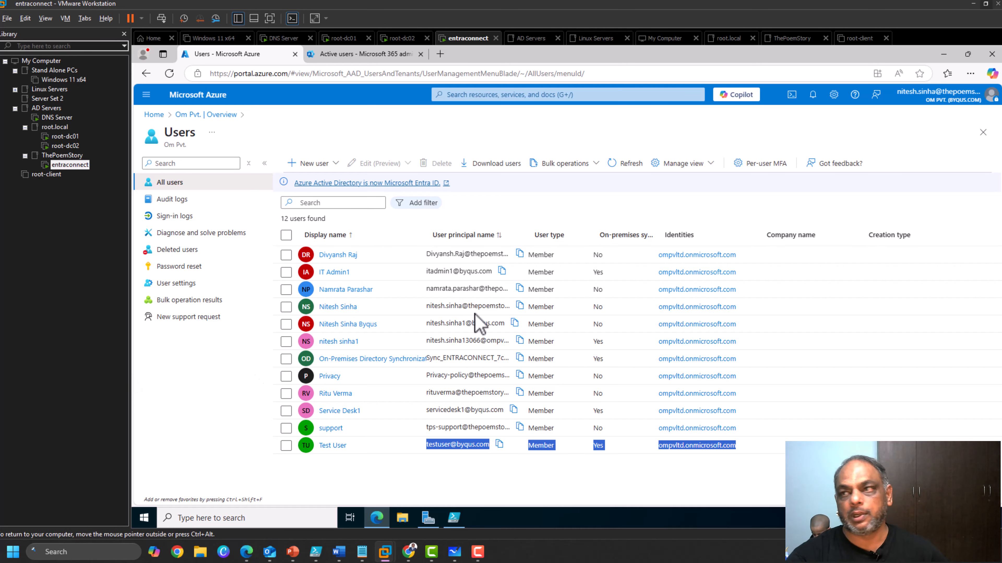
pyautogui.click(943, 54)
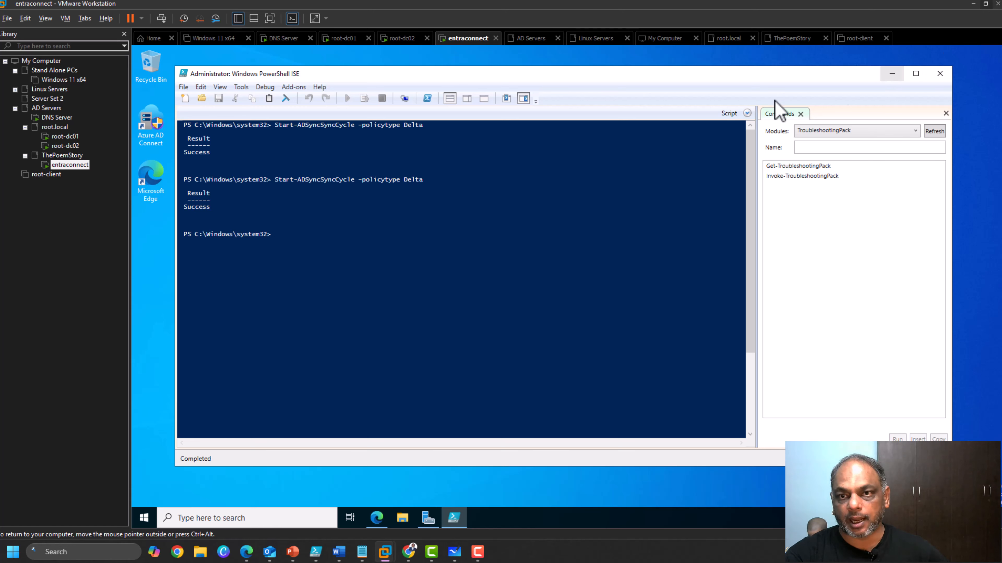
# Run Azure AD Connect as administrator, entering the admin username and password at the UAC prompt.
pyautogui.click(892, 73)
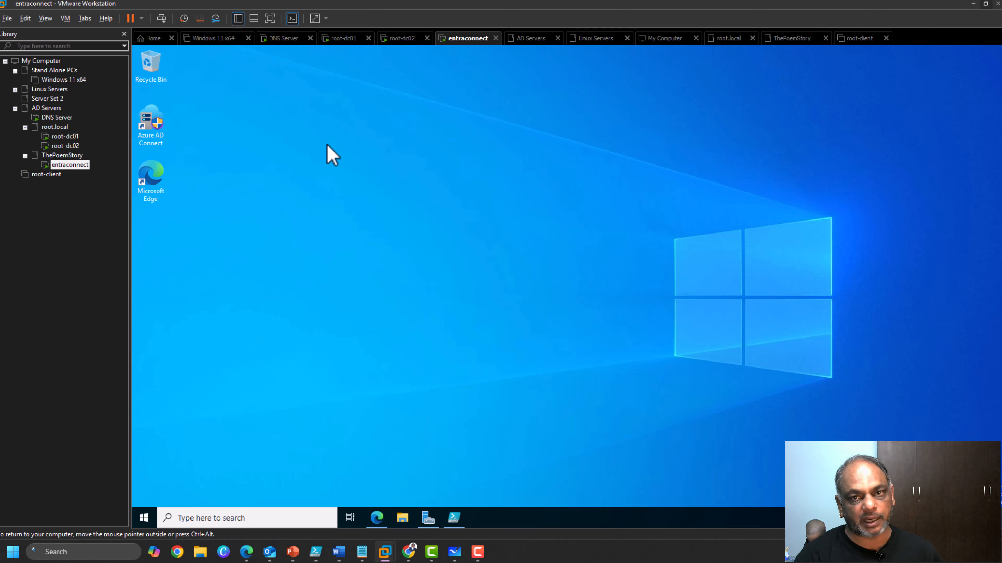
pyautogui.rightClick(147, 124)
pyautogui.click(219, 155)
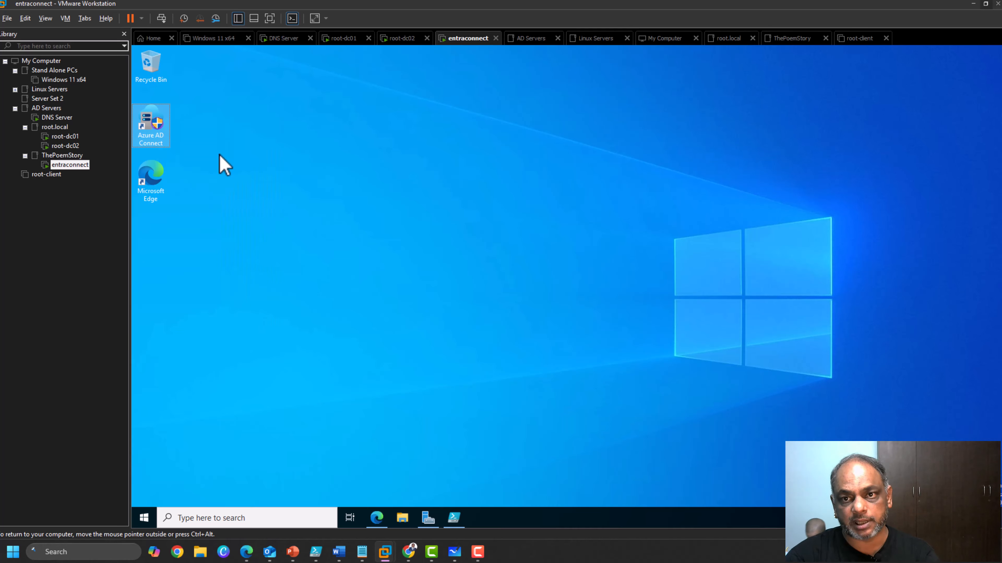
pyautogui.write('Administrato')
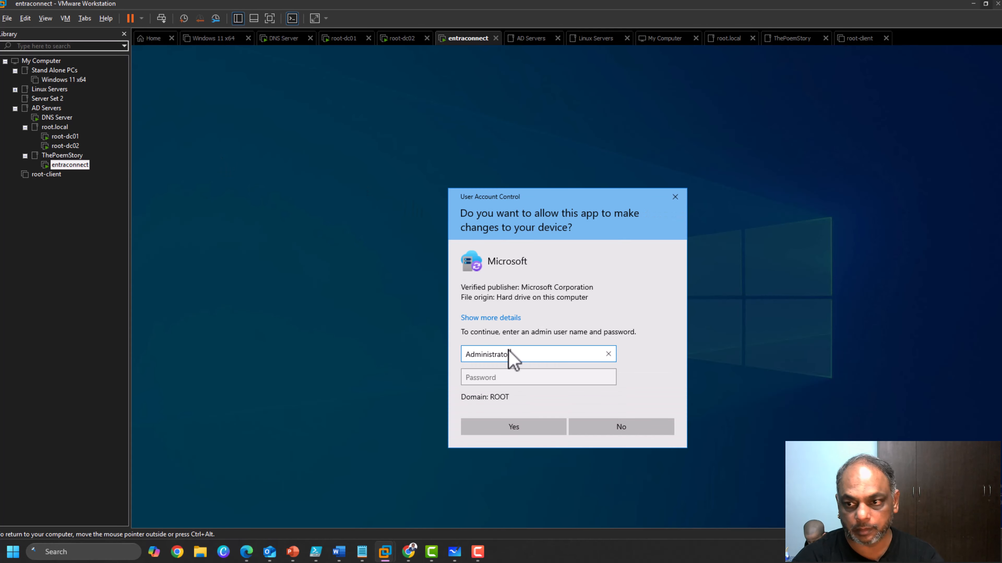
pyautogui.press('Tab')
pyautogui.write('*****')
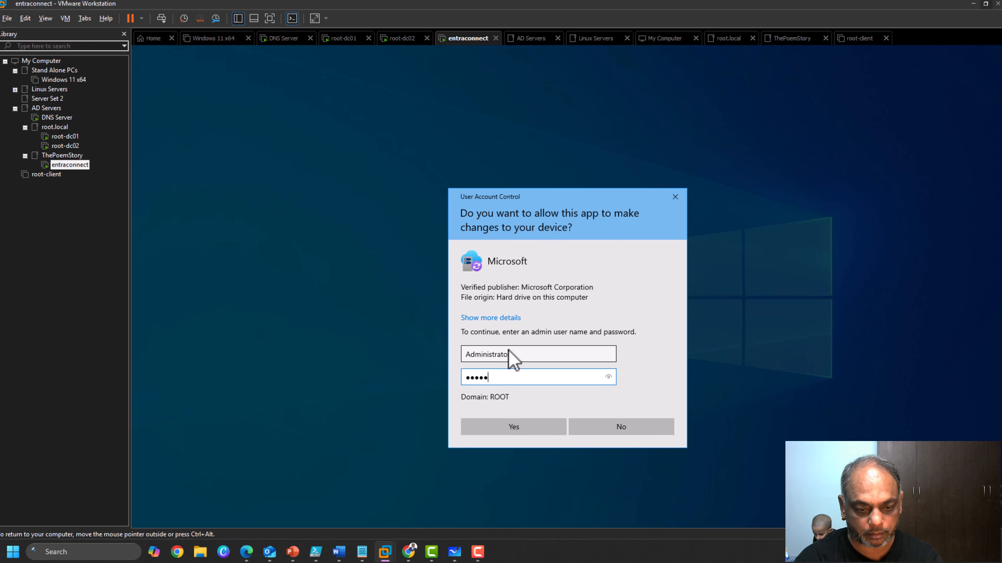
pyautogui.write('********')
pyautogui.press('Return')
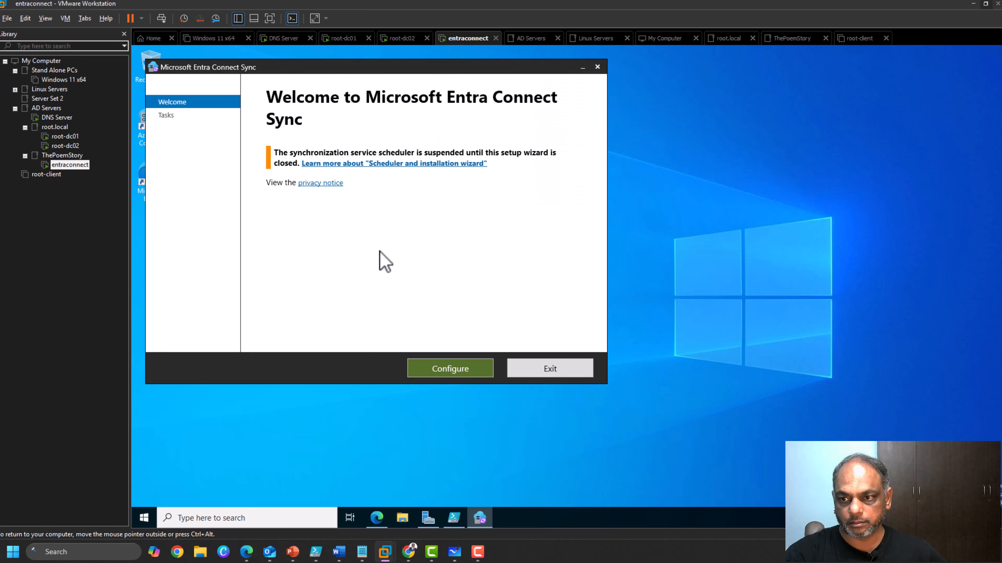
# Choose Configure, then Customize synchronization options in the Entra Connect wizard.
pyautogui.click(461, 372)
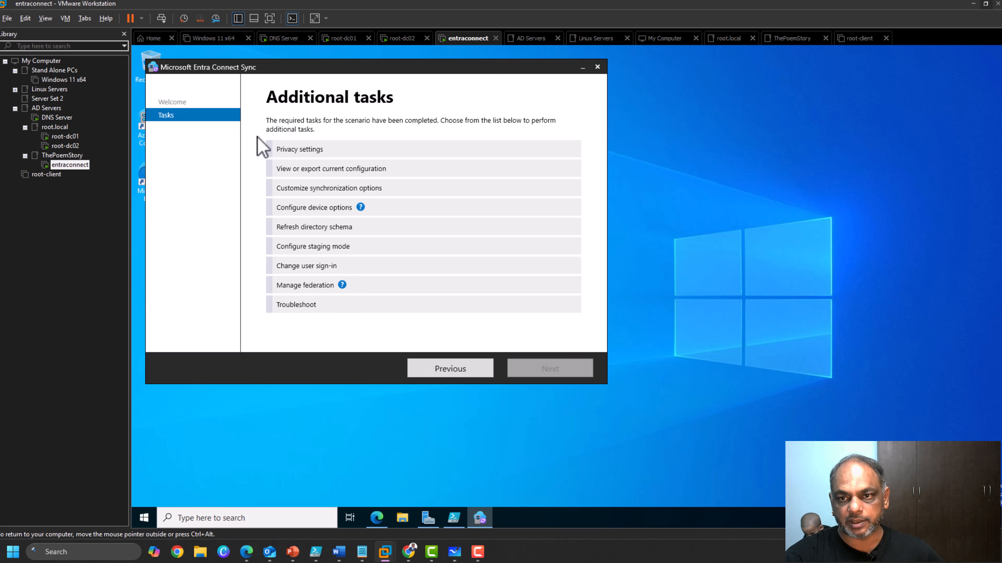
pyautogui.click(301, 193)
pyautogui.click(574, 371)
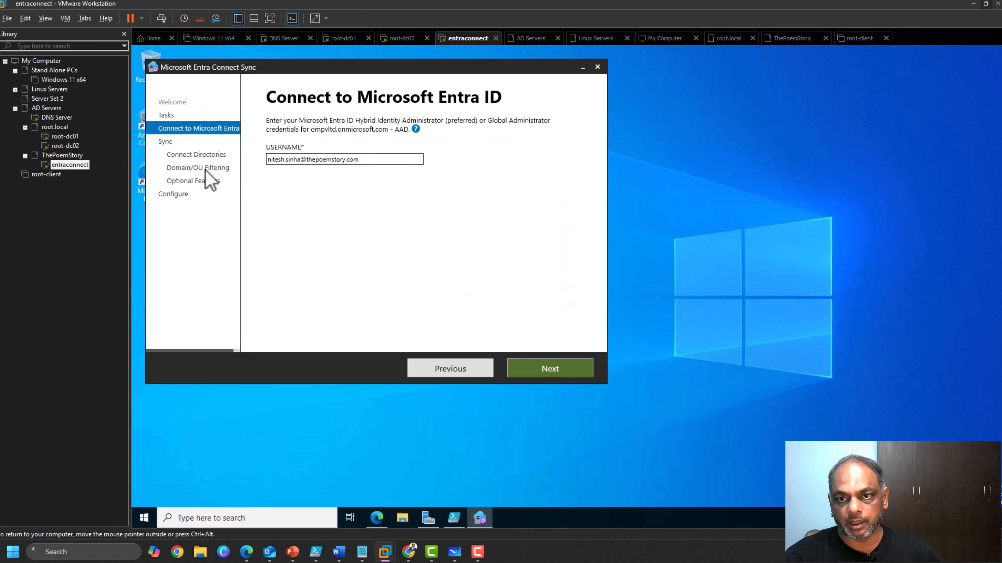
# Sign in to Entra ID with the admin account and its password.
pyautogui.click(544, 370)
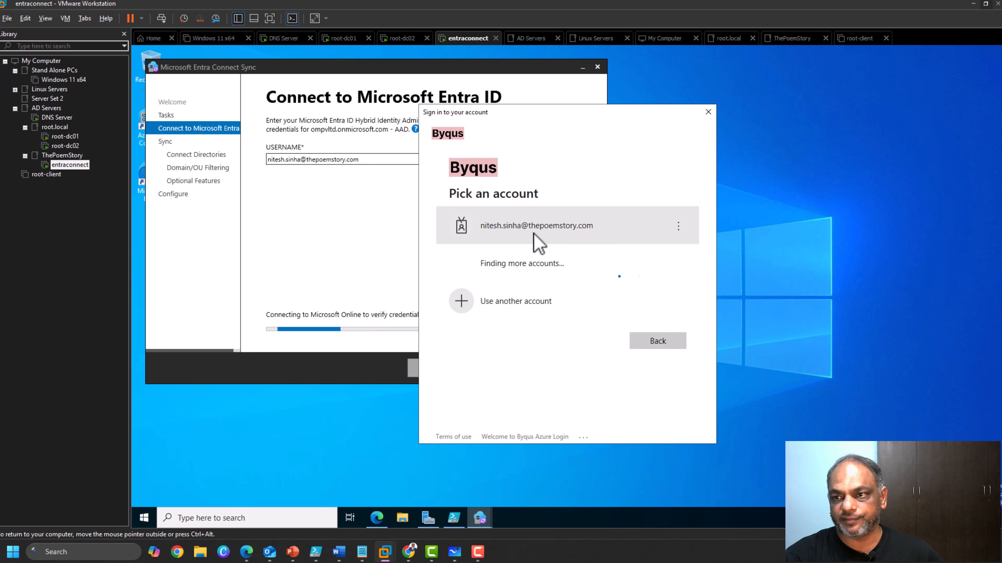
pyautogui.click(533, 234)
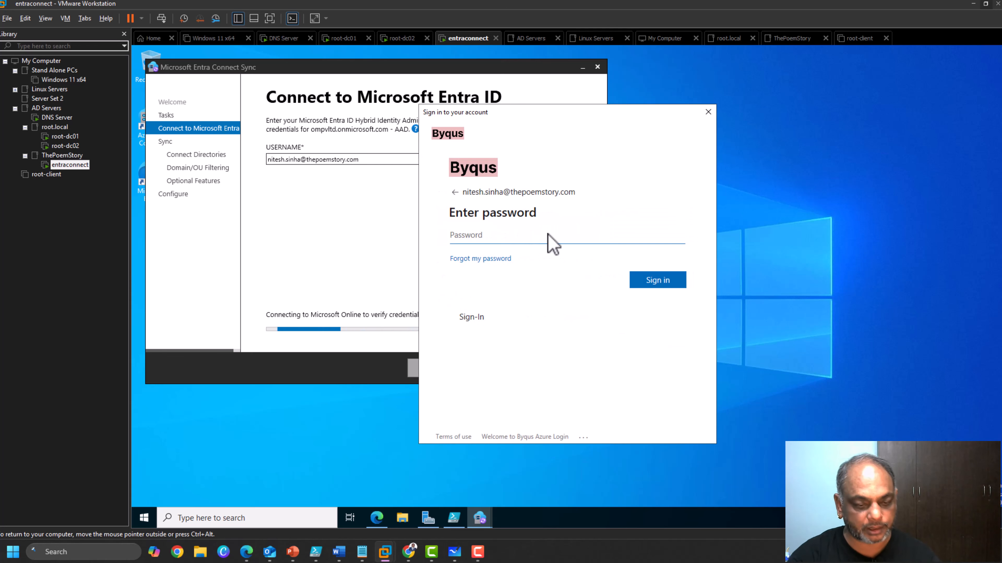
pyautogui.write('•••••••')
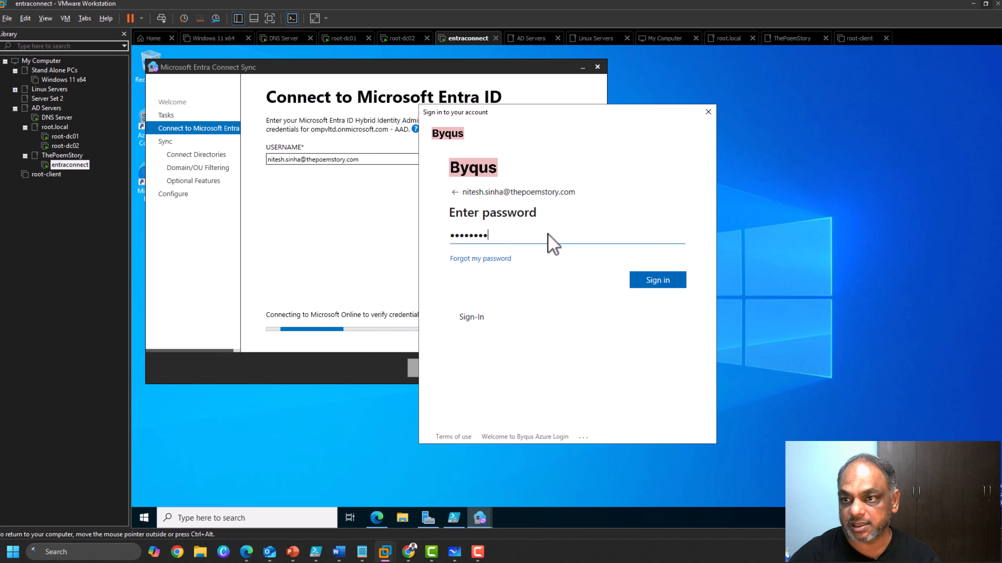
pyautogui.press('Return')
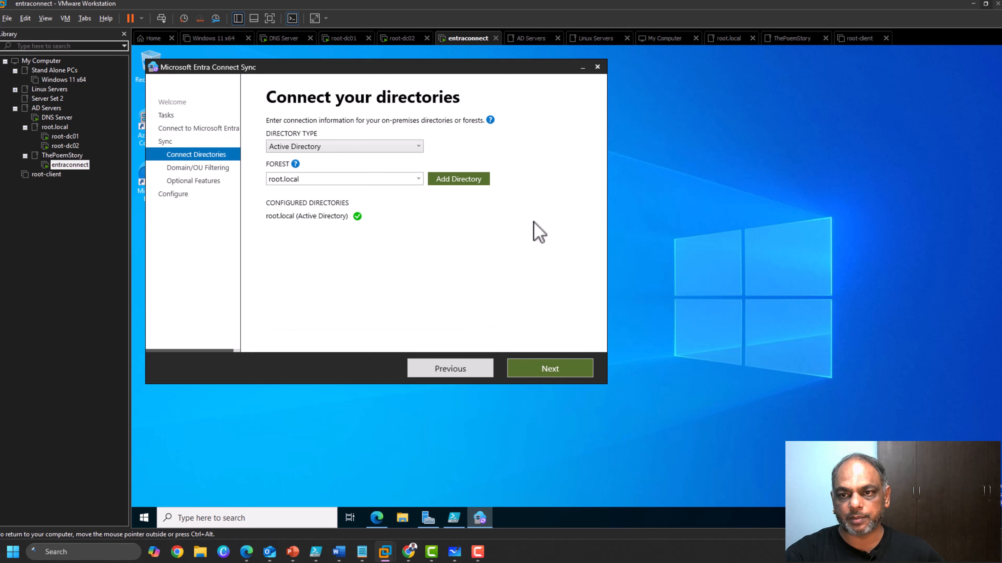
# Advance to Domain and OU filtering and expand root.local to list its OUs.
pyautogui.moveTo(321, 220)
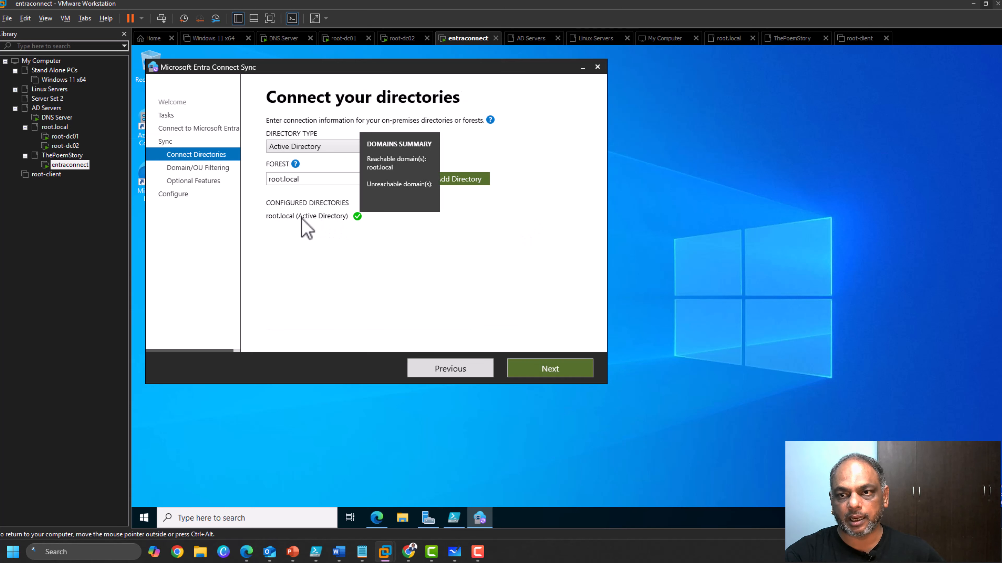
pyautogui.click(564, 372)
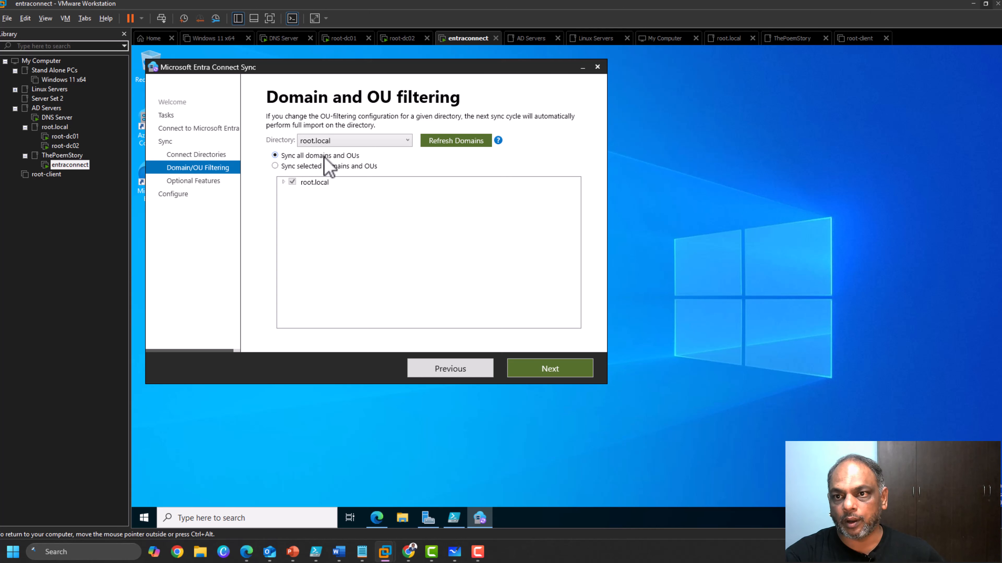
pyautogui.click(283, 182)
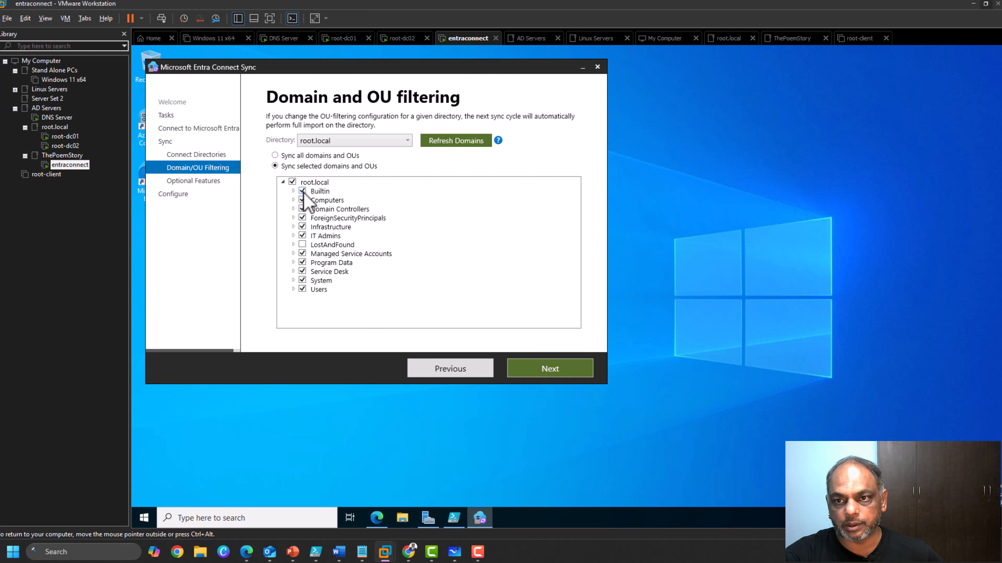
# Untick the Builtin OU, tick the System OU, then close the wizard without applying changes.
pyautogui.click(303, 192)
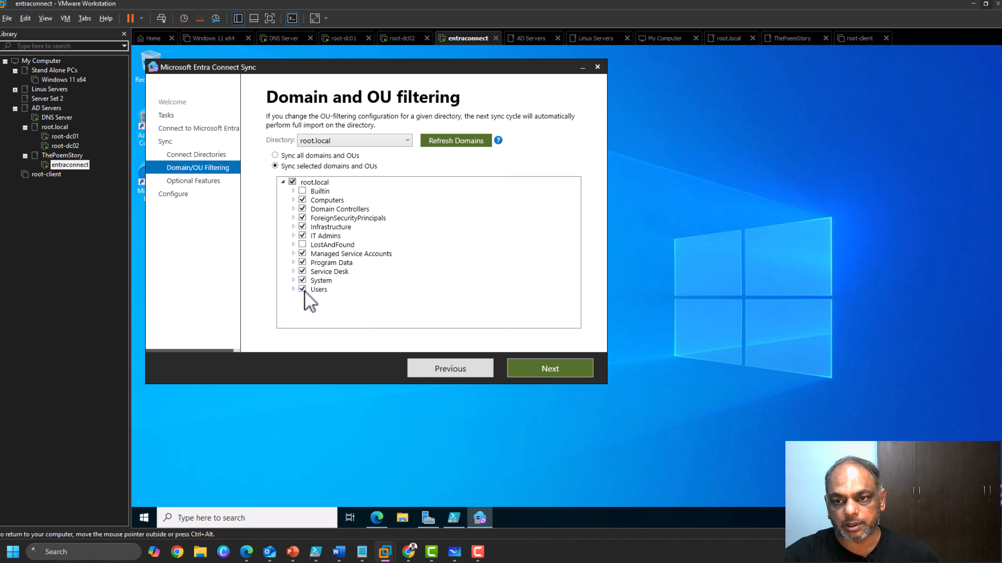
pyautogui.click(303, 280)
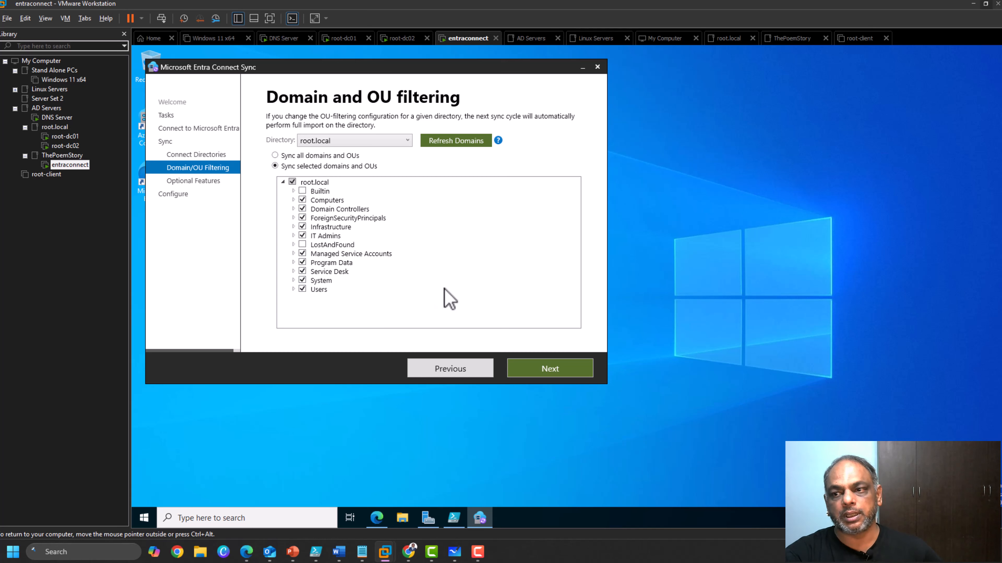
pyautogui.click(598, 67)
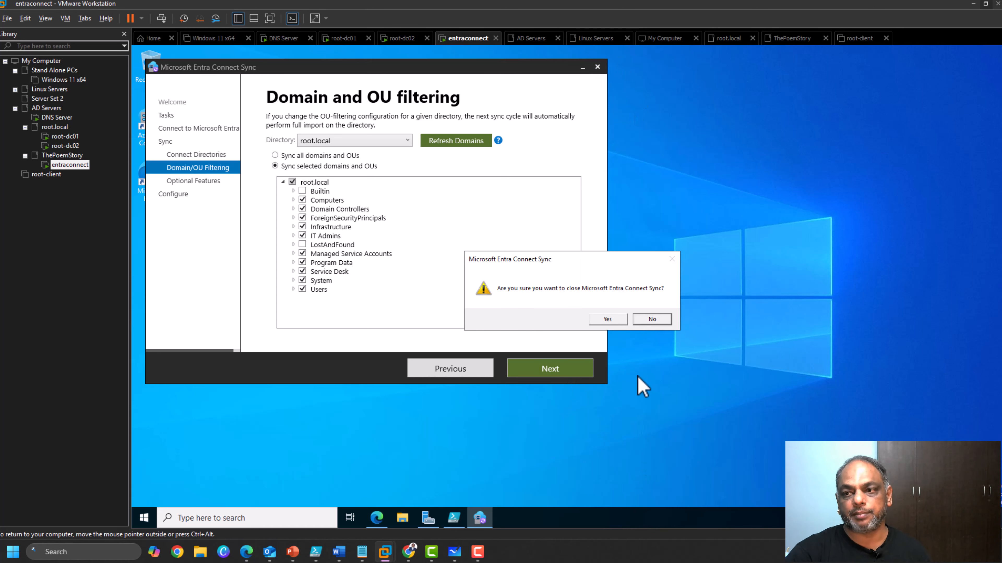
pyautogui.click(618, 321)
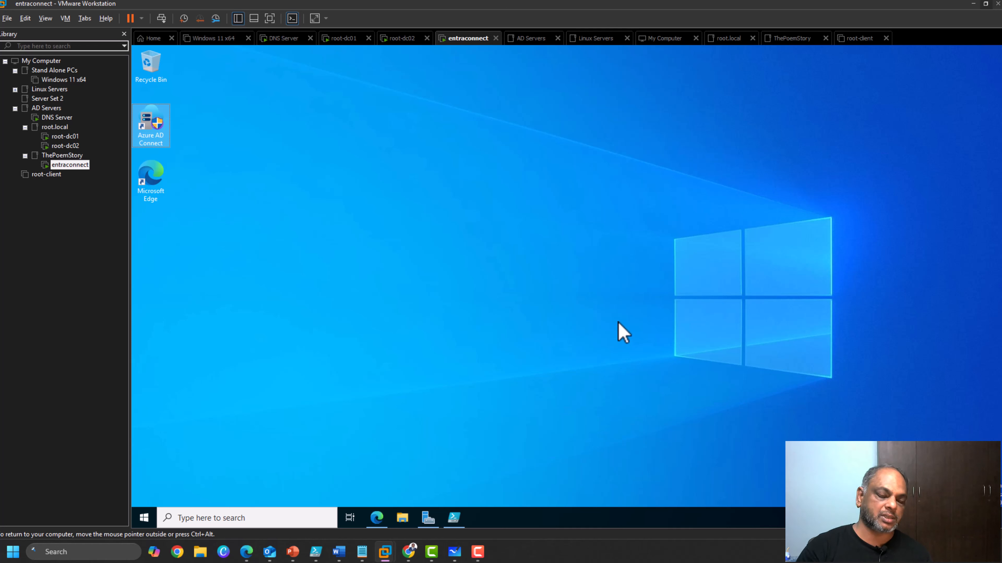